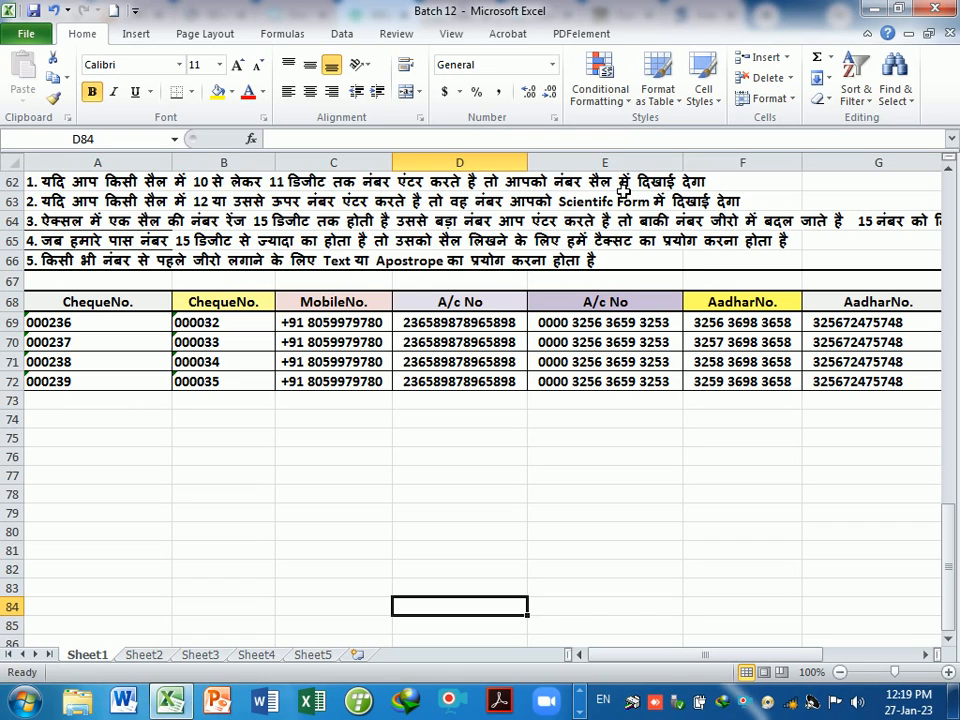
# - Label A74 'Mobile NO' and B74 'ID', then enter a 10-digit mobile number in A75
pyautogui.click(128, 426)
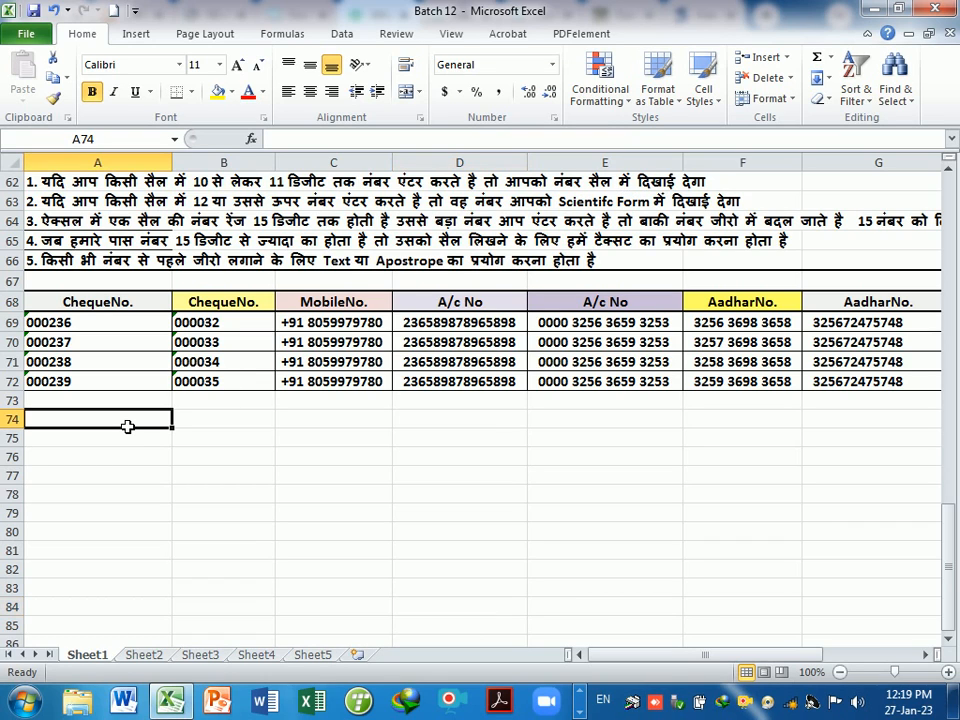
pyautogui.write('Mo')
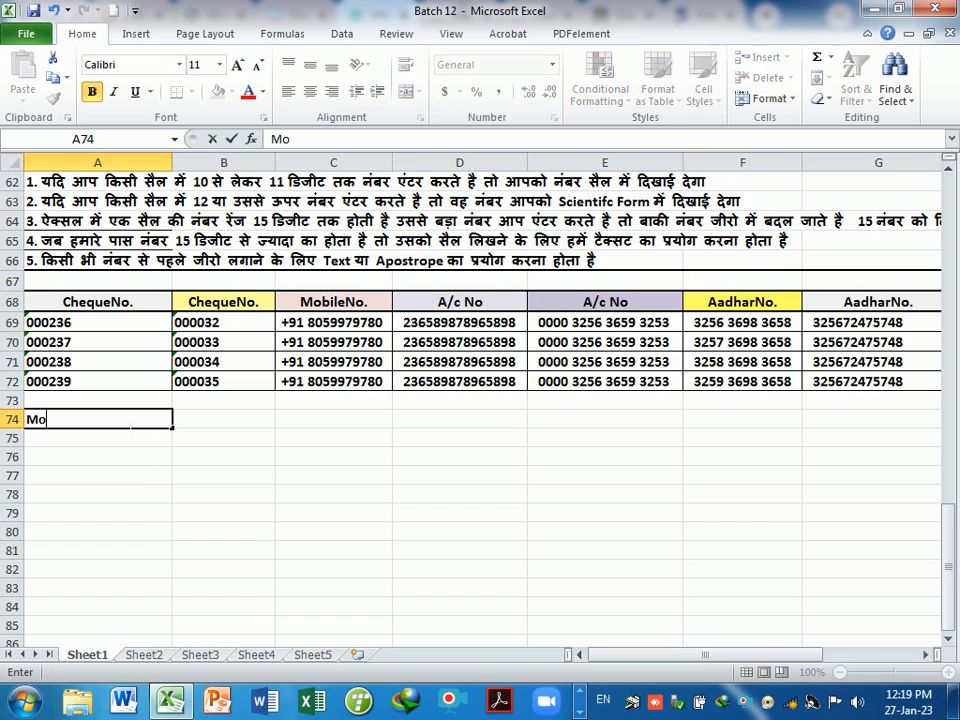
pyautogui.write('bile NO')
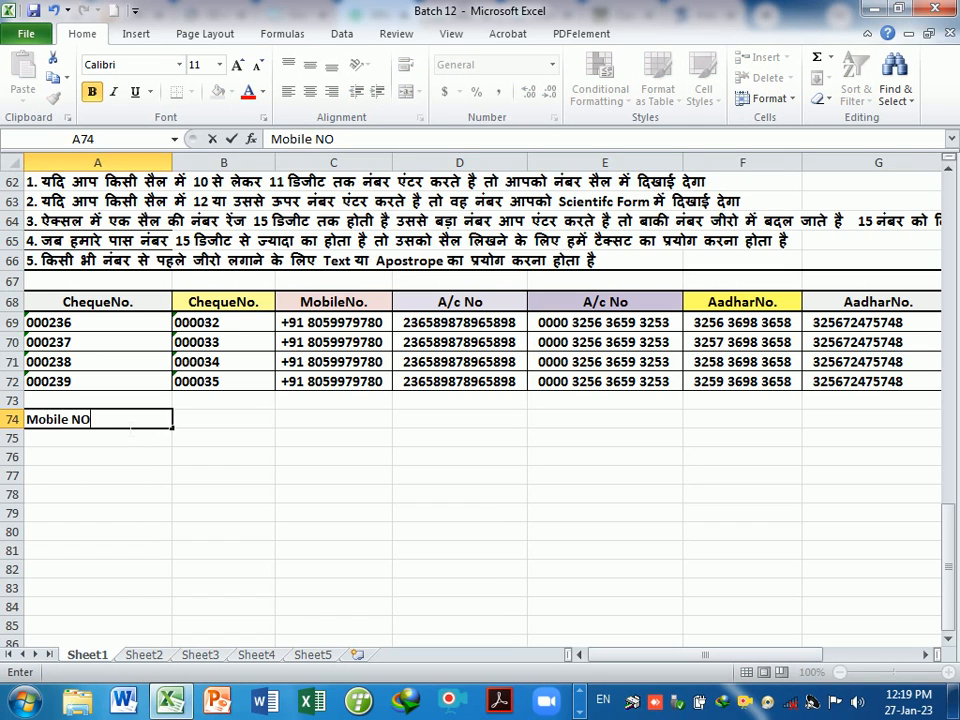
pyautogui.press('Tab')
pyautogui.write('ID')
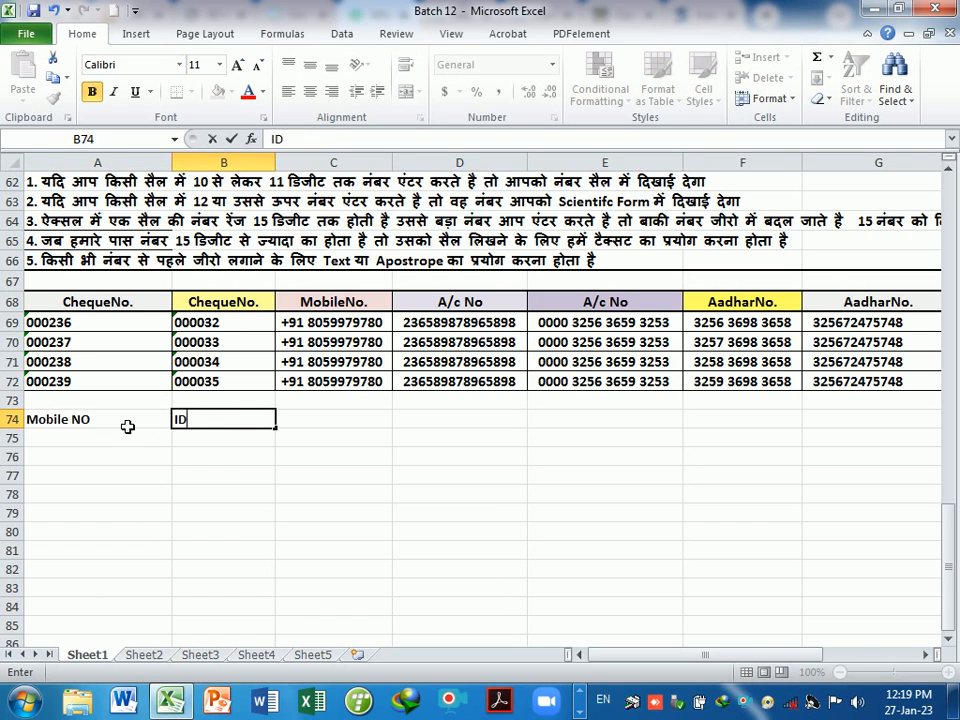
pyautogui.press('Return')
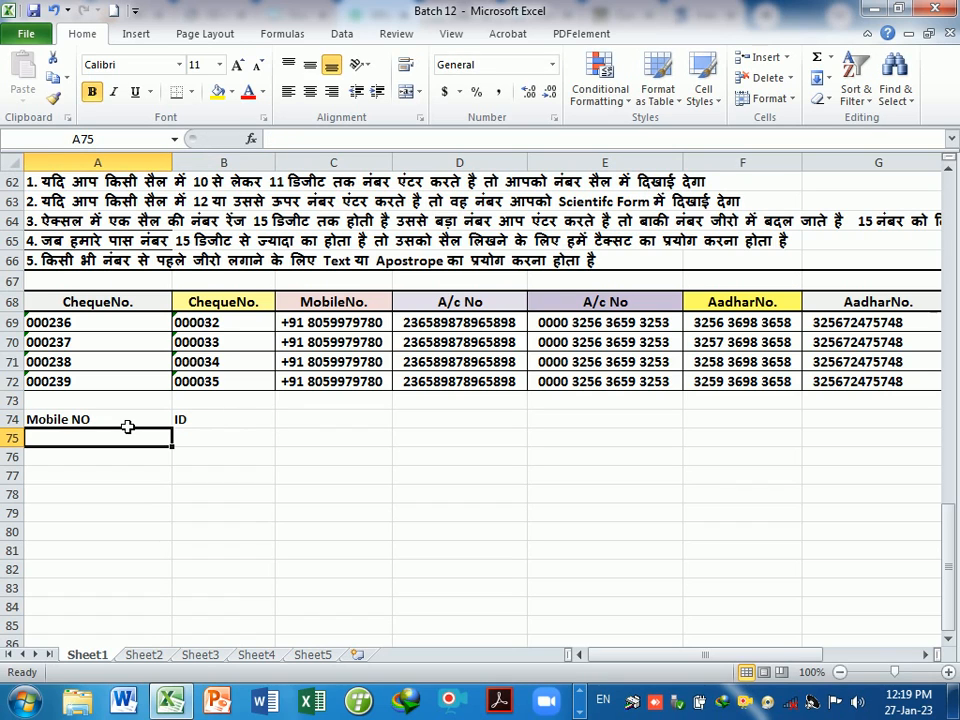
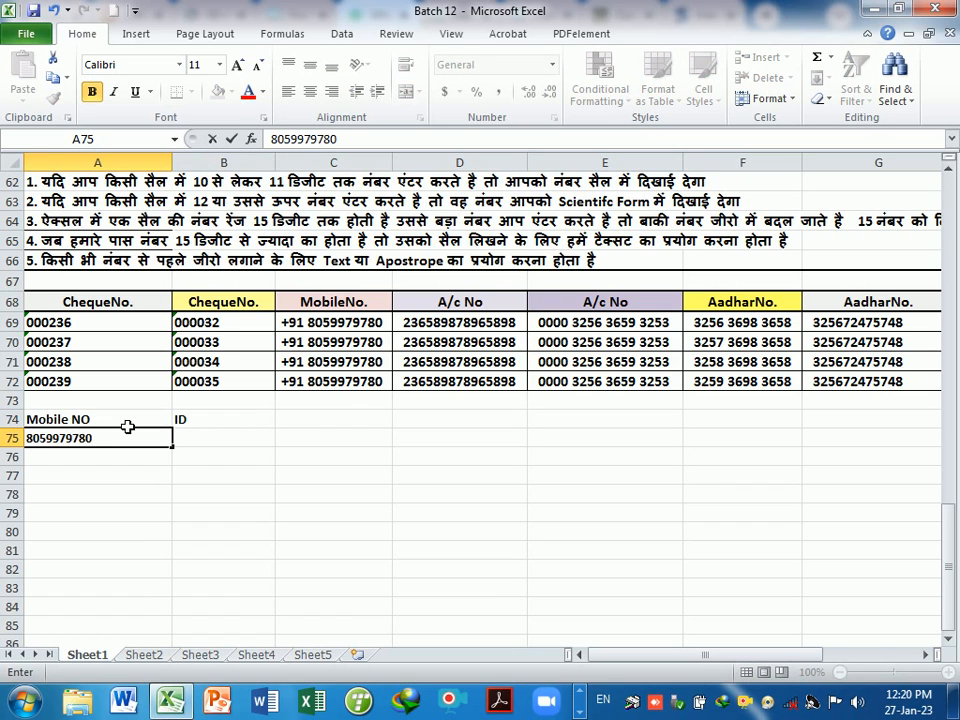
pyautogui.press('Return')
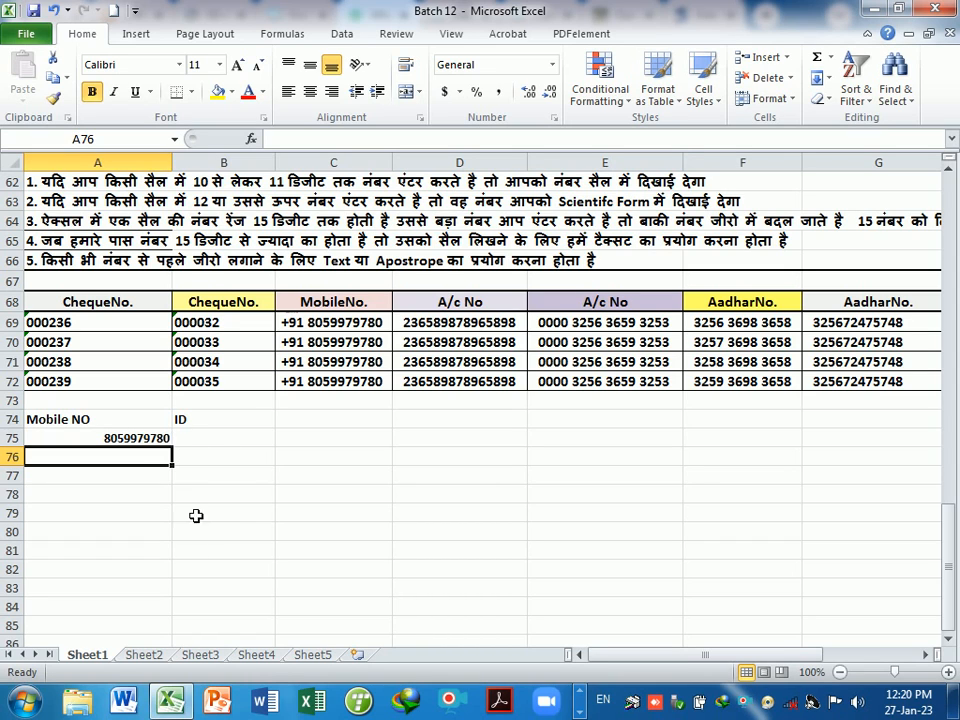
pyautogui.click(218, 442)
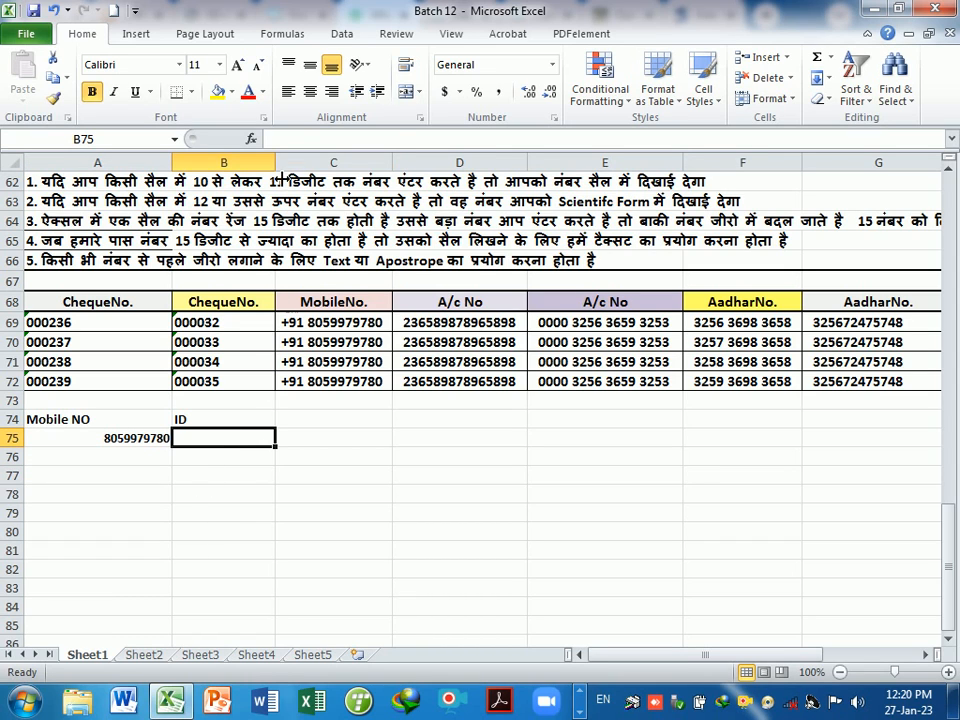
# - Widen column B and enter an ID number in B75, correcting it to 11 digits
pyautogui.moveTo(276, 162); pyautogui.dragTo(291, 163)
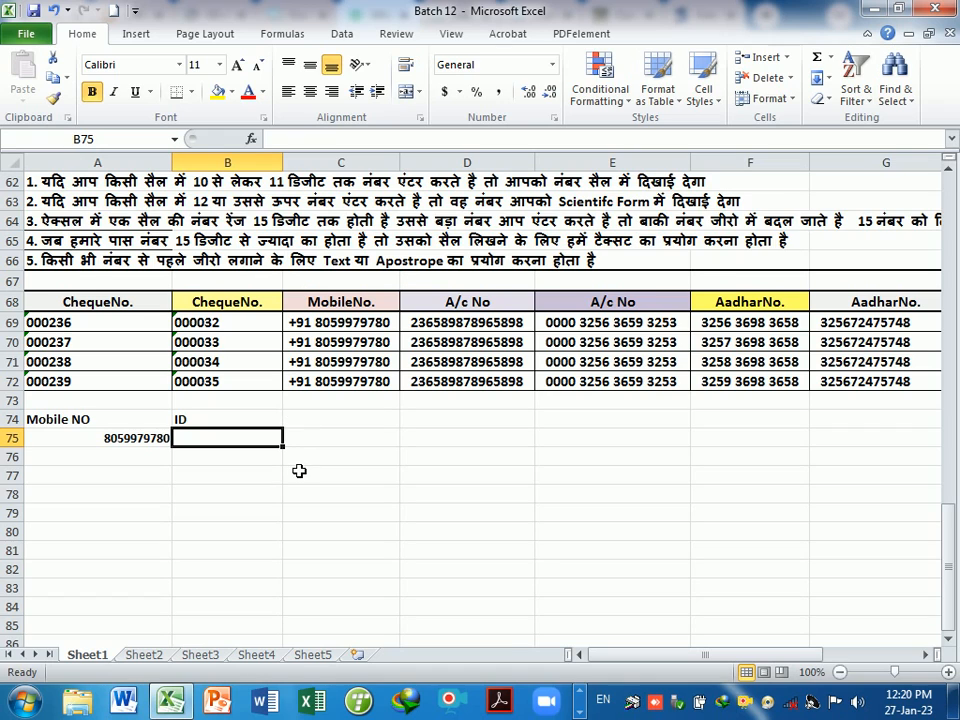
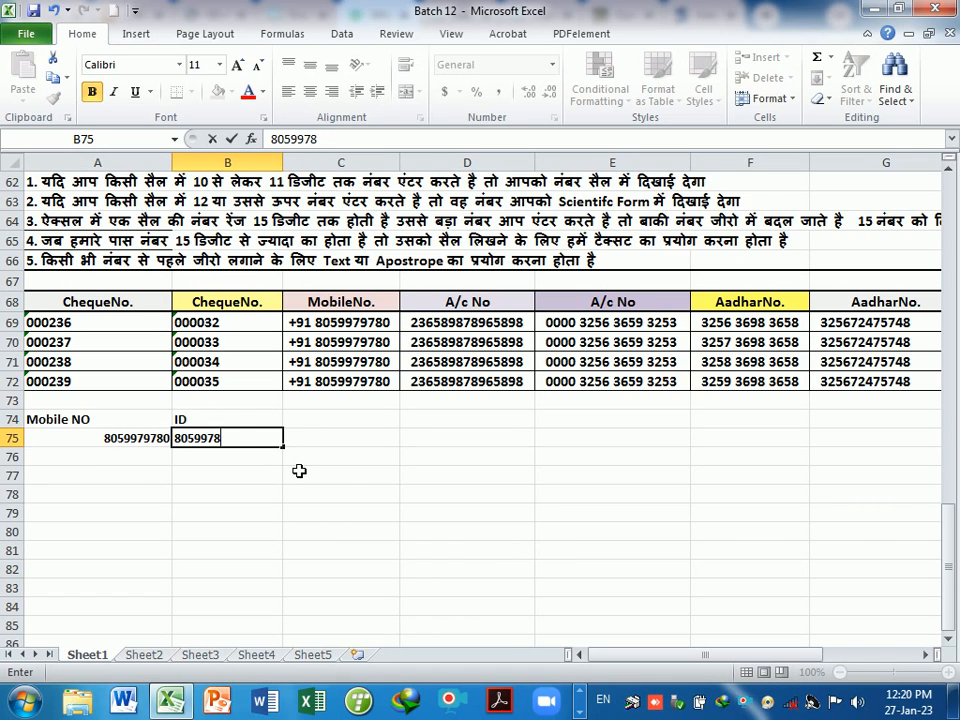
pyautogui.press('BackSpace')
pyautogui.press('BackSpace')
pyautogui.press('BackSpace')
pyautogui.press('Return')
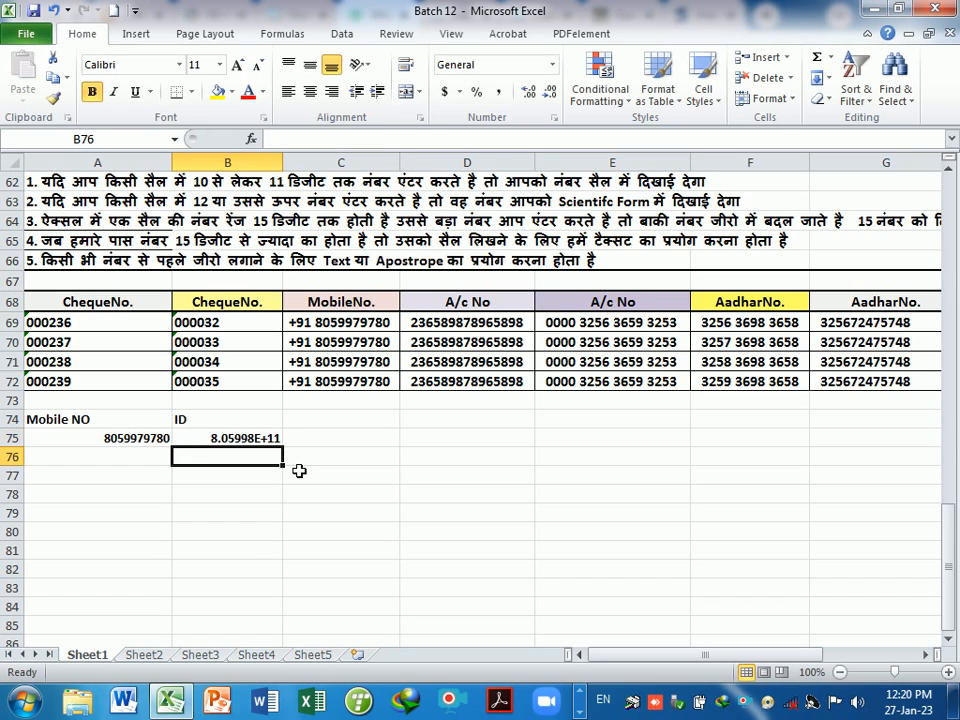
pyautogui.click(253, 443)
pyautogui.doubleClick(253, 443)
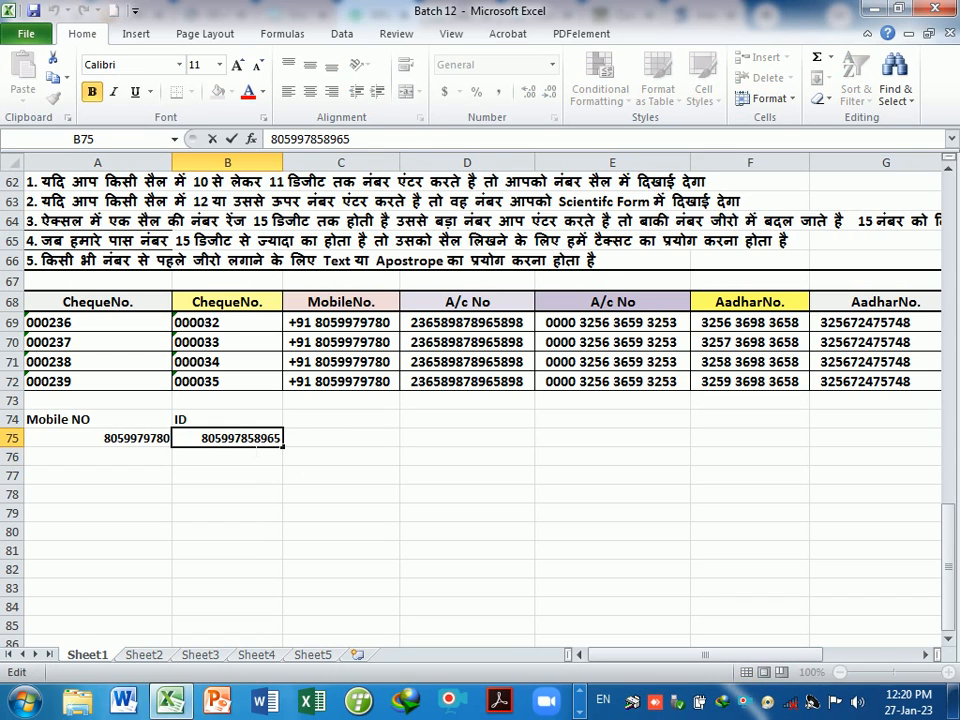
pyautogui.press('BackSpace')
pyautogui.press('Return')
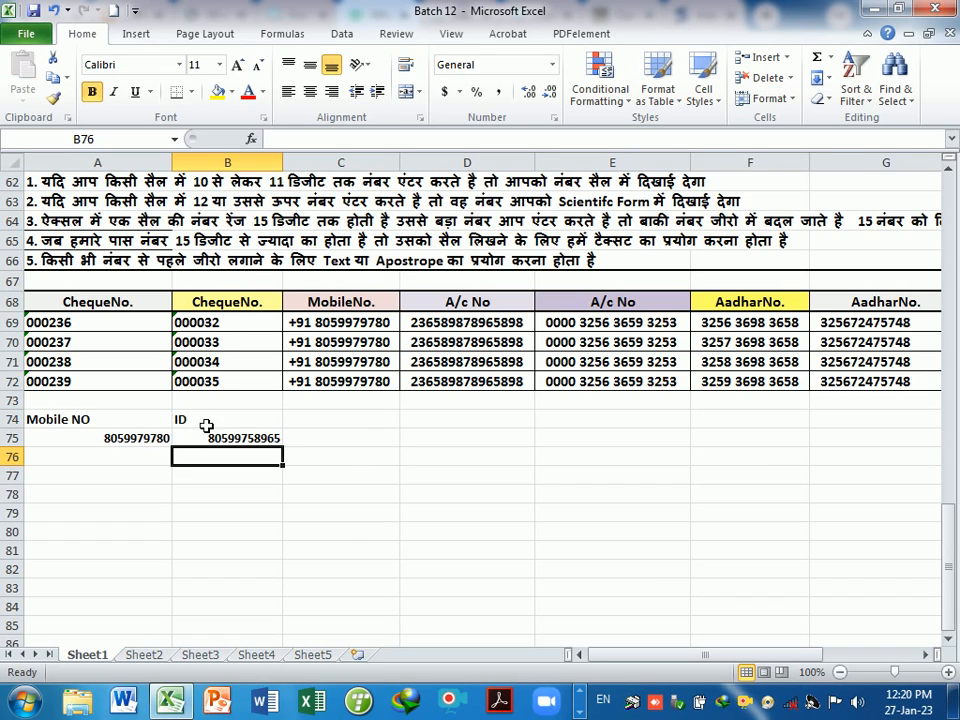
# - Check the stored mobile and ID values and review the Mobile NO and ID labels
pyautogui.click(150, 438)
pyautogui.click(202, 443)
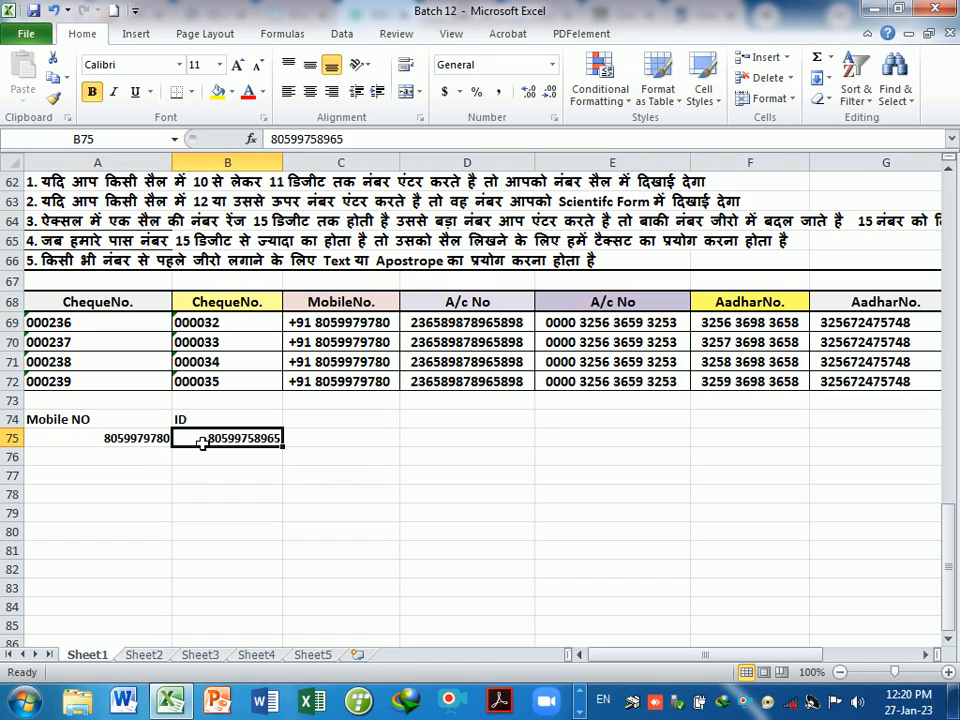
pyautogui.click(210, 478)
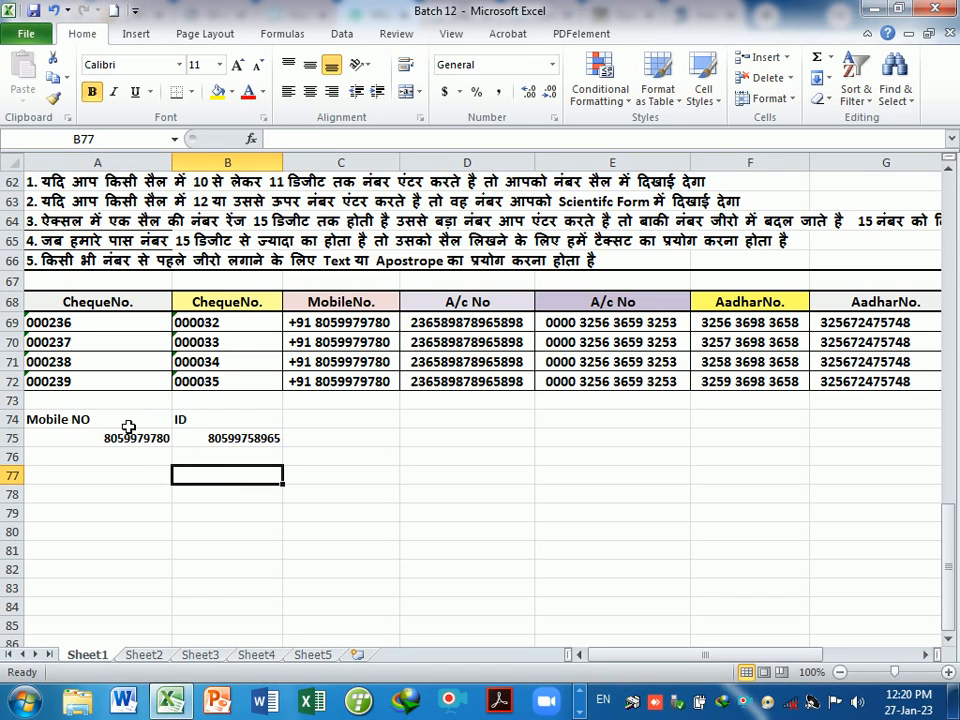
pyautogui.moveTo(129, 427); pyautogui.dragTo(195, 420)
pyautogui.click(208, 476)
pyautogui.click(342, 420)
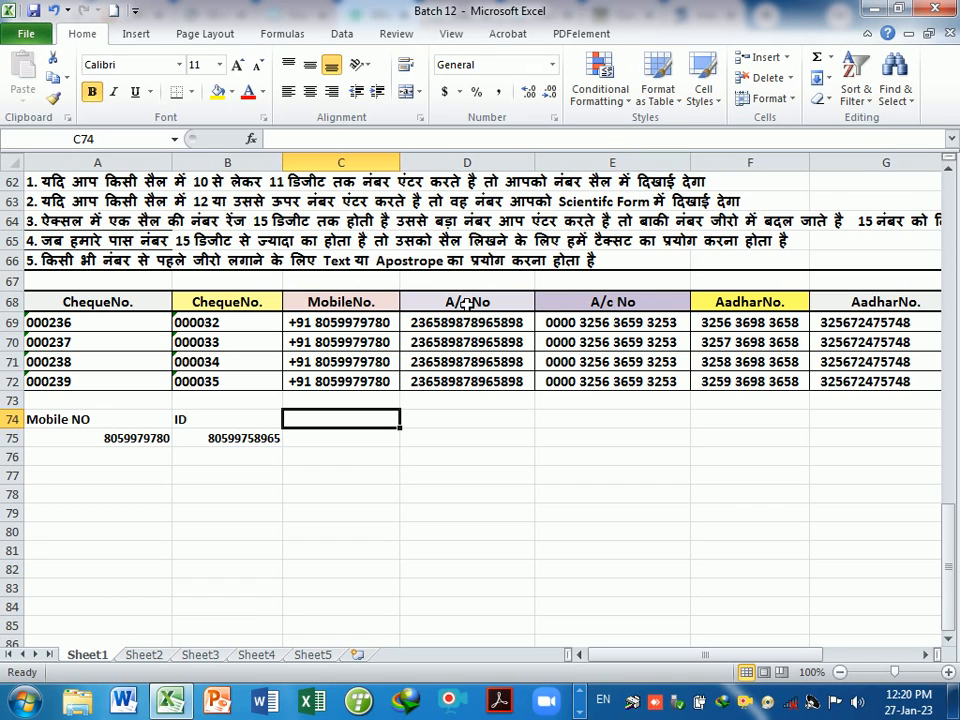
# - Copy the AadharNo. header from G68 and paste it into C74
pyautogui.click(882, 304)
pyautogui.hotkey('ctrl', 'c')
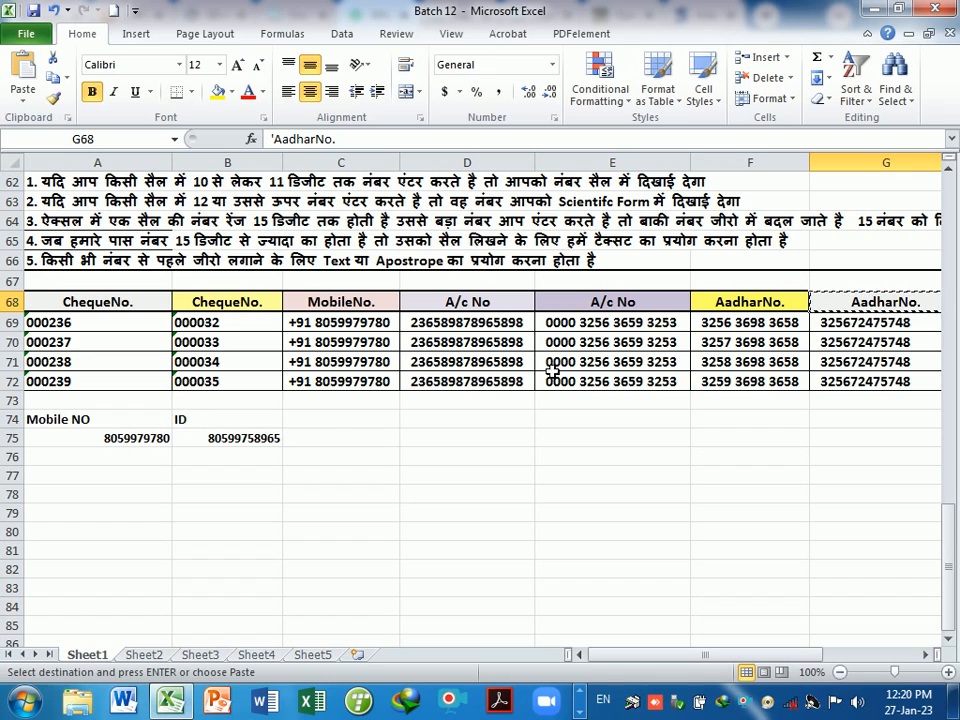
pyautogui.click(327, 423)
pyautogui.hotkey('ctrl', 'v')
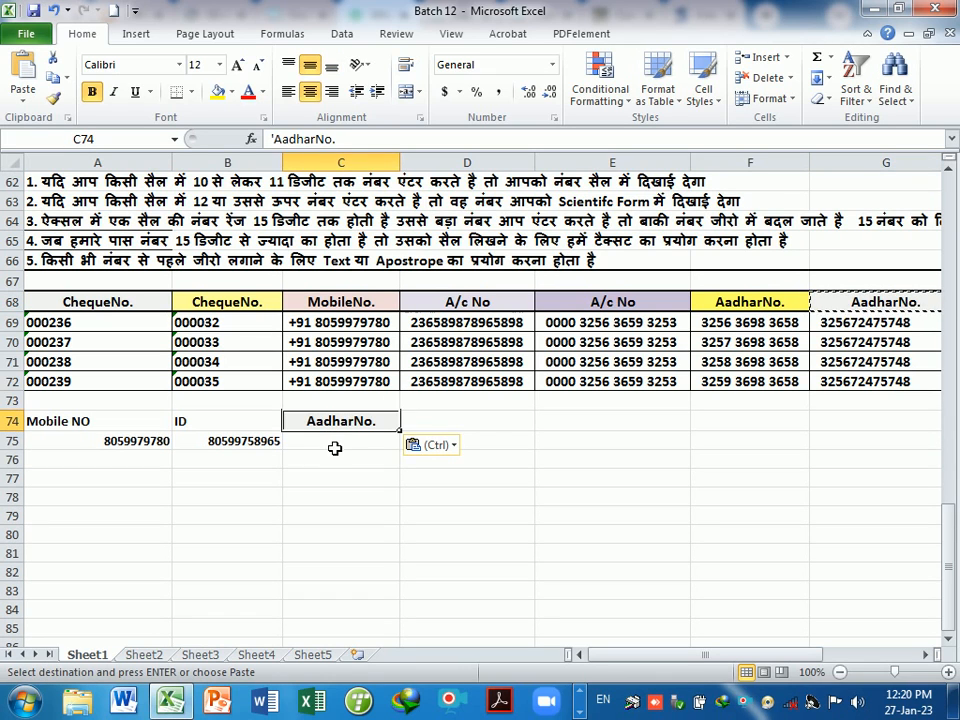
pyautogui.click(327, 445)
pyautogui.click(326, 480)
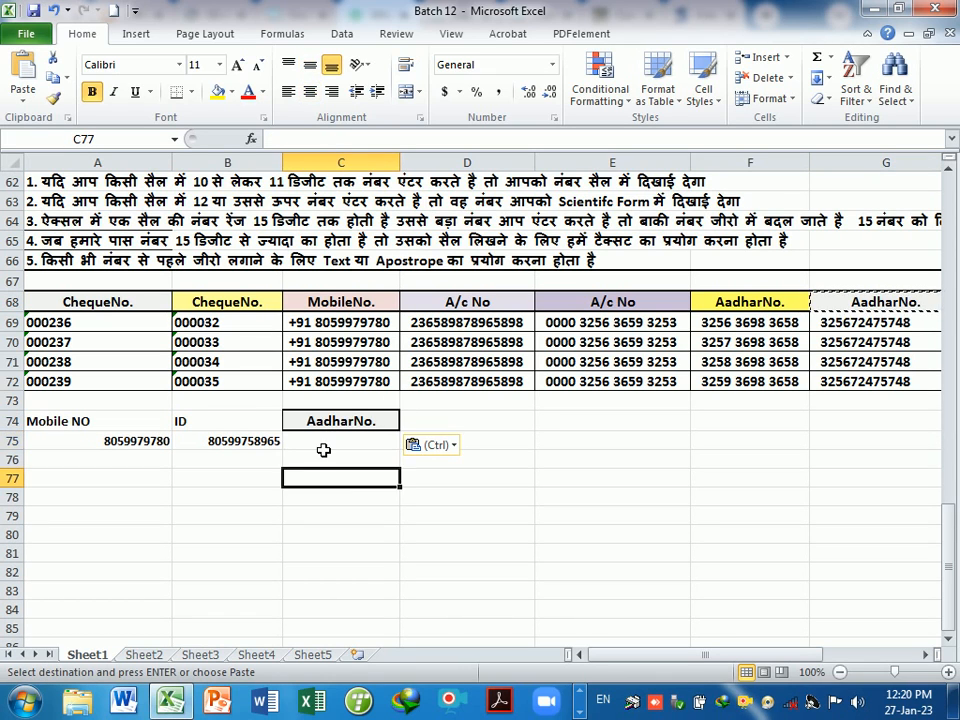
pyautogui.click(323, 450)
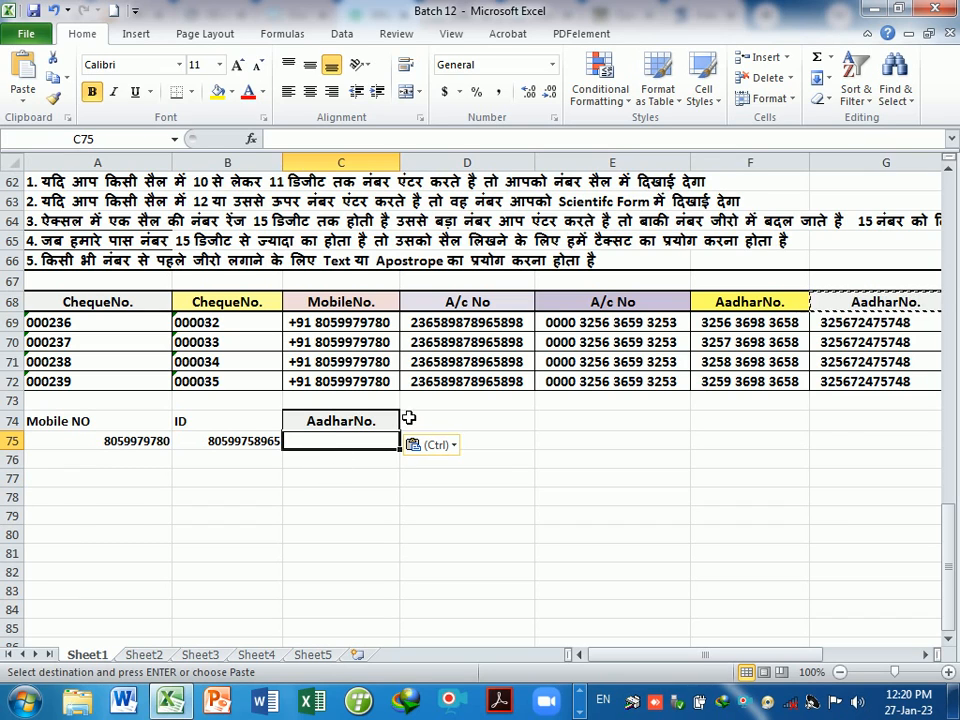
pyautogui.click(368, 500)
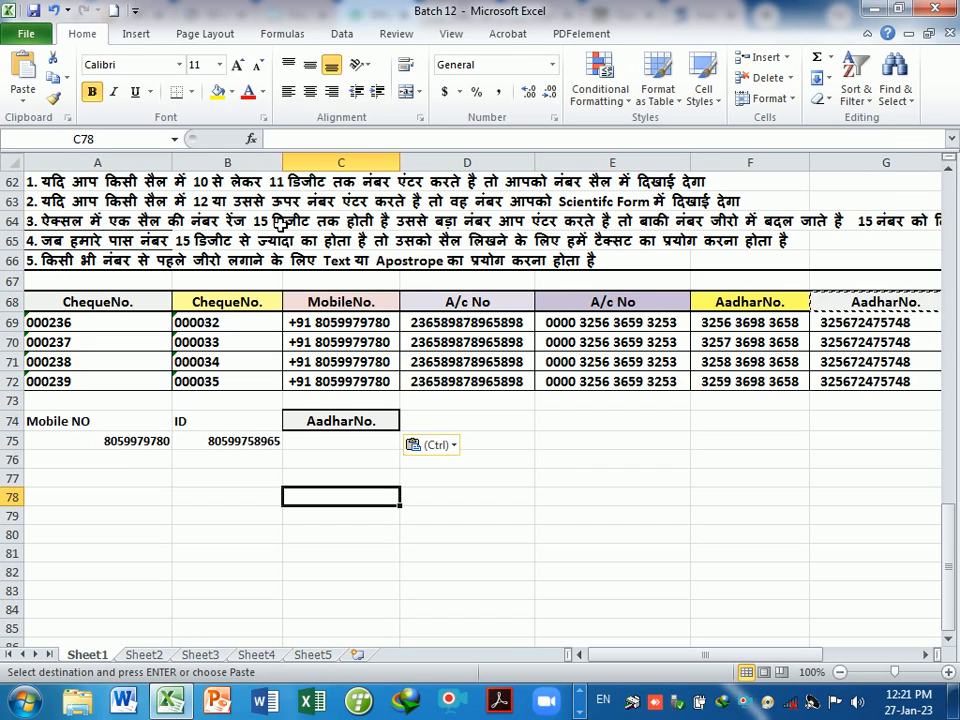
pyautogui.click(339, 443)
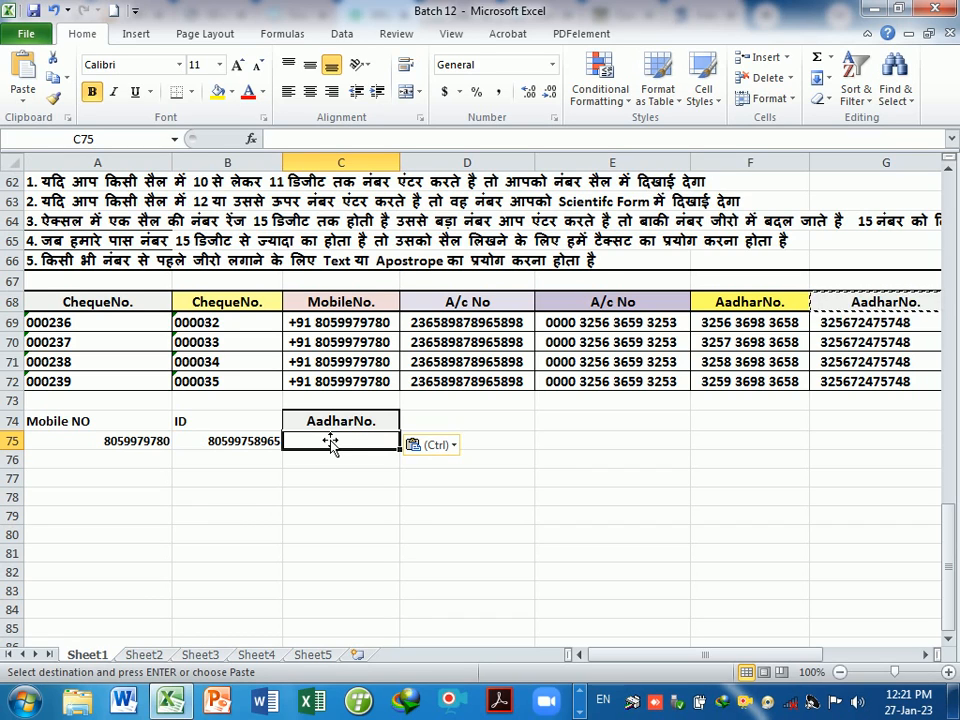
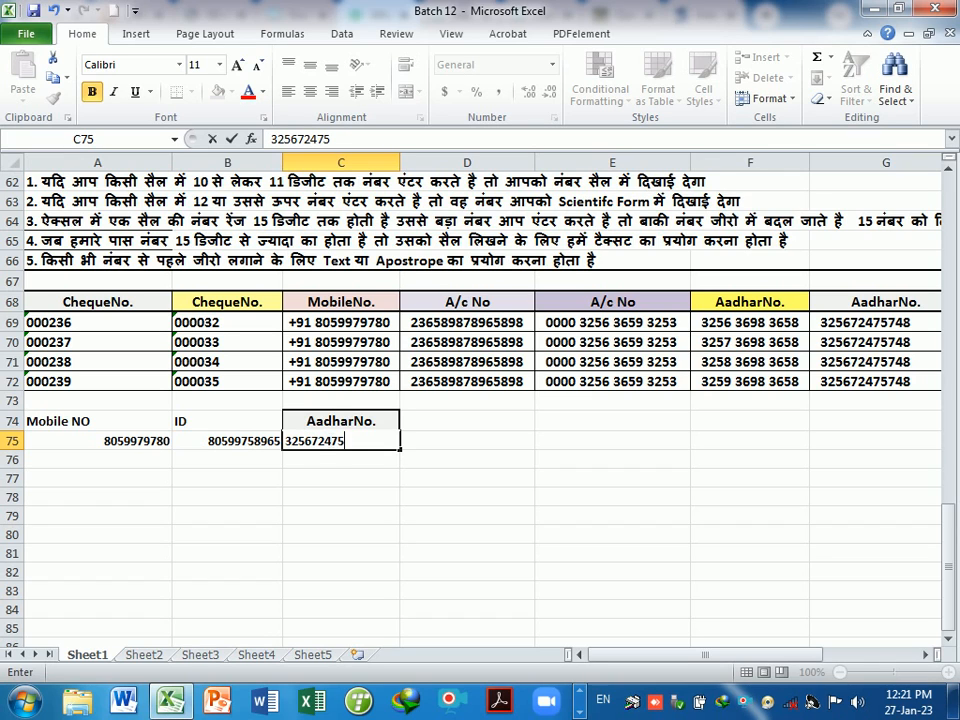
# - Enter a 12-digit Aadhar number in C75, which displays as 3.25672E+11
pyautogui.press('Return')
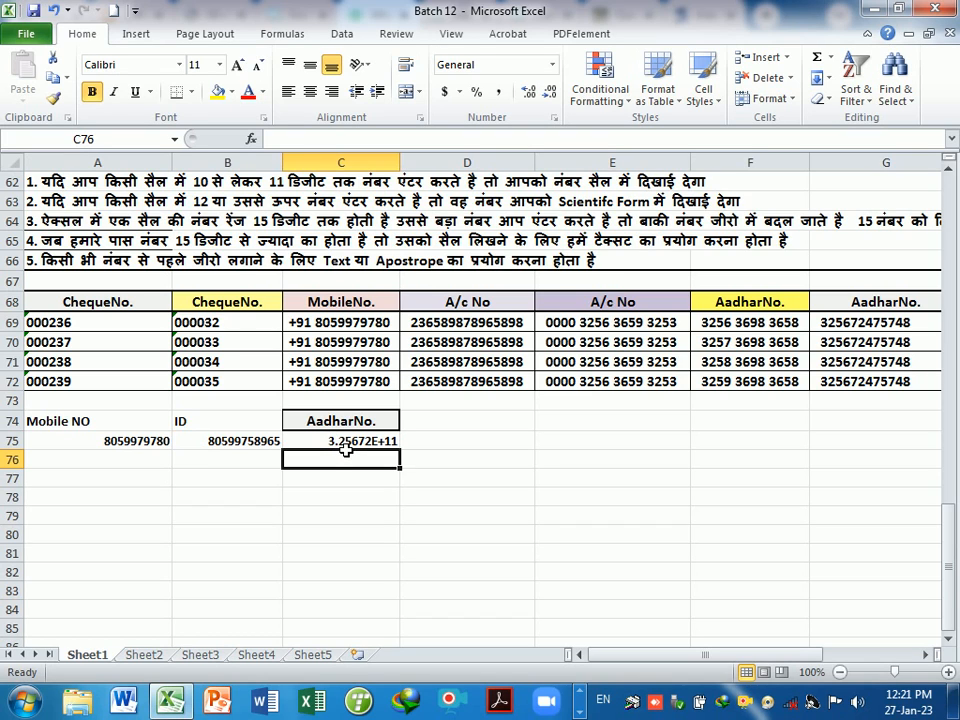
pyautogui.click(345, 449)
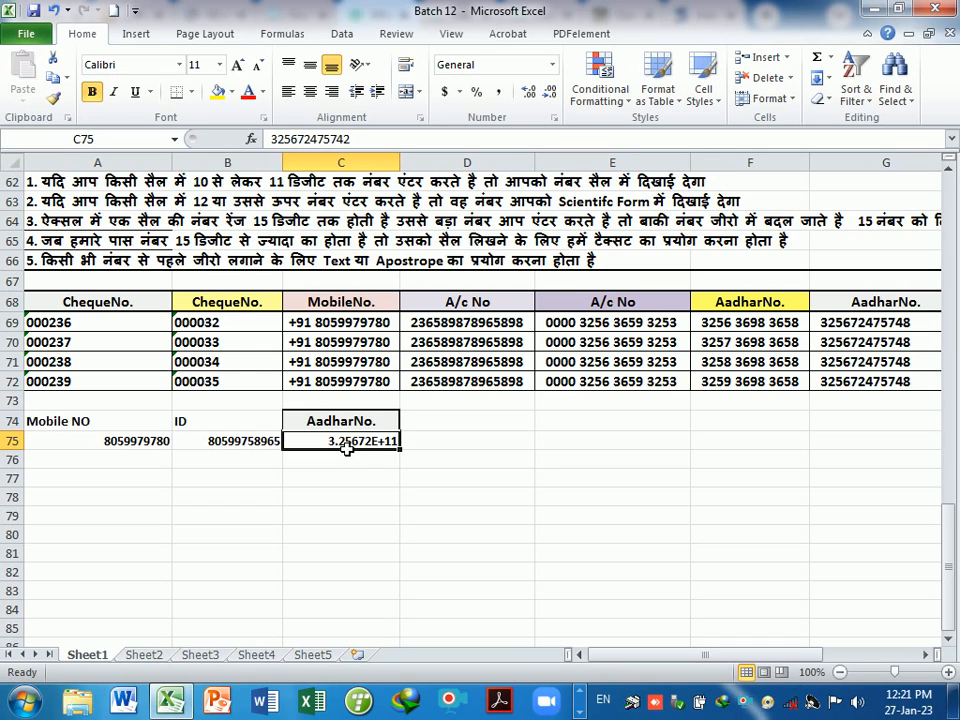
pyautogui.press('Return')
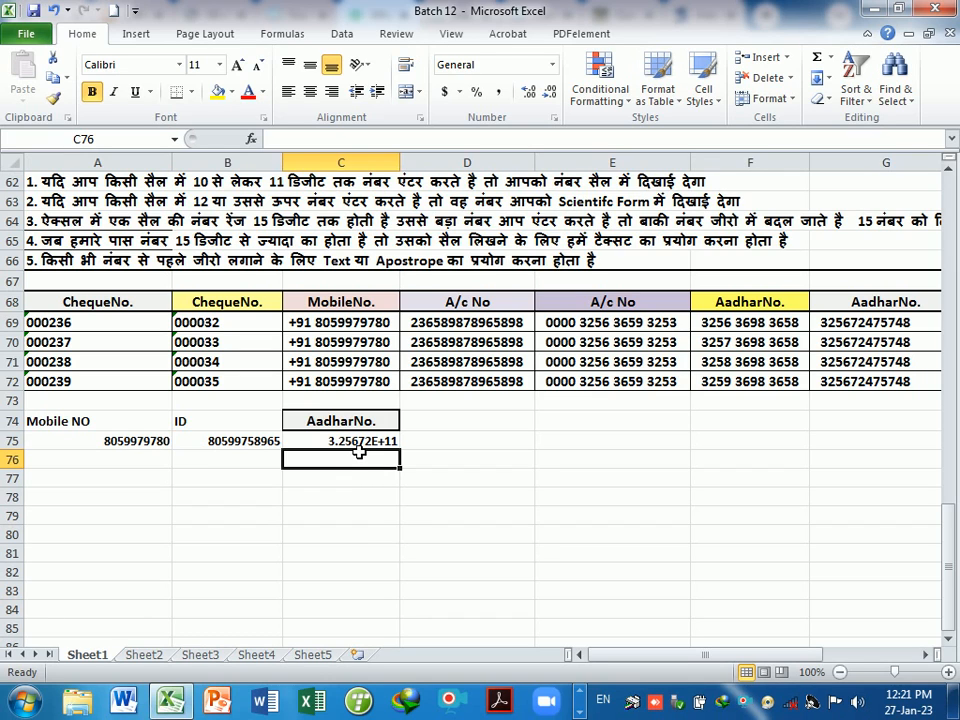
pyautogui.moveTo(362, 445); pyautogui.dragTo(366, 514)
pyautogui.click(366, 480)
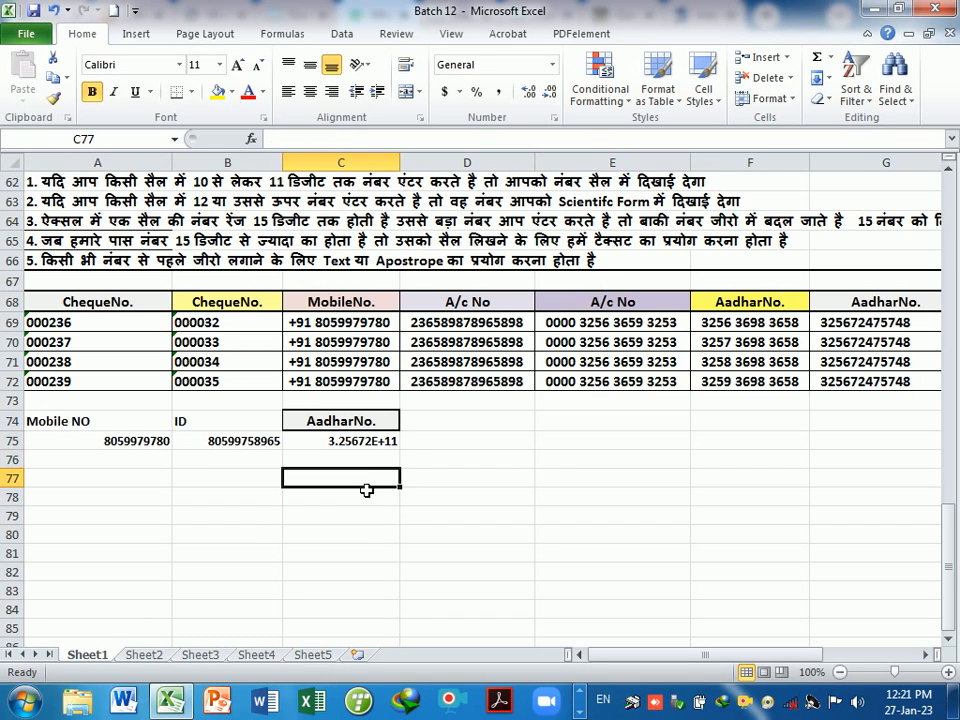
pyautogui.click(366, 444)
pyautogui.click(366, 500)
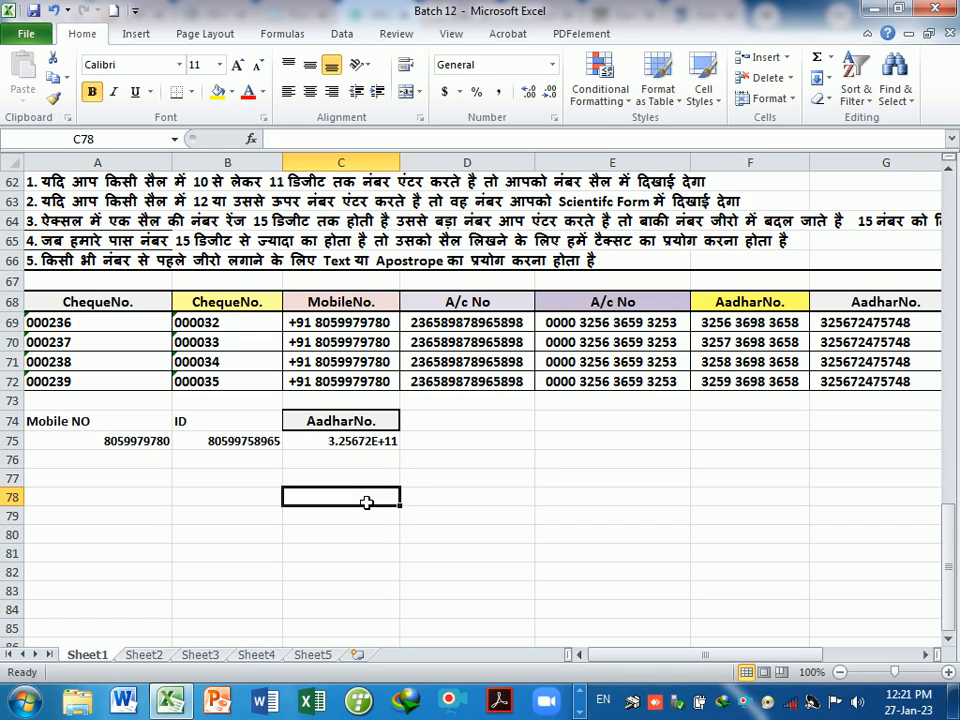
pyautogui.click(140, 442)
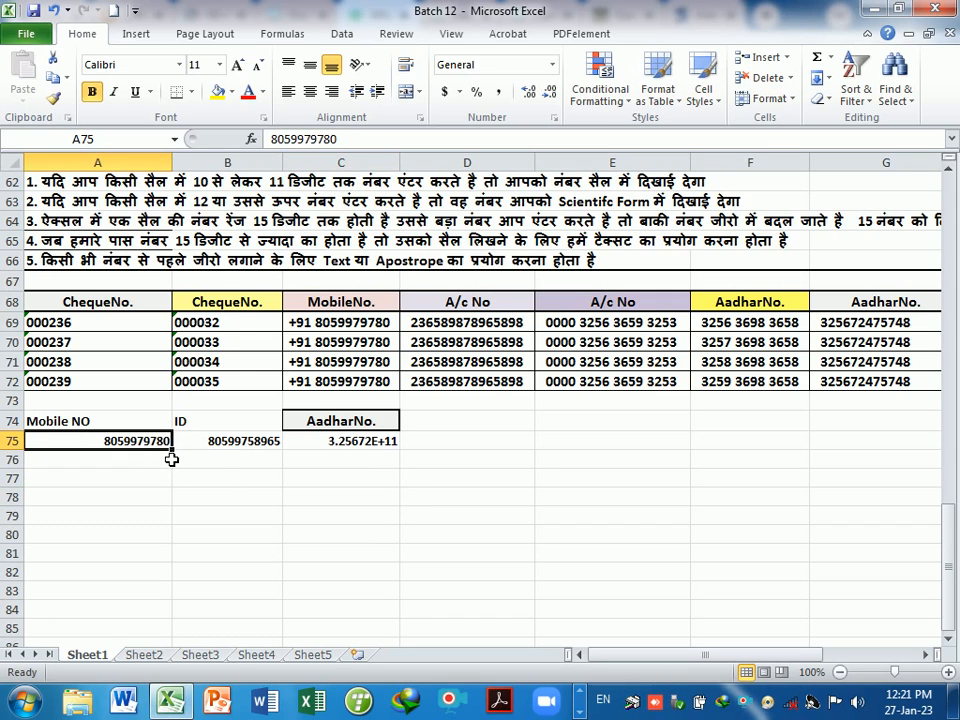
# - Fill the mobile number and ID values from row 75 down through row 80
pyautogui.moveTo(174, 457); pyautogui.dragTo(178, 535)
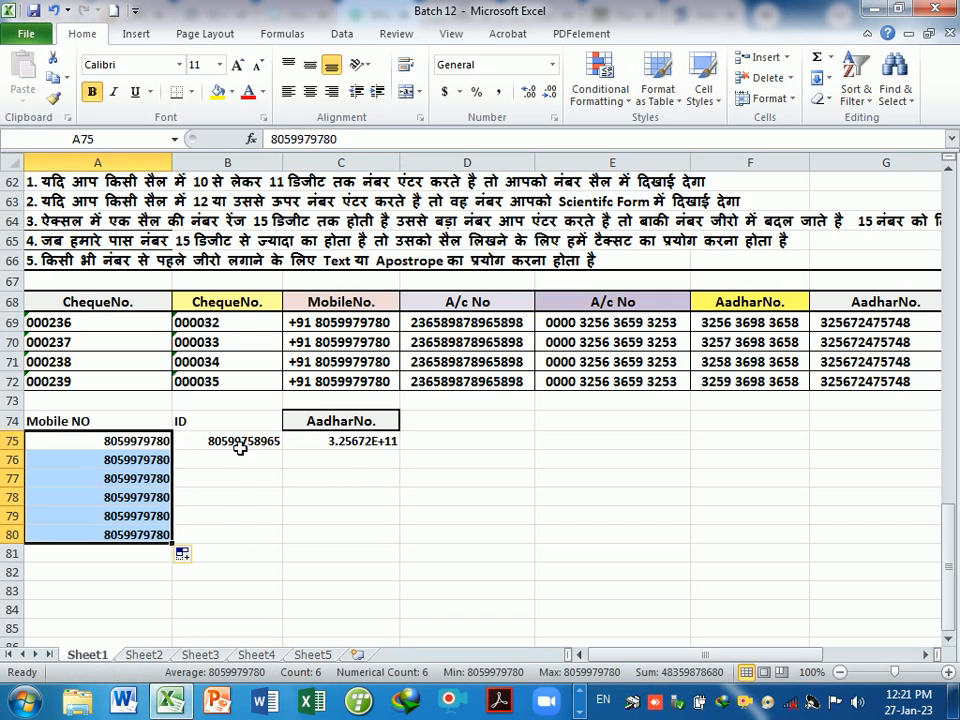
pyautogui.click(219, 450)
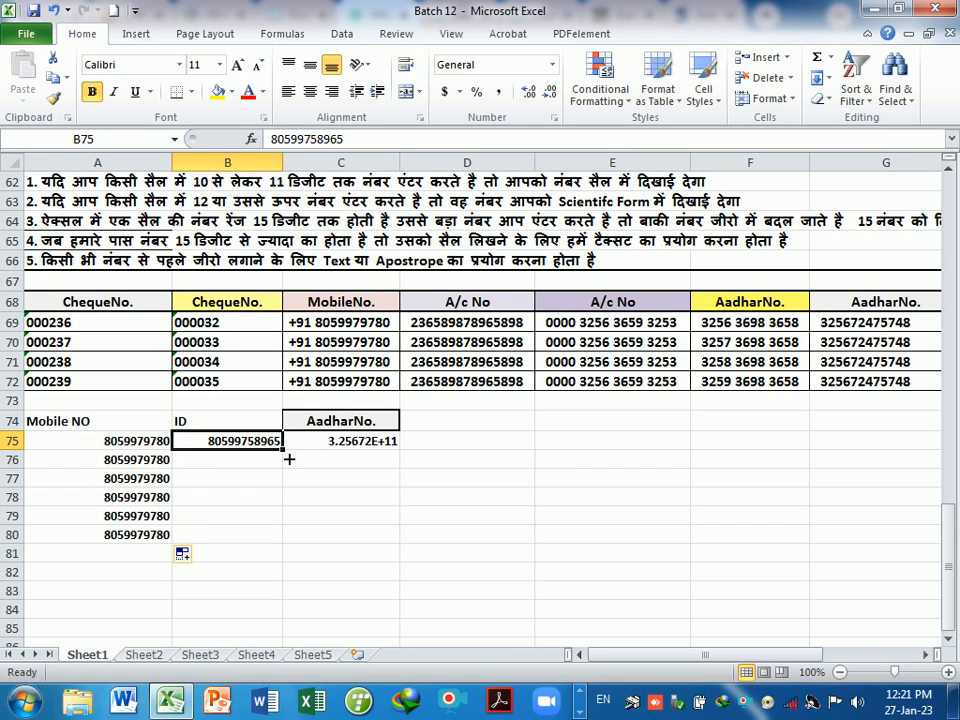
pyautogui.moveTo(285, 455); pyautogui.dragTo(284, 550)
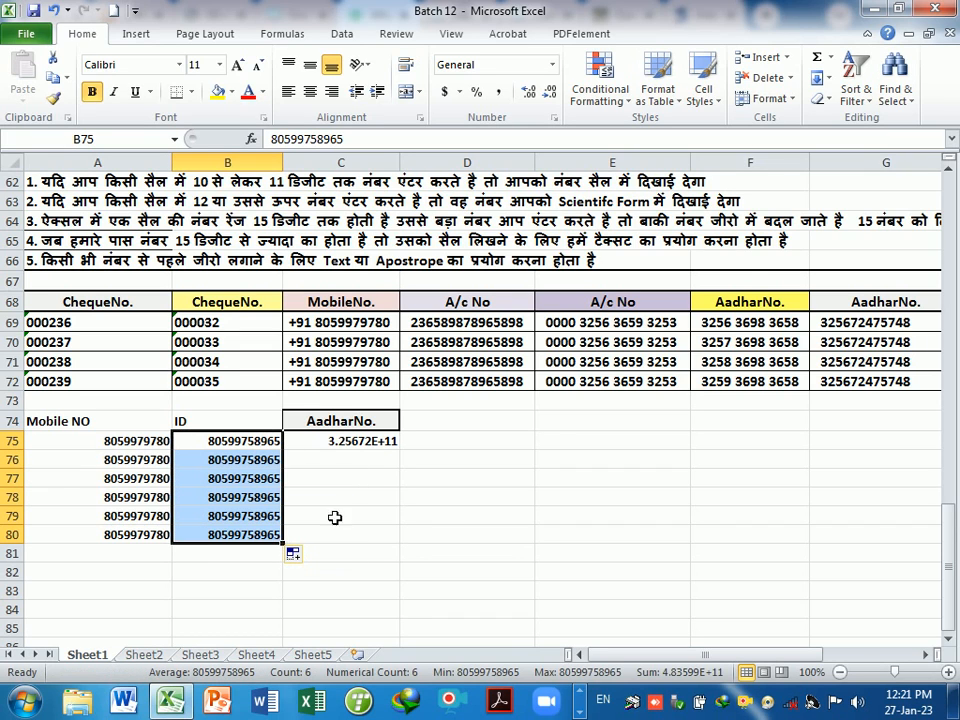
pyautogui.click(393, 504)
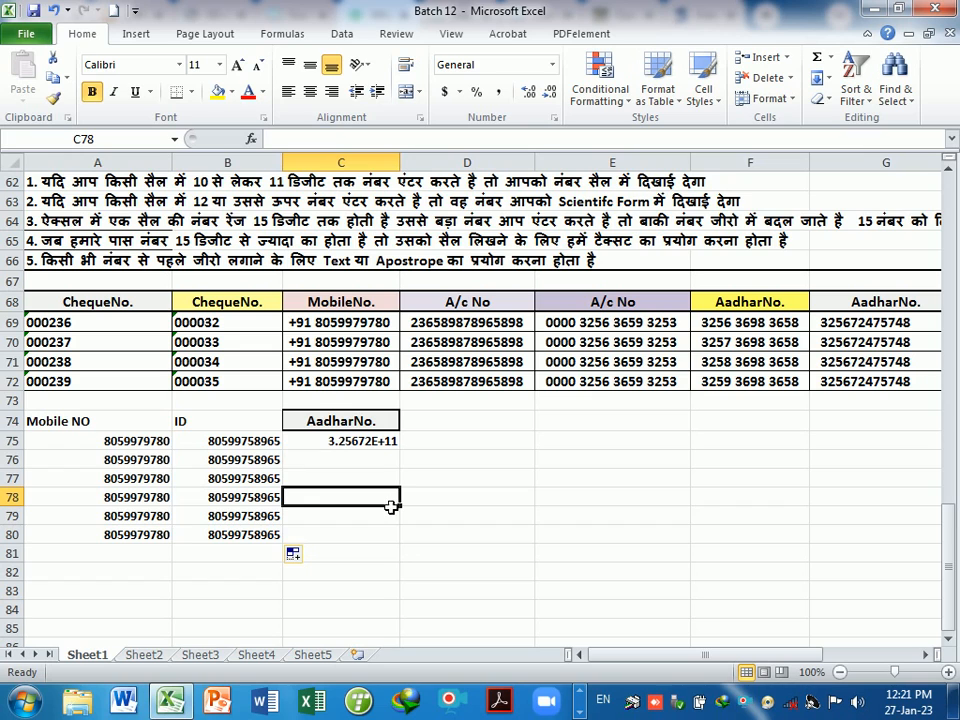
# - Give the Mobile NO and ID headings in A74:B74 a yellow fill
pyautogui.moveTo(96, 430); pyautogui.dragTo(206, 424)
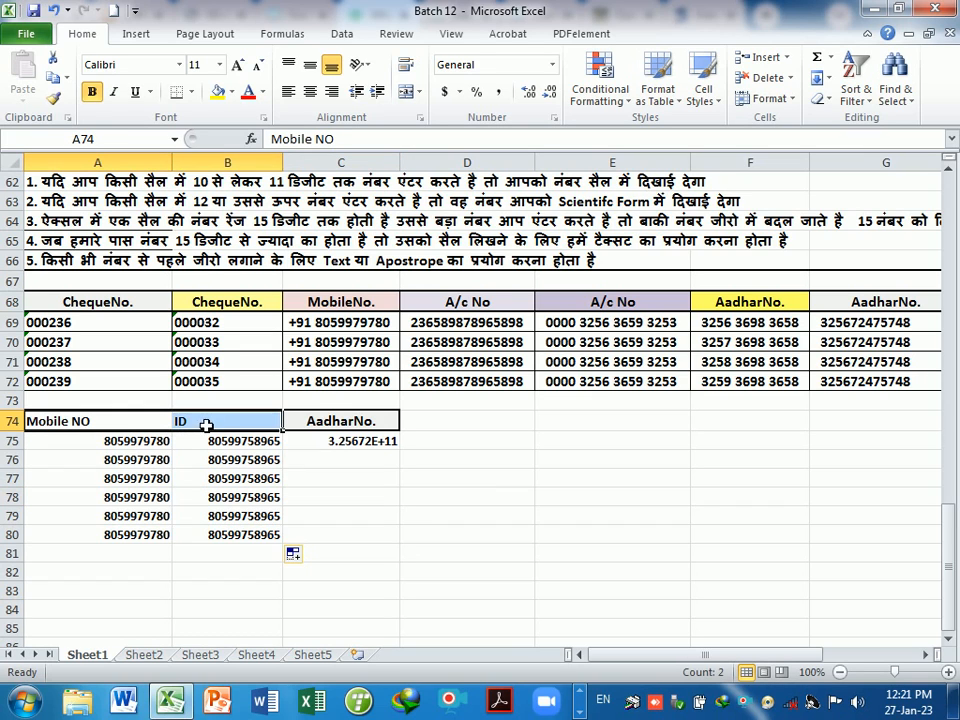
pyautogui.click(218, 92)
pyautogui.click(358, 482)
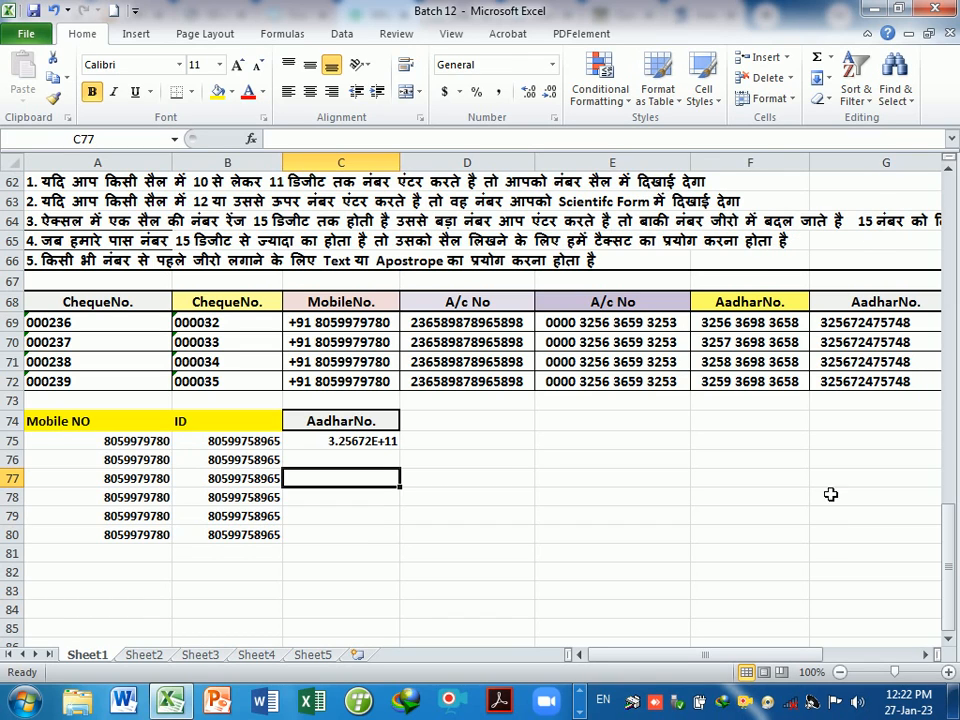
# - Insert the digits 365 into the Aadhar number in C75
pyautogui.moveTo(752, 656)
pyautogui.mouseDown()
pyautogui.moveTo(818, 660)
pyautogui.moveTo(747, 660)
pyautogui.mouseUp()
pyautogui.click(371, 552)
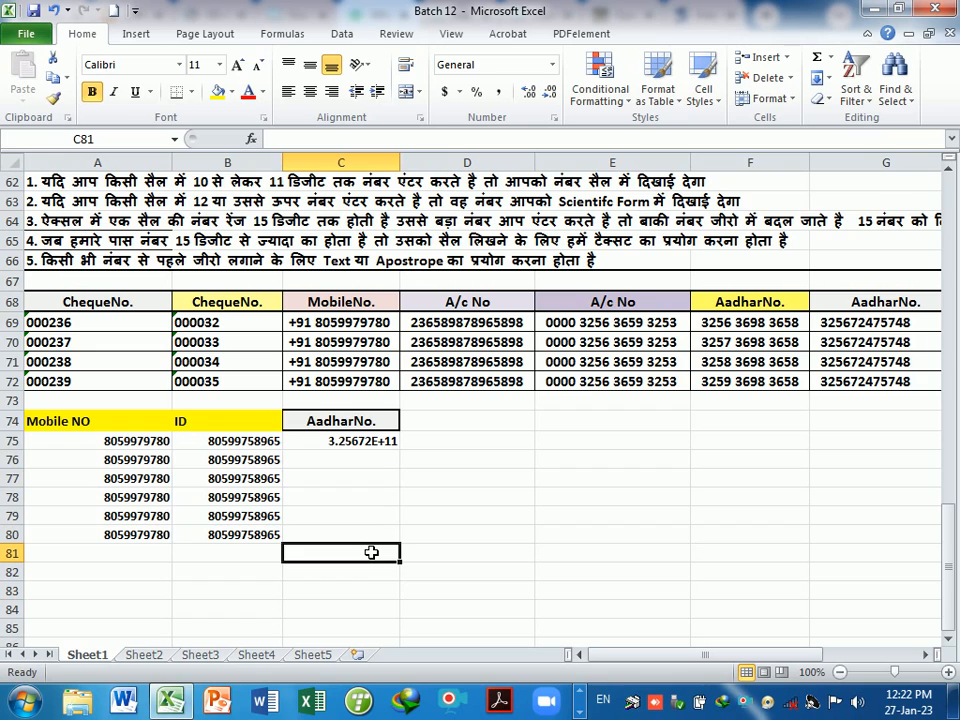
pyautogui.click(372, 446)
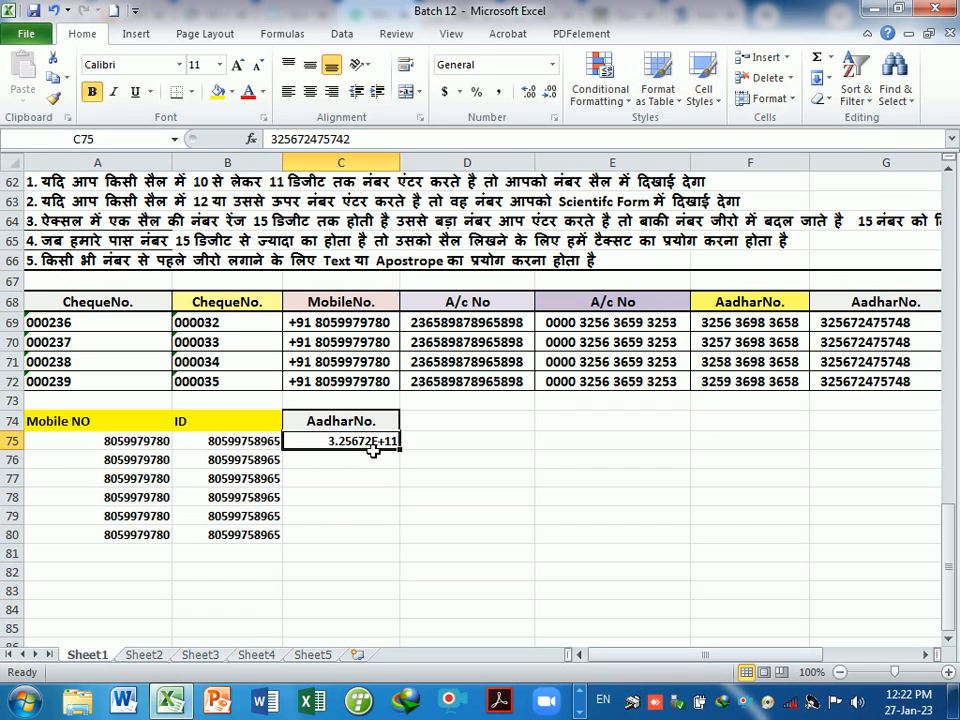
pyautogui.doubleClick(372, 450)
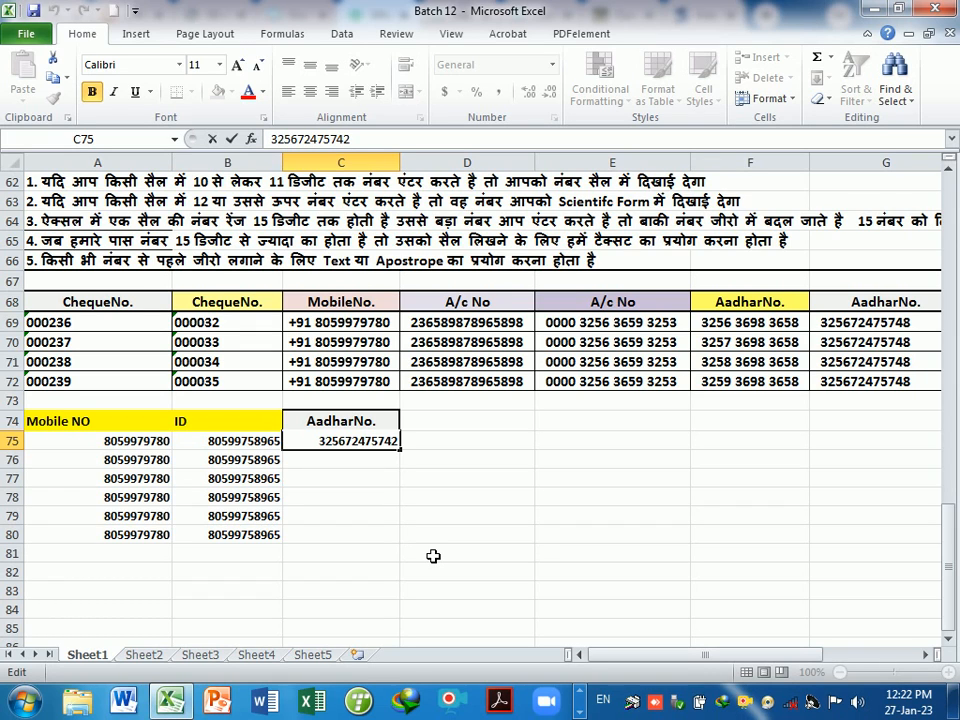
pyautogui.write('365')
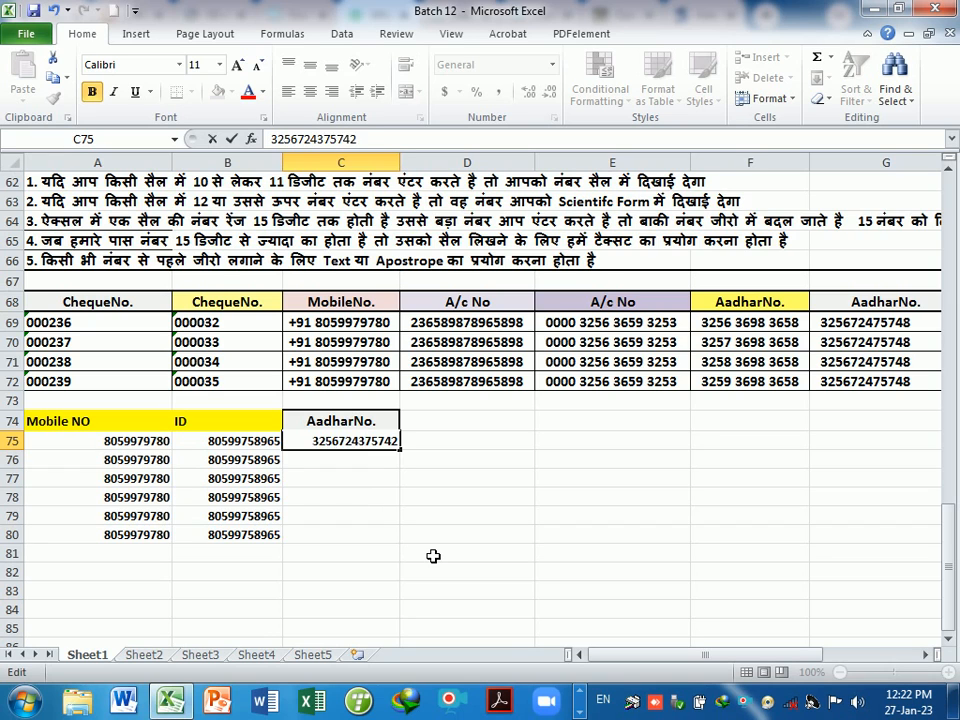
pyautogui.press('Return')
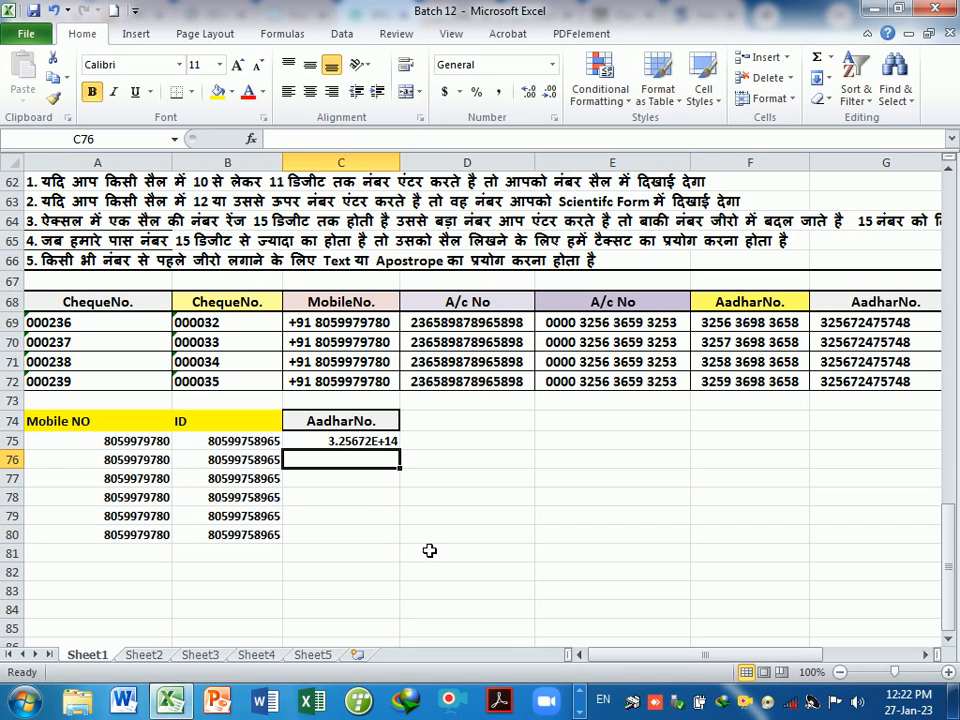
# - Add one more digit, 2, so C75's Aadhar number has 16 digits
pyautogui.doubleClick(388, 441)
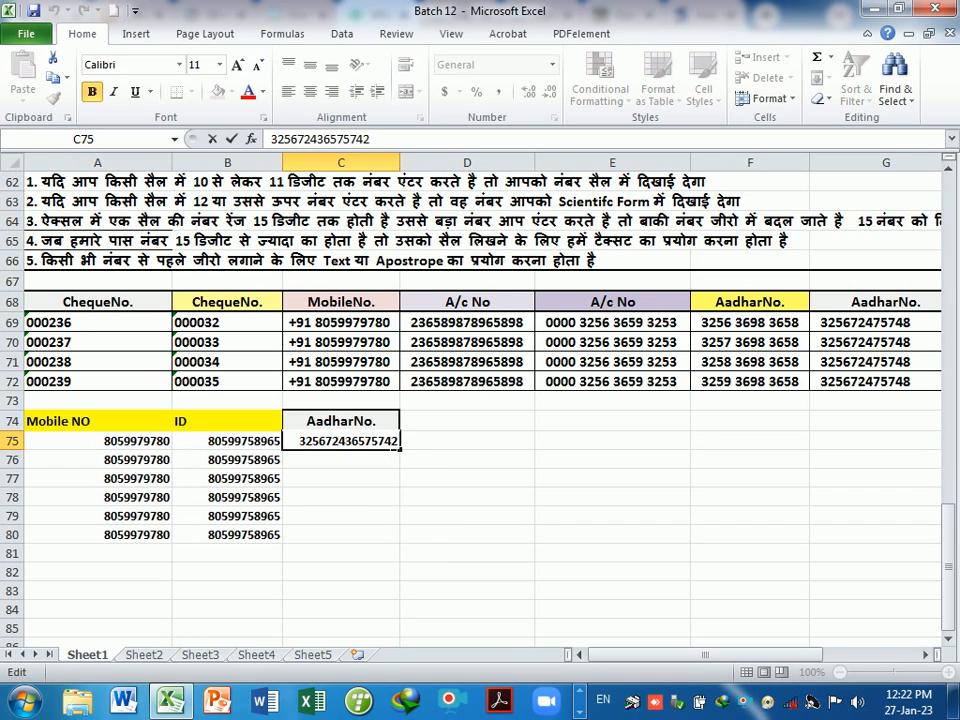
pyautogui.click(388, 476)
pyautogui.click(388, 441)
pyautogui.doubleClick(388, 441)
pyautogui.write('2')
pyautogui.press('Return')
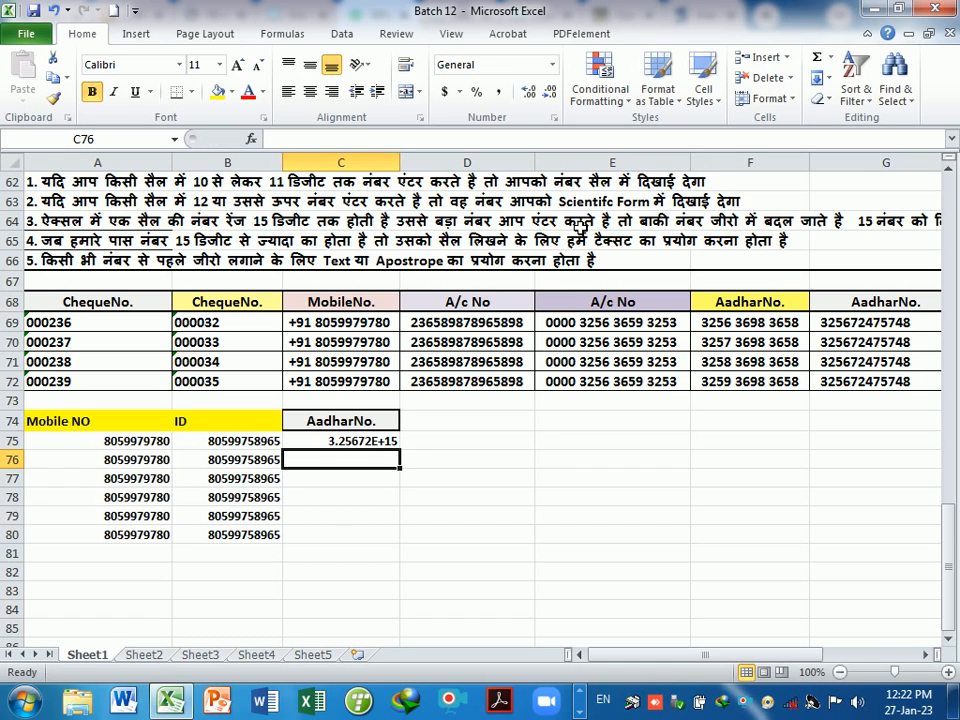
# - Reopen C75 to confirm the value ends in 0 and shows as 3.25672E+15
pyautogui.click(372, 440)
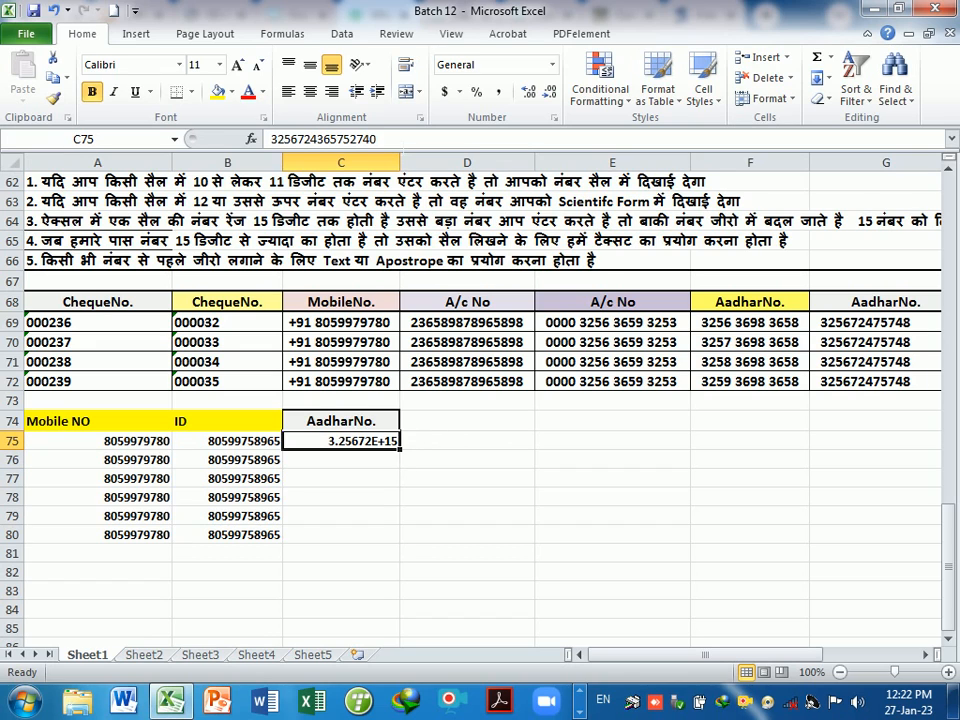
pyautogui.press('F2')
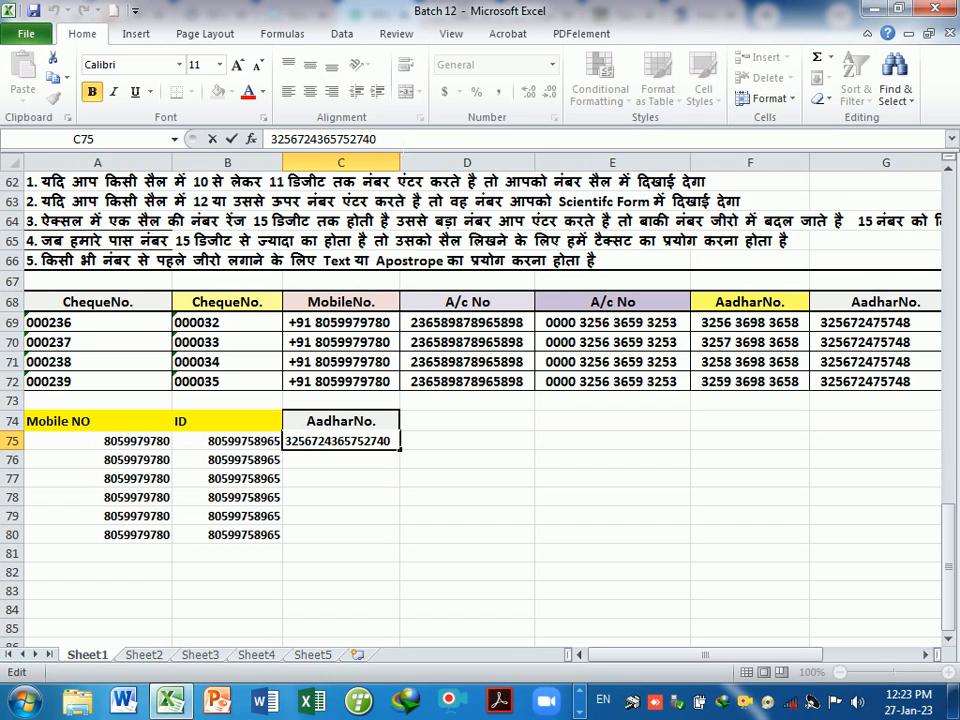
pyautogui.press('Return')
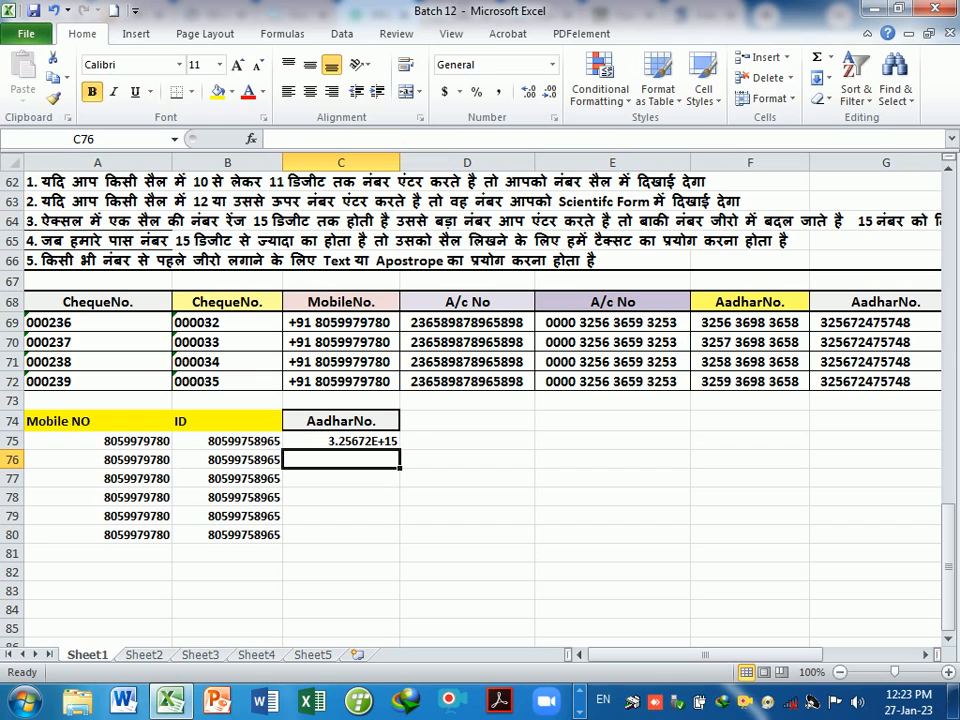
pyautogui.click(390, 446)
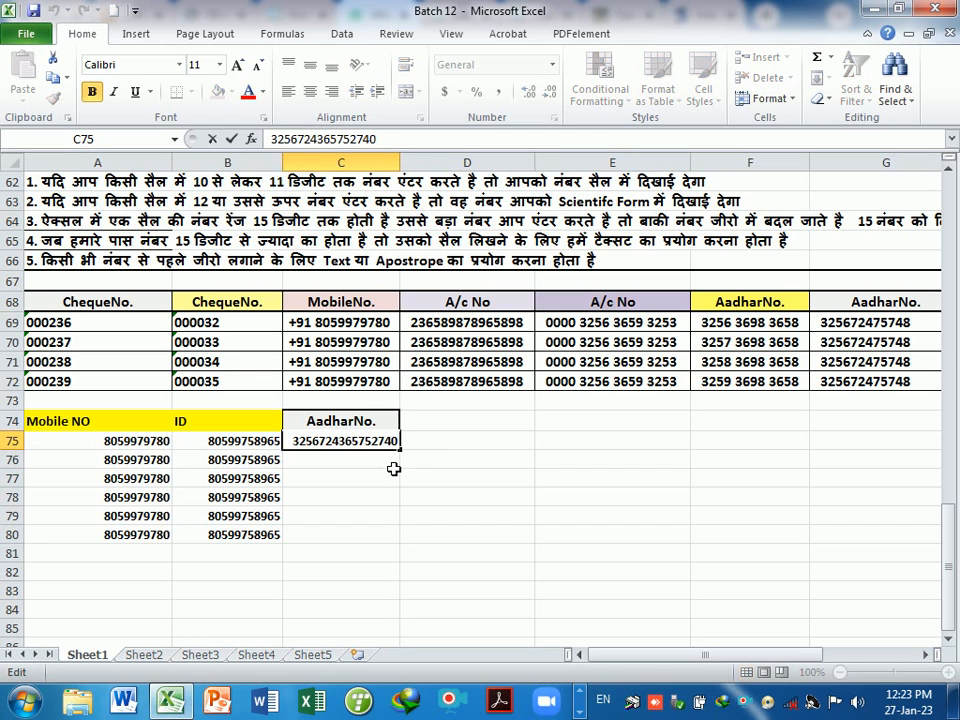
pyautogui.click(392, 465)
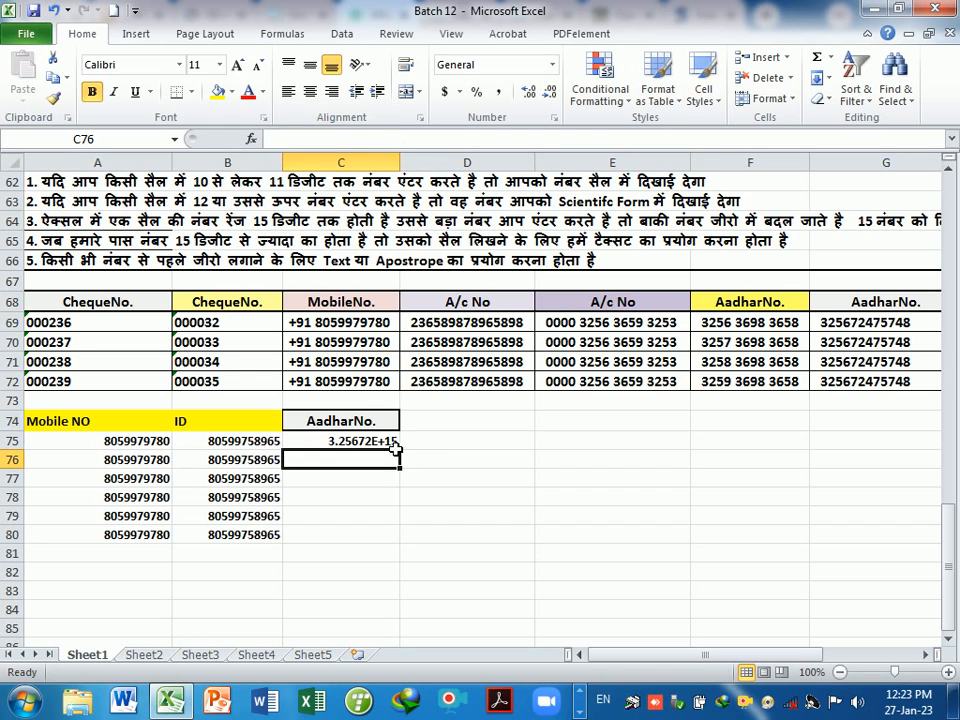
pyautogui.click(393, 443)
pyautogui.click(491, 446)
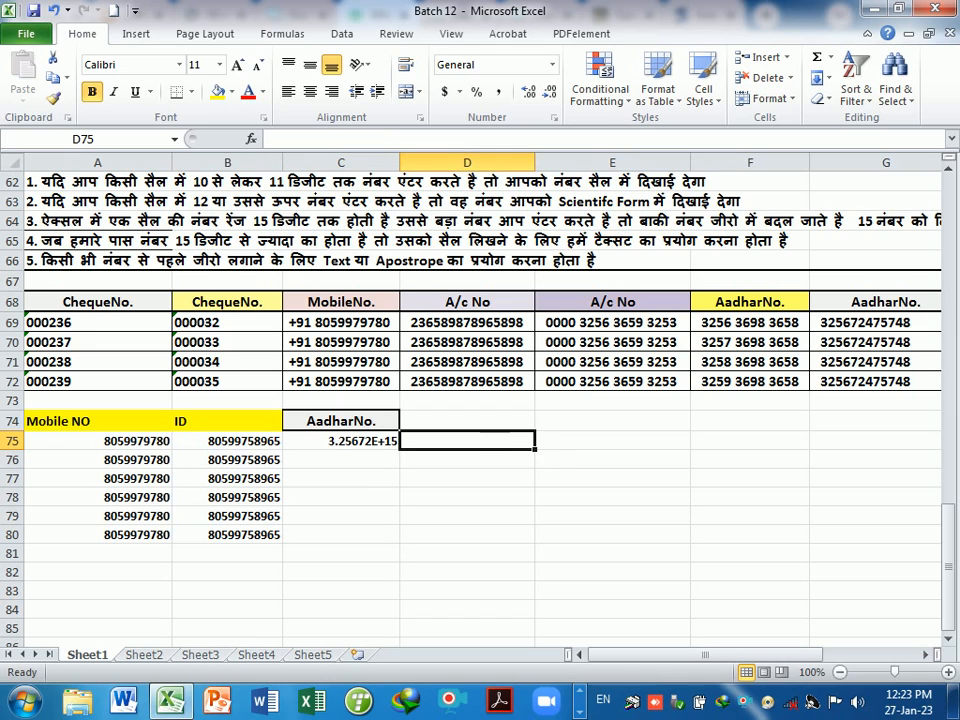
pyautogui.click(559, 468)
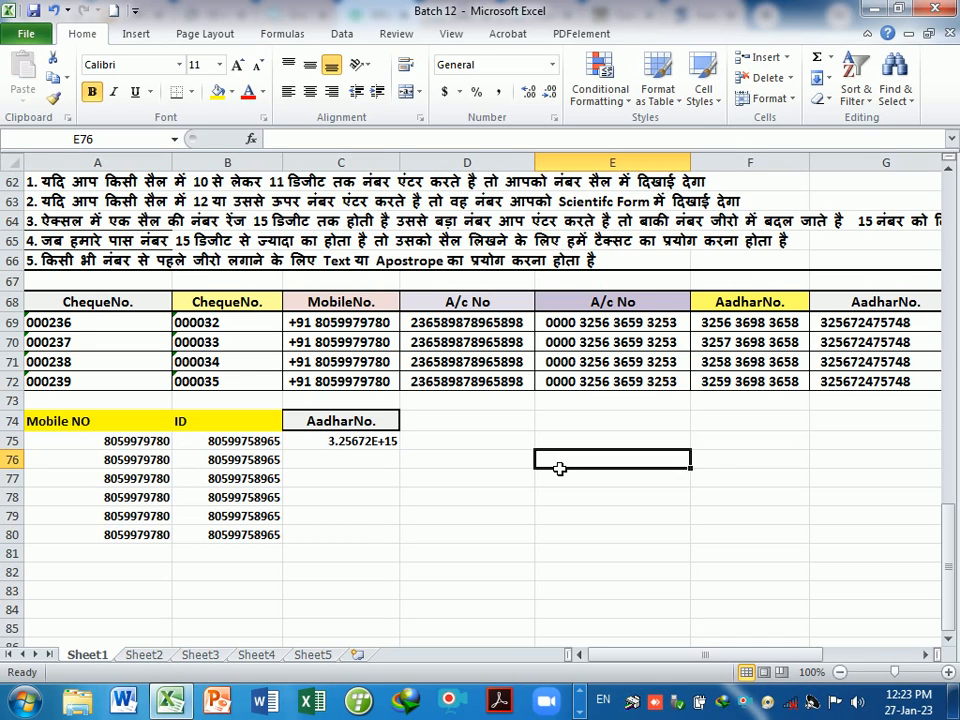
pyautogui.doubleClick(386, 443)
pyautogui.click(392, 482)
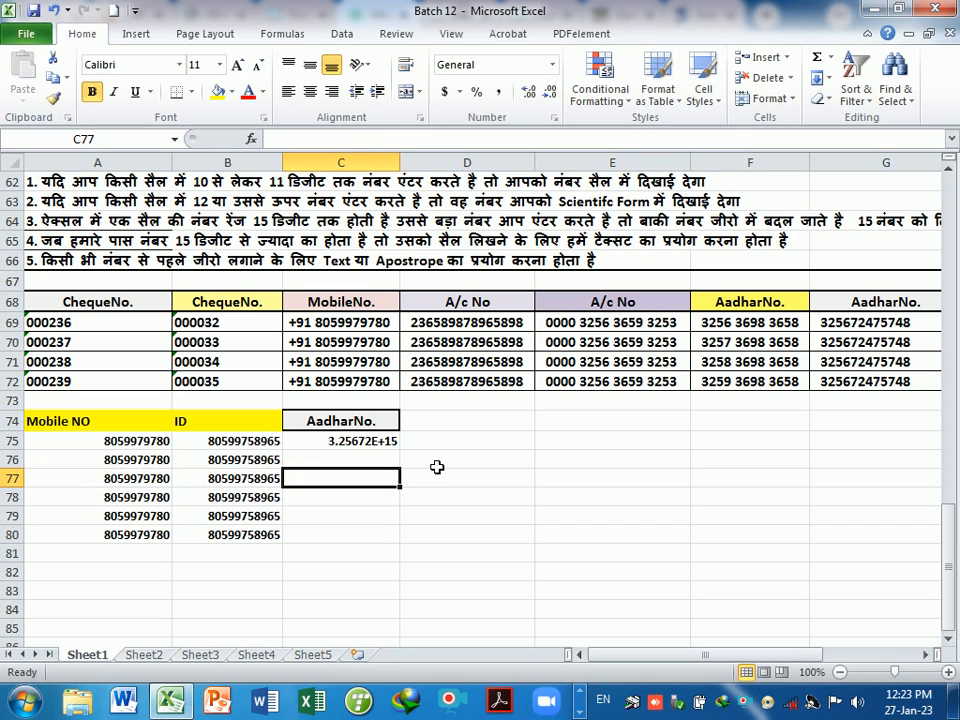
pyautogui.click(437, 467)
pyautogui.click(474, 450)
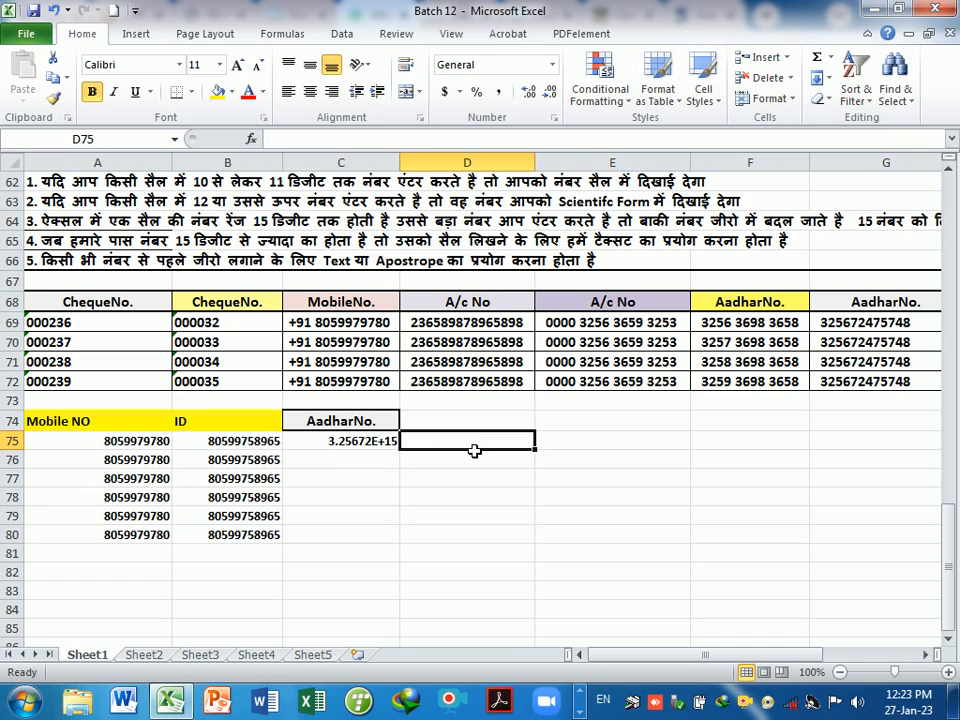
pyautogui.click(354, 479)
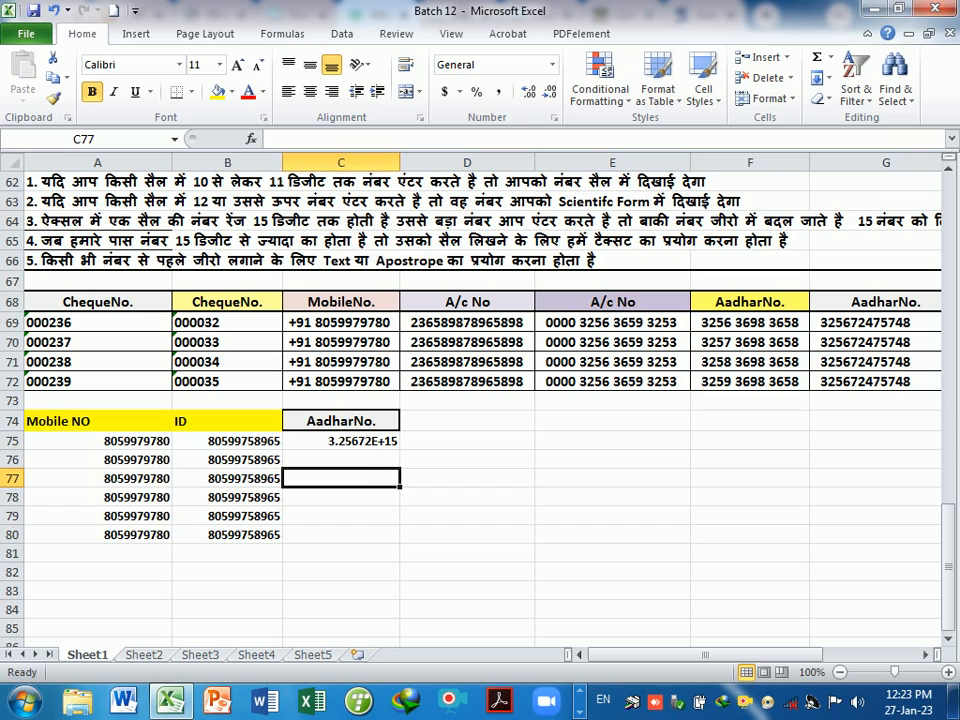
pyautogui.click(359, 443)
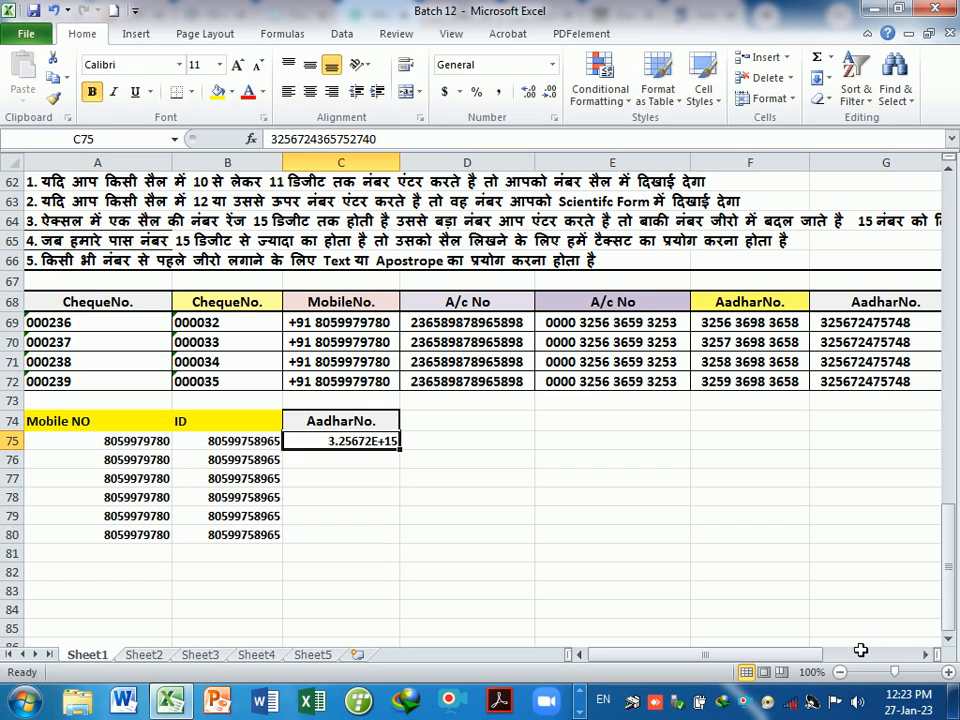
# - Widen column C and fill C75's Aadhar value down to C80
pyautogui.moveTo(812, 654); pyautogui.dragTo(680, 665)
pyautogui.moveTo(404, 170); pyautogui.dragTo(405, 172)
pyautogui.moveTo(403, 449); pyautogui.dragTo(409, 560)
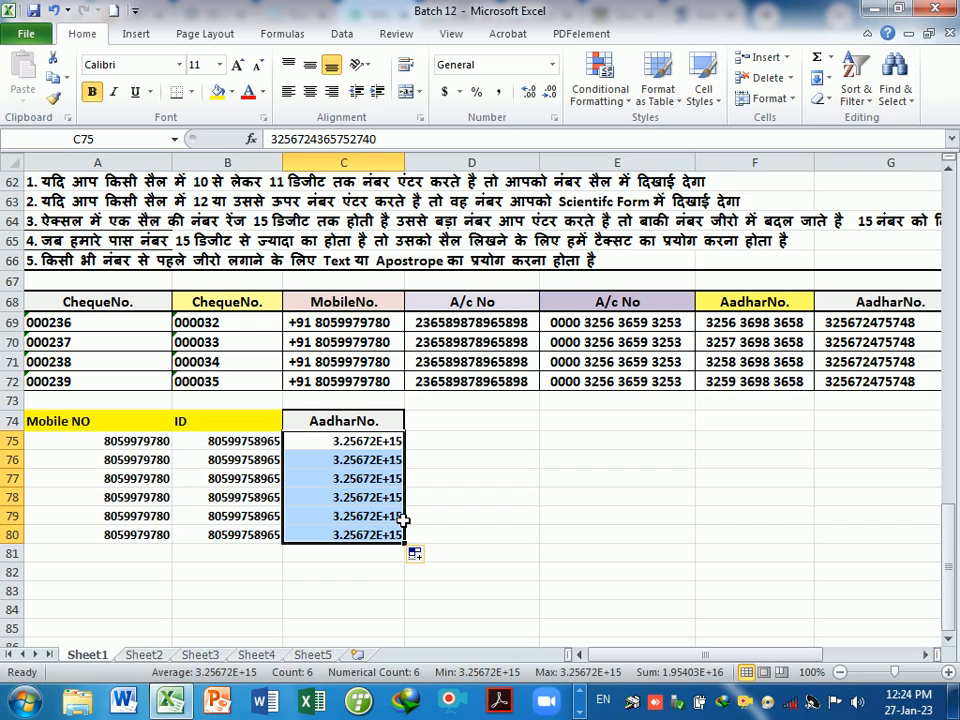
# - Apply the custom number format # to C75:C80 so the full digits display
pyautogui.hotkey('ctrl', '1')
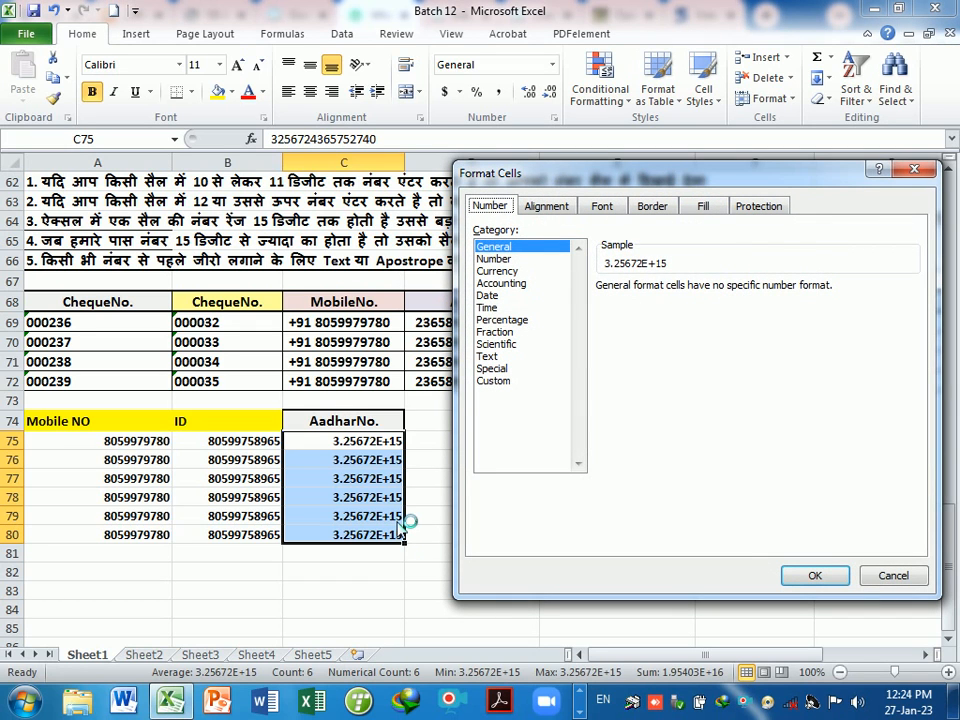
pyautogui.click(497, 383)
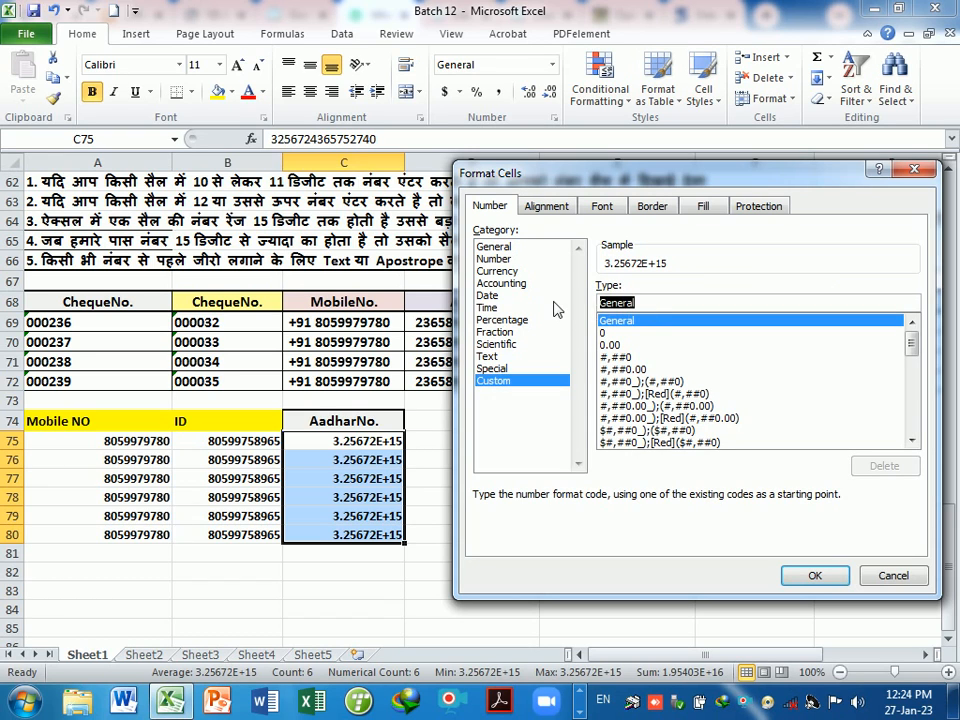
pyautogui.press('BackSpace')
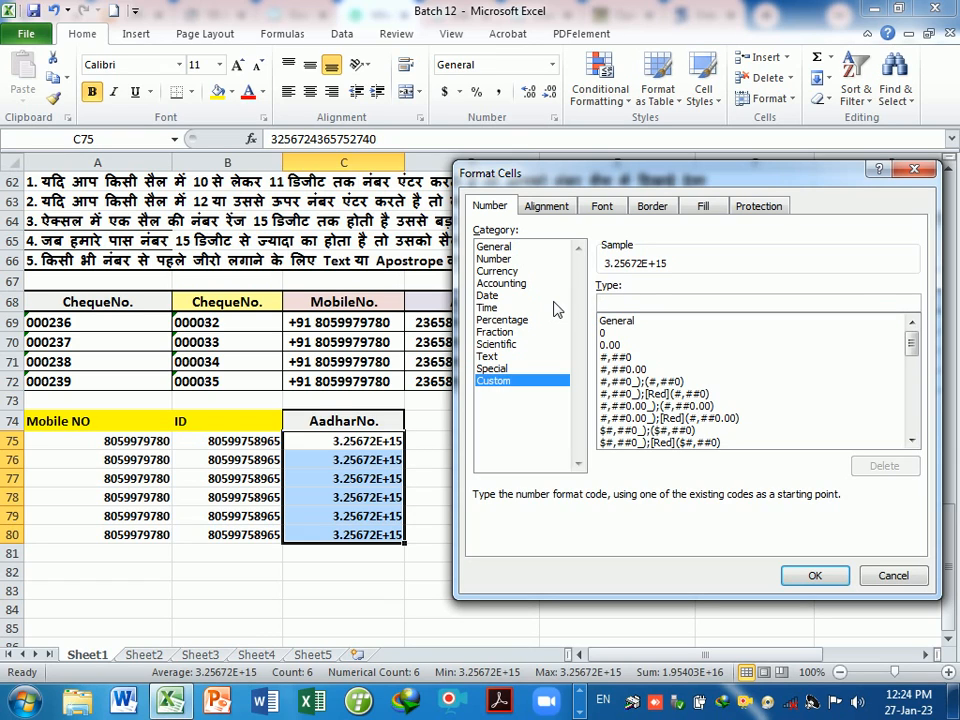
pyautogui.write('#')
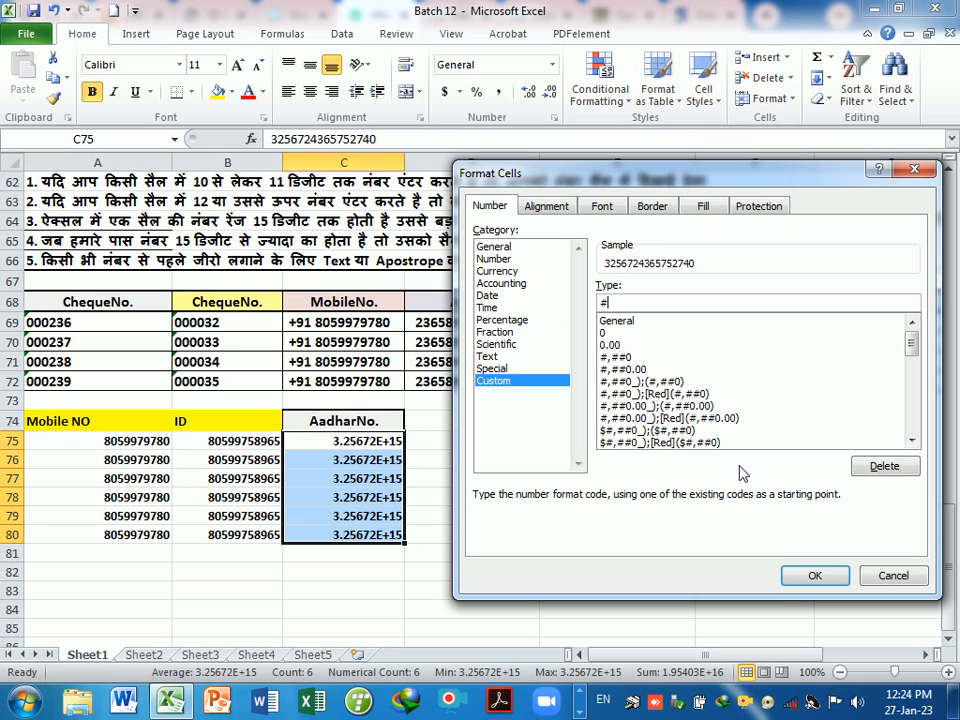
pyautogui.click(808, 577)
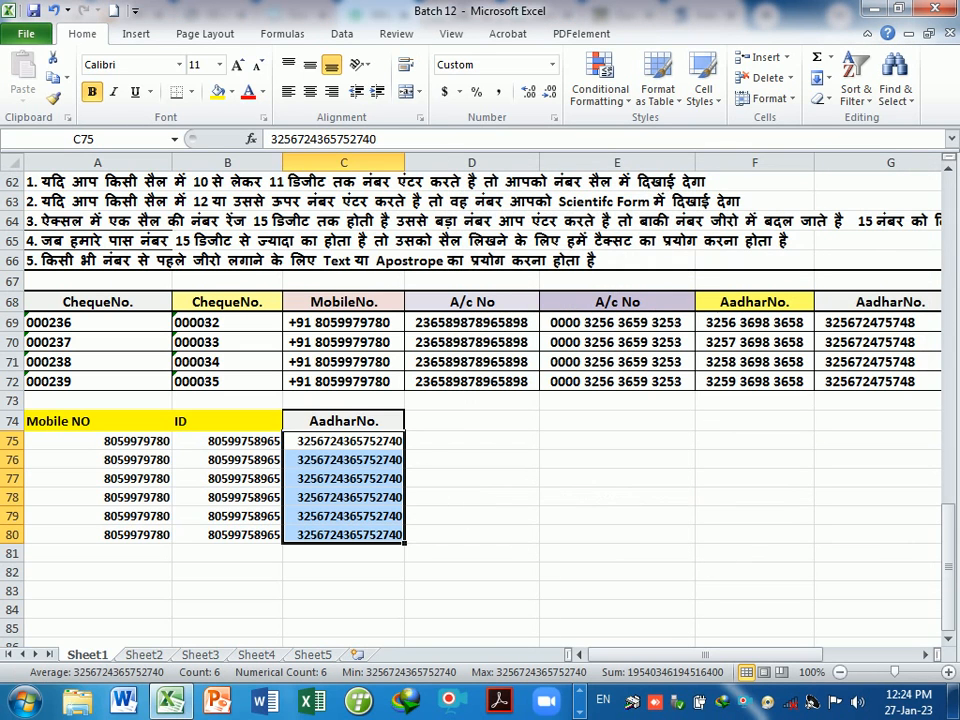
pyautogui.click(402, 446)
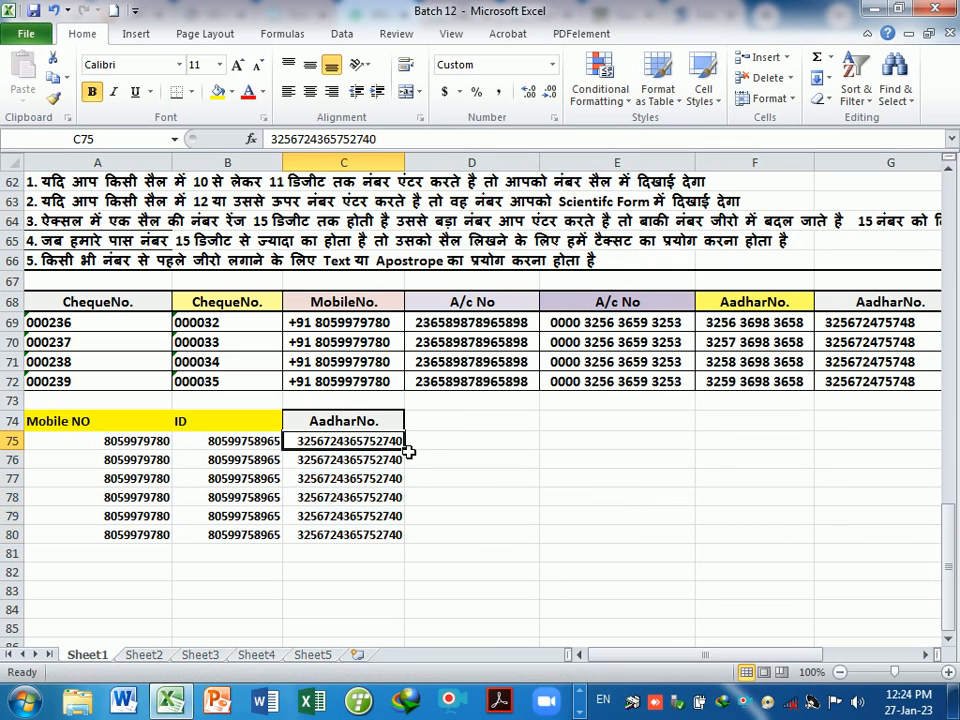
pyautogui.click(402, 463)
# - Change the C74 header to AadharNo.(#), fixing the stray characters typed at its end
pyautogui.click(397, 536)
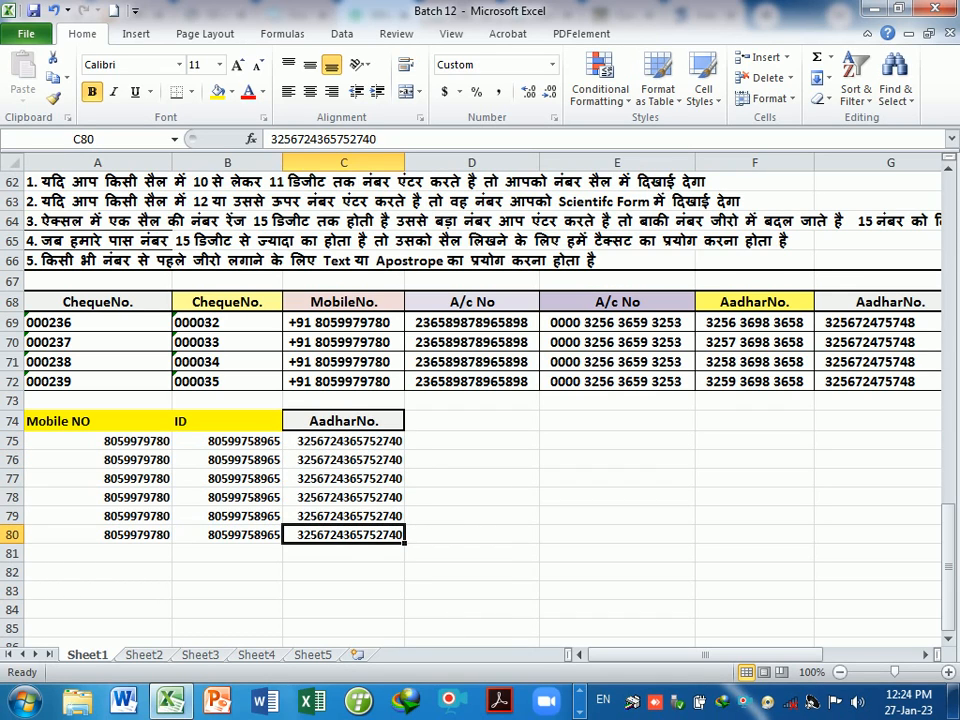
pyautogui.doubleClick(389, 424)
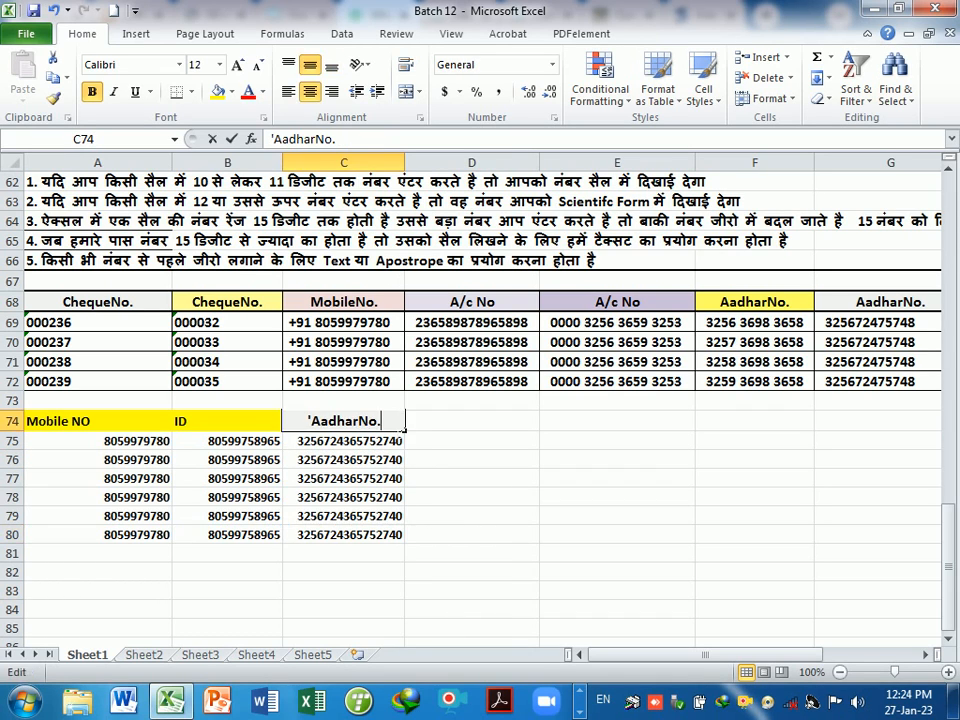
pyautogui.write('(#_)')
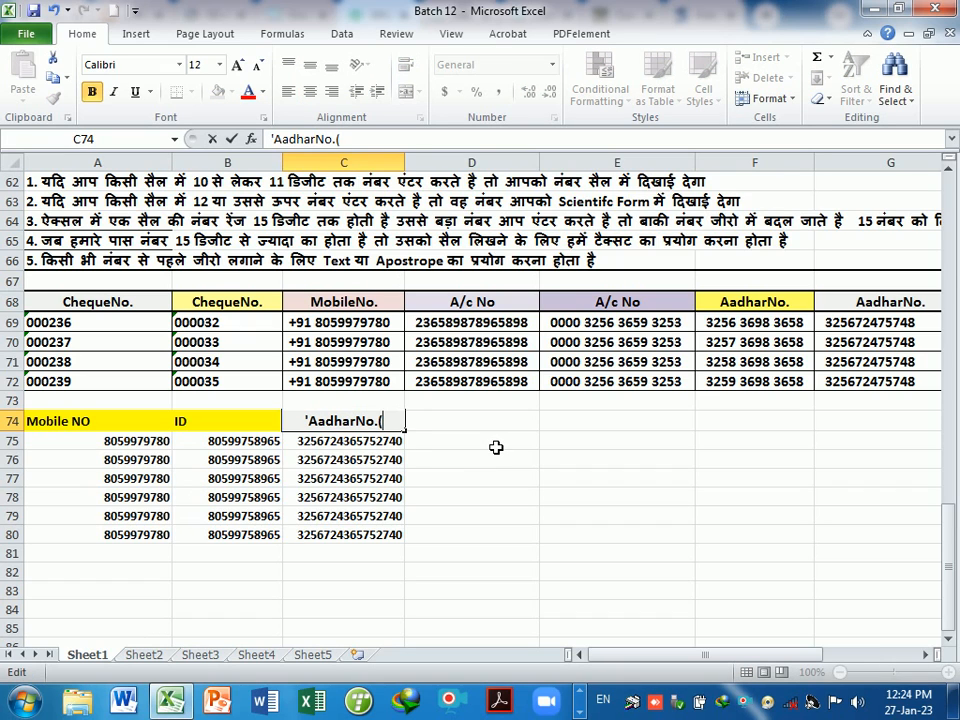
pyautogui.press('Return')
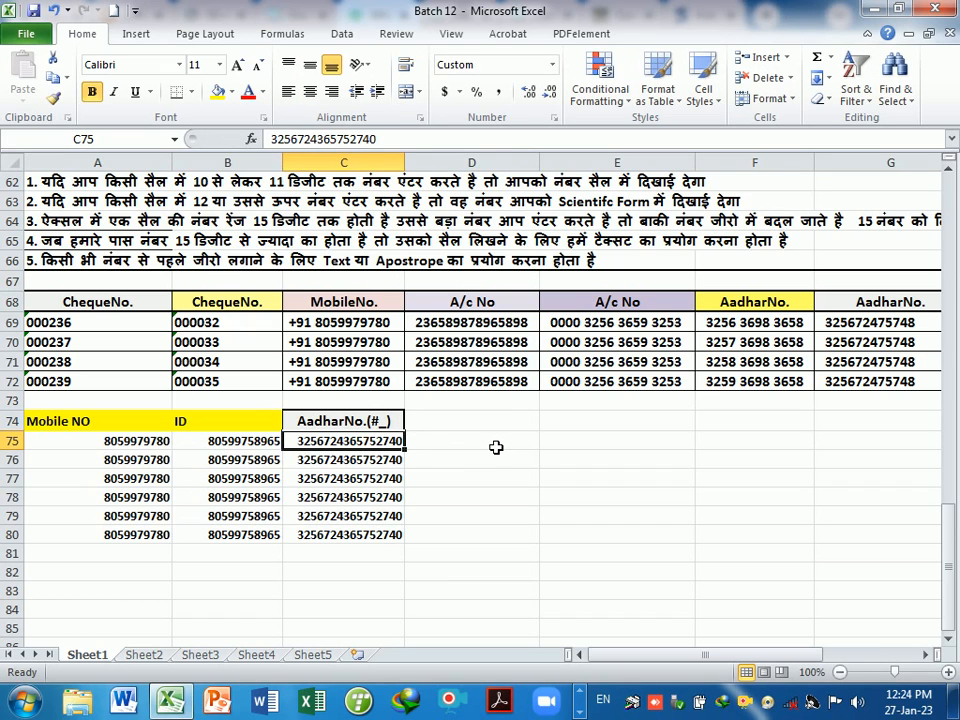
pyautogui.press('Up')
pyautogui.press('F2')
pyautogui.press('BackSpace')
pyautogui.press('BackSpace')
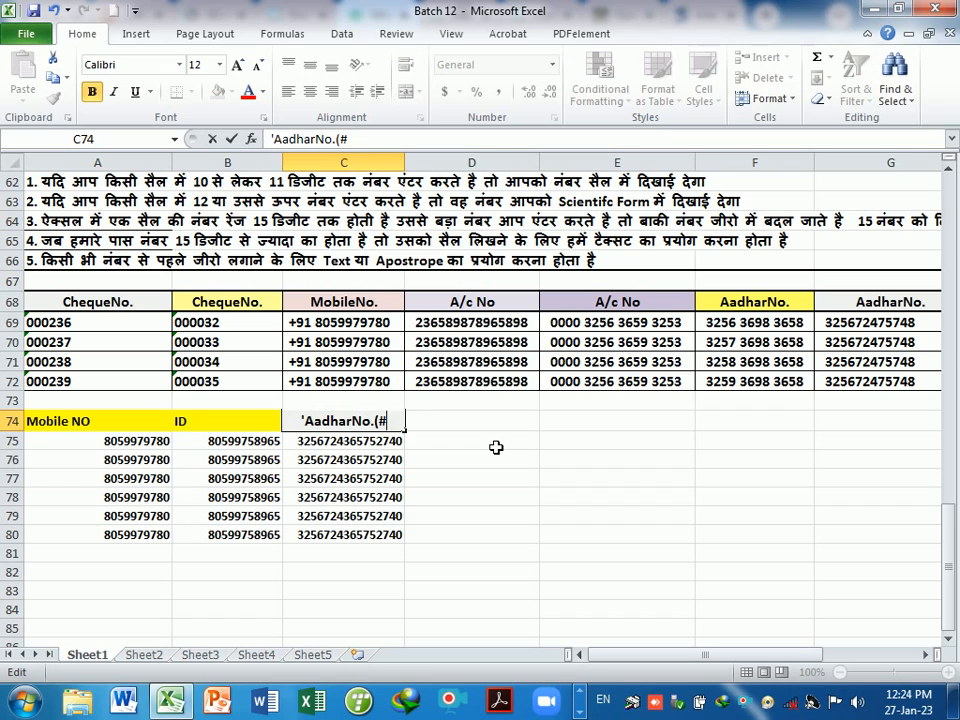
pyautogui.write(')')
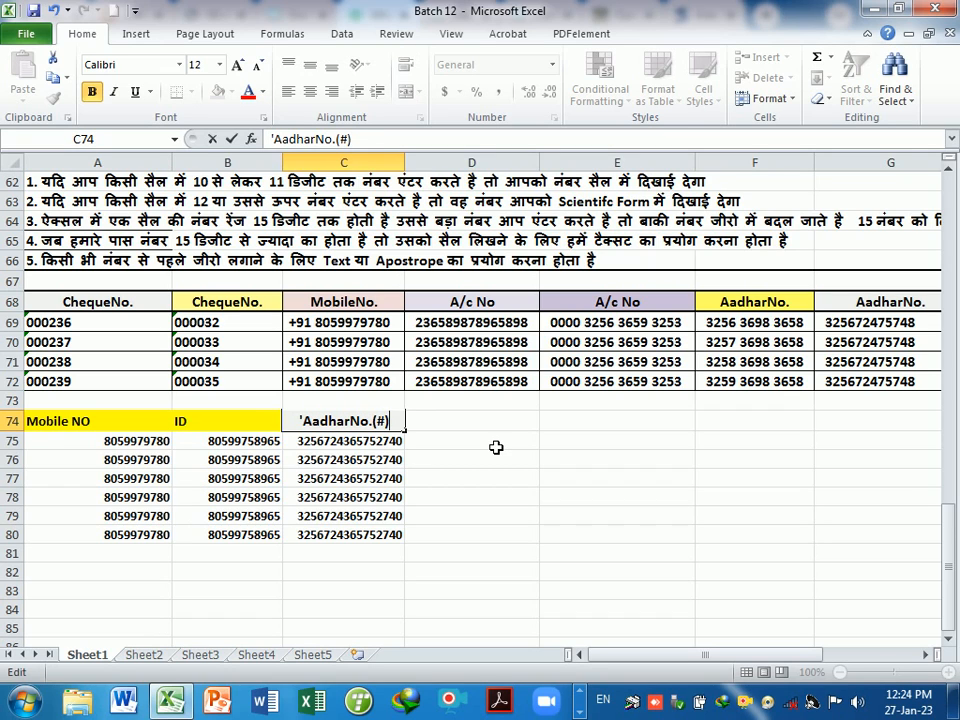
pyautogui.press('Return')
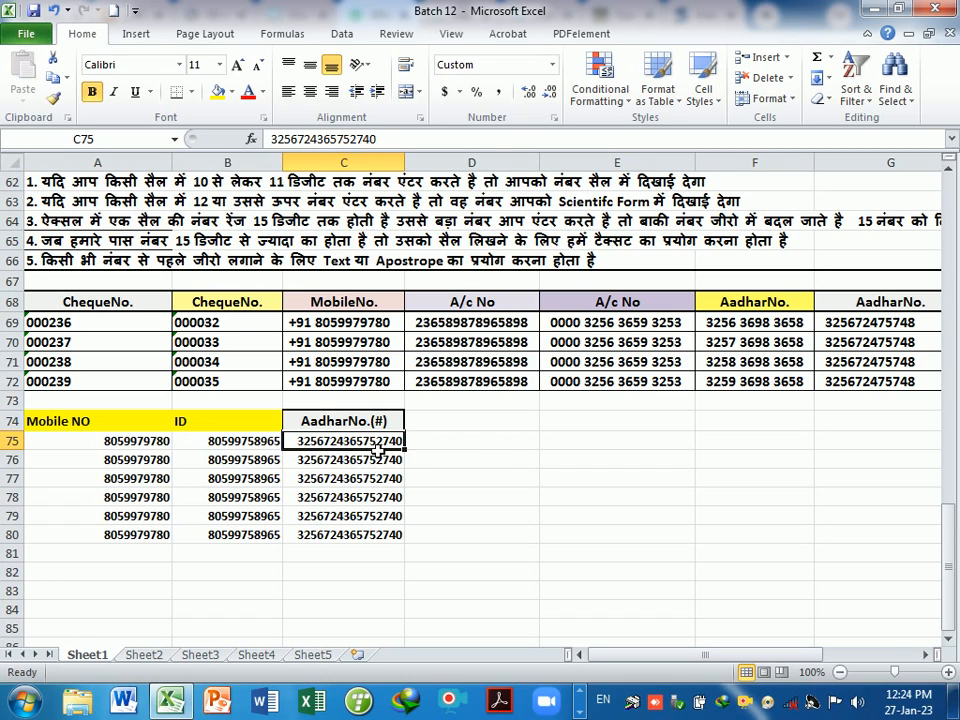
# - Drop the trailing 0 from C75's Aadhar number and fill the 15-digit value down to C80
pyautogui.doubleClick(375, 441)
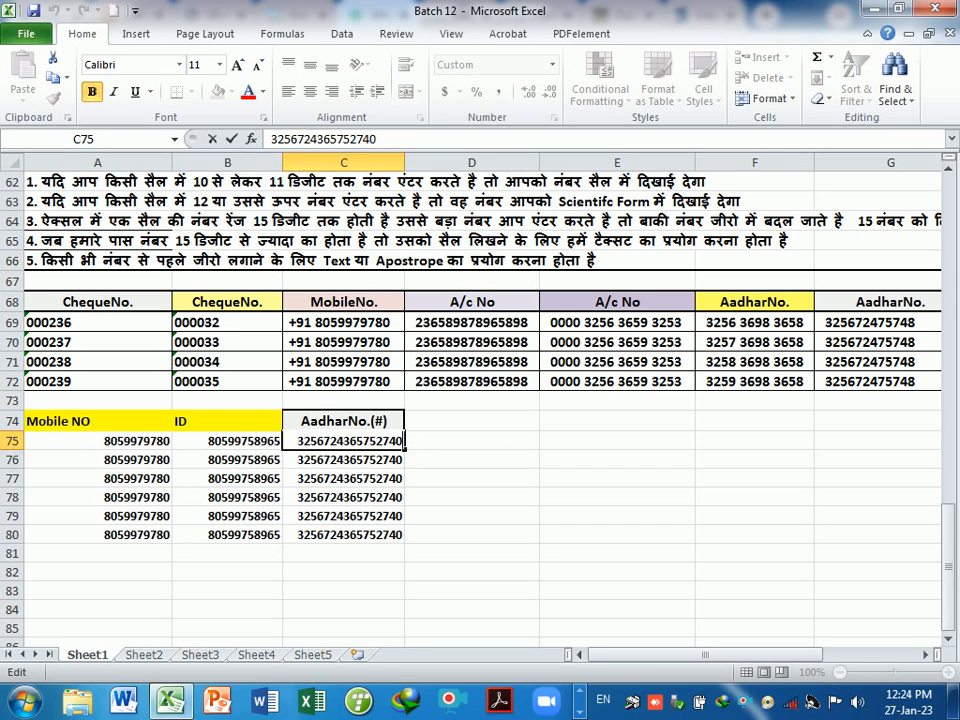
pyautogui.press('BackSpace')
pyautogui.press('Return')
pyautogui.press('Up')
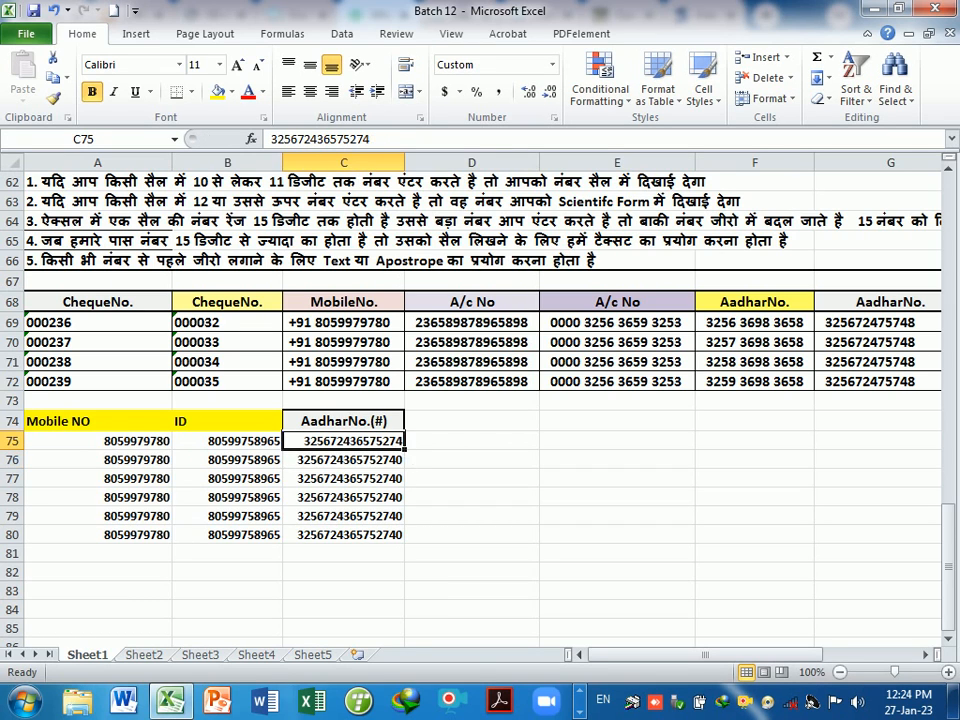
pyautogui.moveTo(408, 453); pyautogui.dragTo(412, 546)
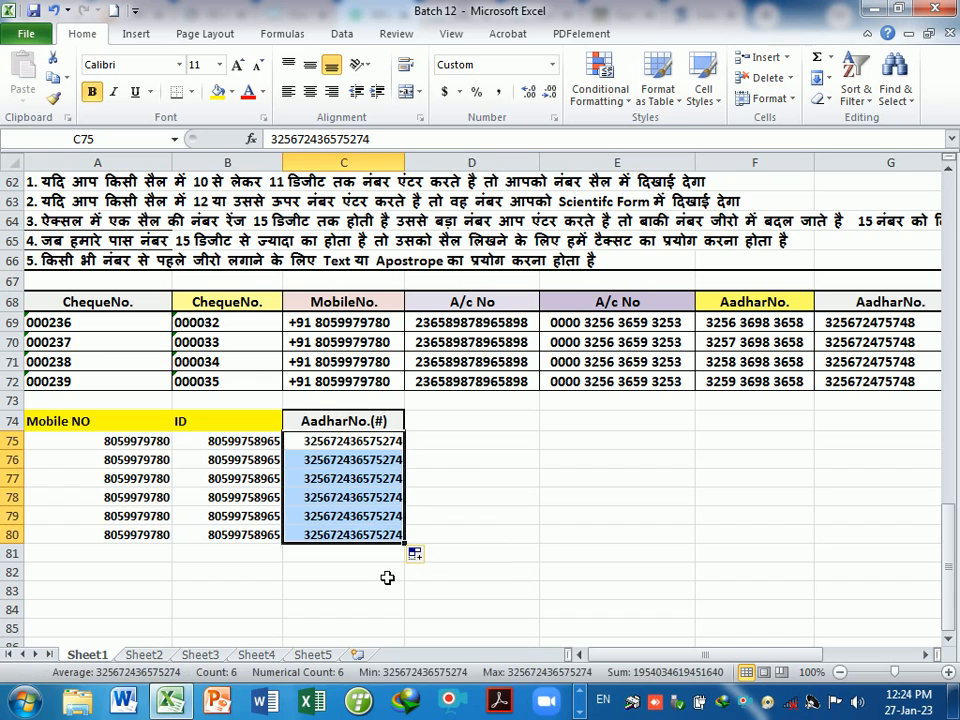
pyautogui.click(386, 574)
pyautogui.click(362, 446)
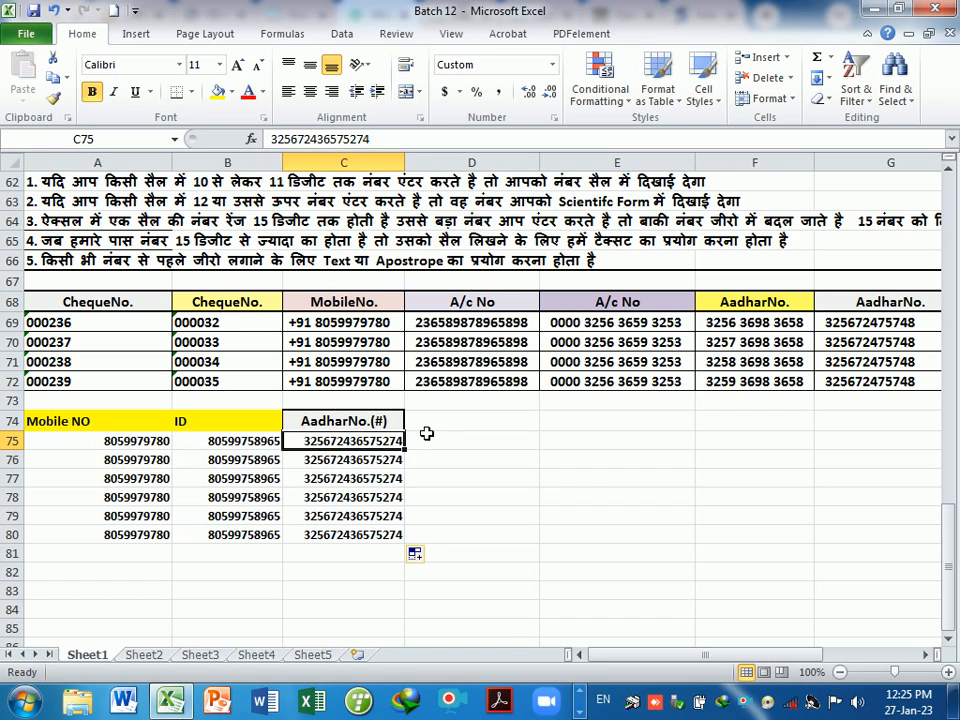
# - Type the header 'Debit' into D74 and select the empty cells D75:D80 beneath it
pyautogui.click(440, 421)
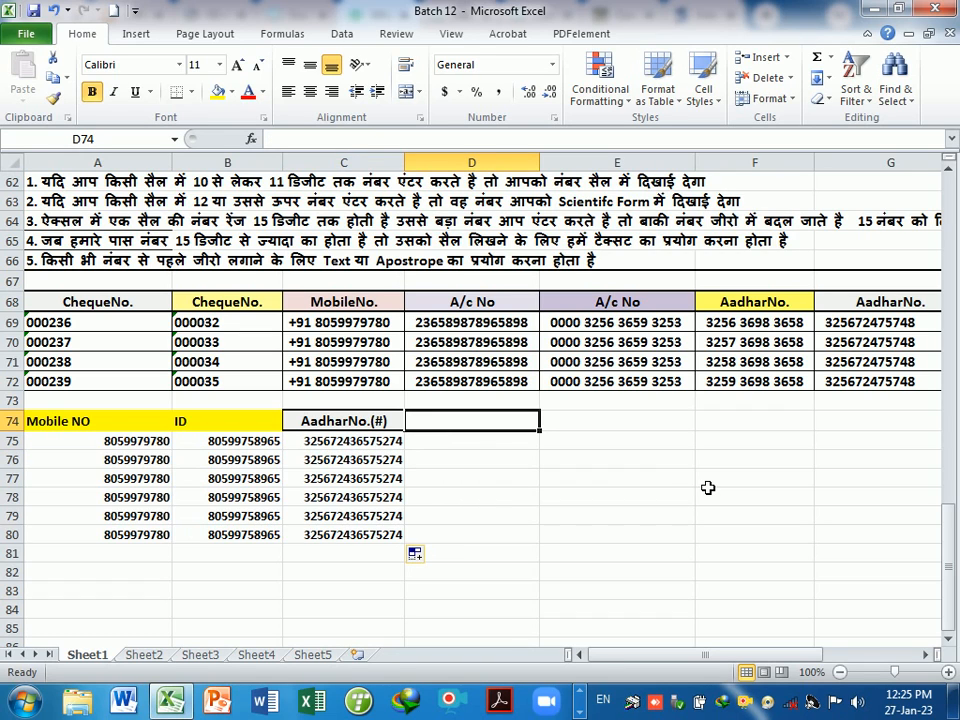
pyautogui.write('Debit')
pyautogui.press('Return')
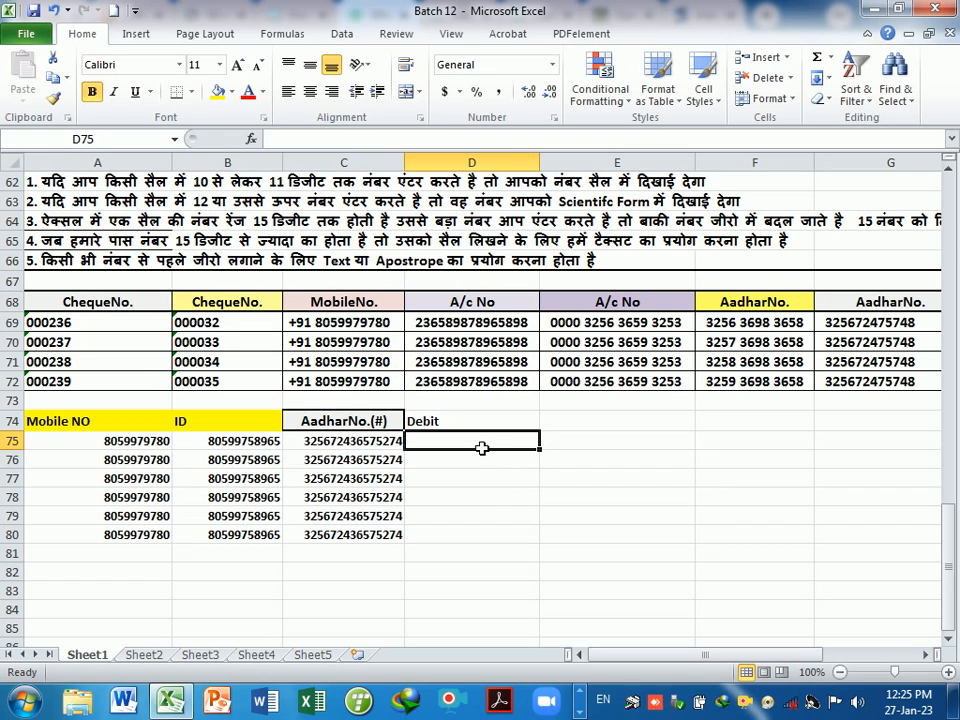
pyautogui.moveTo(482, 448); pyautogui.dragTo(497, 535)
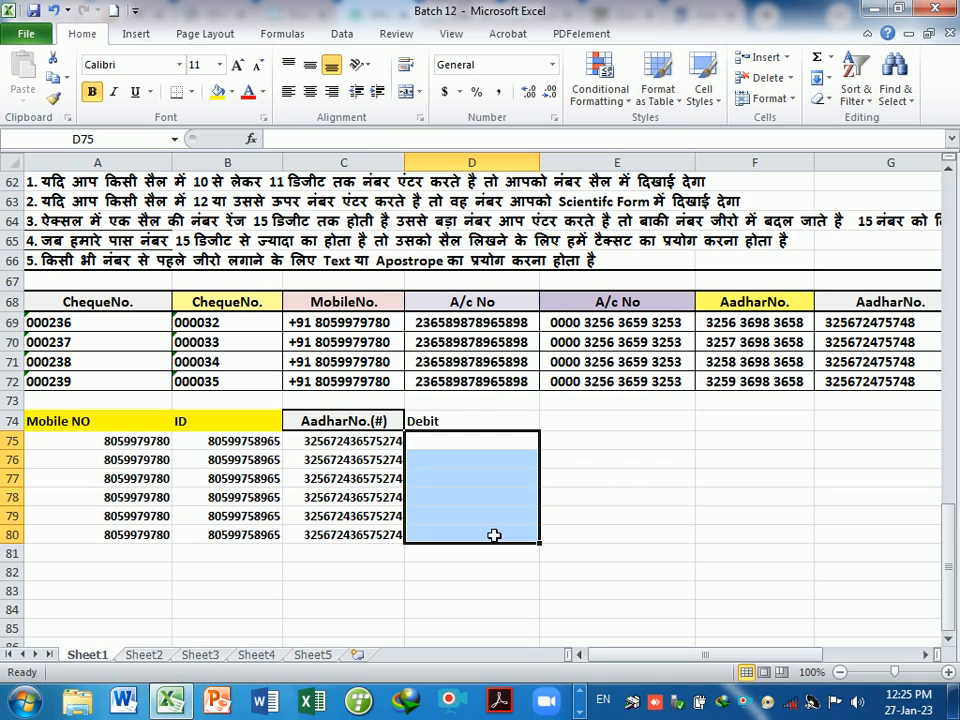
pyautogui.click(444, 424)
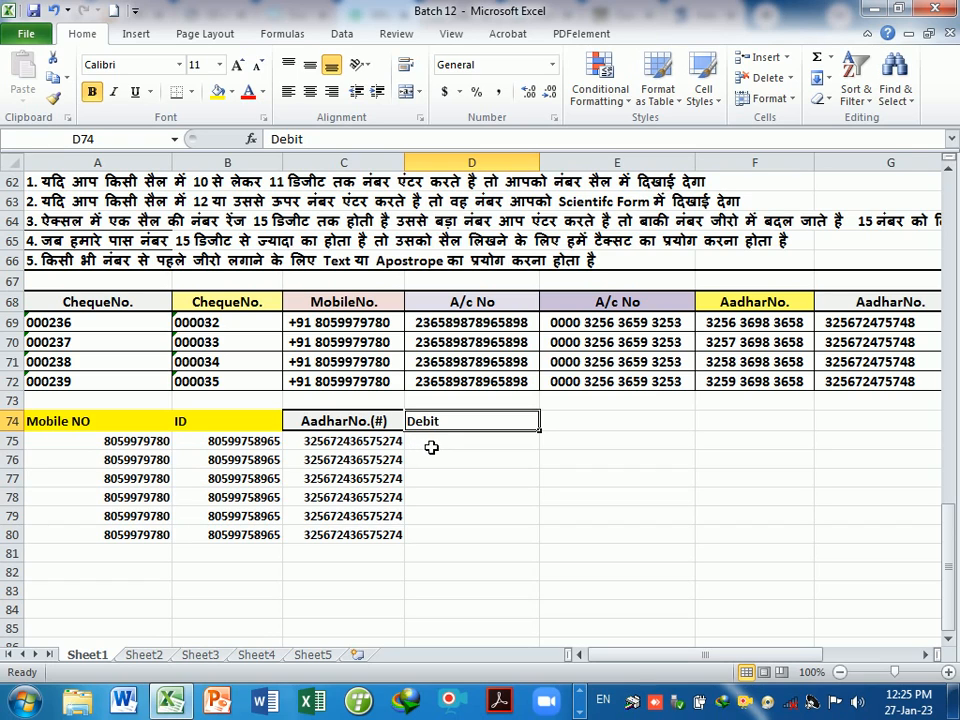
pyautogui.moveTo(431, 444); pyautogui.dragTo(443, 541)
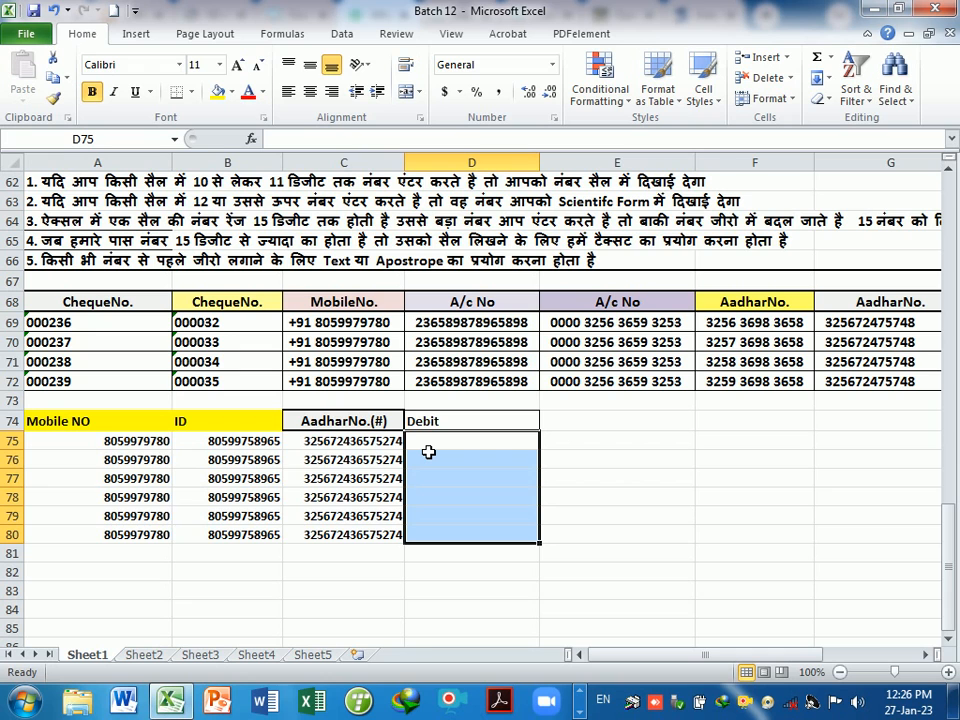
pyautogui.hotkey('ctrl', '1')
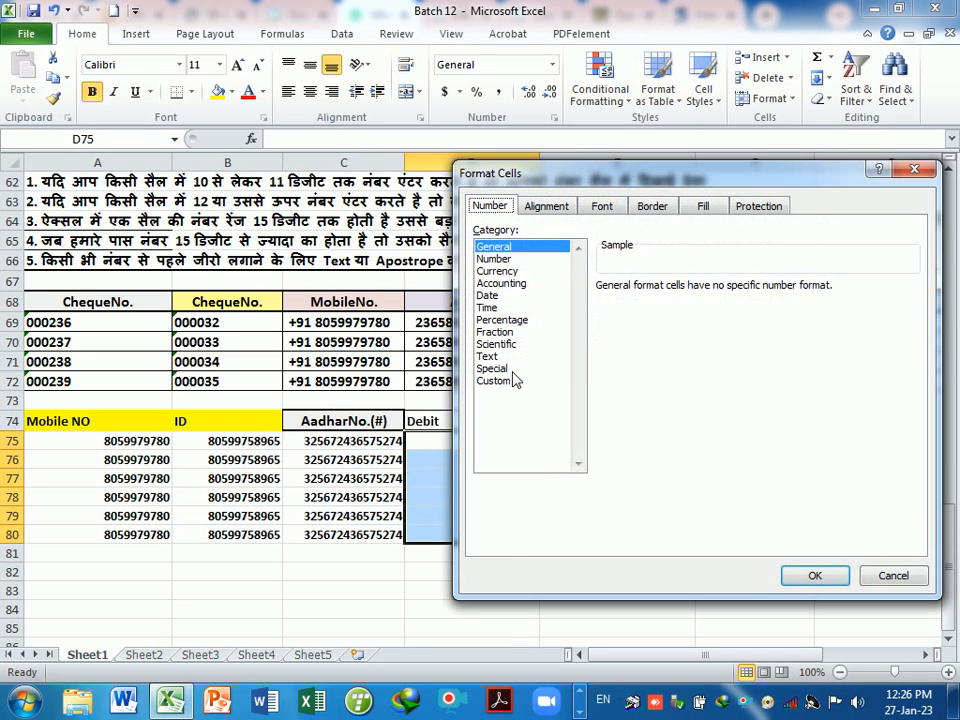
pyautogui.click(487, 356)
pyautogui.click(836, 577)
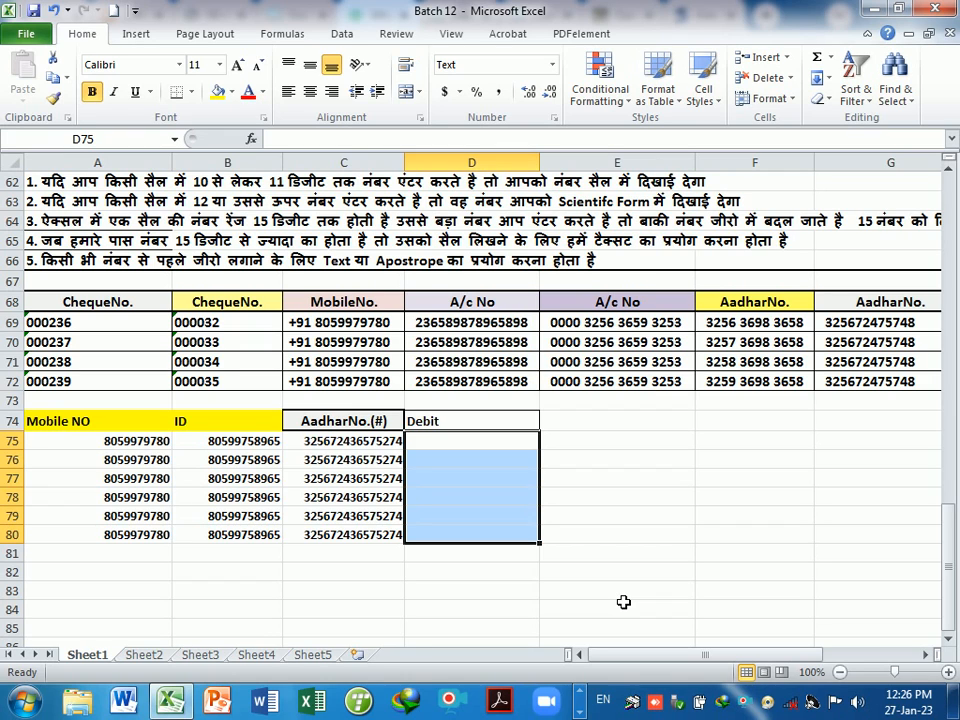
pyautogui.write('32')
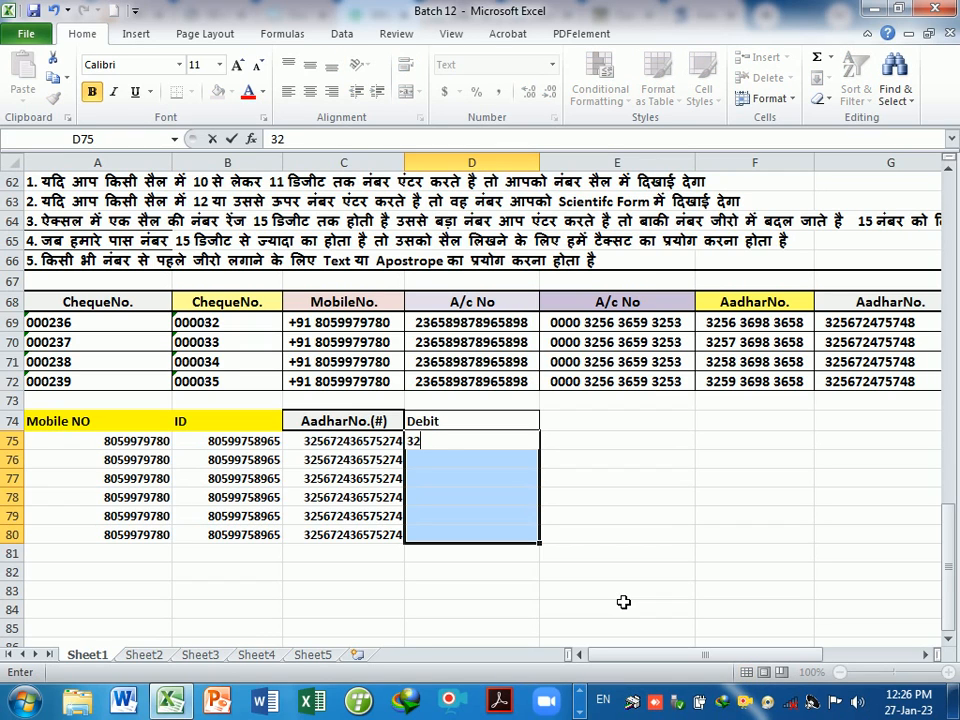
pyautogui.write('6598653265')
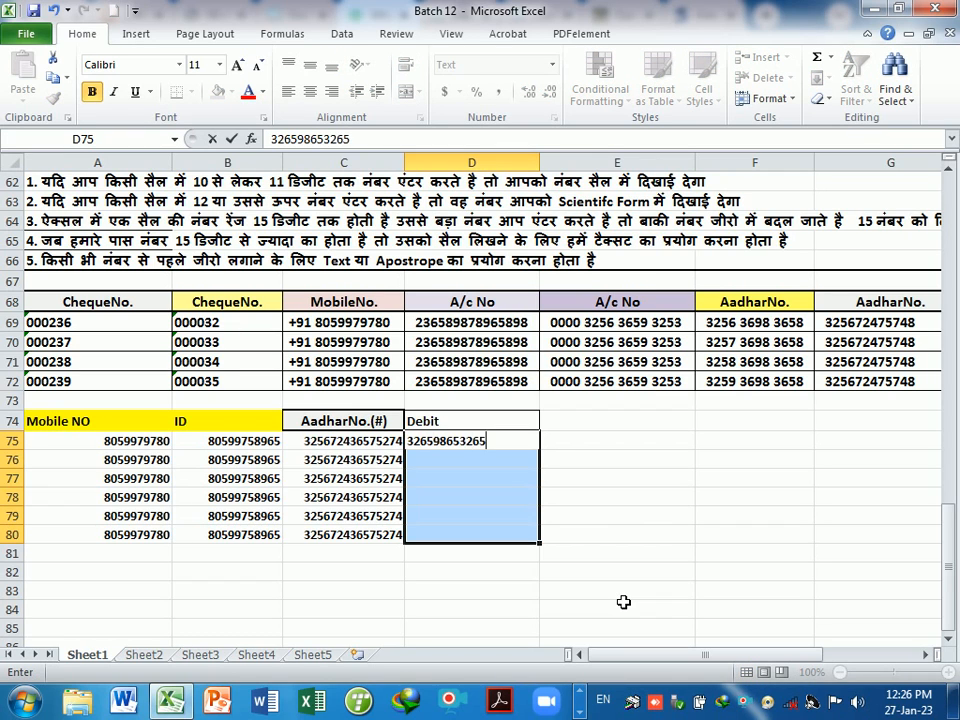
pyautogui.write('985325')
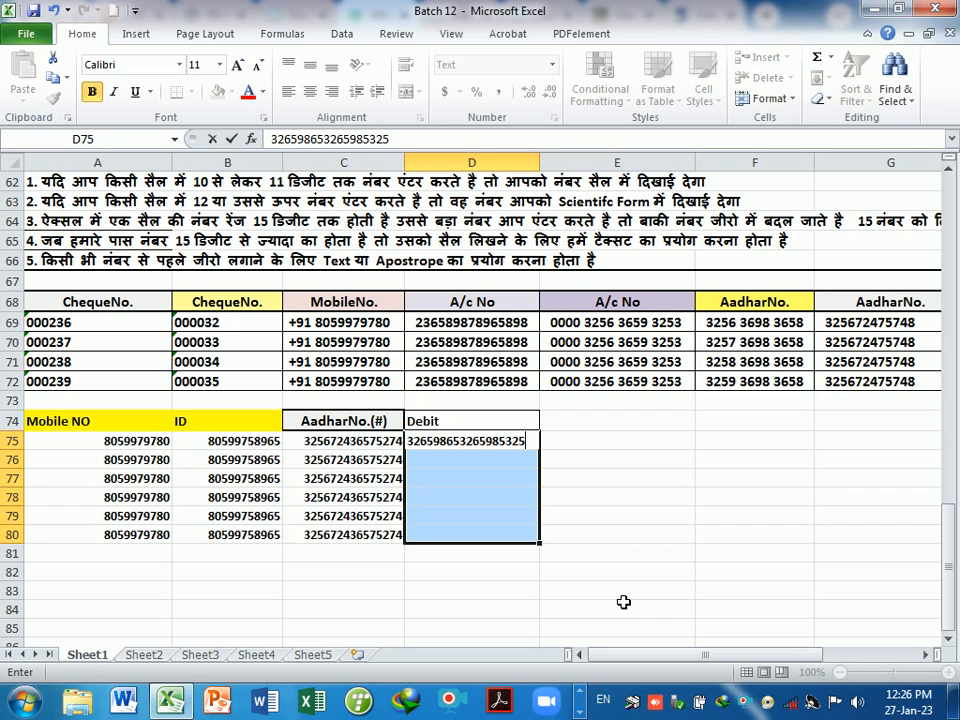
pyautogui.press('Return')
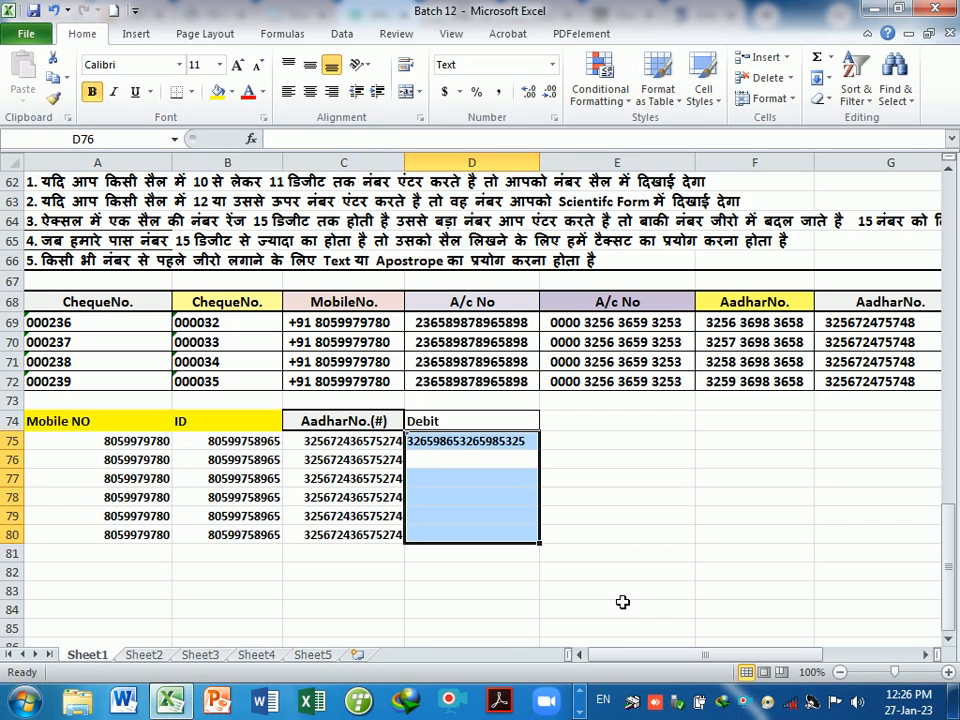
pyautogui.click(504, 461)
pyautogui.click(511, 447)
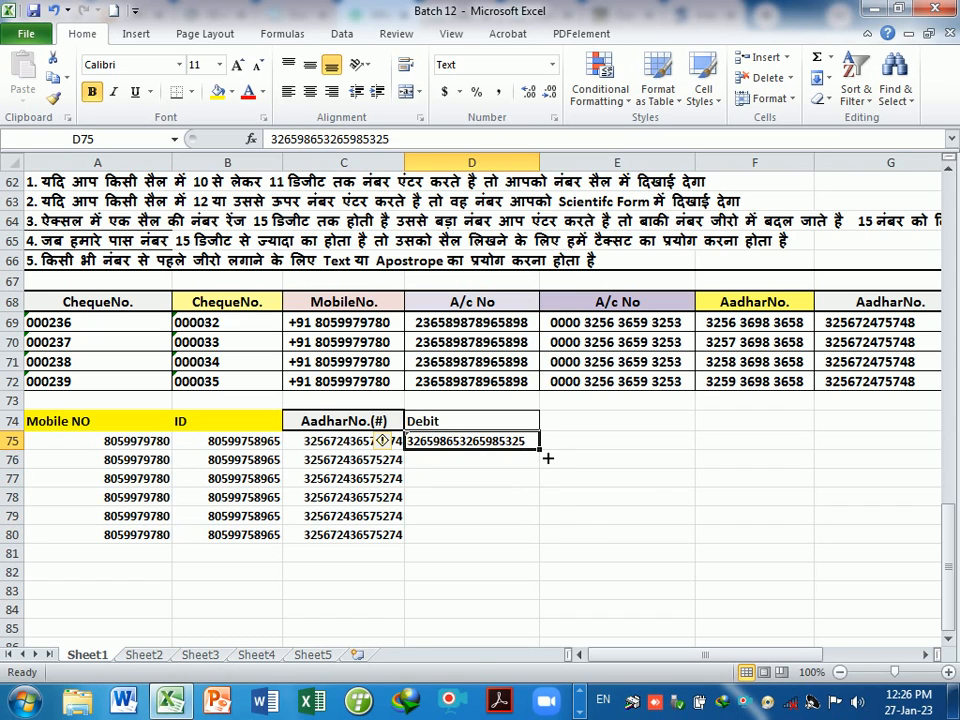
pyautogui.moveTo(540, 451); pyautogui.dragTo(545, 548)
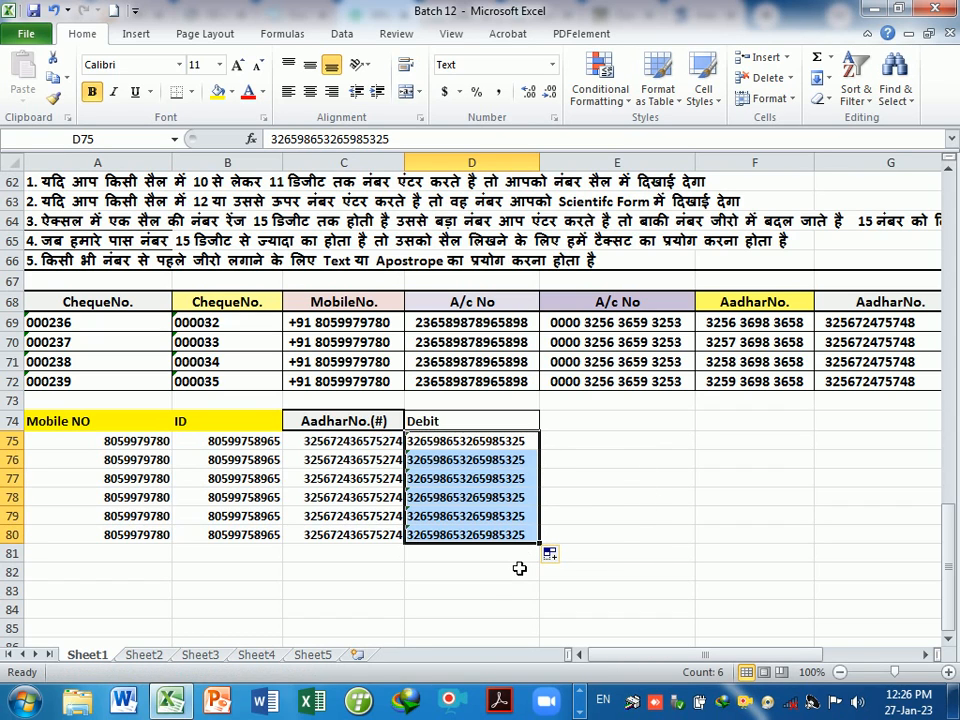
pyautogui.click(491, 573)
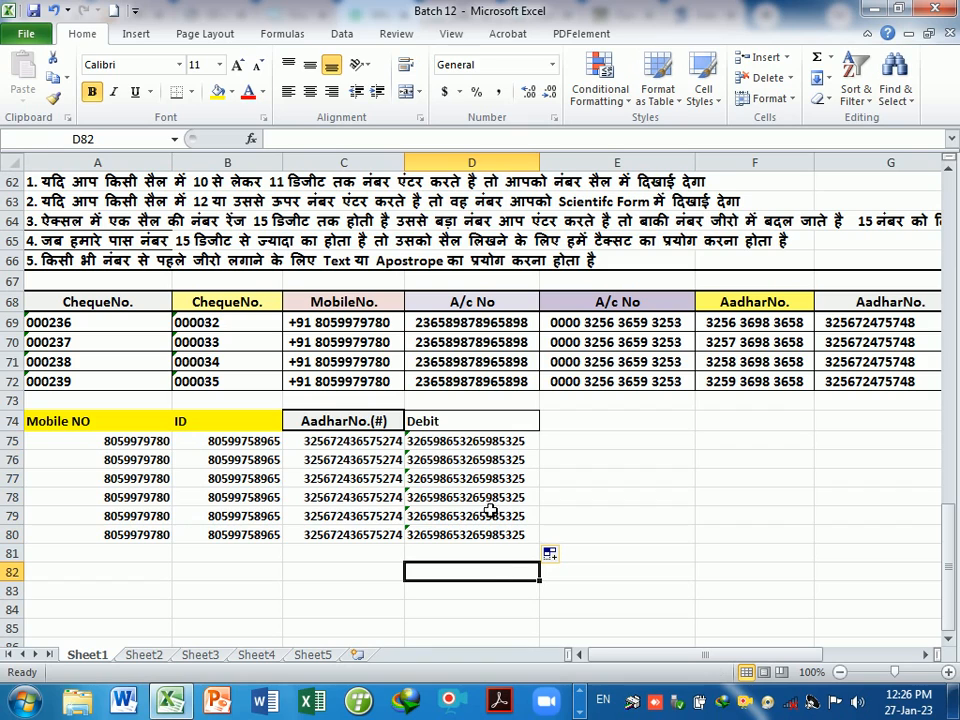
pyautogui.click(469, 424)
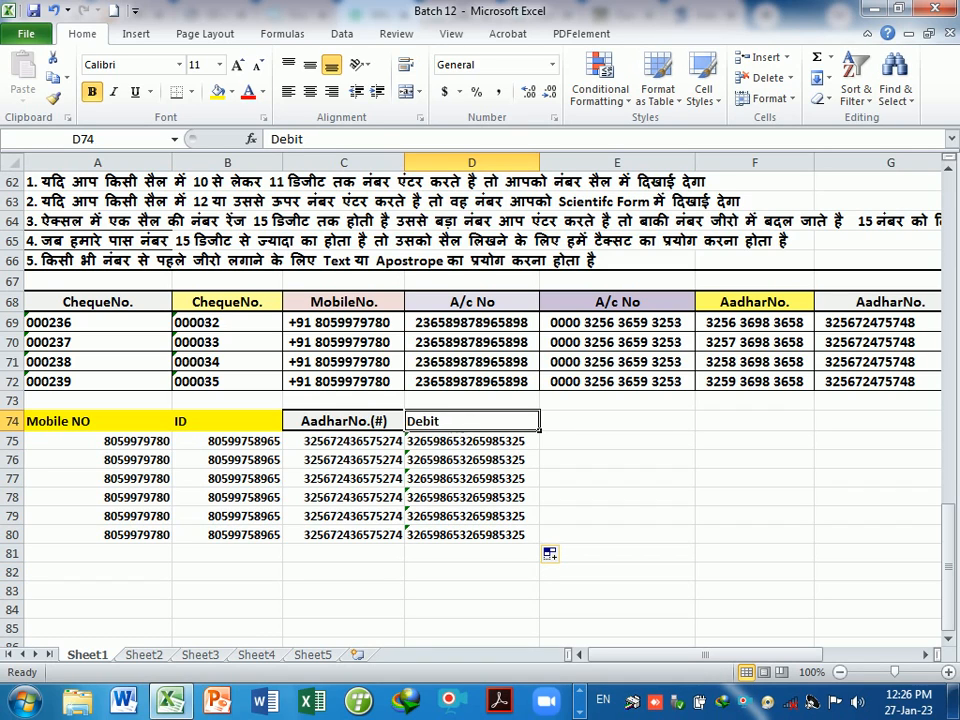
pyautogui.moveTo(470, 447); pyautogui.dragTo(485, 535)
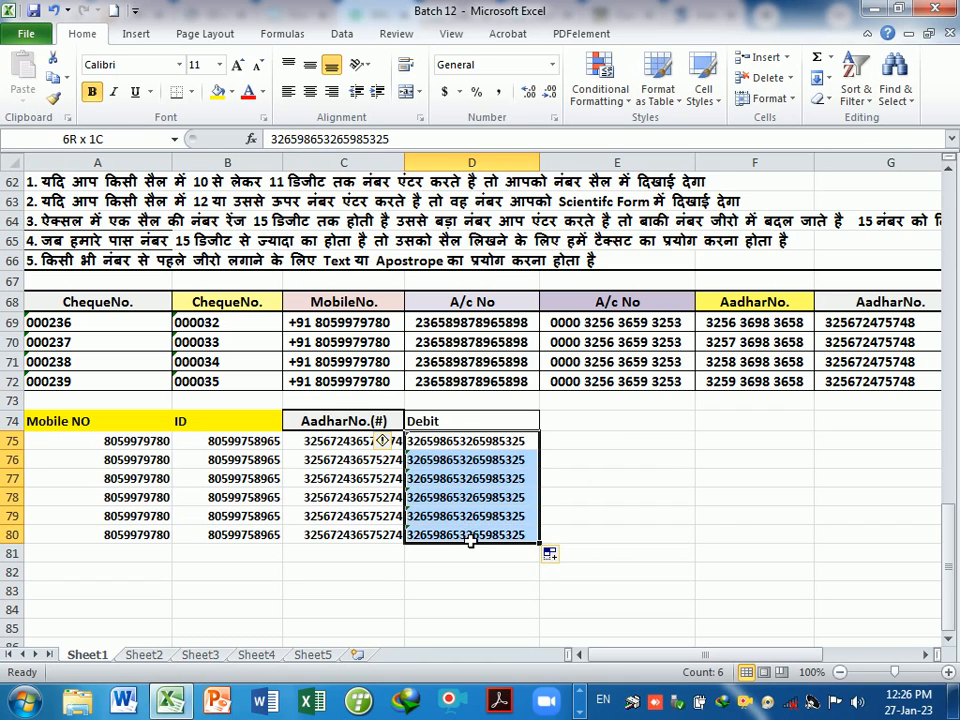
pyautogui.click(474, 590)
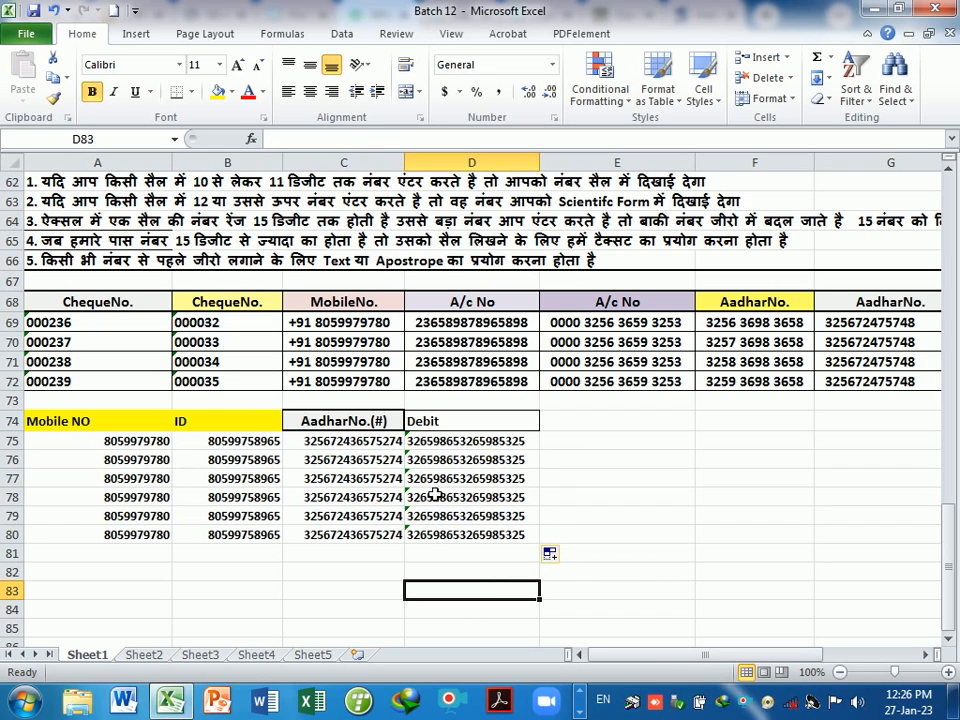
pyautogui.click(440, 459)
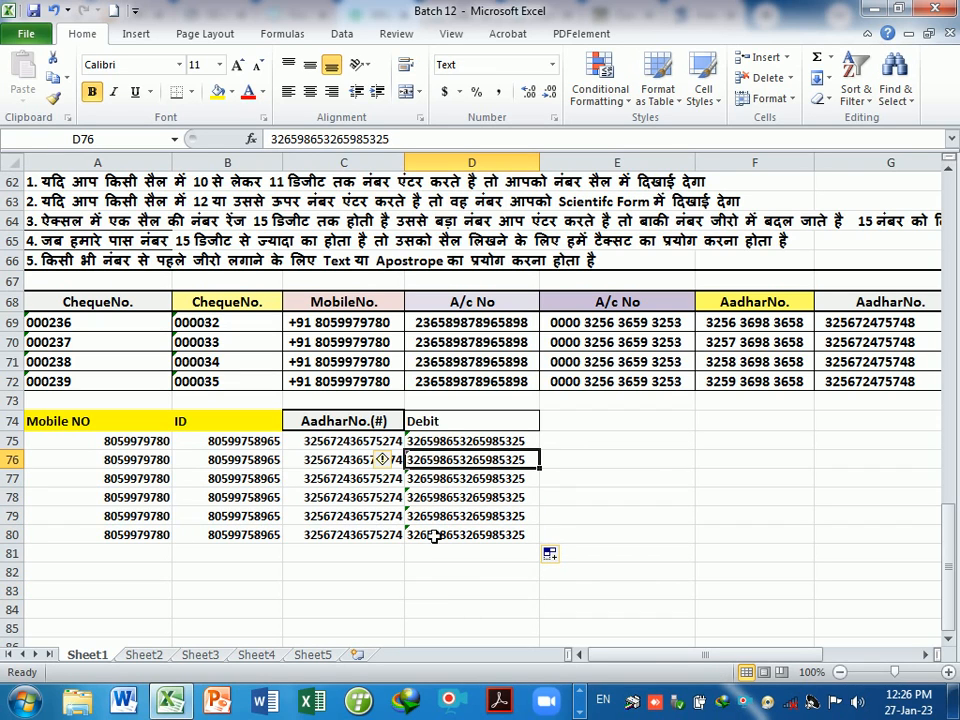
pyautogui.click(454, 591)
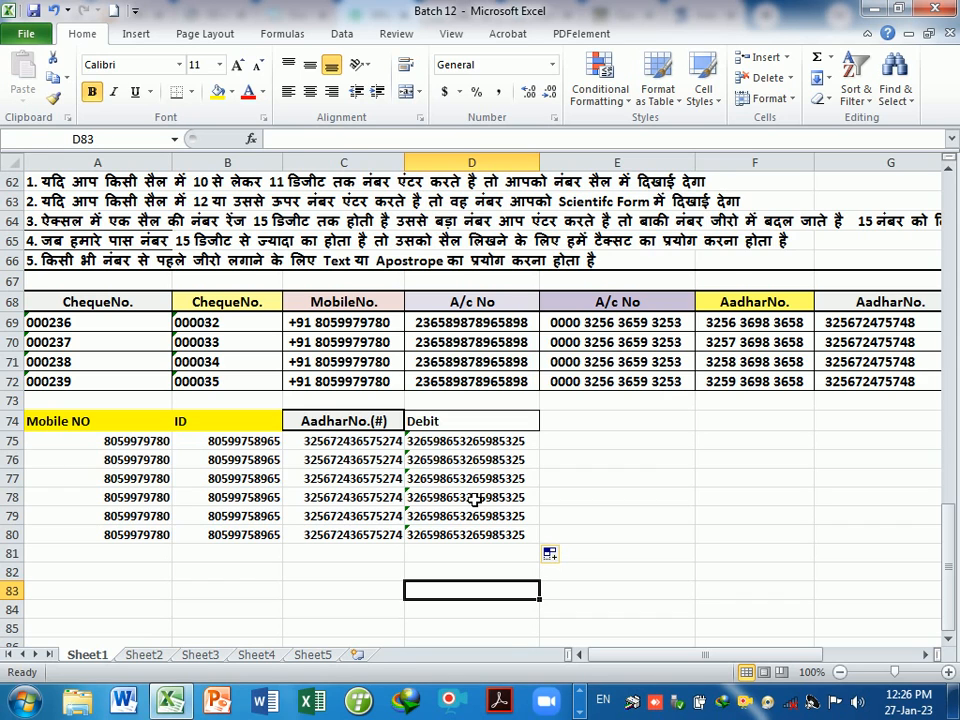
pyautogui.hotkey('ctrl', 'p')
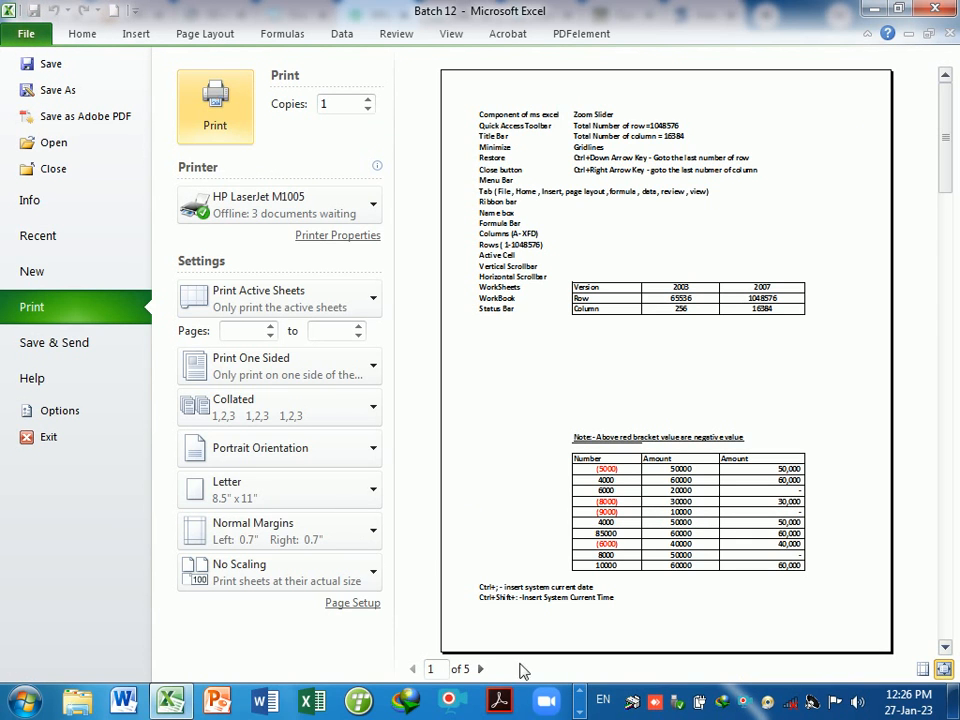
pyautogui.click(480, 670)
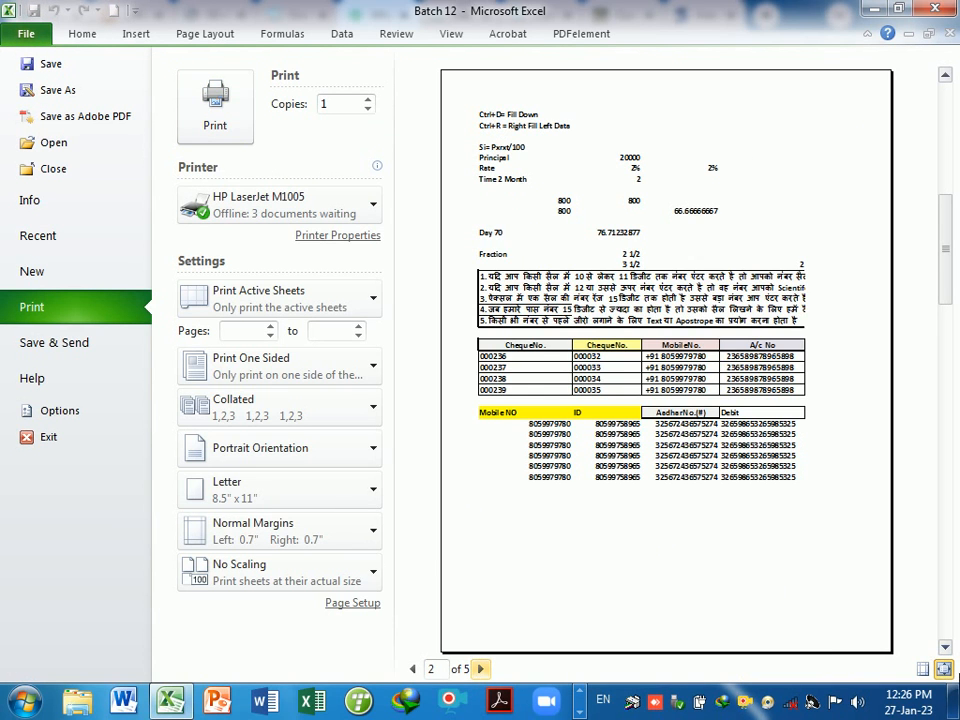
pyautogui.click(943, 669)
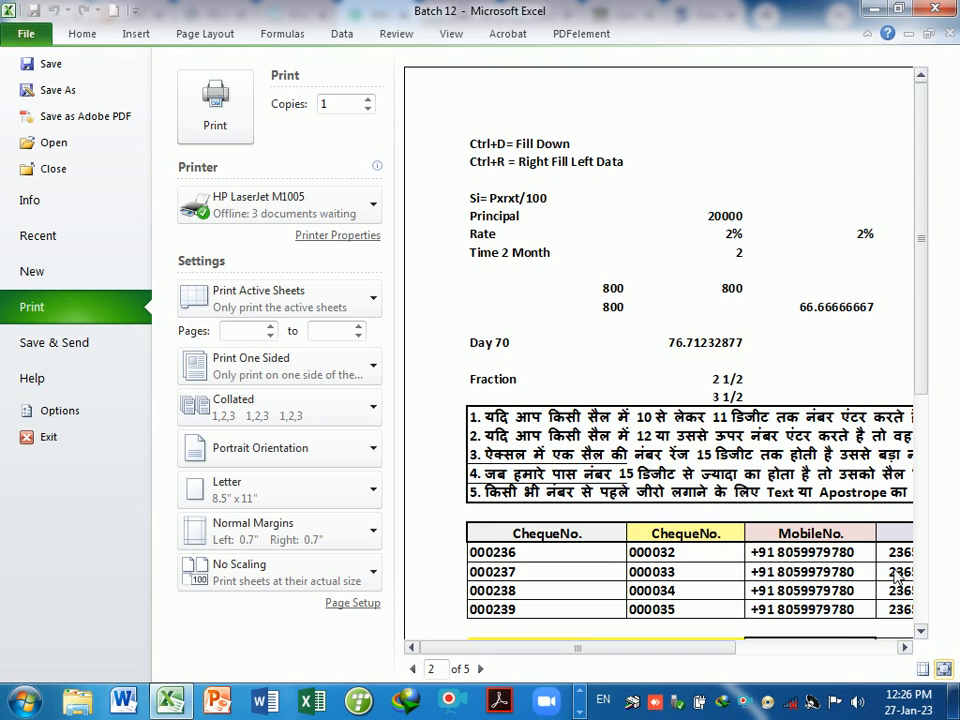
pyautogui.moveTo(706, 651); pyautogui.dragTo(862, 650)
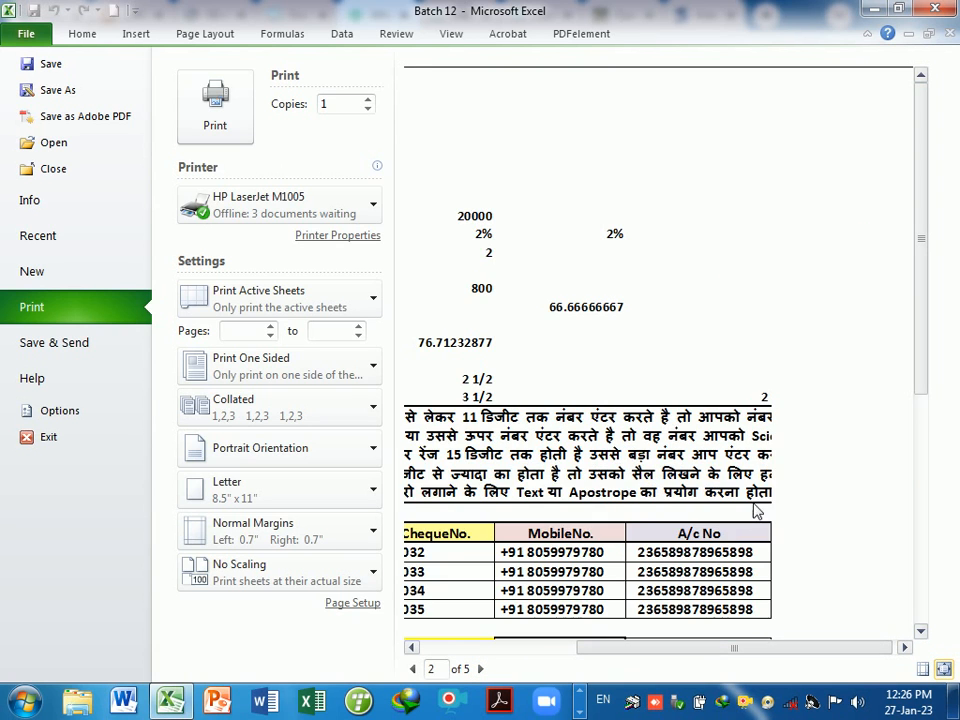
pyautogui.scroll(-2, 753, 500)
pyautogui.scroll(-3, 753, 500)
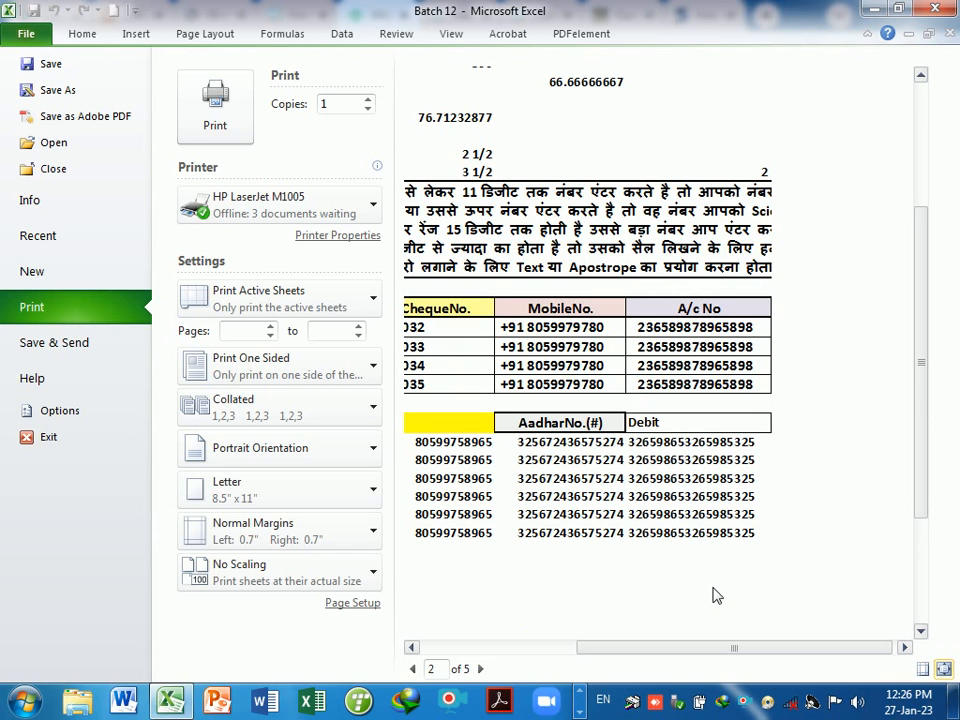
pyautogui.press('Escape')
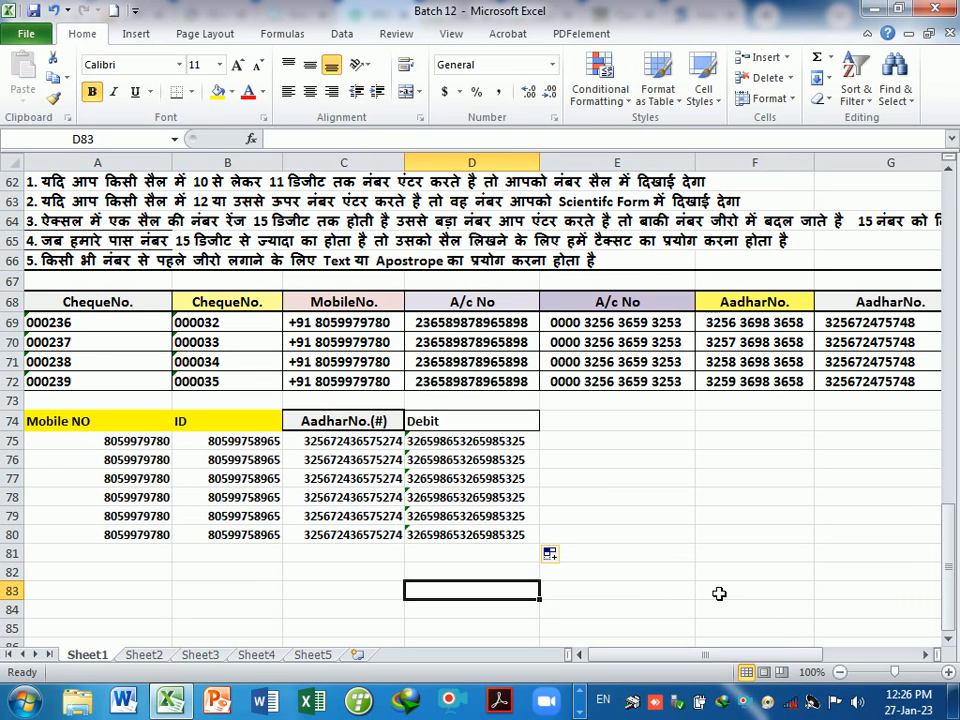
# - Apply All Borders to the data block A75:D80
pyautogui.moveTo(70, 441); pyautogui.dragTo(465, 535)
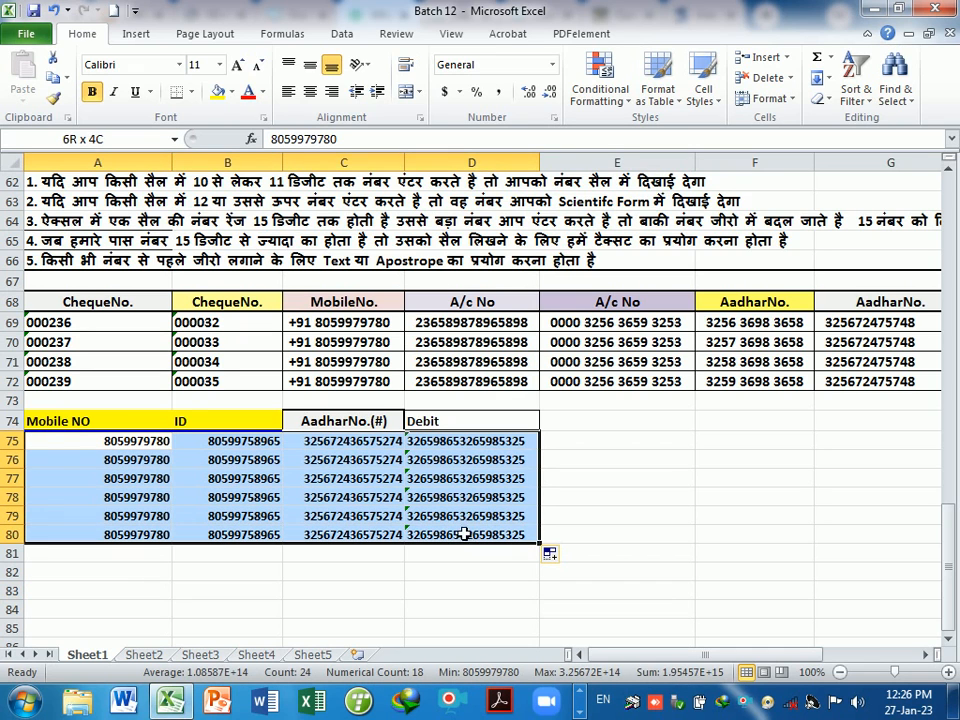
pyautogui.click(191, 91)
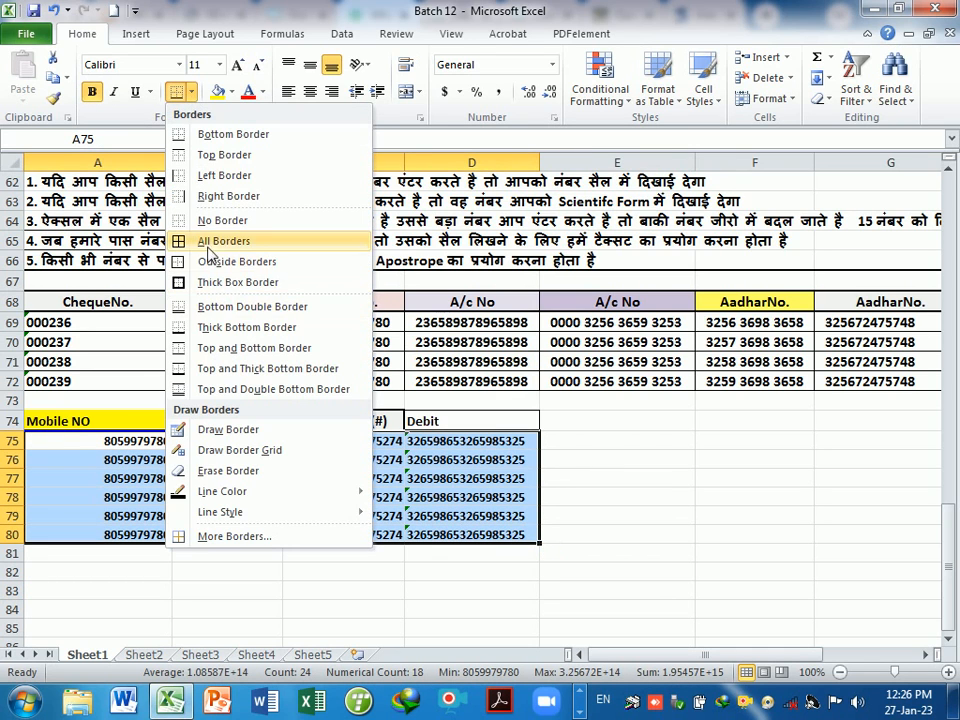
pyautogui.click(210, 243)
pyautogui.click(754, 496)
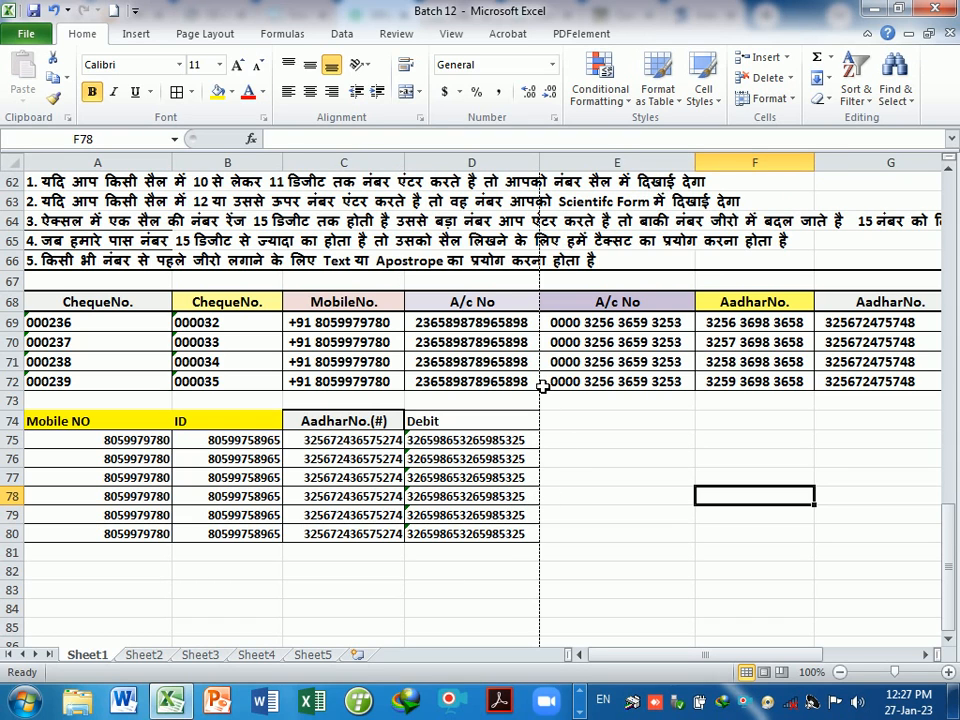
# - Check the bordered block in print preview, then return to the sheet and inspect C75
pyautogui.scroll(-4, 542, 388)
pyautogui.scroll(4, 542, 435)
pyautogui.hotkey('ctrl', 'p')
pyautogui.press('Escape')
pyautogui.click(748, 673)
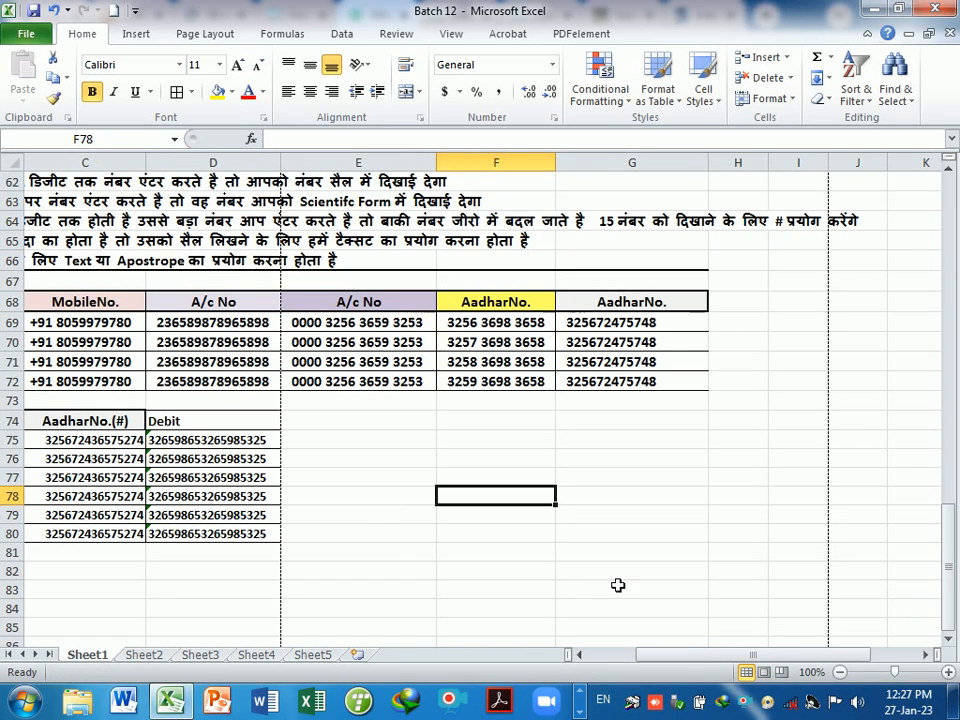
pyautogui.moveTo(728, 654); pyautogui.dragTo(705, 654)
pyautogui.click(514, 576)
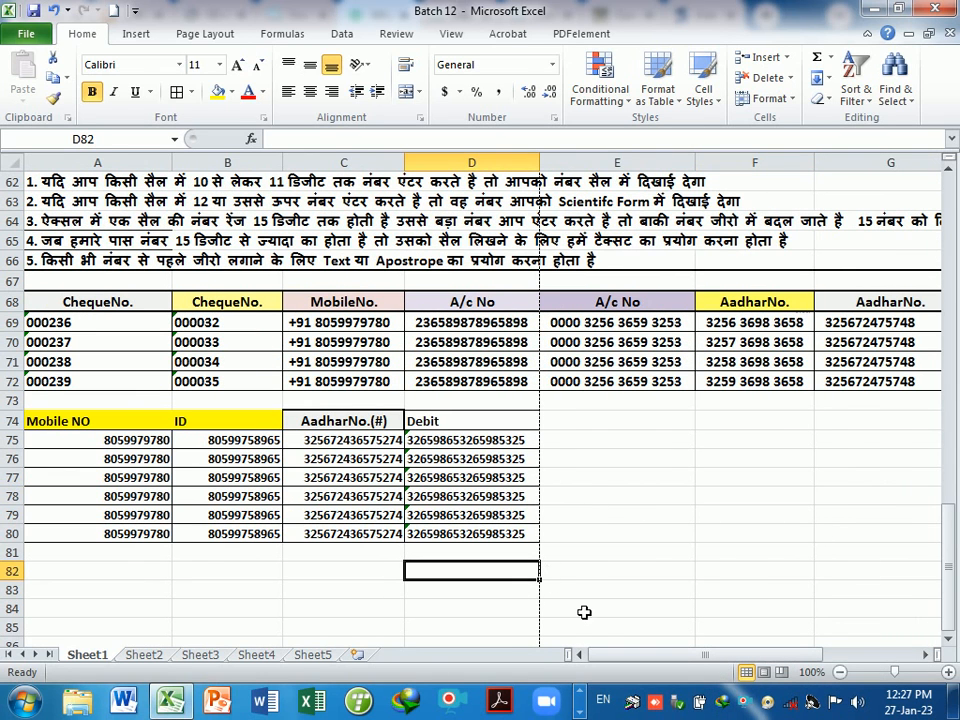
pyautogui.scroll(-3, 616, 502)
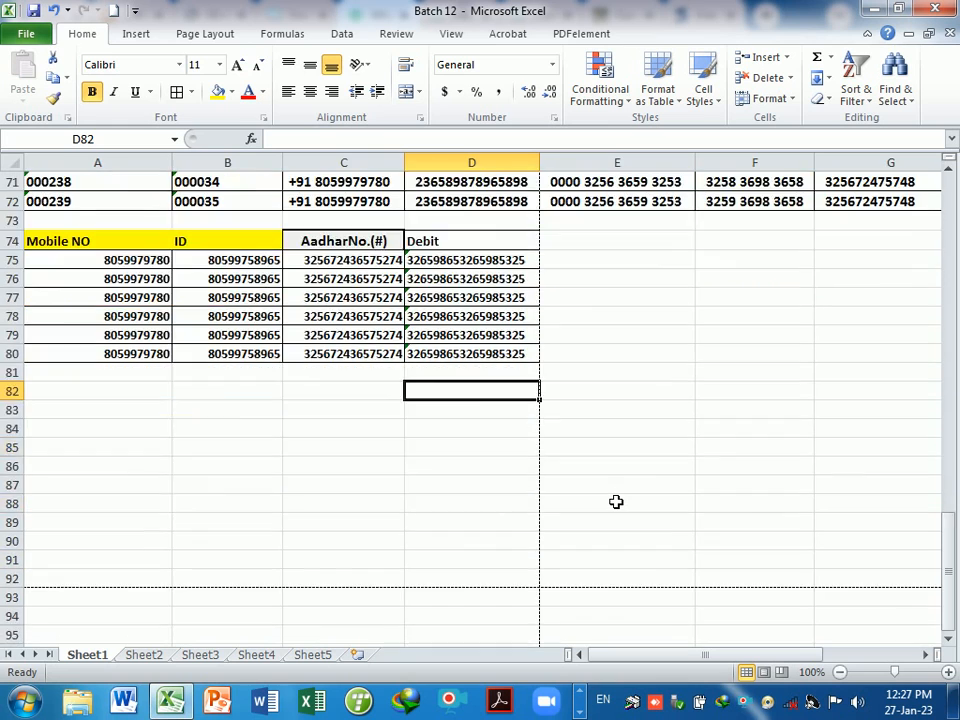
pyautogui.scroll(3, 616, 502)
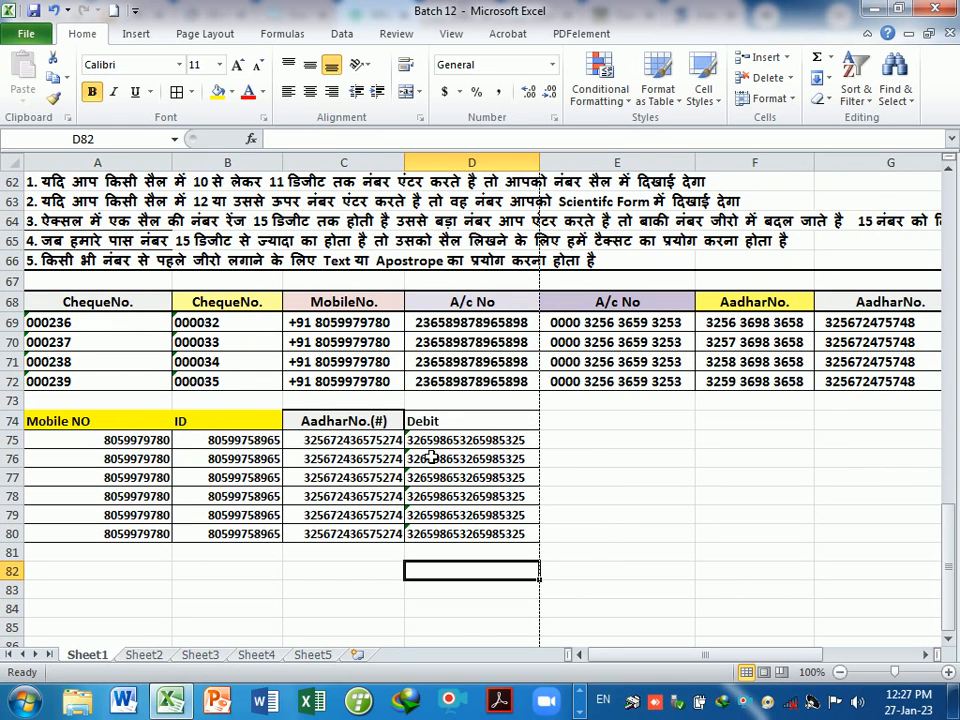
pyautogui.click(369, 449)
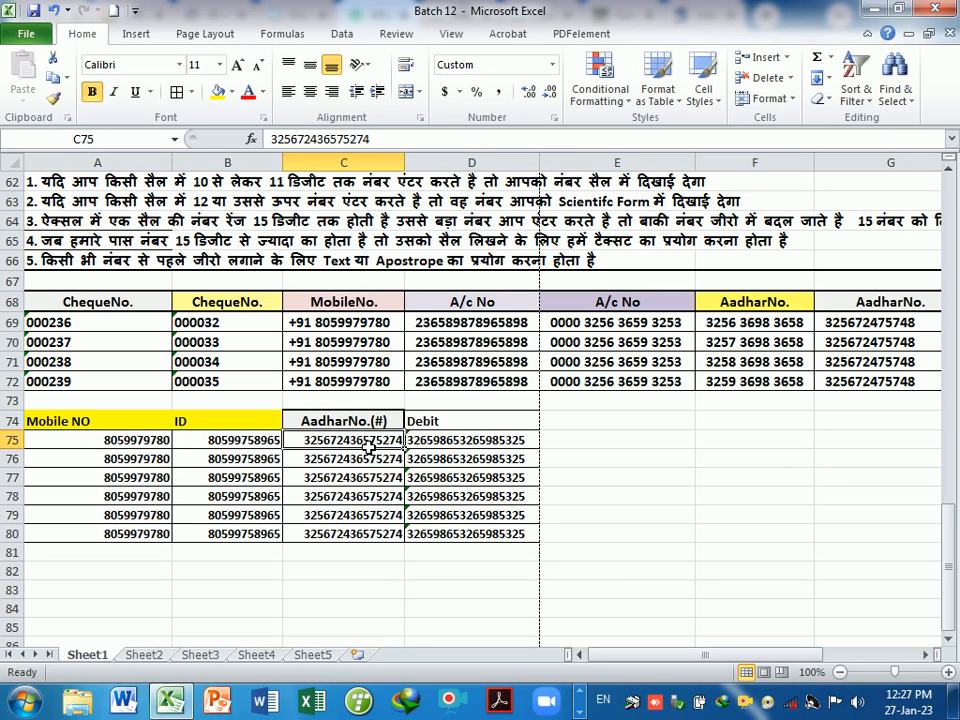
# - Copy the AadharNo. heading from G68 into E74 and change it to 'AadharNo.(#)'
pyautogui.click(880, 308)
pyautogui.hotkey('ctrl', 'c')
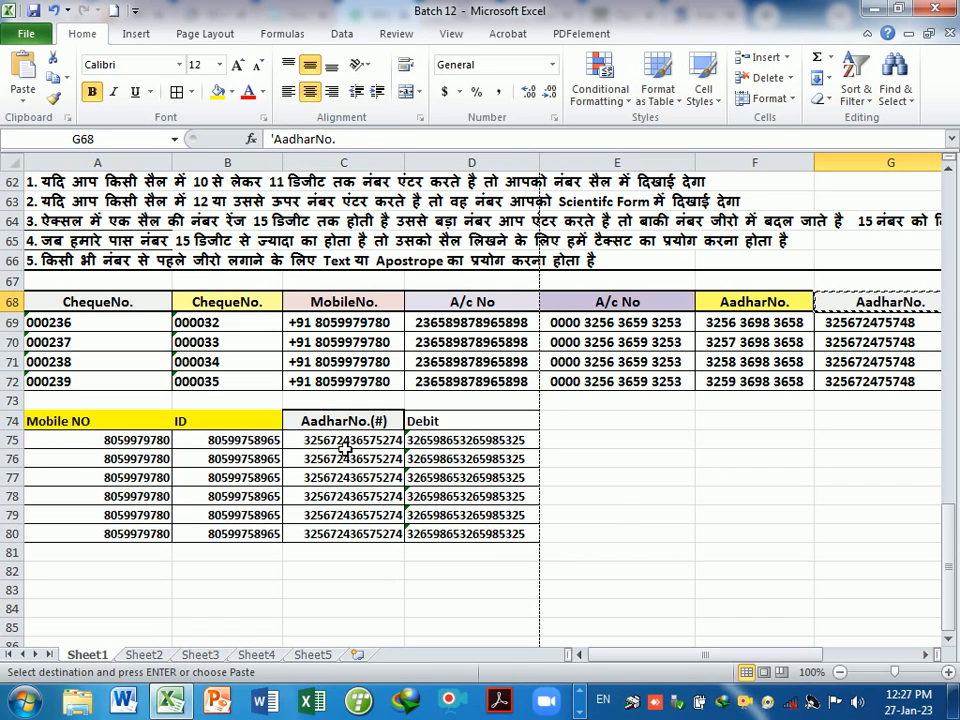
pyautogui.click(606, 425)
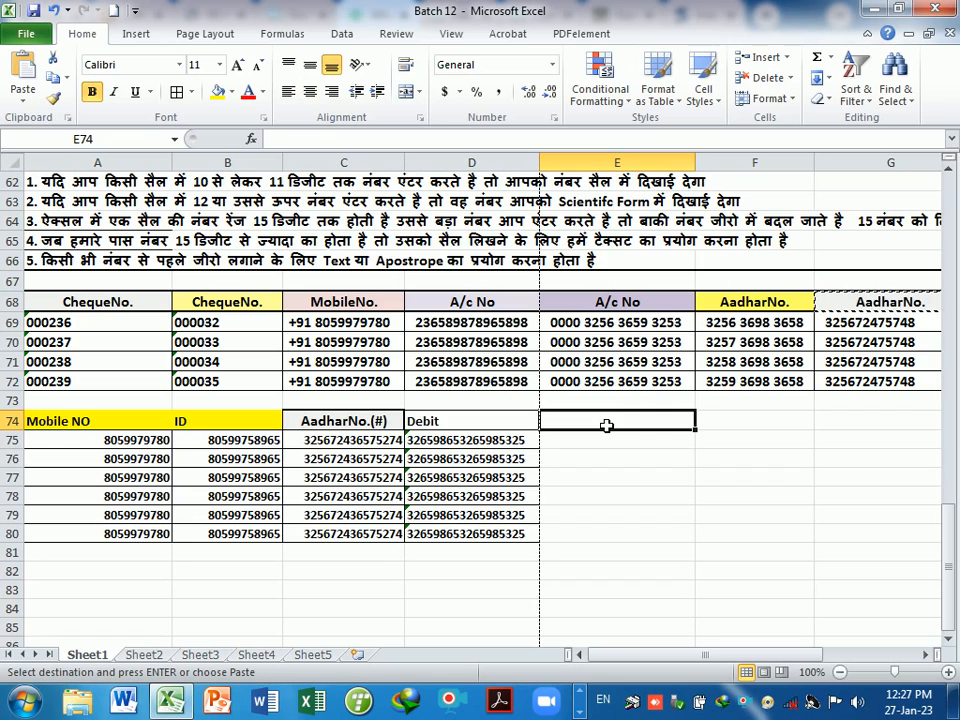
pyautogui.hotkey('ctrl', 'v')
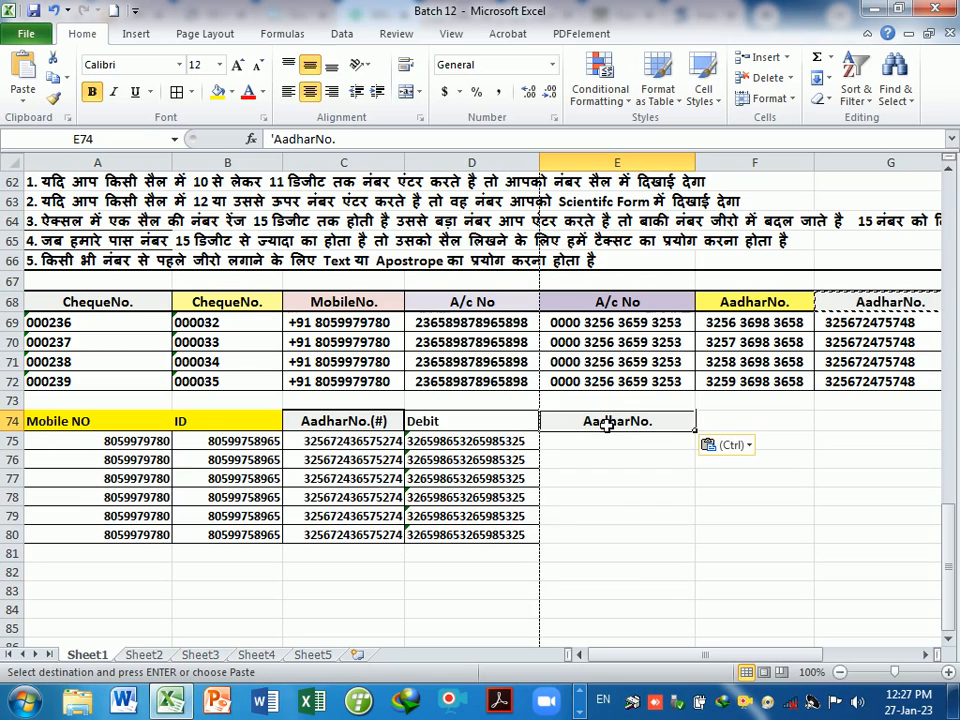
pyautogui.doubleClick(659, 428)
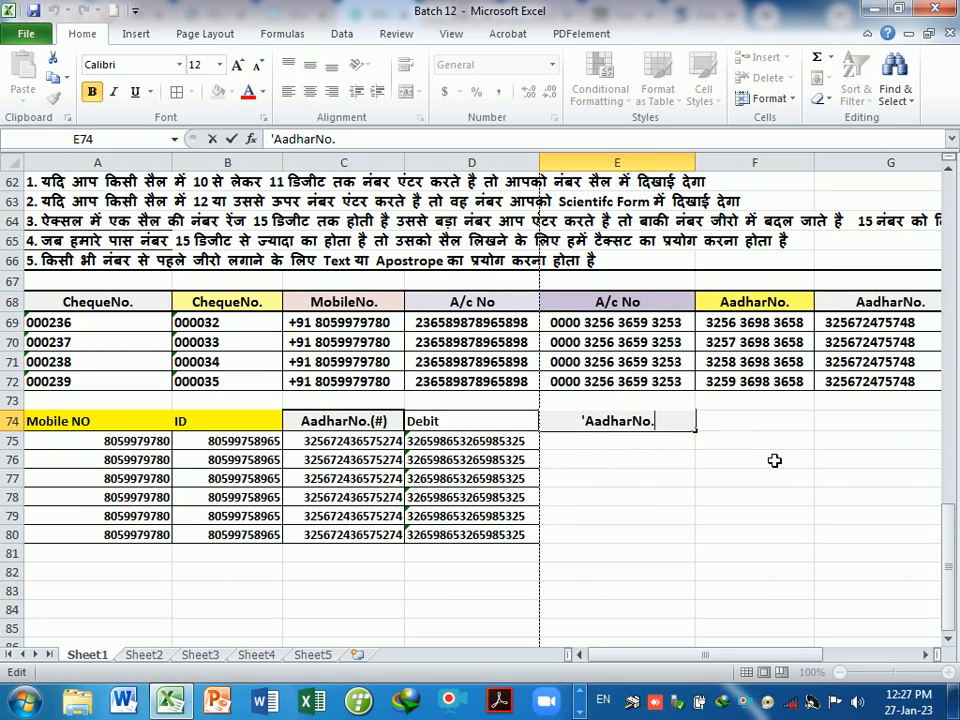
pyautogui.write('(#)')
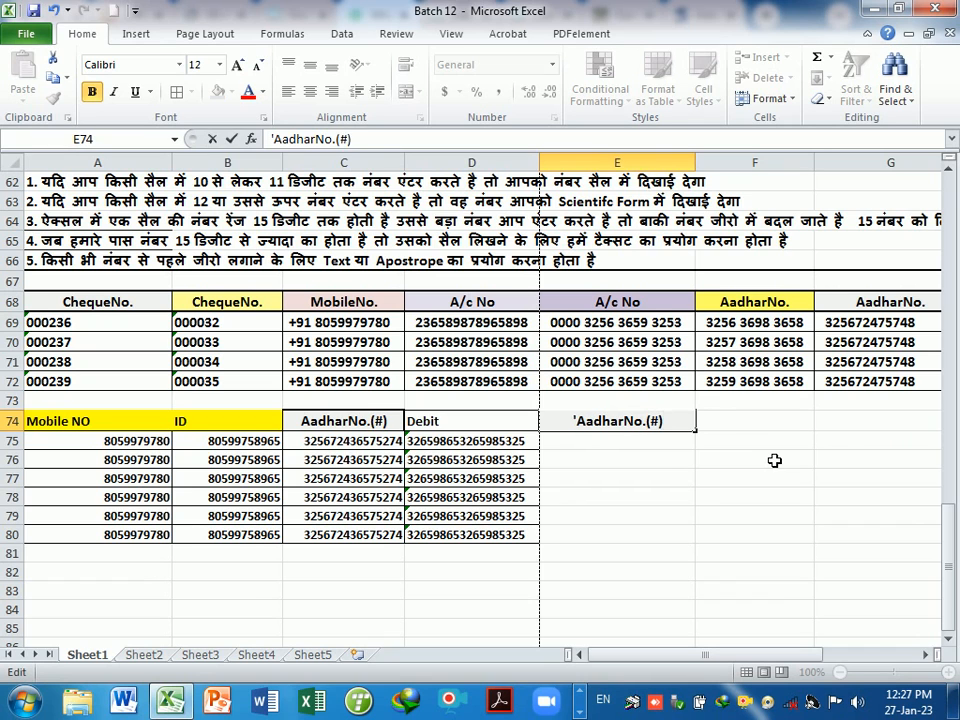
pyautogui.press('Return')
# - Give cells E75:E80 the custom number format #
pyautogui.moveTo(591, 446); pyautogui.dragTo(611, 539)
pyautogui.hotkey('ctrl', '1')
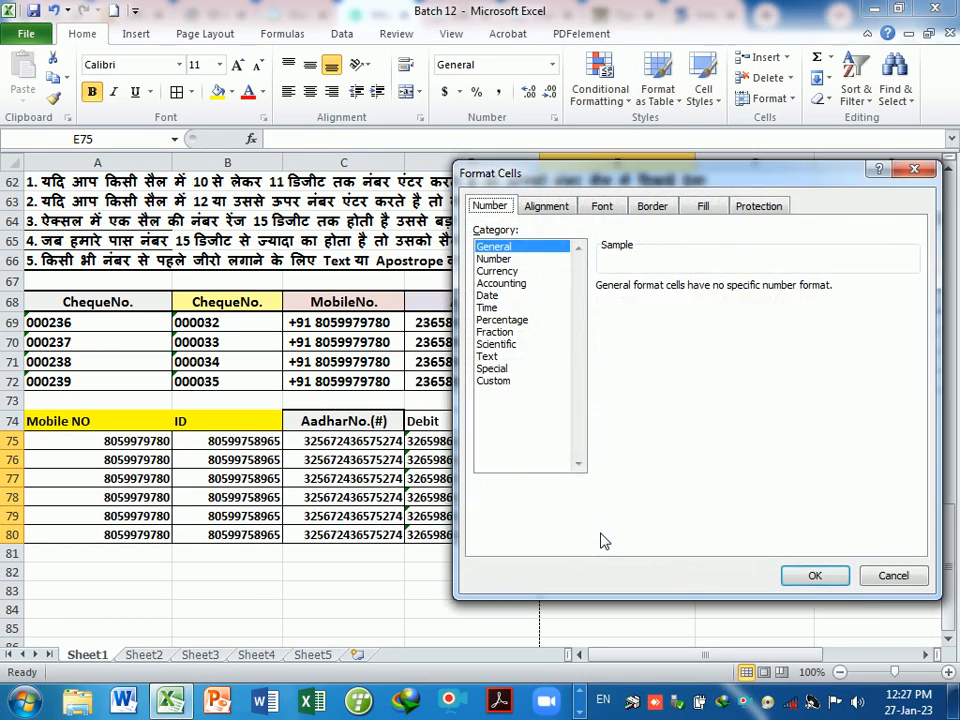
pyautogui.click(494, 381)
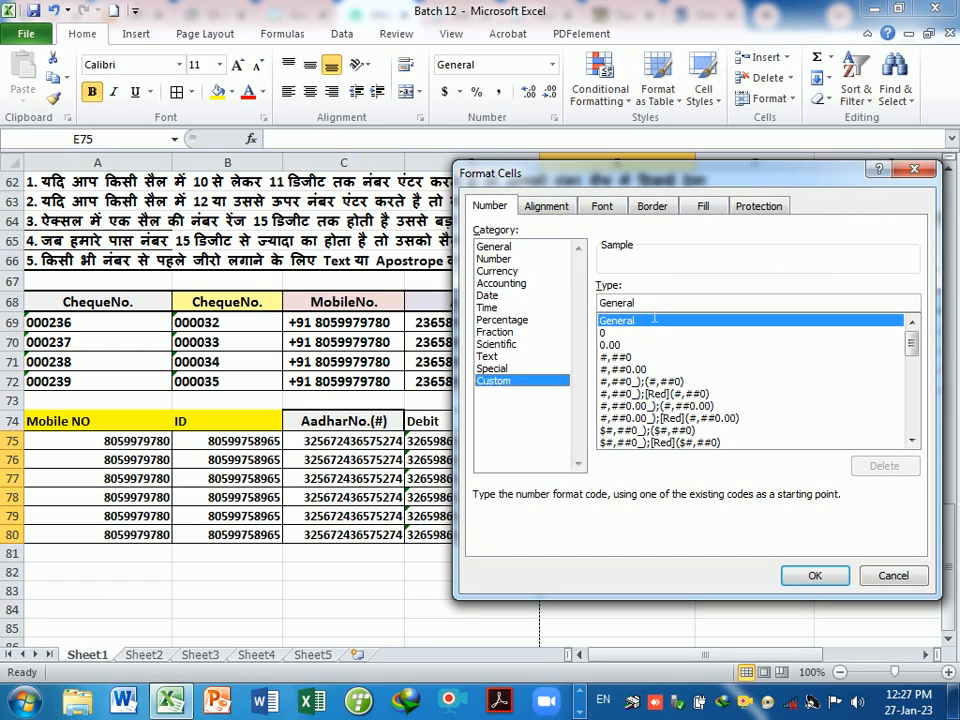
pyautogui.press('BackSpace')
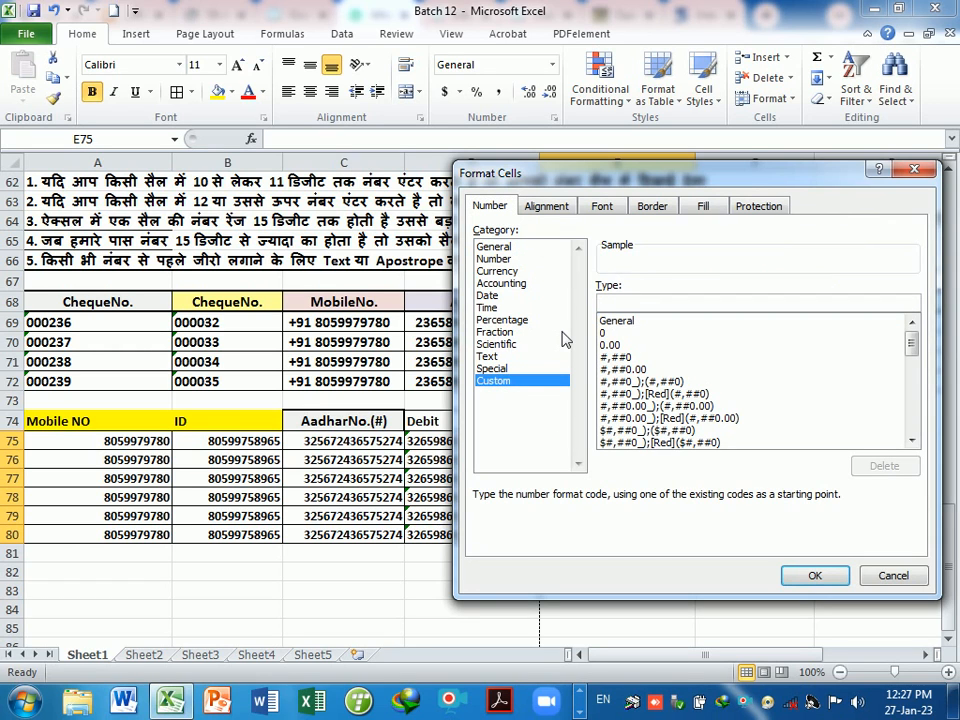
pyautogui.write('#')
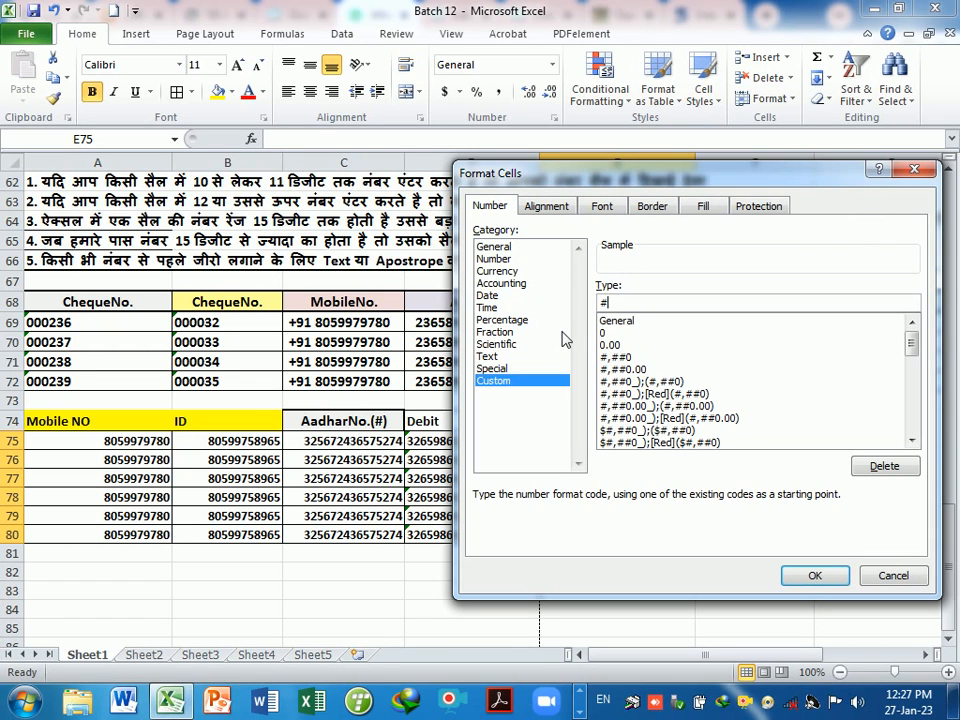
pyautogui.click(814, 575)
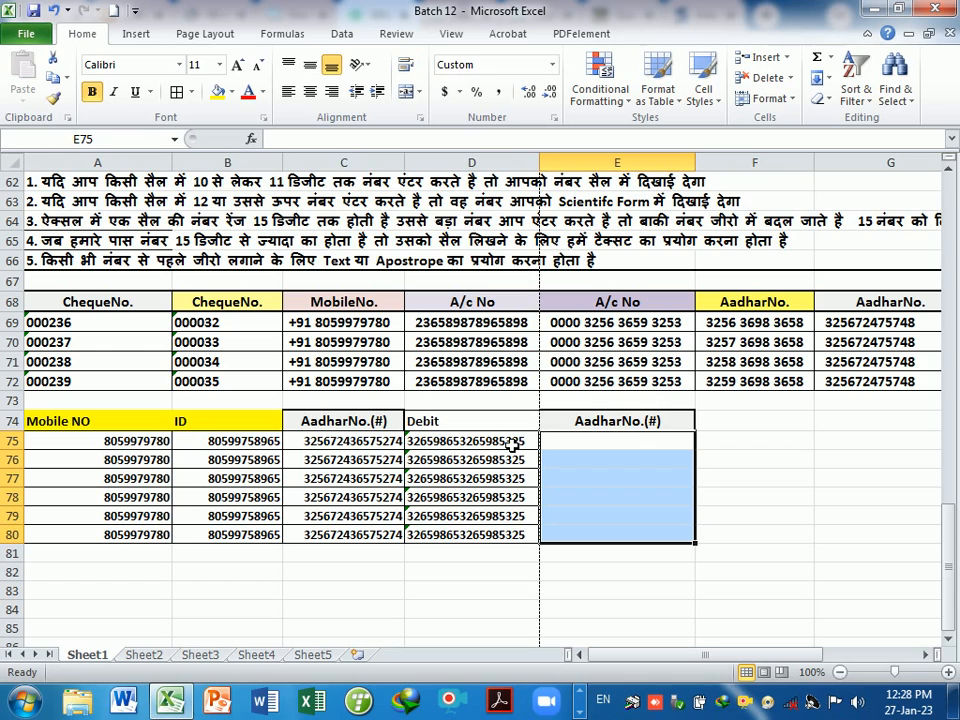
pyautogui.click(647, 443)
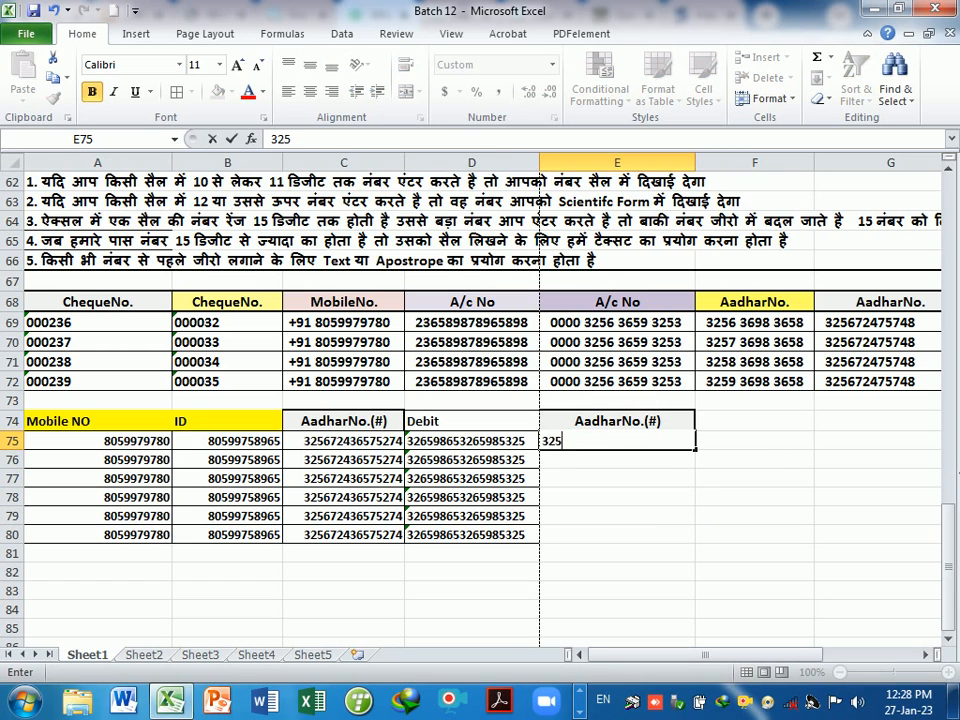
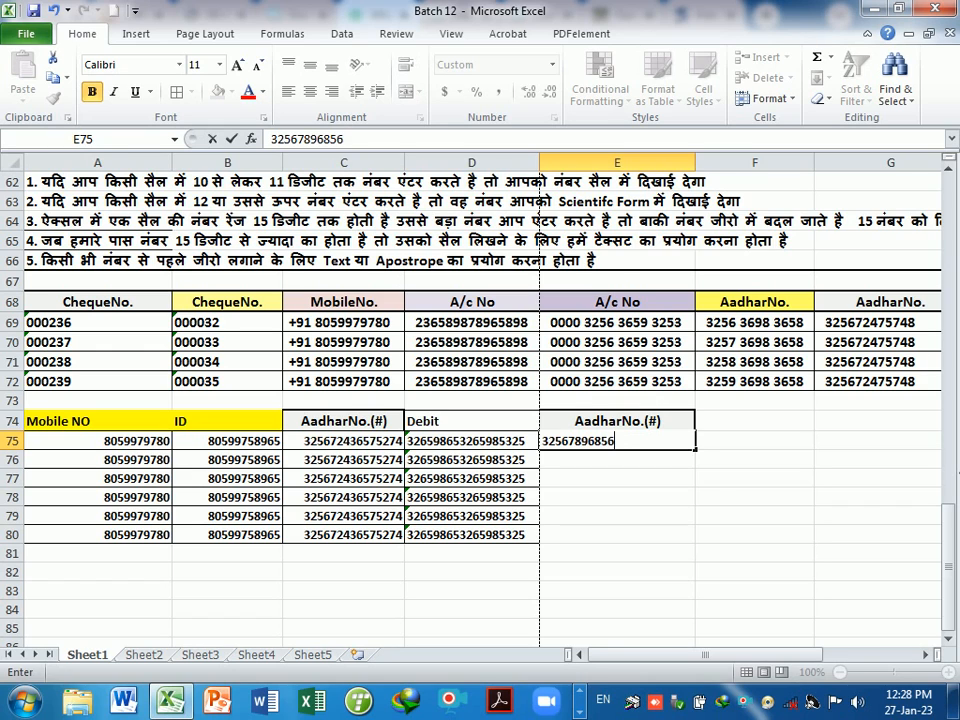
pyautogui.press('Return')
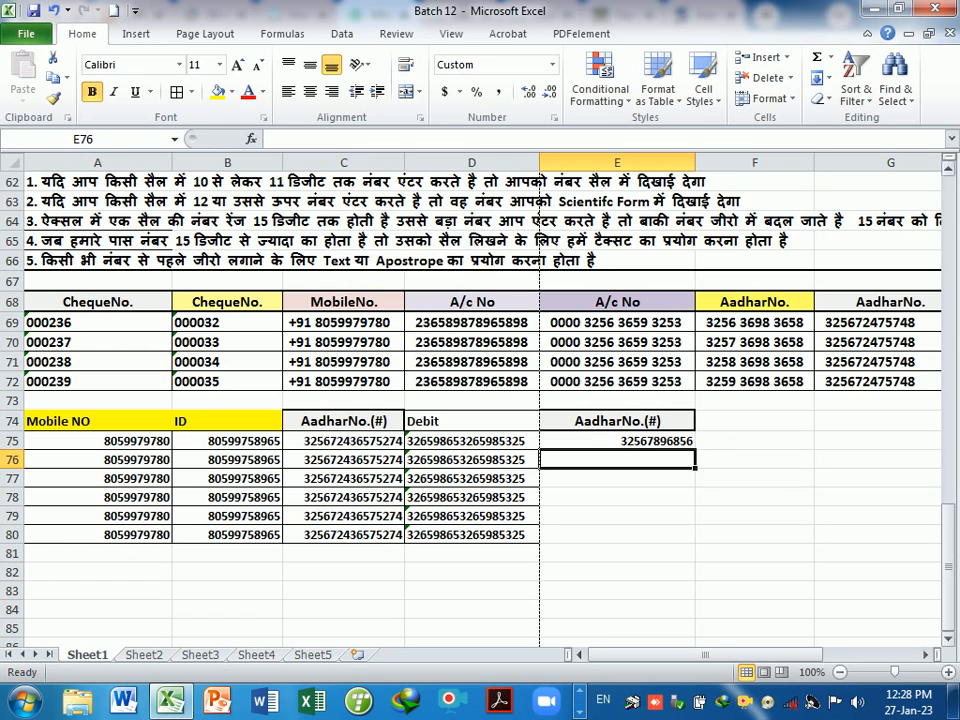
pyautogui.click(645, 441)
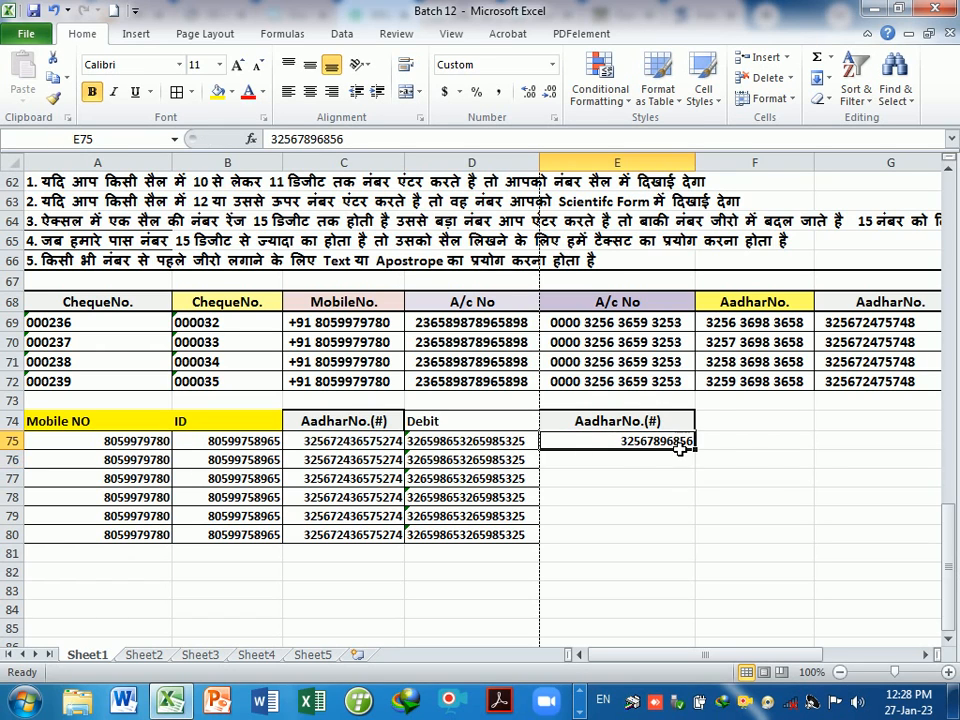
pyautogui.doubleClick(666, 441)
pyautogui.write('5')
pyautogui.press('Return')
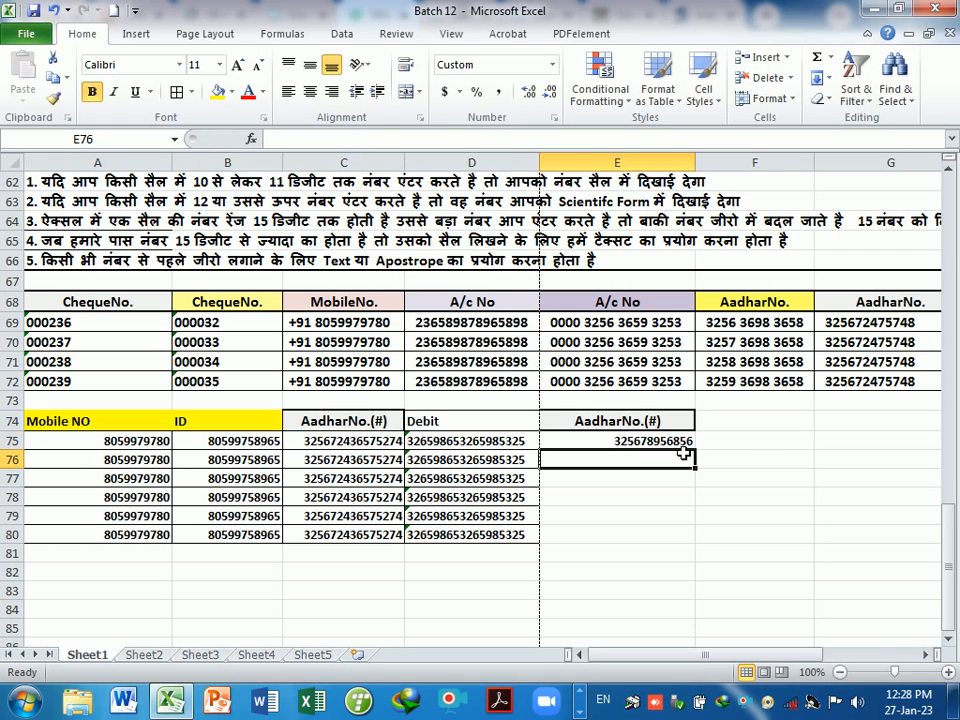
pyautogui.click(692, 442)
pyautogui.moveTo(702, 455); pyautogui.dragTo(668, 535)
pyautogui.click(642, 598)
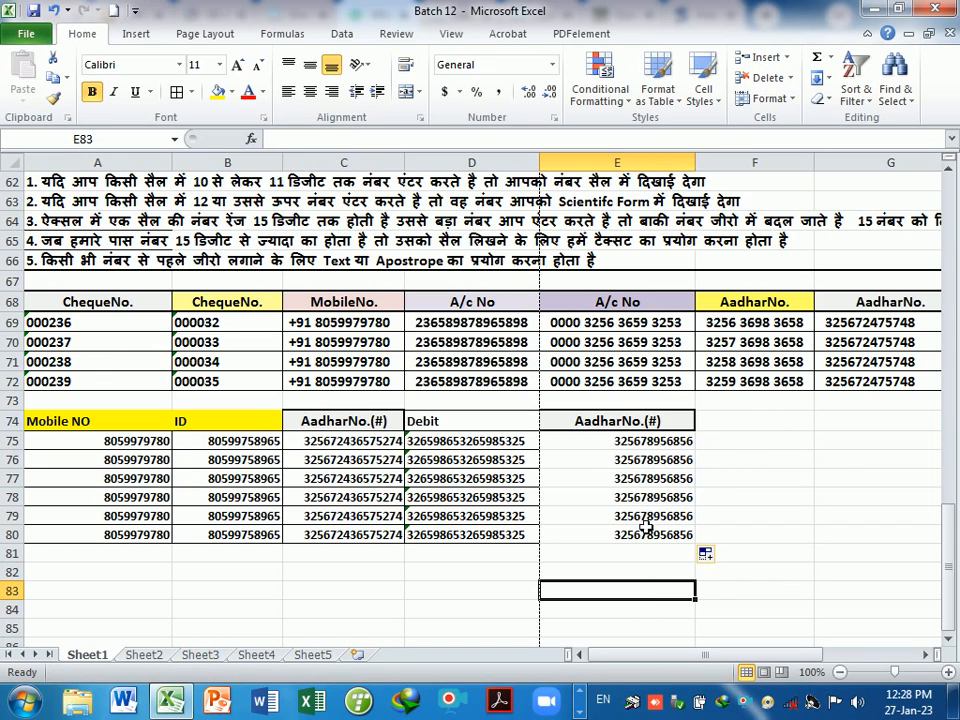
# - Add borders to the AadharNo.(#) values E75:E80
pyautogui.moveTo(612, 441); pyautogui.dragTo(603, 539)
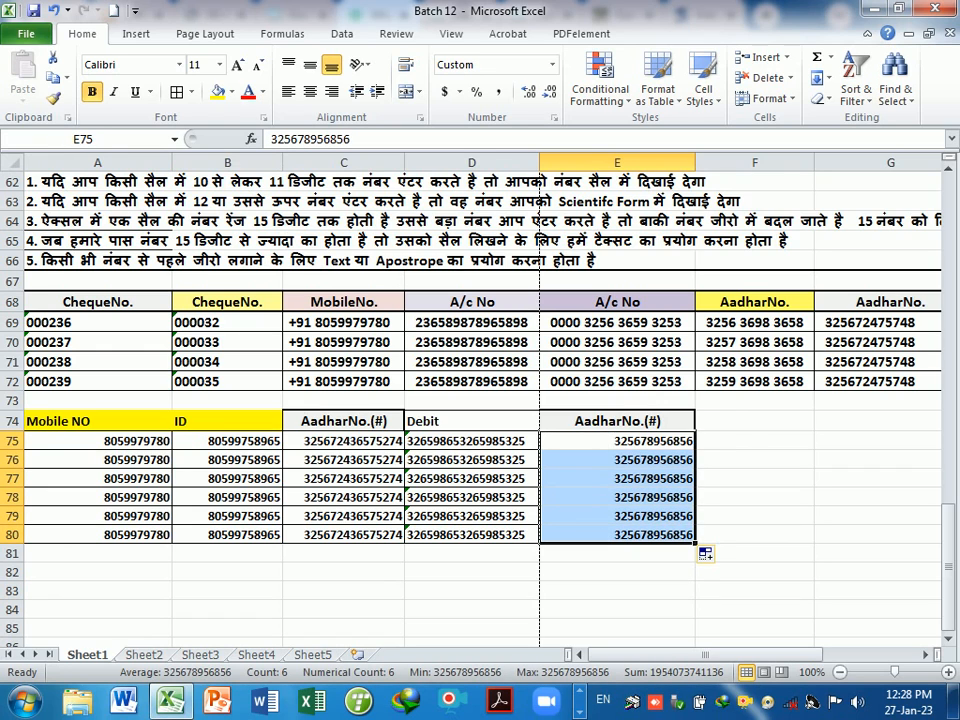
pyautogui.click(178, 93)
pyautogui.click(761, 523)
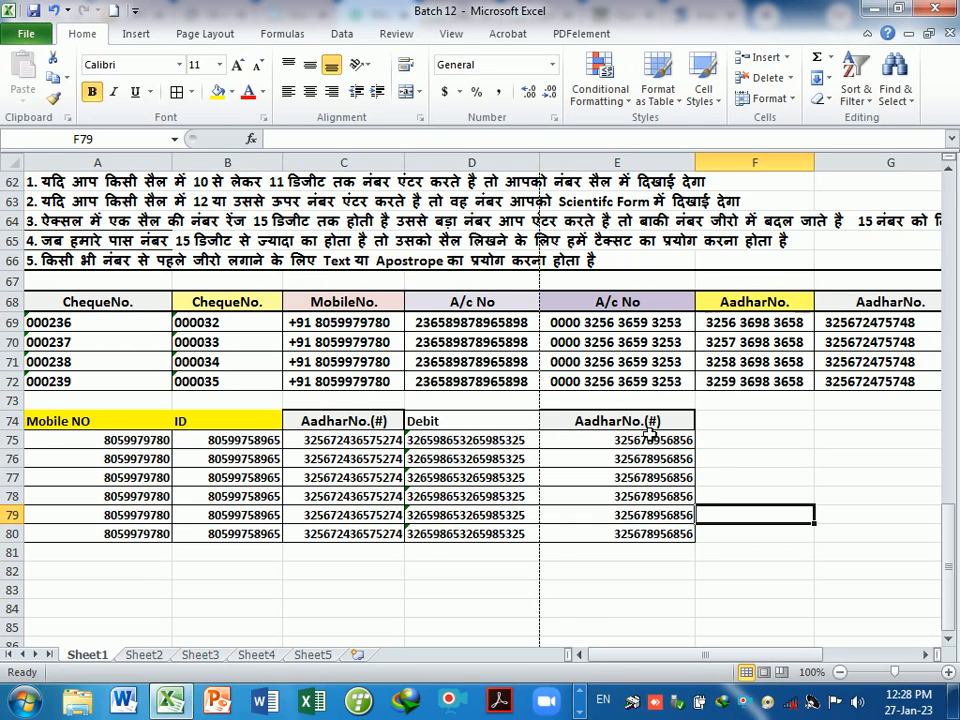
# - Give the Debit header in D74 a light orange fill
pyautogui.click(607, 425)
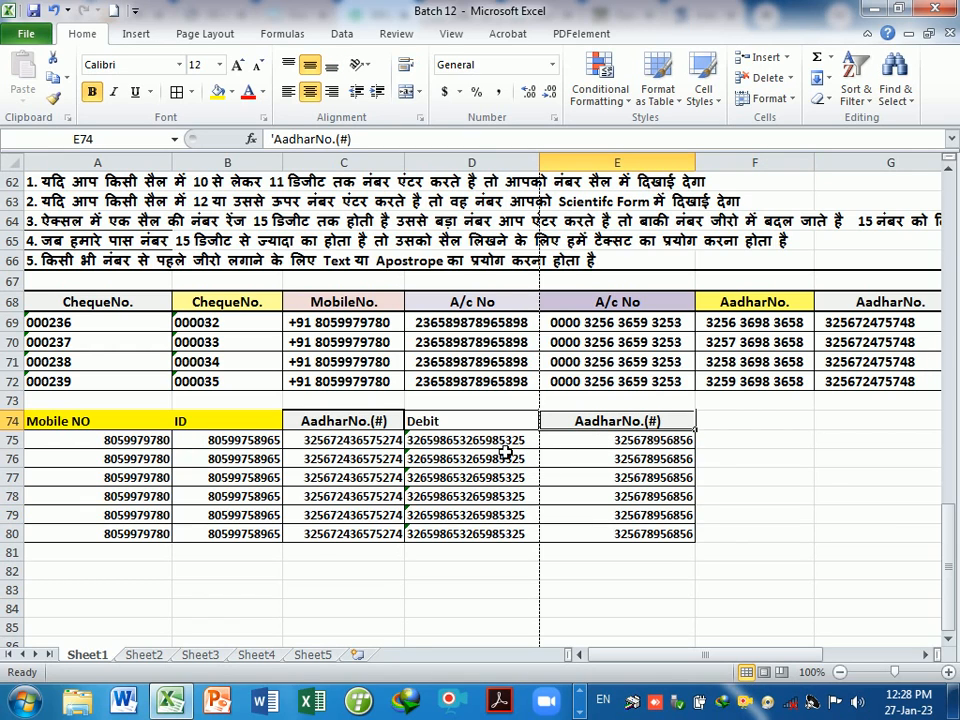
pyautogui.click(478, 421)
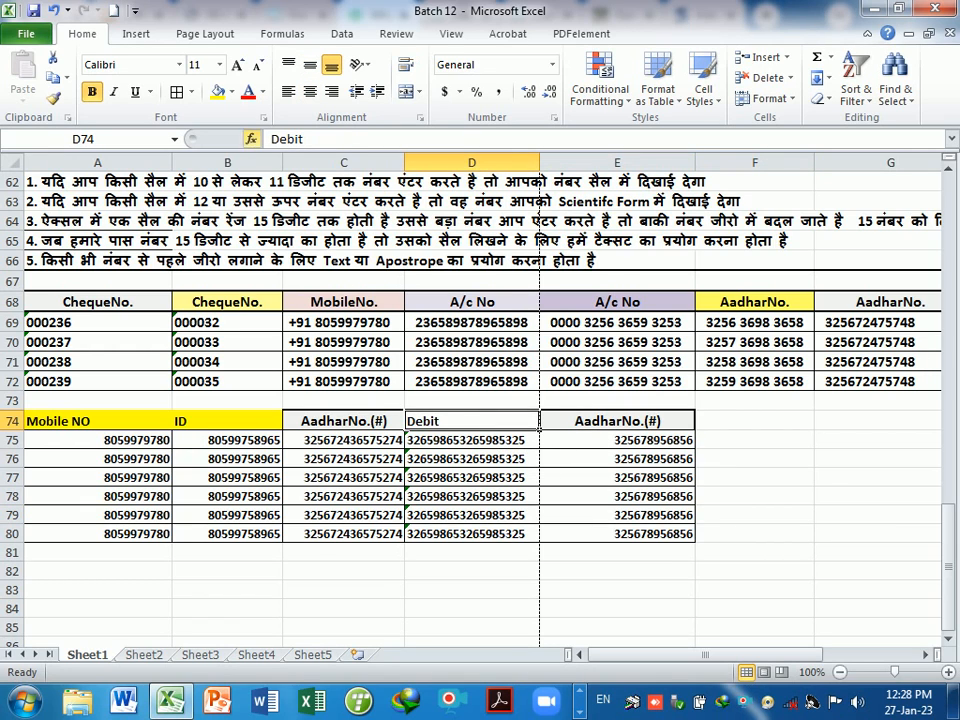
pyautogui.click(230, 92)
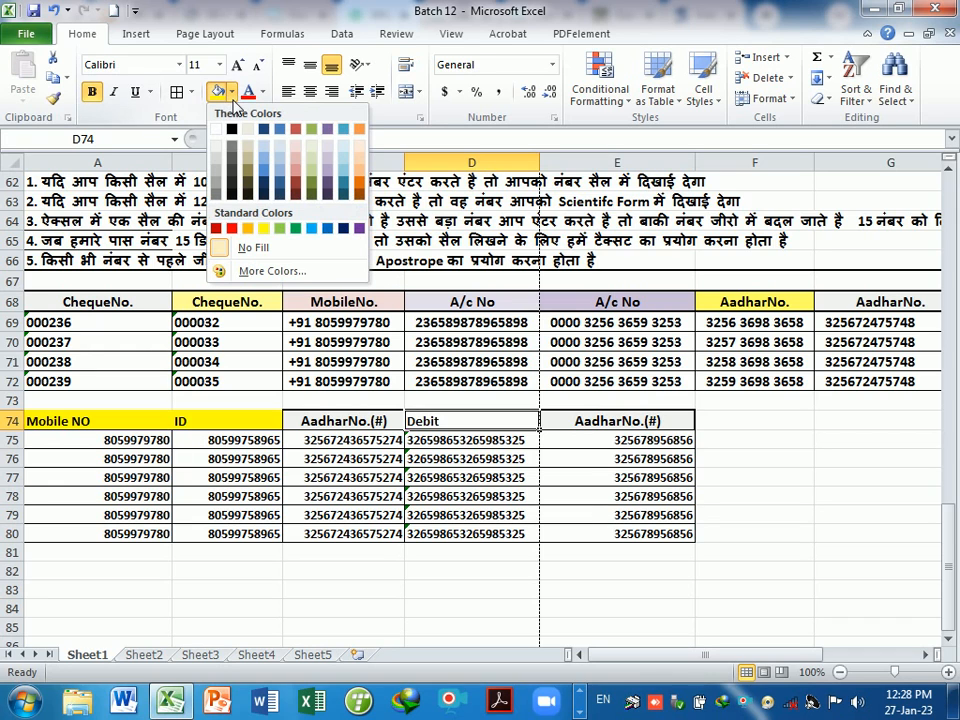
pyautogui.click(358, 146)
# - Review the Debit values D75:D80 and the AadharNo.(#) values in column E
pyautogui.click(498, 460)
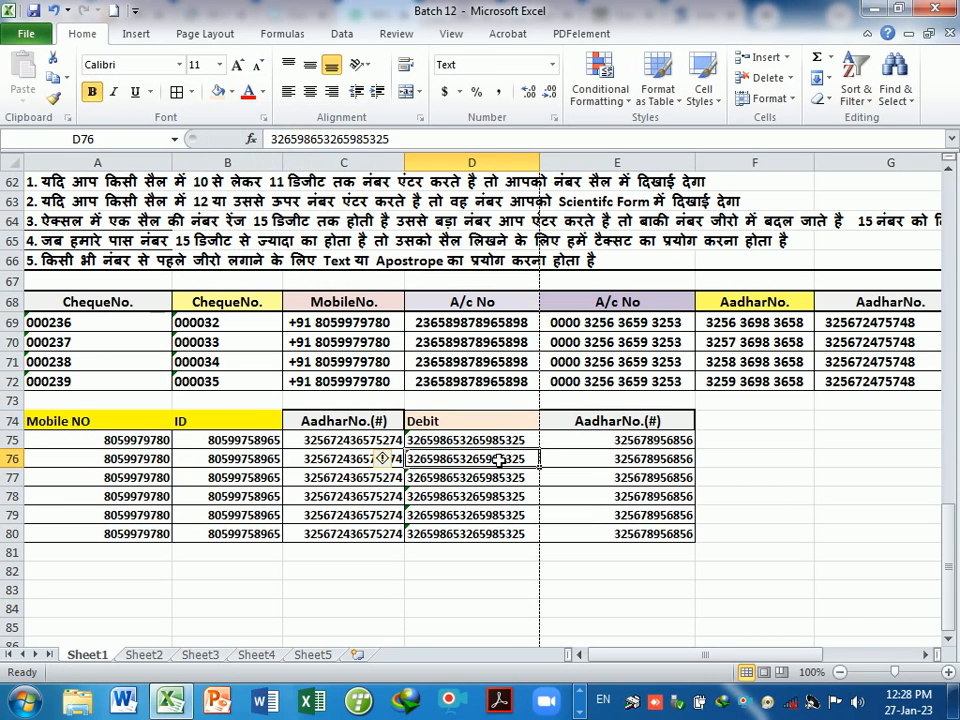
pyautogui.moveTo(497, 441); pyautogui.dragTo(486, 534)
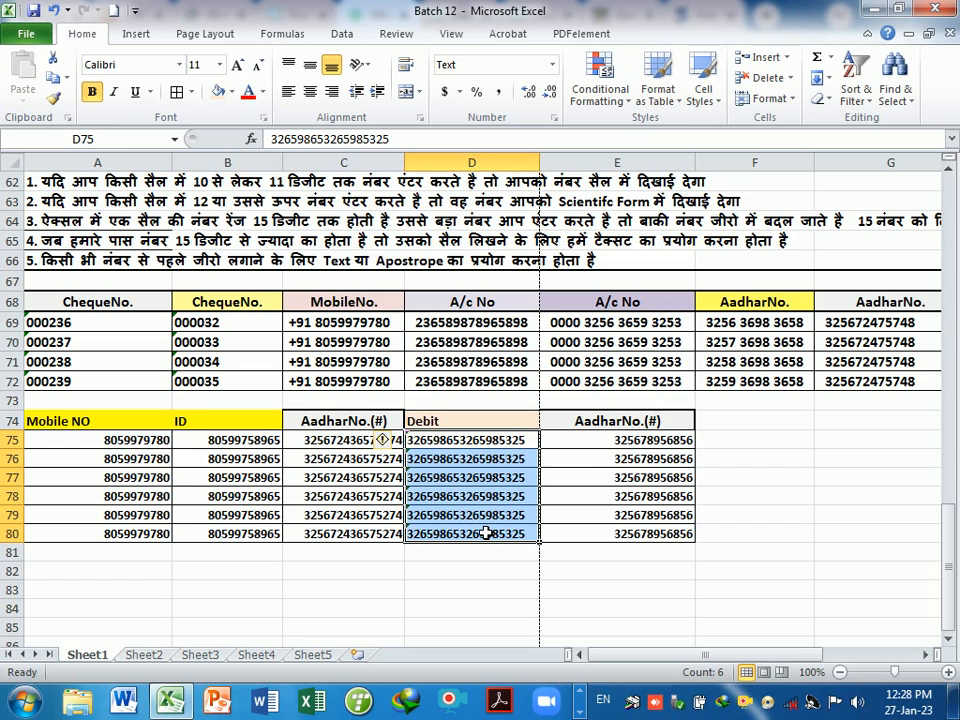
pyautogui.click(482, 555)
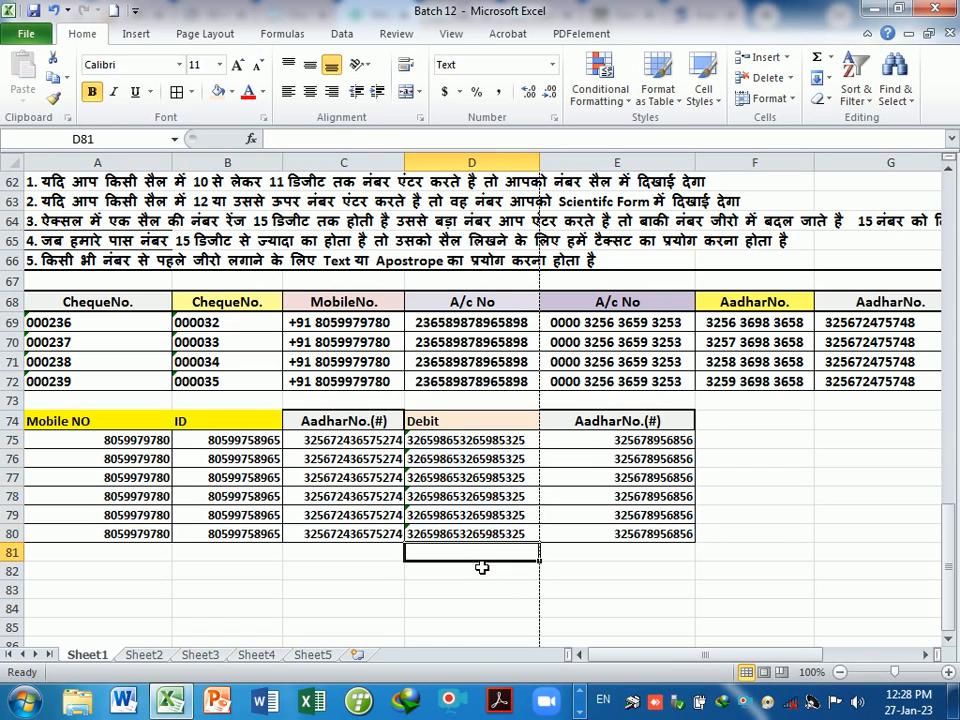
pyautogui.moveTo(662, 443); pyautogui.dragTo(650, 534)
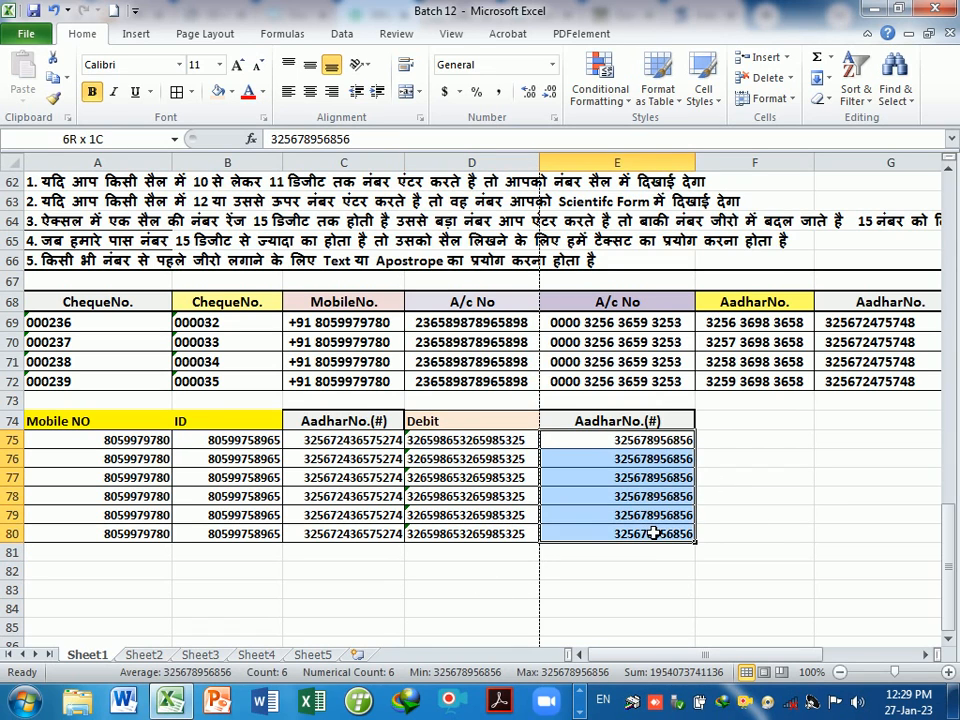
pyautogui.click(650, 563)
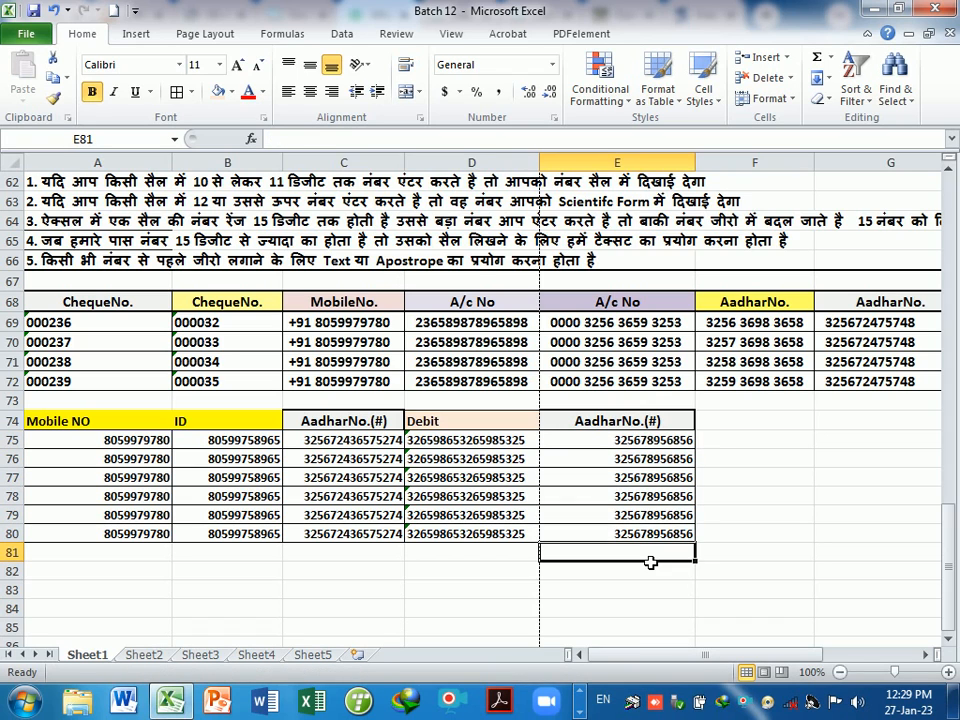
pyautogui.click(216, 558)
pyautogui.click(156, 558)
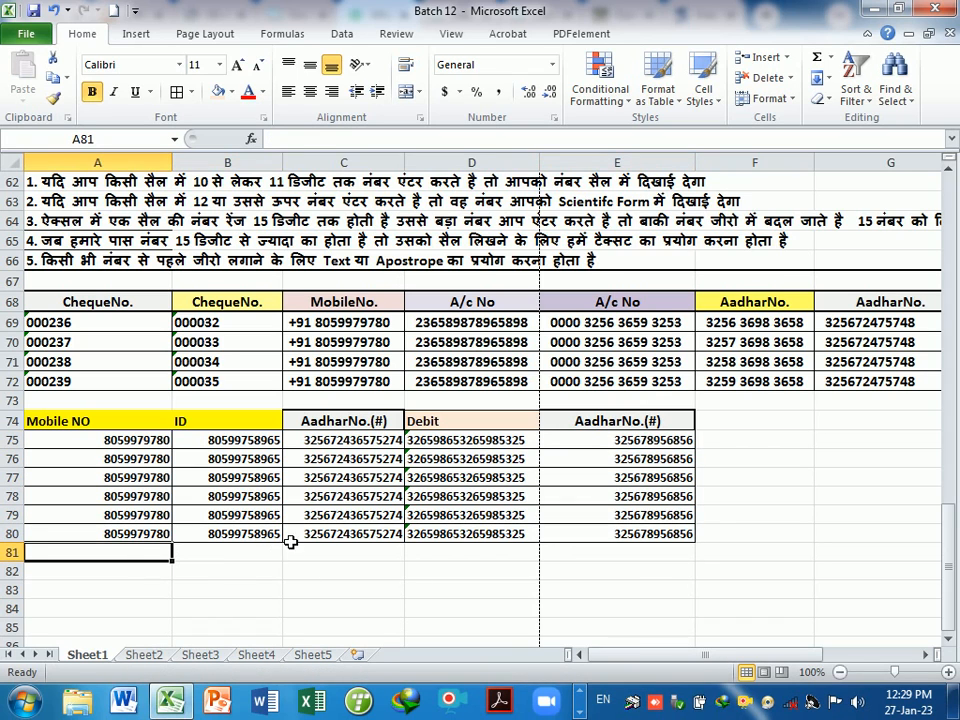
pyautogui.moveTo(432, 445); pyautogui.dragTo(441, 538)
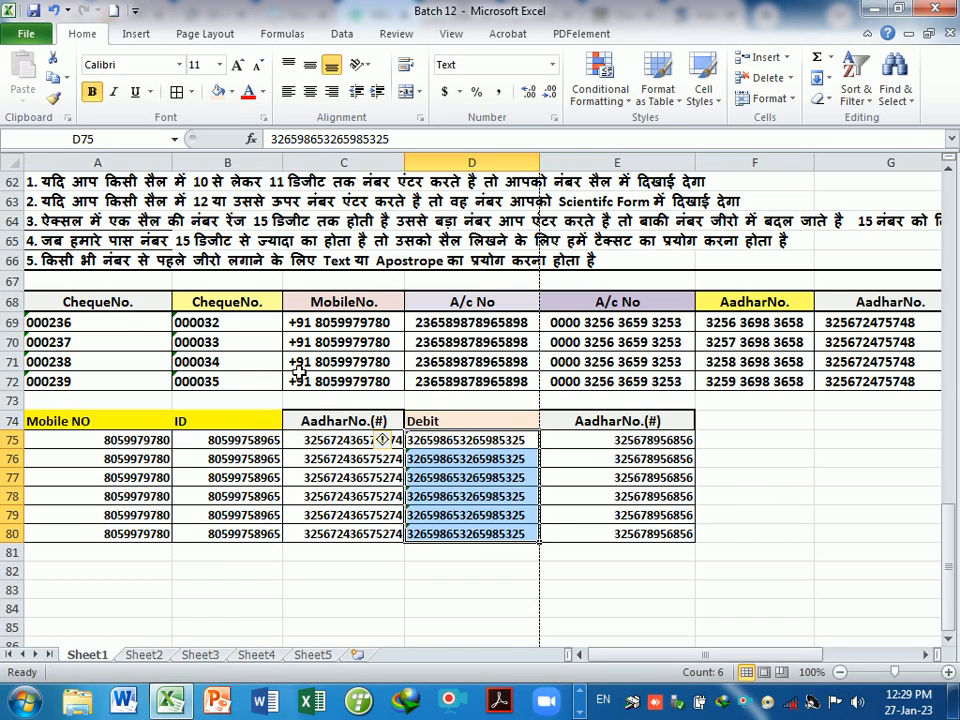
# - Copy the ChequeNo. header from A68 and select F74 as its destination
pyautogui.click(118, 304)
pyautogui.hotkey('ctrl', 'c')
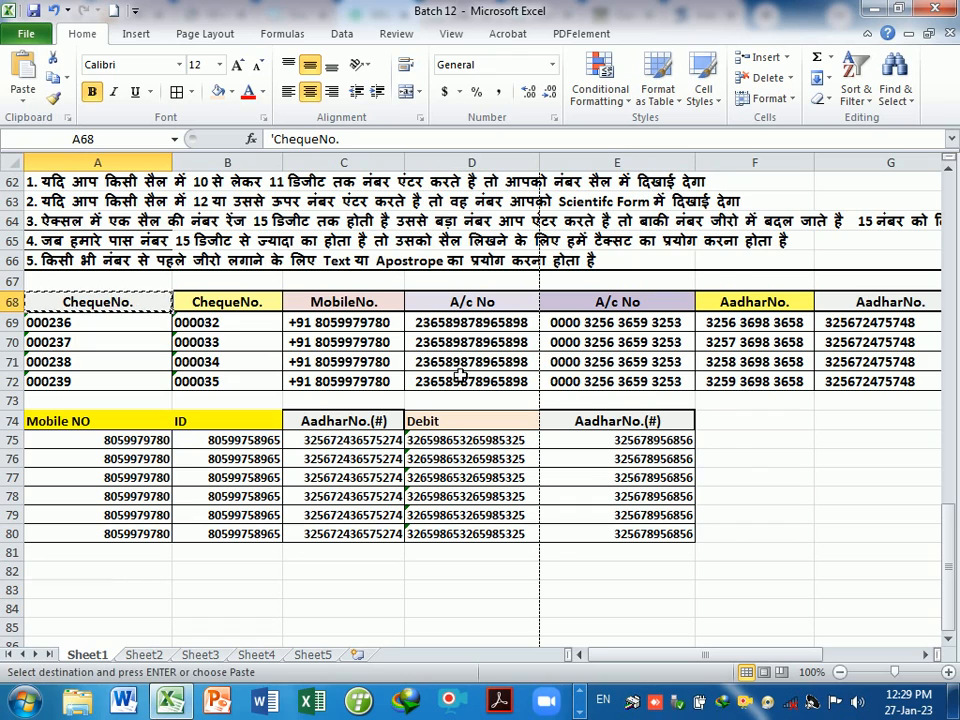
pyautogui.click(733, 428)
# - Paste the ChequeNo. header into F74 and try entering cheque number 0365 in F75
pyautogui.hotkey('ctrl', 'v')
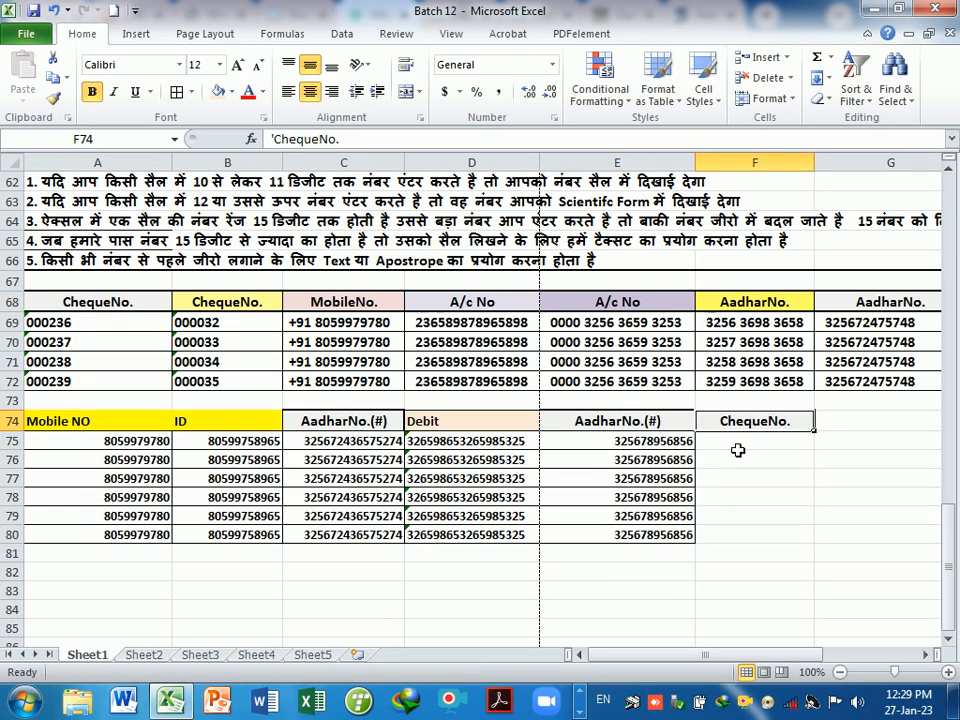
pyautogui.moveTo(737, 445); pyautogui.dragTo(744, 540)
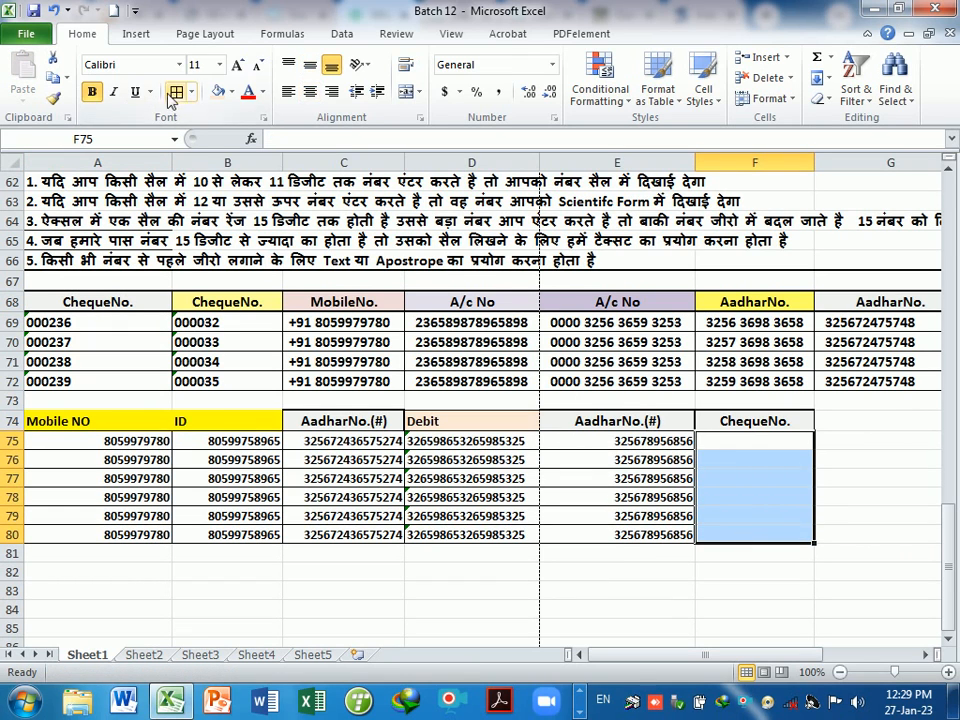
pyautogui.click(690, 556)
pyautogui.click(746, 440)
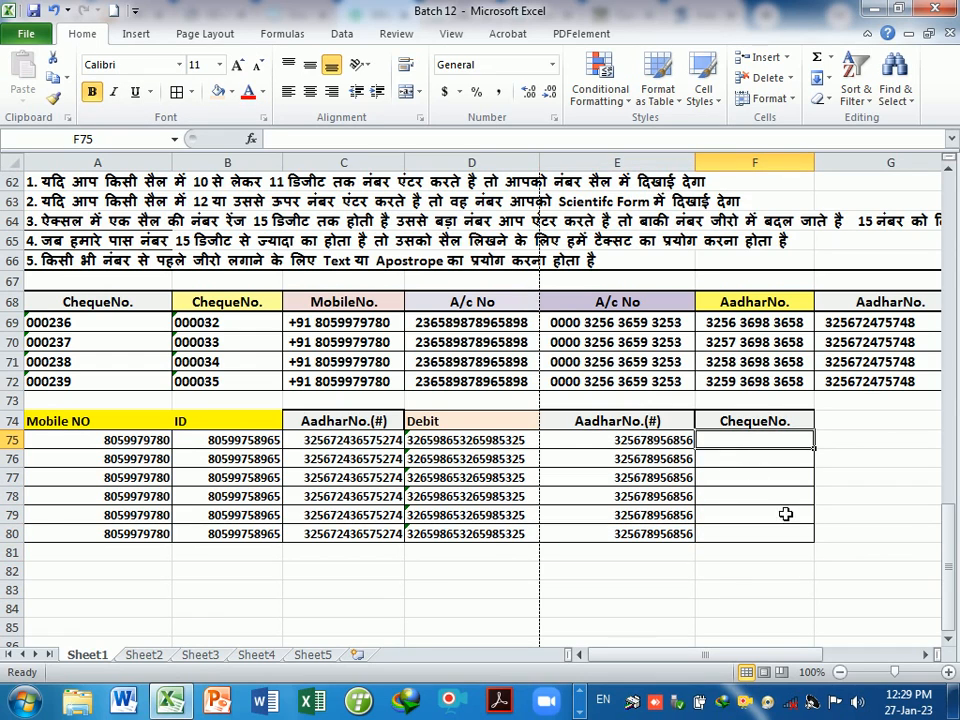
pyautogui.write('000')
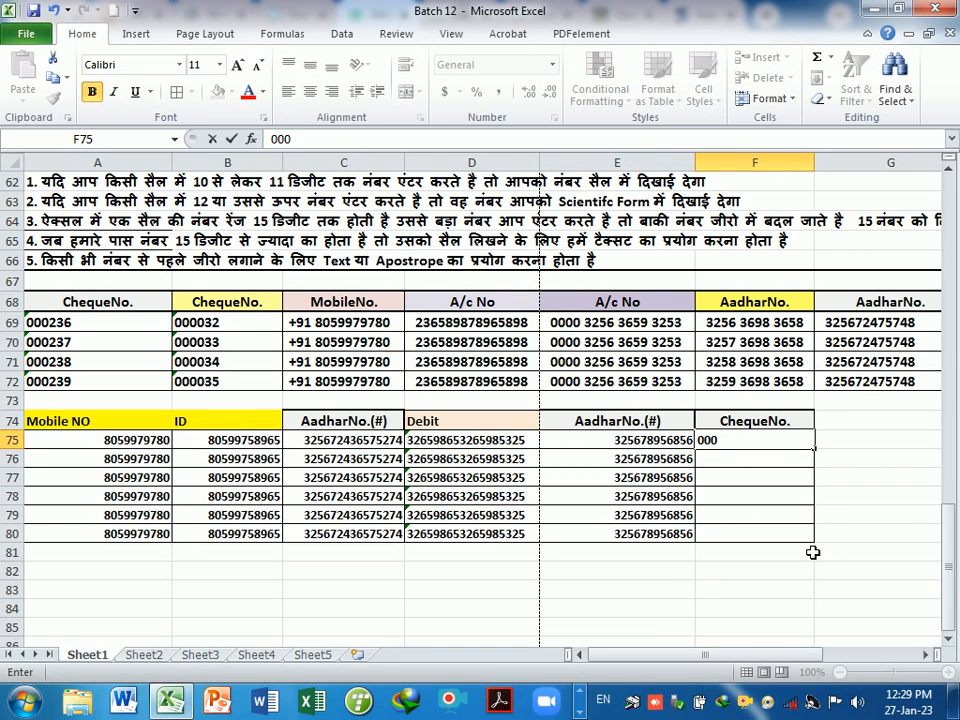
pyautogui.write('365')
pyautogui.press('Return')
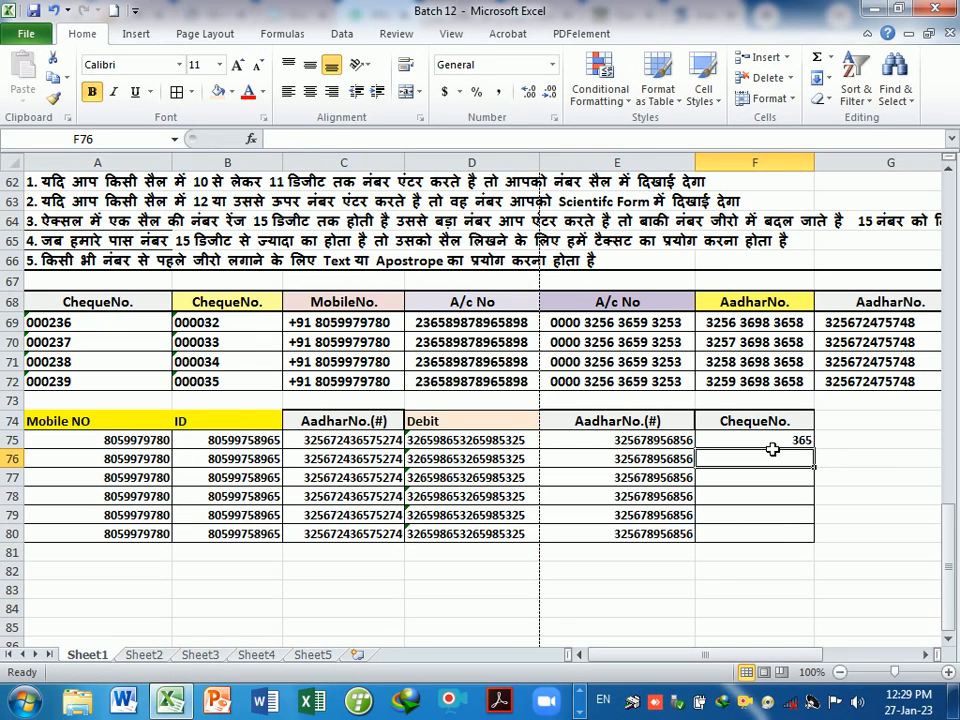
# - Try entering 0000256 and 025 under ChequeNo., then delete the leftover values
pyautogui.moveTo(771, 446); pyautogui.dragTo(779, 534)
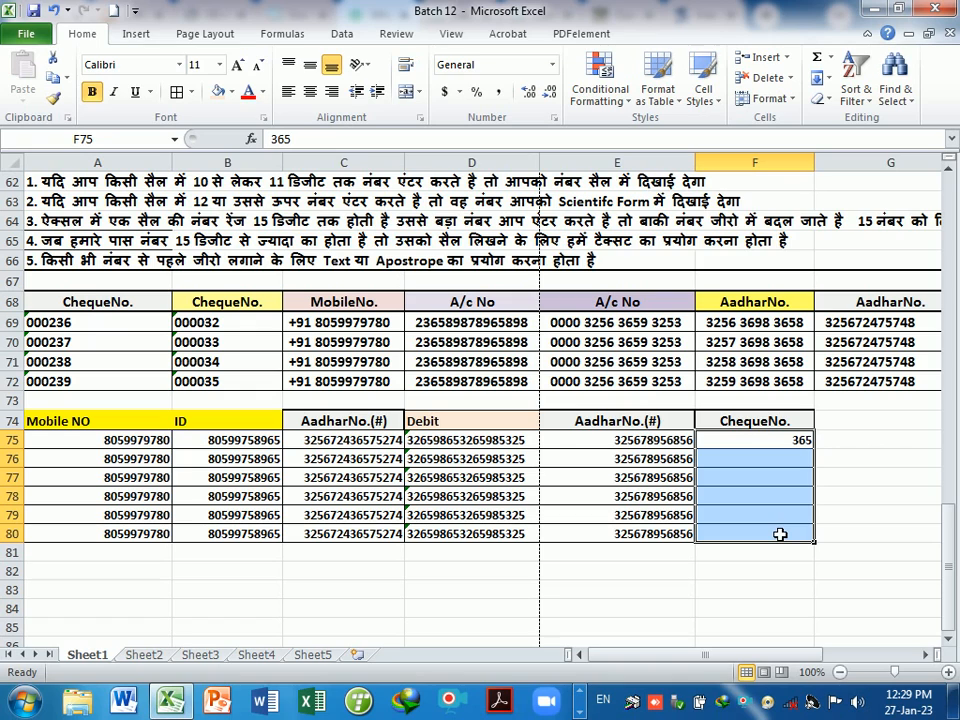
pyautogui.press('Delete')
pyautogui.write('00002')
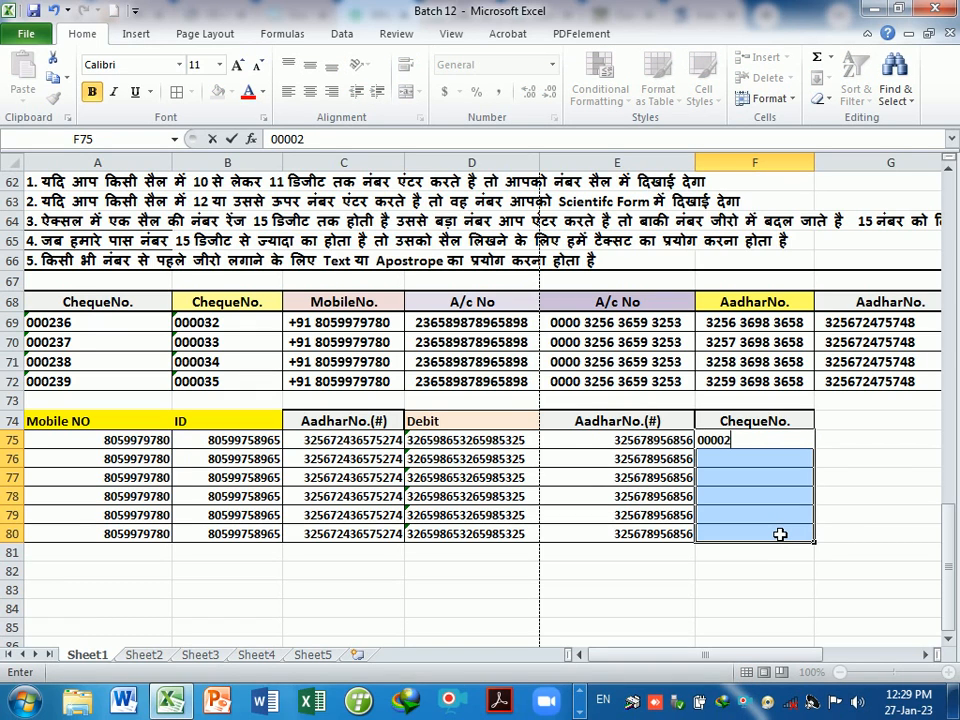
pyautogui.write('56')
pyautogui.press('Return')
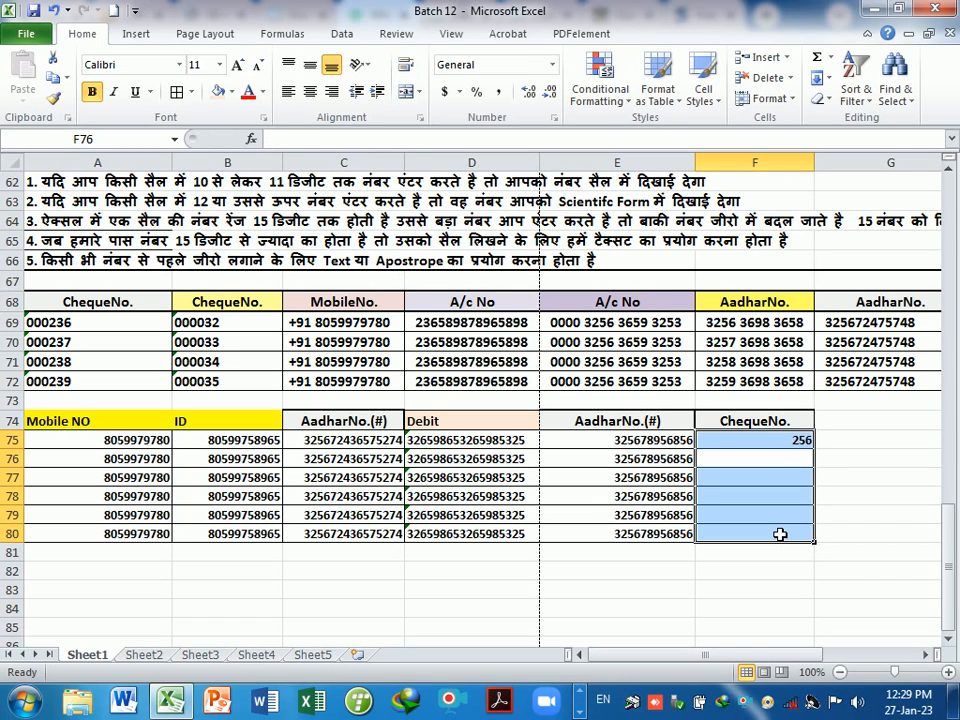
pyautogui.write('025')
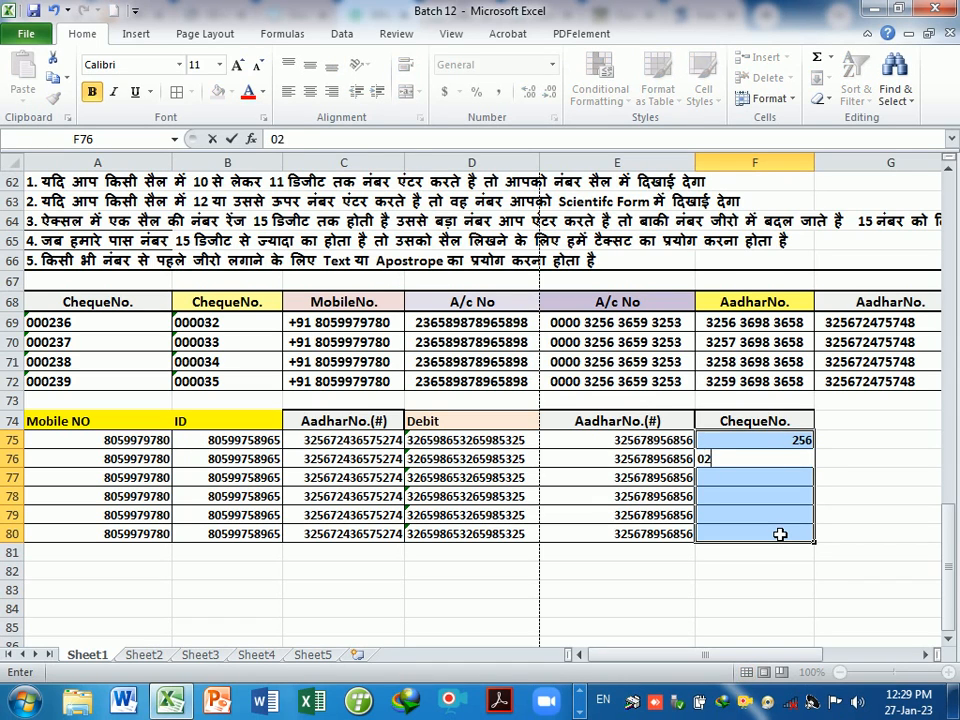
pyautogui.press('Return')
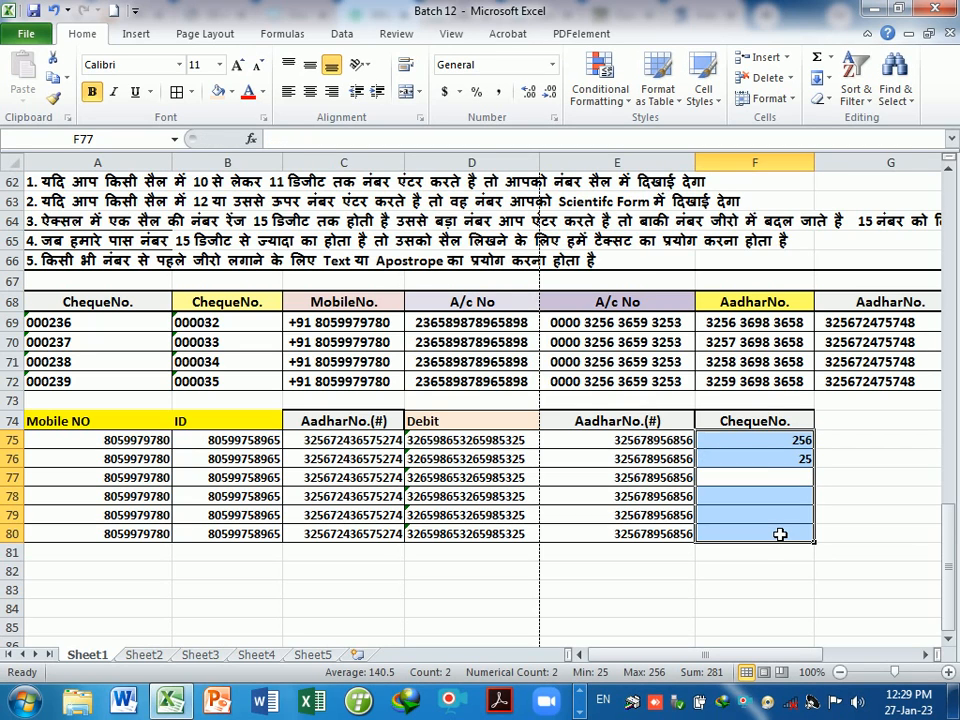
pyautogui.press('Delete')
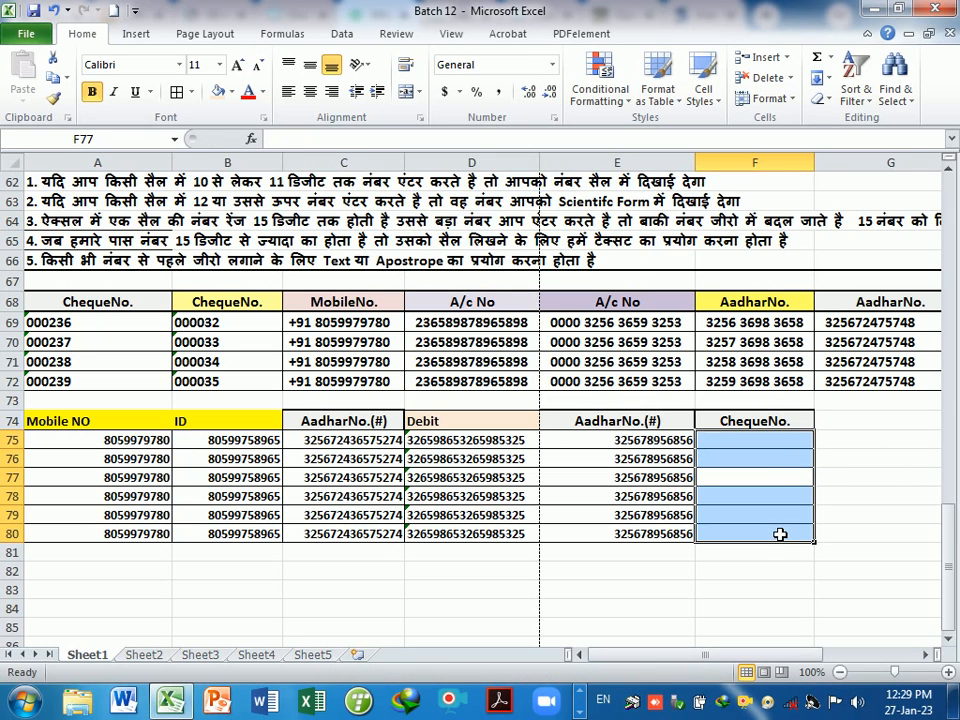
# - Apply the Text number format to F75:F80 and start typing 000325 in F75
pyautogui.click(761, 575)
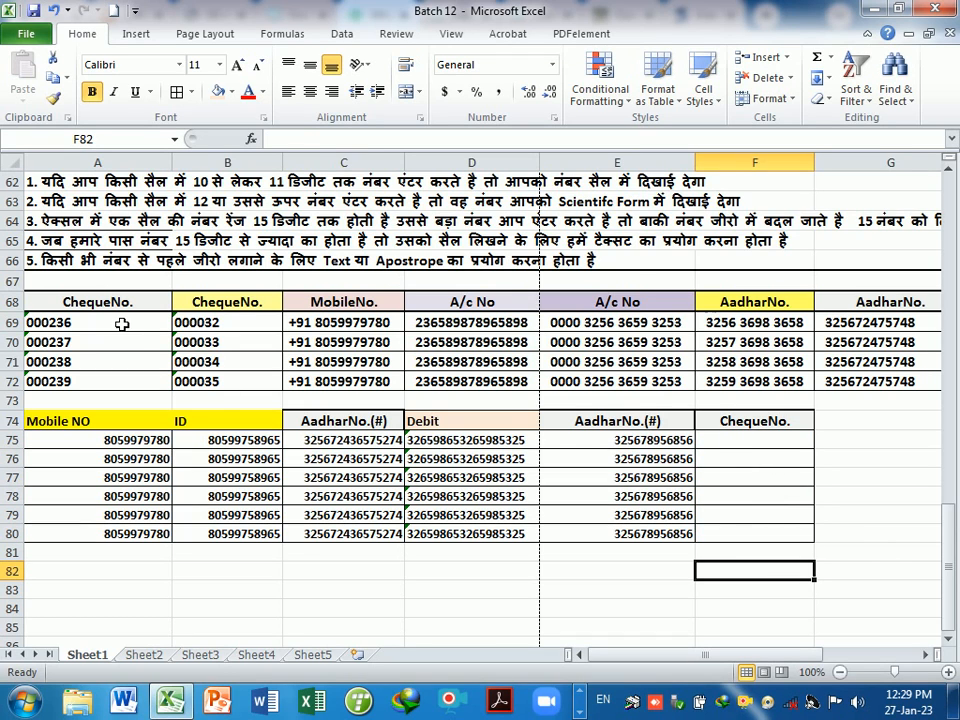
pyautogui.moveTo(126, 321); pyautogui.dragTo(124, 381)
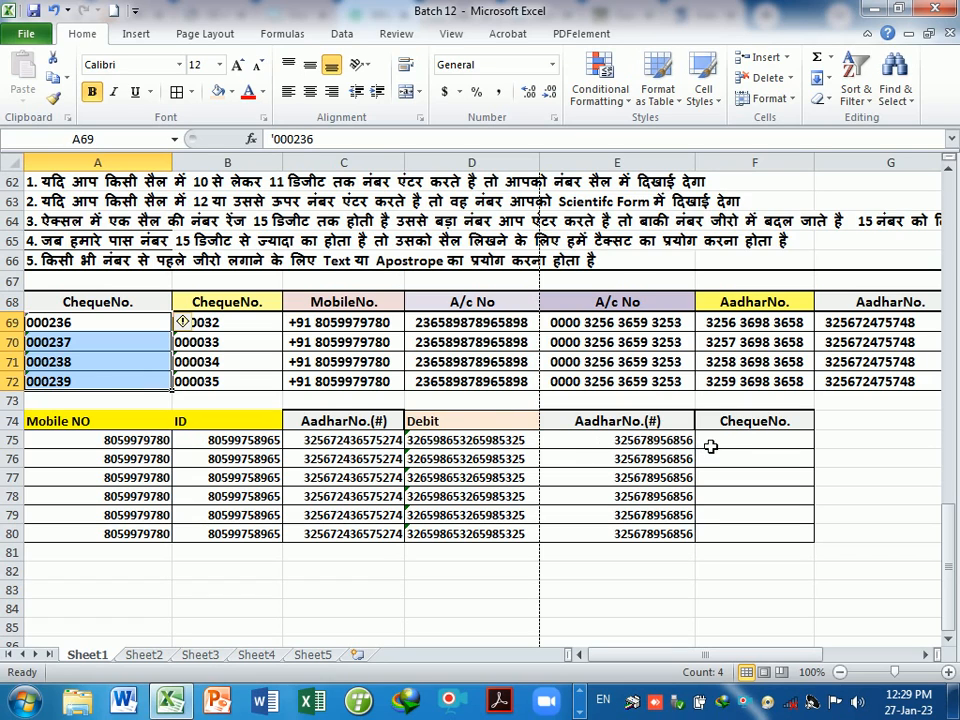
pyautogui.moveTo(749, 449); pyautogui.dragTo(768, 534)
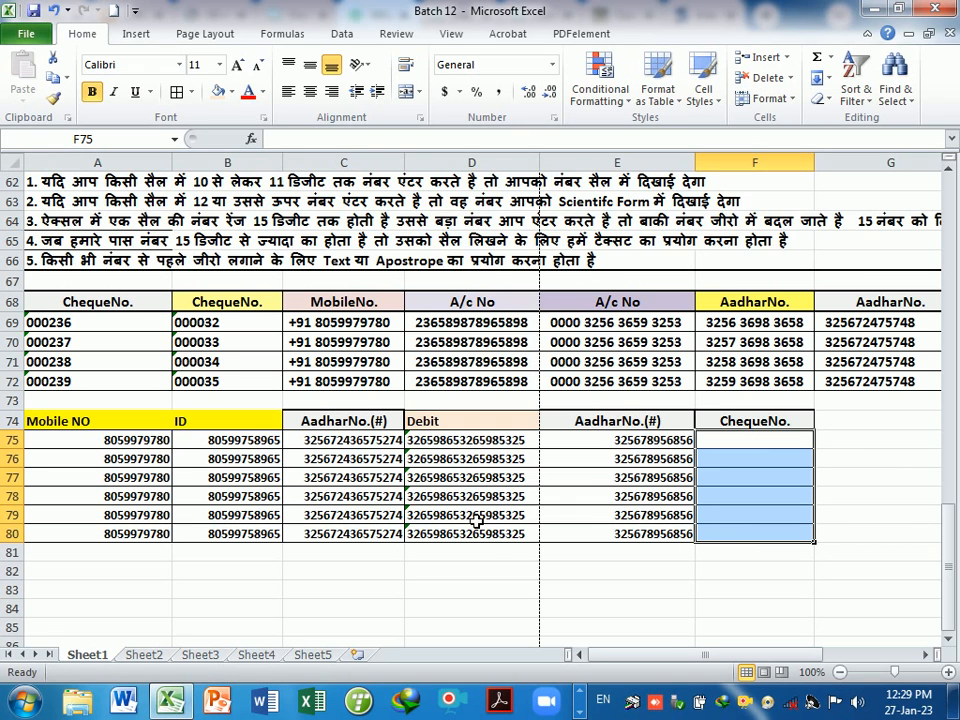
pyautogui.hotkey('ctrl', '1')
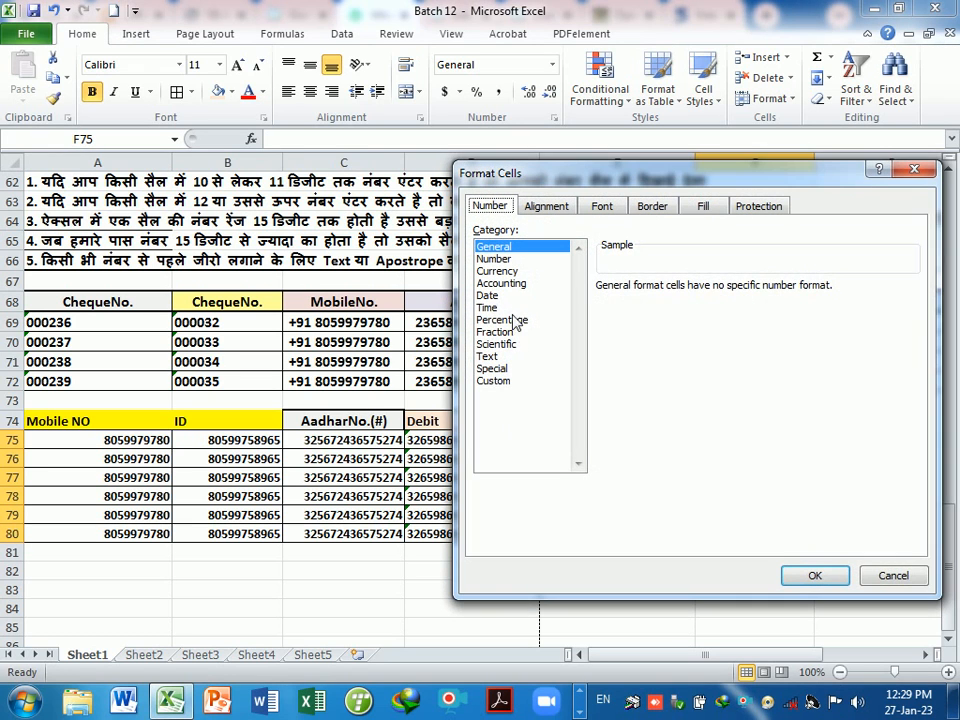
pyautogui.click(486, 357)
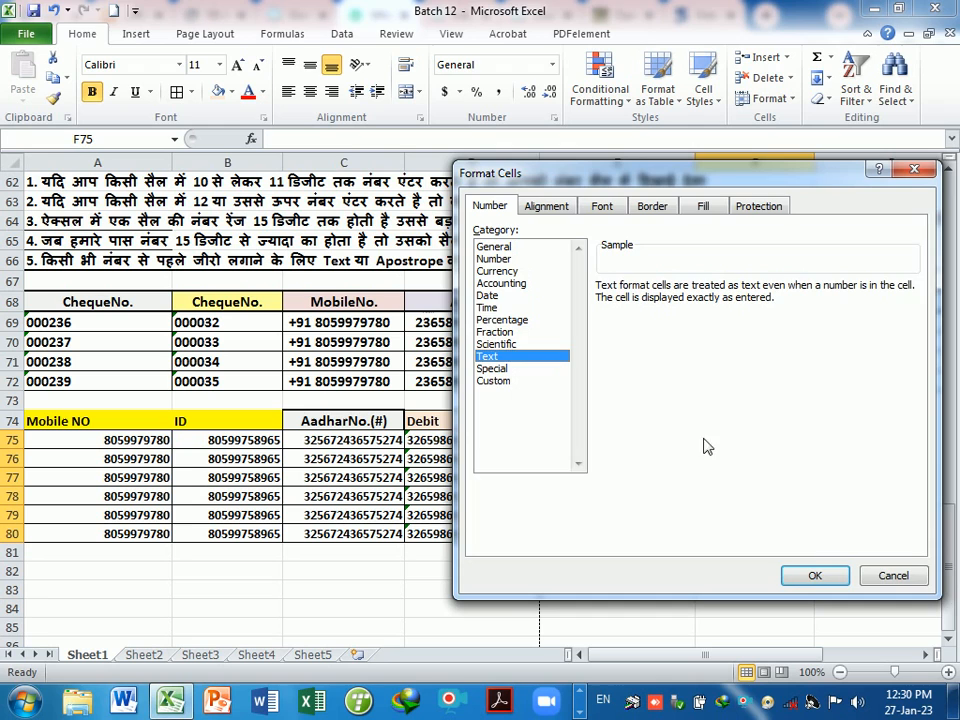
pyautogui.click(812, 575)
pyautogui.write('000325')
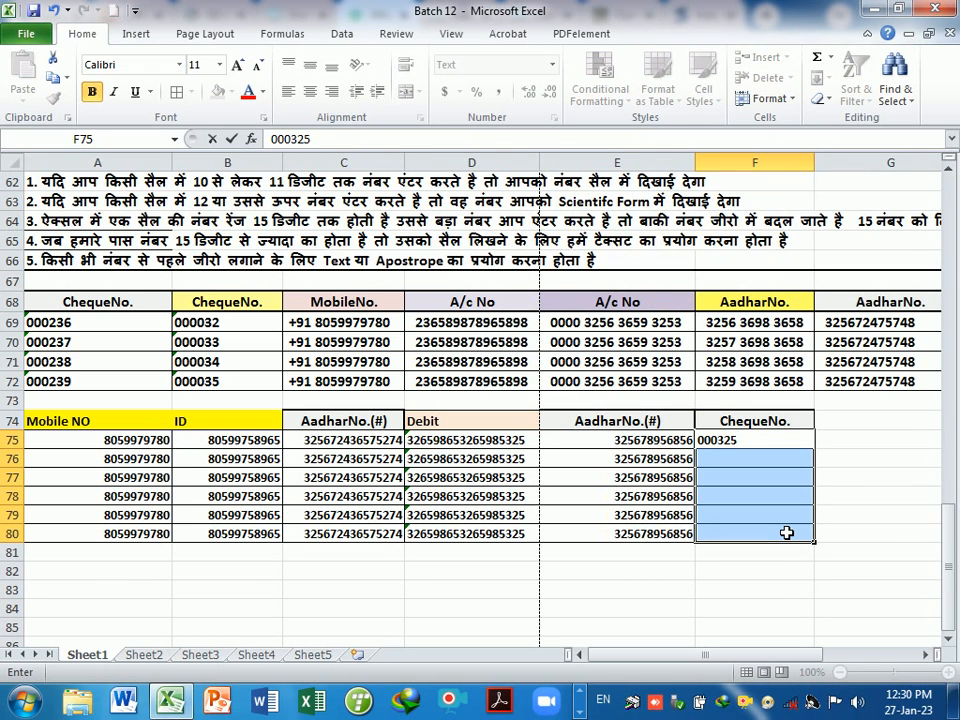
# - Enter cheque numbers 000325, 236589, 000256, 025625, 000025 and 000025 down F75:F80
pyautogui.press('Return')
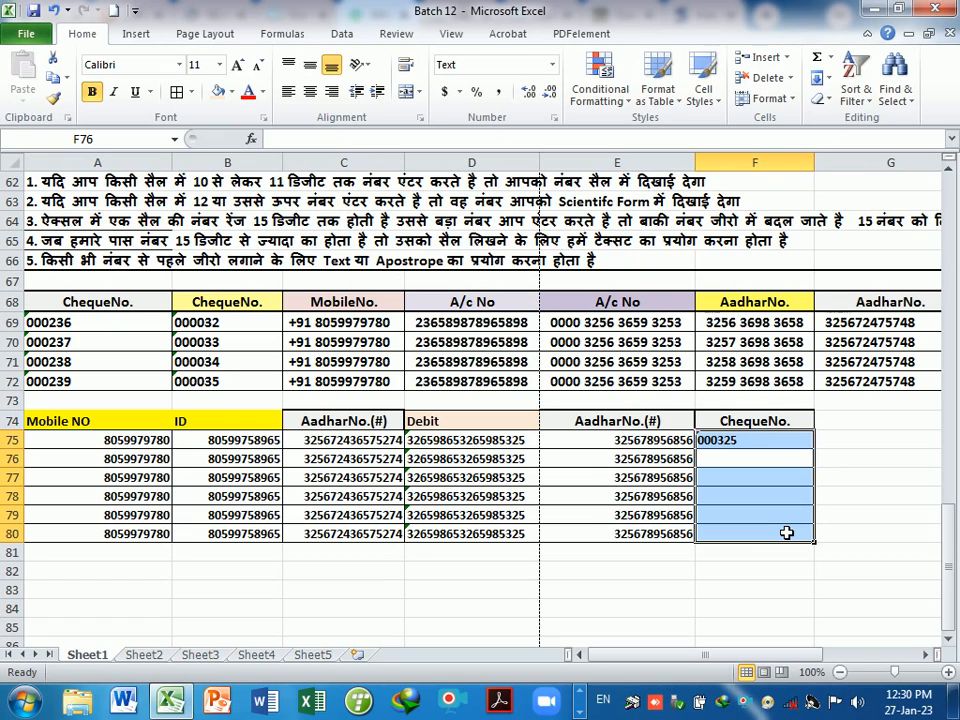
pyautogui.write('2')
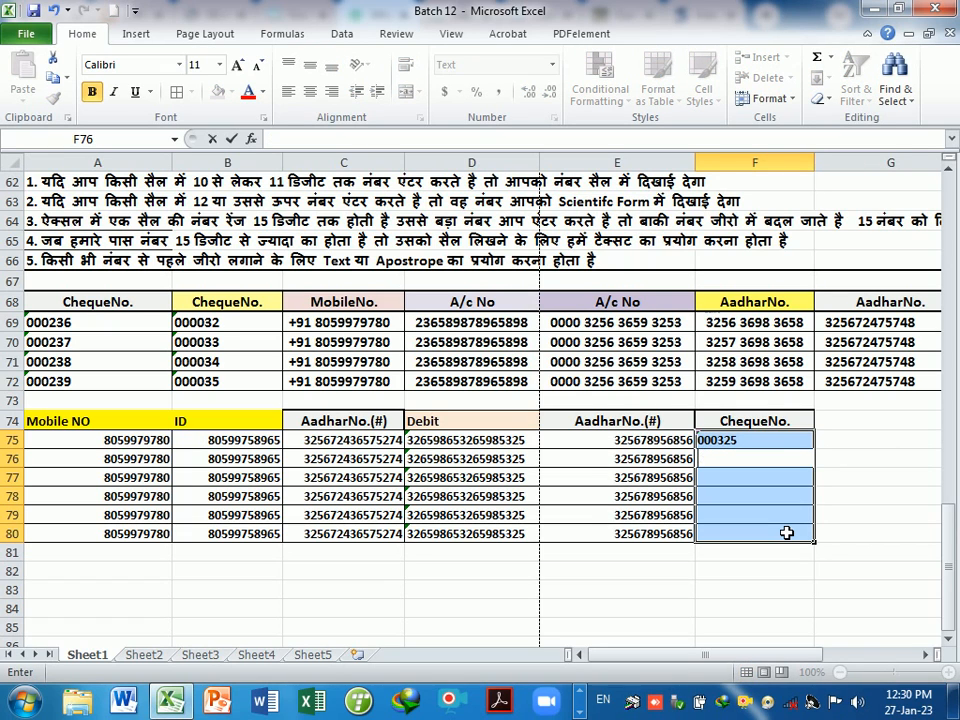
pyautogui.write('36589')
pyautogui.press('Return')
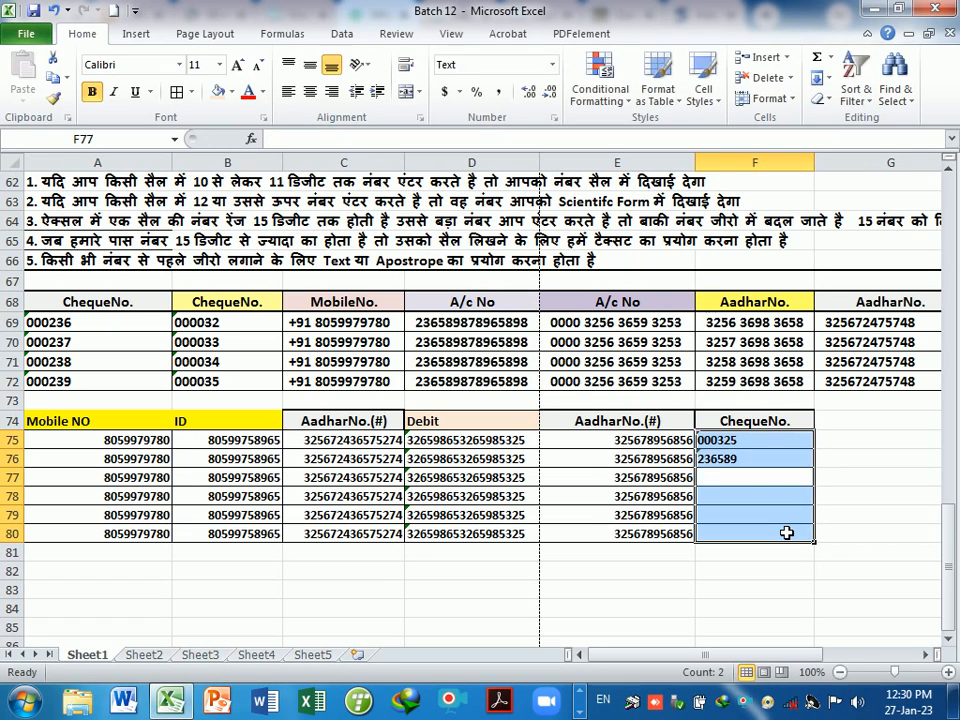
pyautogui.write('000256')
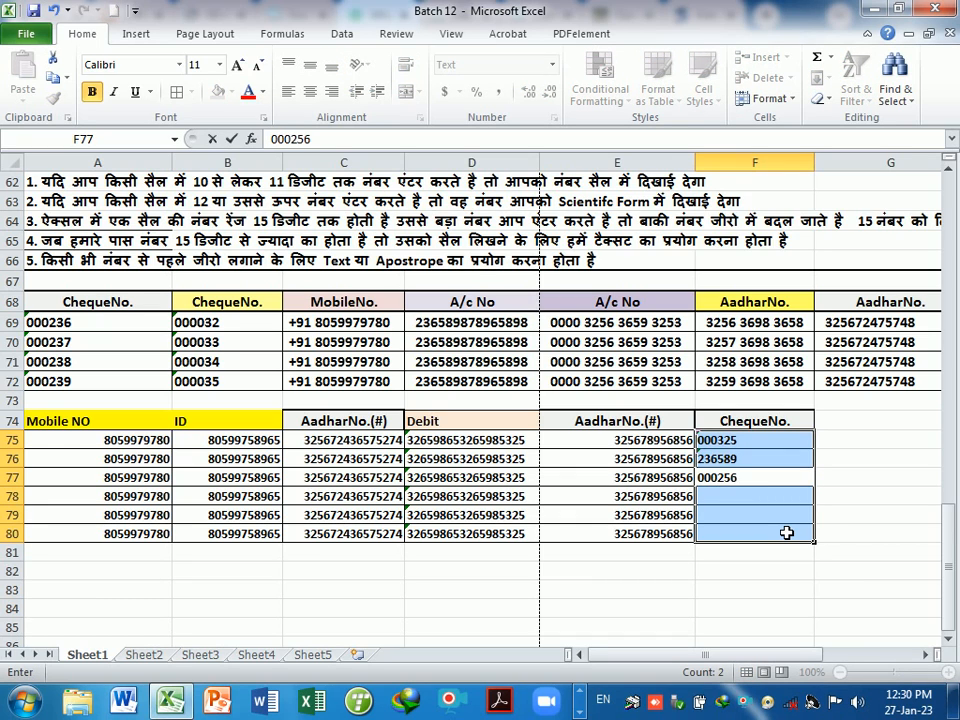
pyautogui.press('Return')
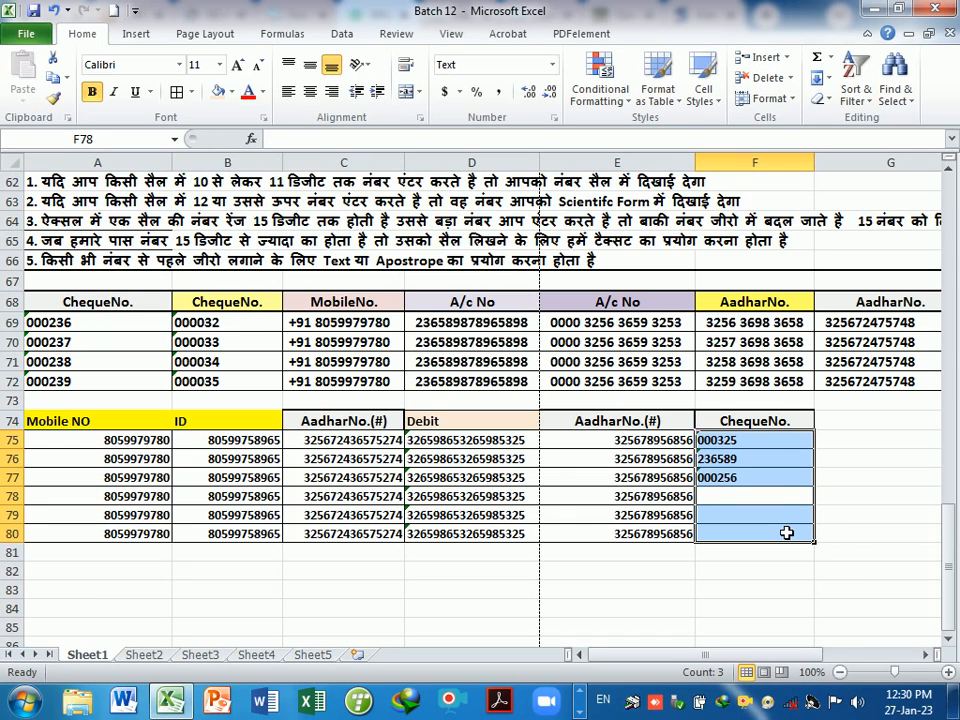
pyautogui.write('02562')
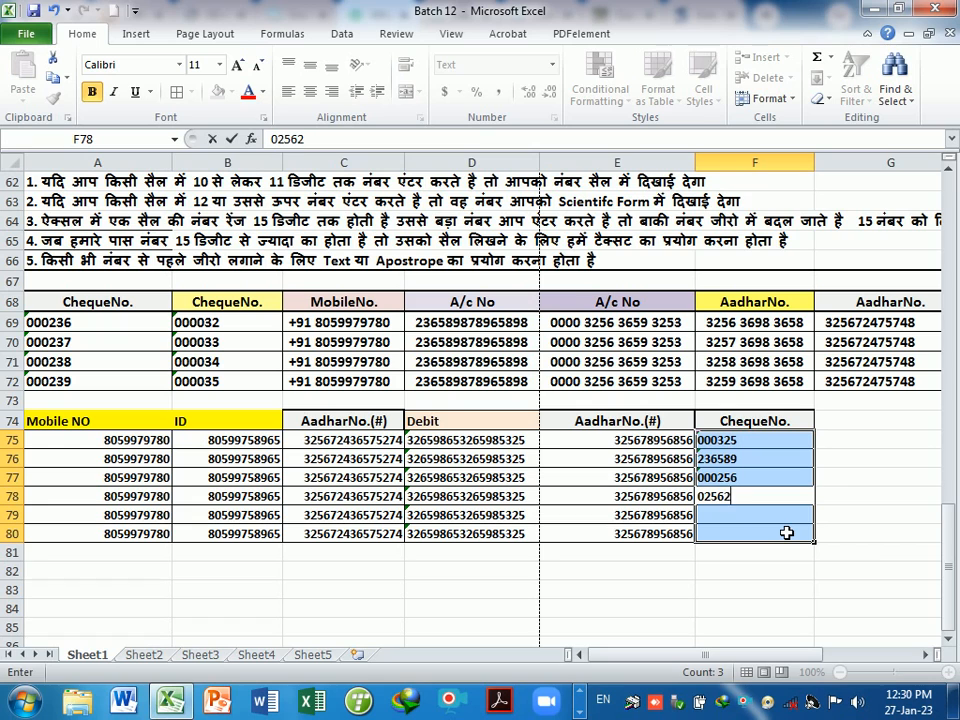
pyautogui.write('5')
pyautogui.press('Return')
pyautogui.write('00002')
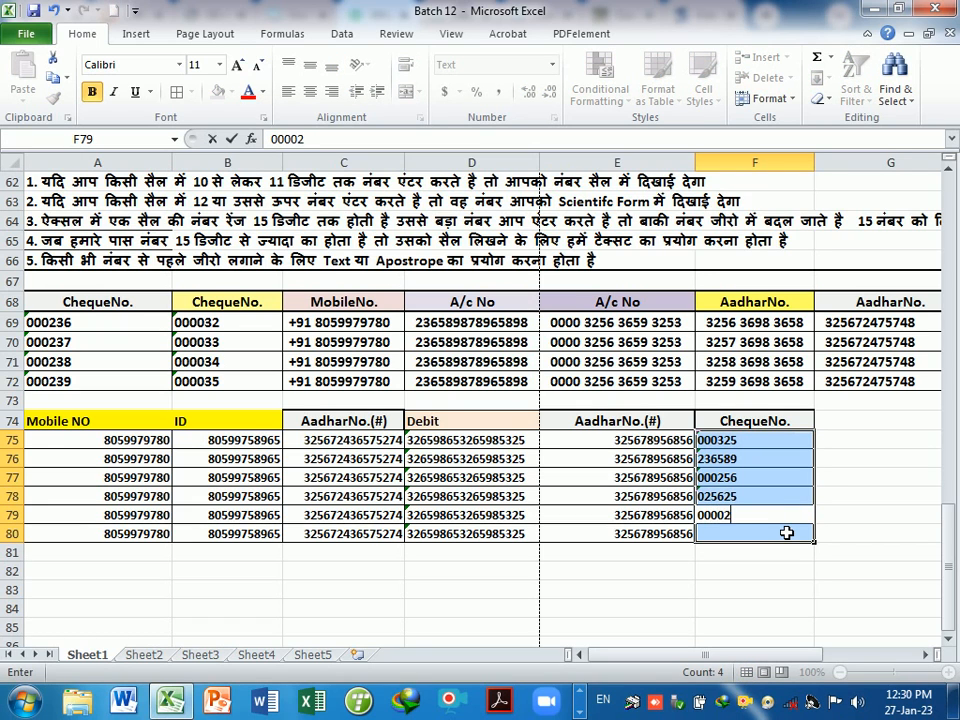
pyautogui.write('5')
pyautogui.press('Return')
pyautogui.write('00002')
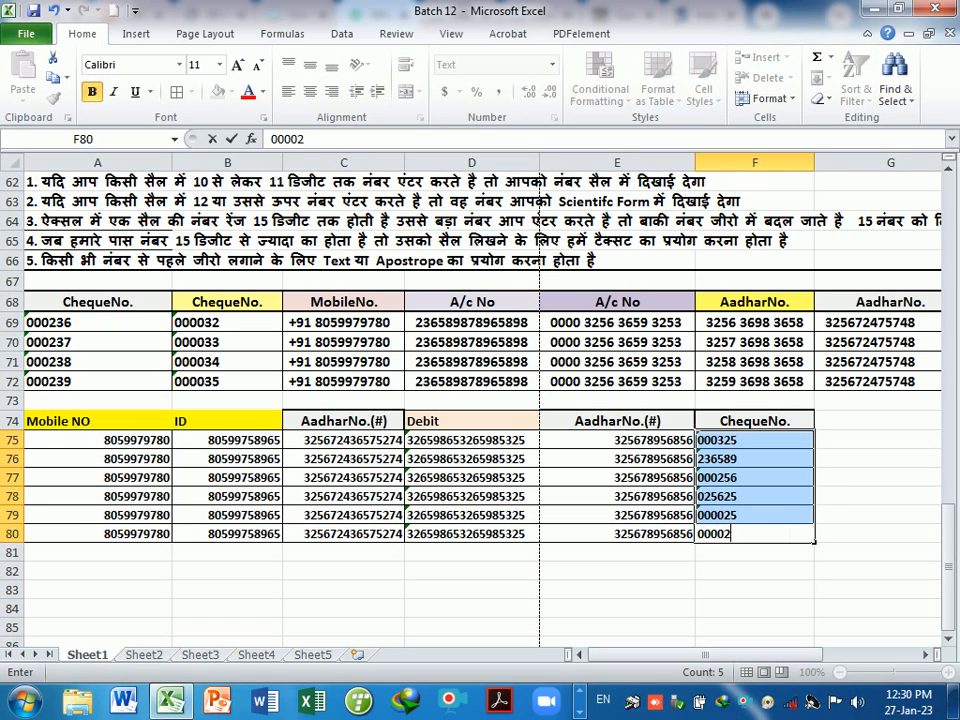
pyautogui.write('5')
pyautogui.press('Return')
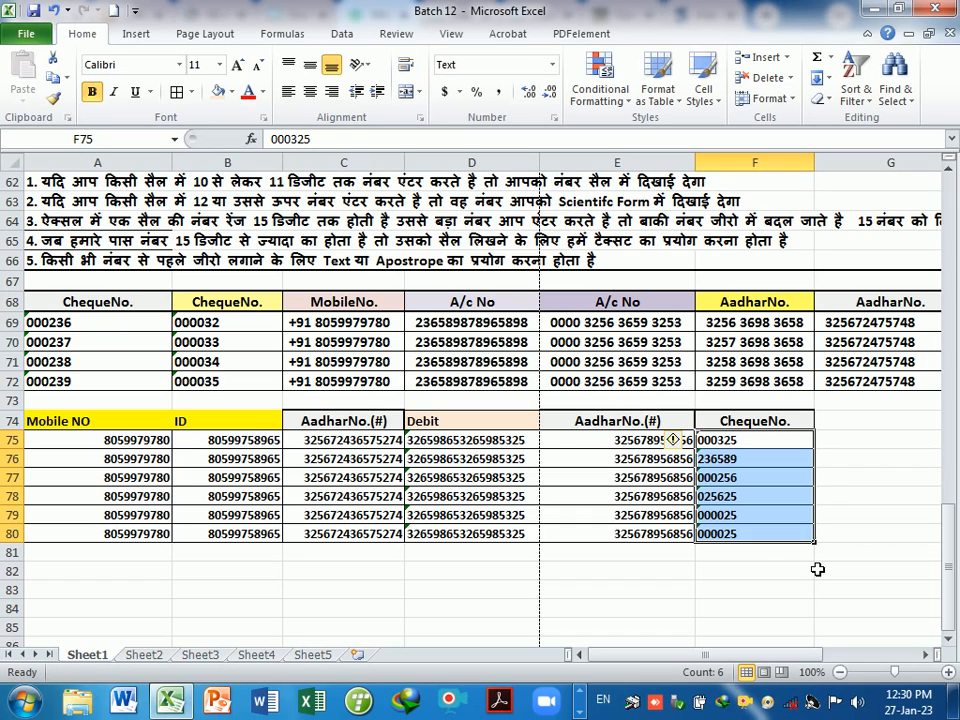
pyautogui.click(810, 571)
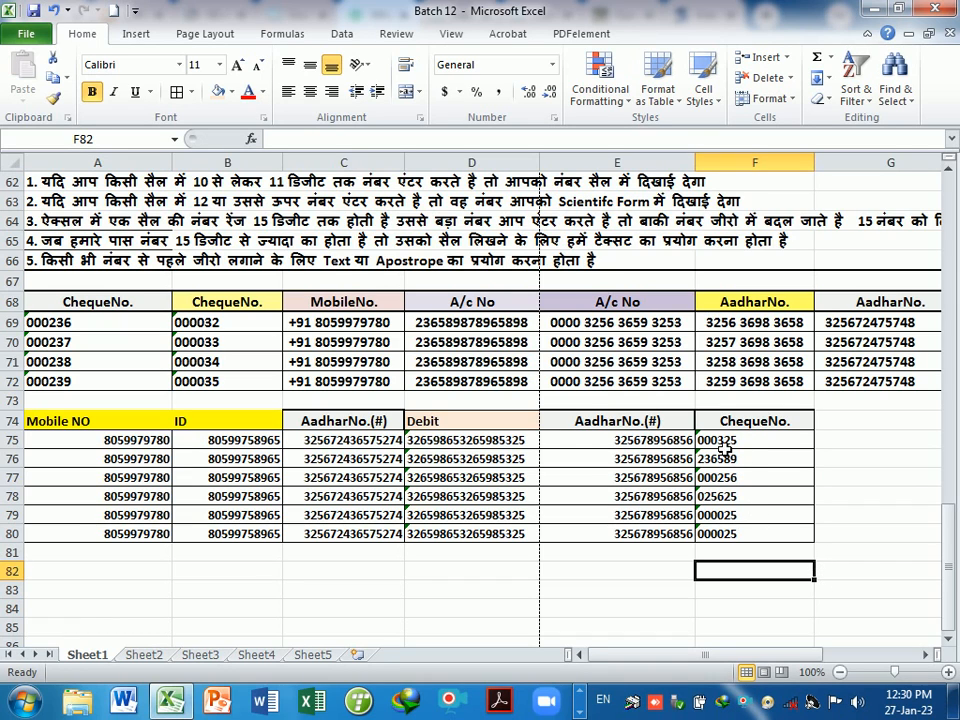
pyautogui.moveTo(725, 447); pyautogui.dragTo(733, 536)
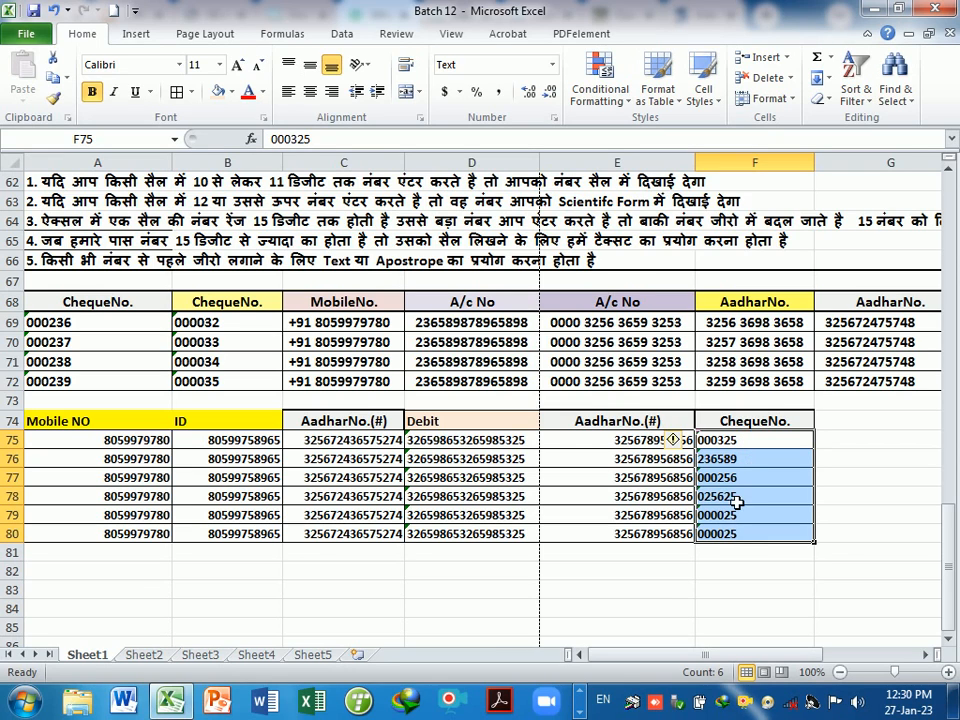
pyautogui.click(671, 593)
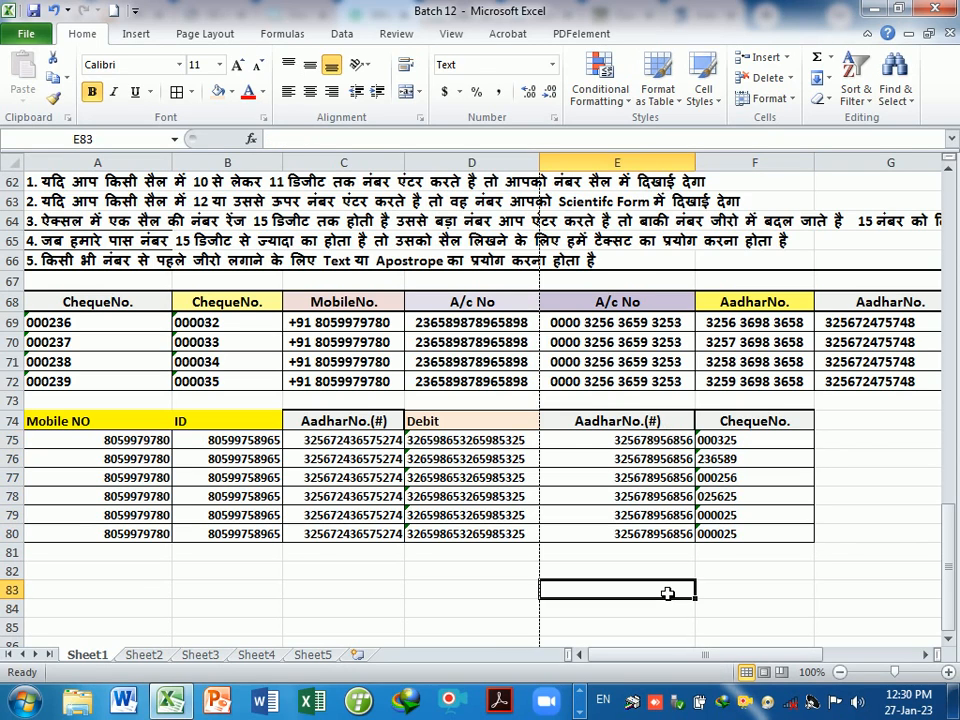
pyautogui.click(744, 574)
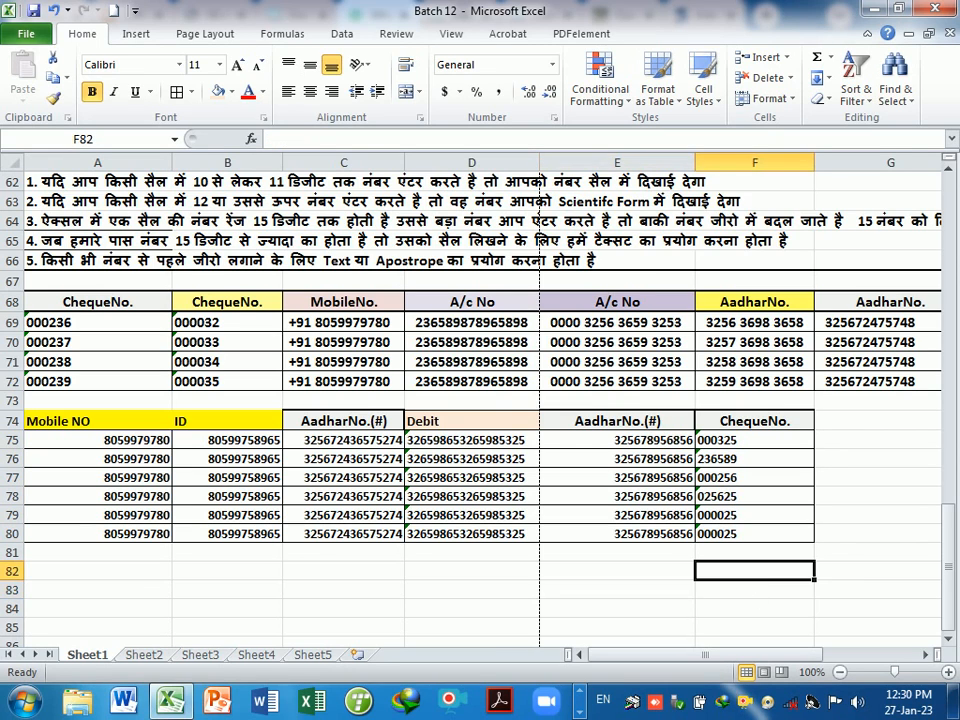
pyautogui.click(643, 570)
pyautogui.click(643, 533)
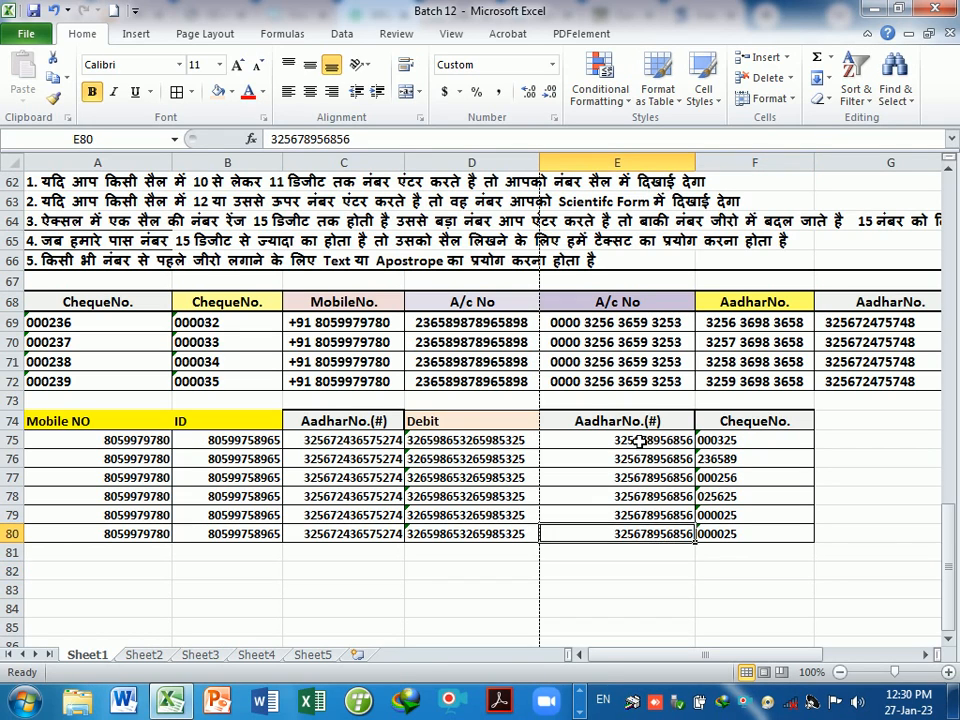
pyautogui.moveTo(643, 440); pyautogui.dragTo(643, 533)
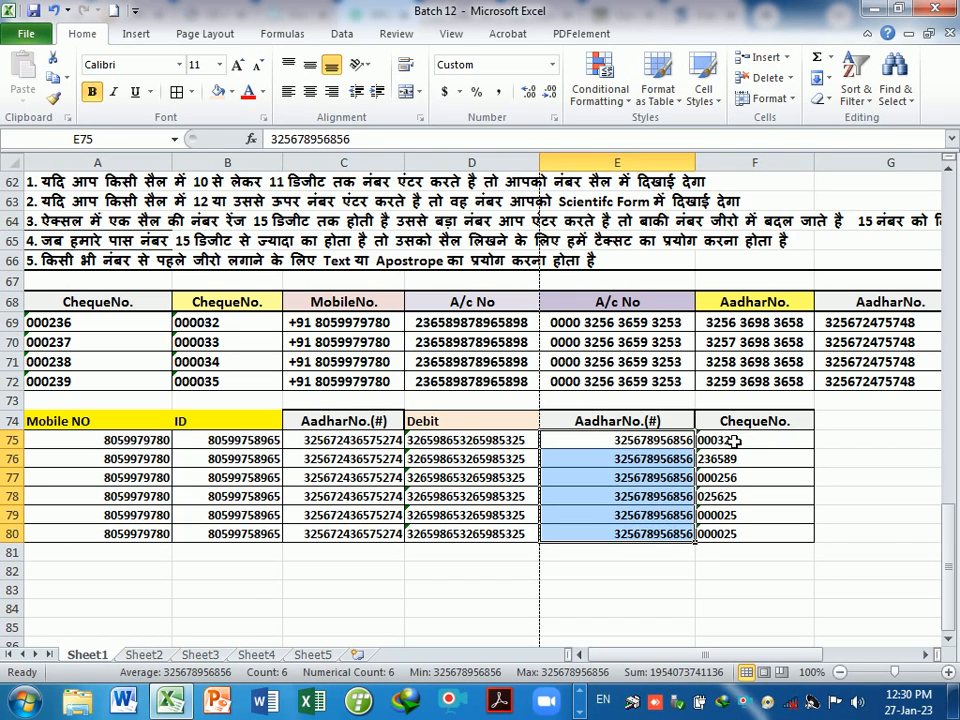
pyautogui.moveTo(724, 440); pyautogui.dragTo(733, 533)
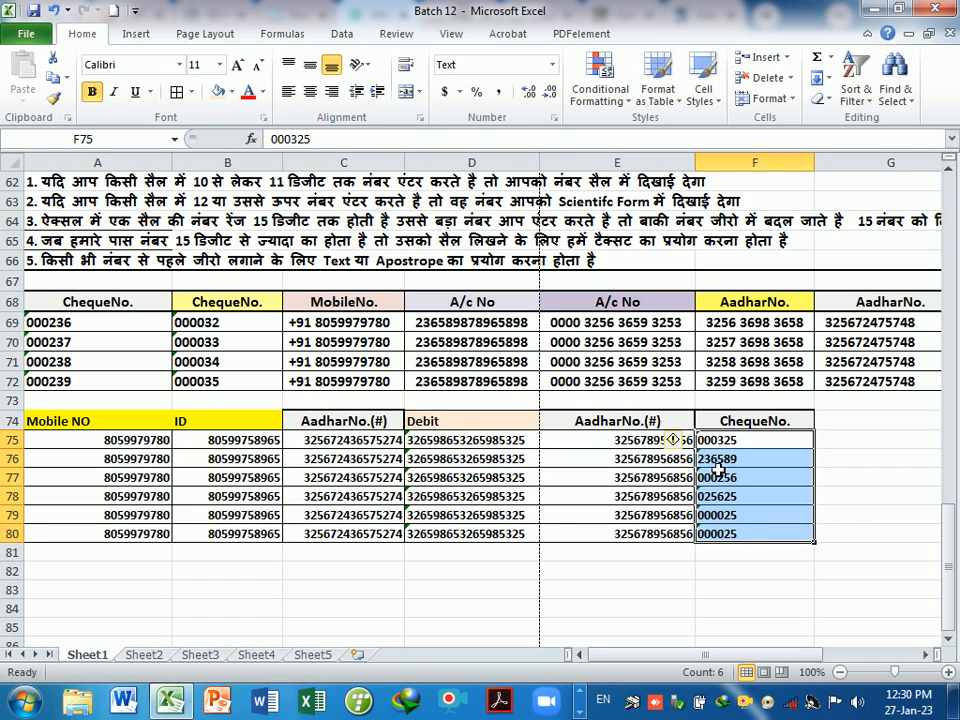
pyautogui.moveTo(355, 441); pyautogui.dragTo(366, 532)
pyautogui.moveTo(462, 440); pyautogui.dragTo(473, 545)
pyautogui.click(480, 553)
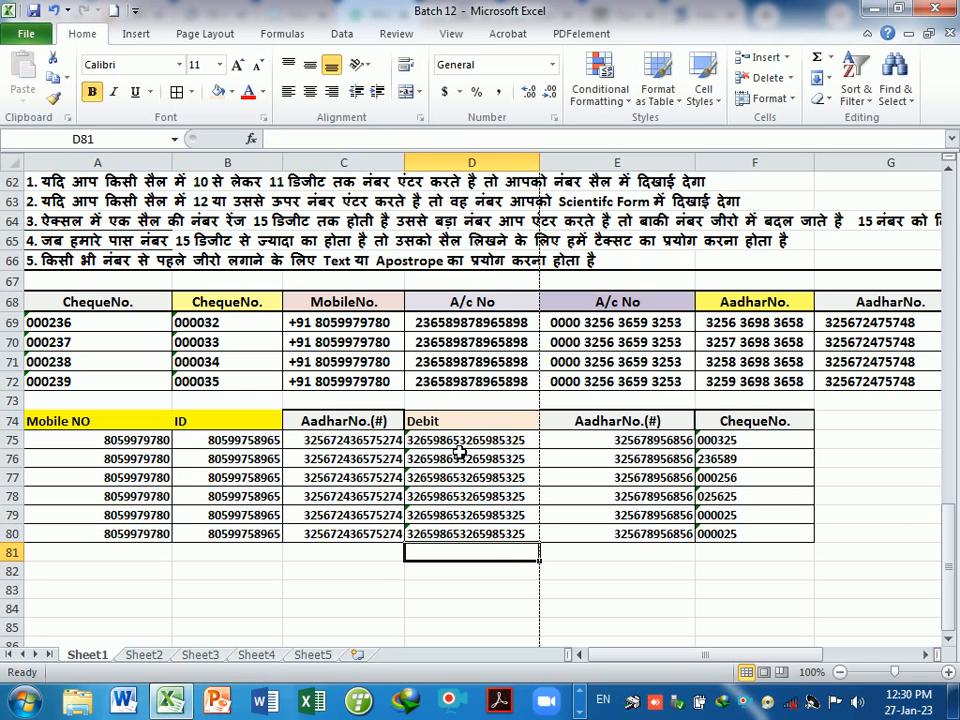
pyautogui.moveTo(460, 440); pyautogui.dragTo(465, 533)
pyautogui.click(352, 479)
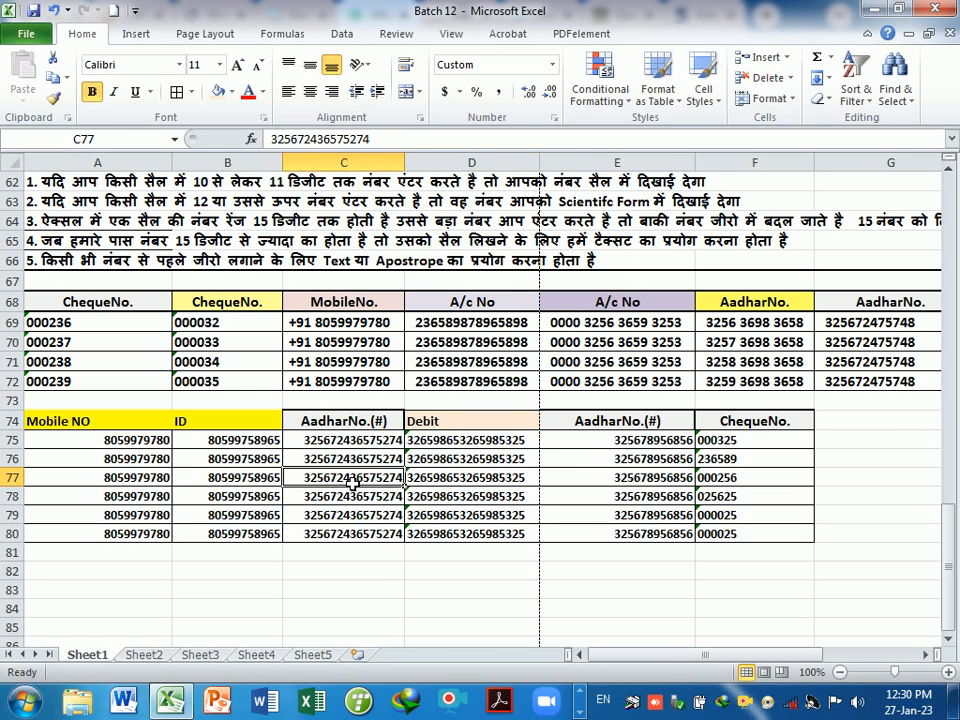
# - Enter test values 25663 and '265896 in cells E82 and E83
pyautogui.click(600, 590)
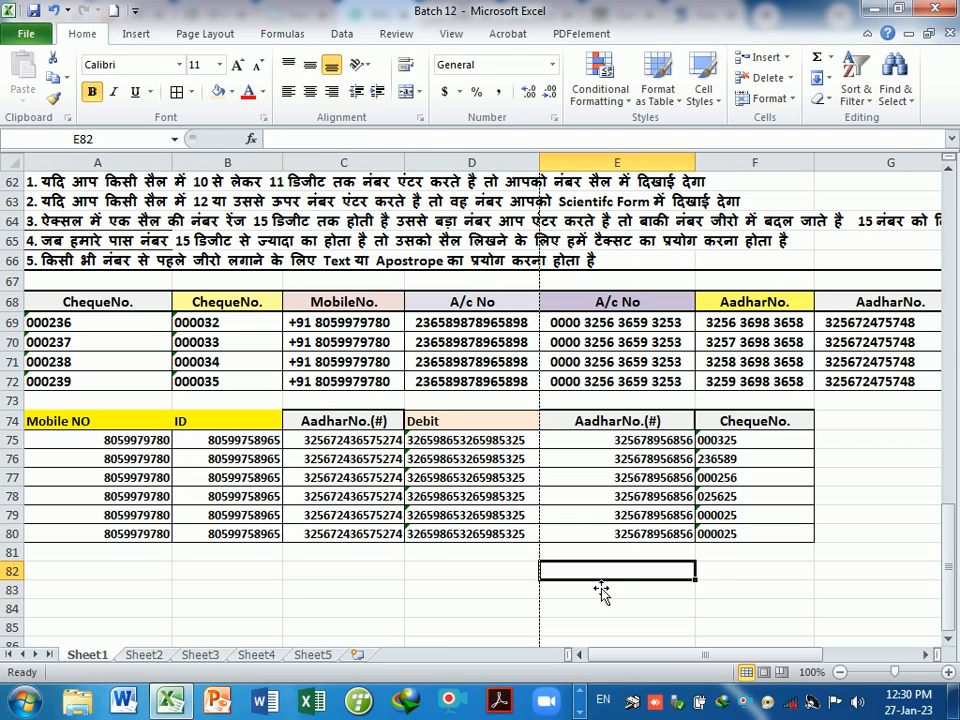
pyautogui.write('25663')
pyautogui.press('Return')
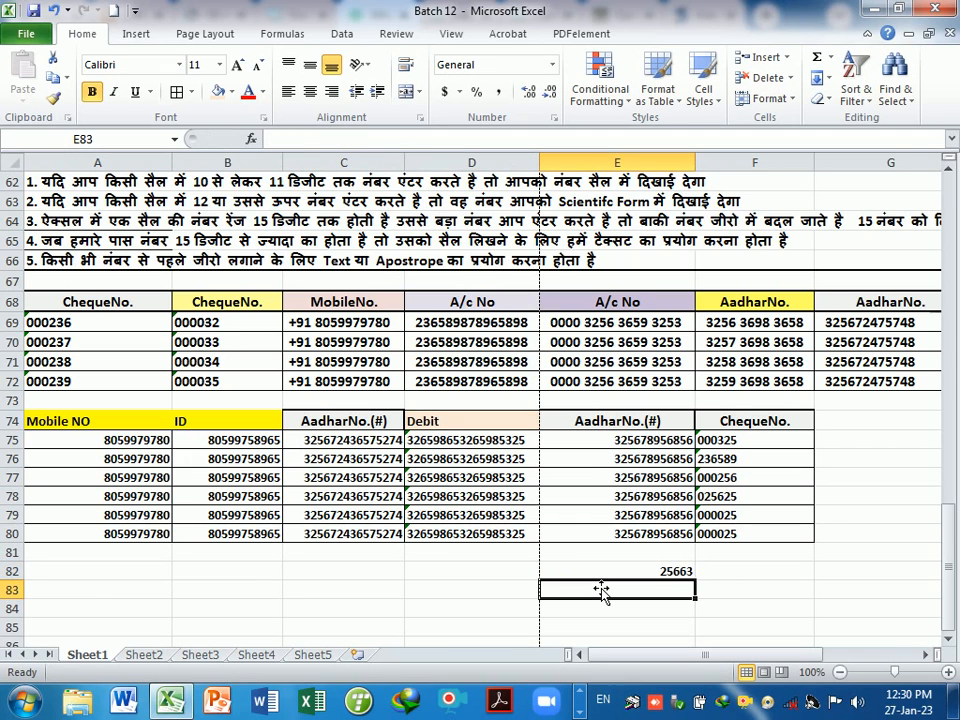
pyautogui.write("'")
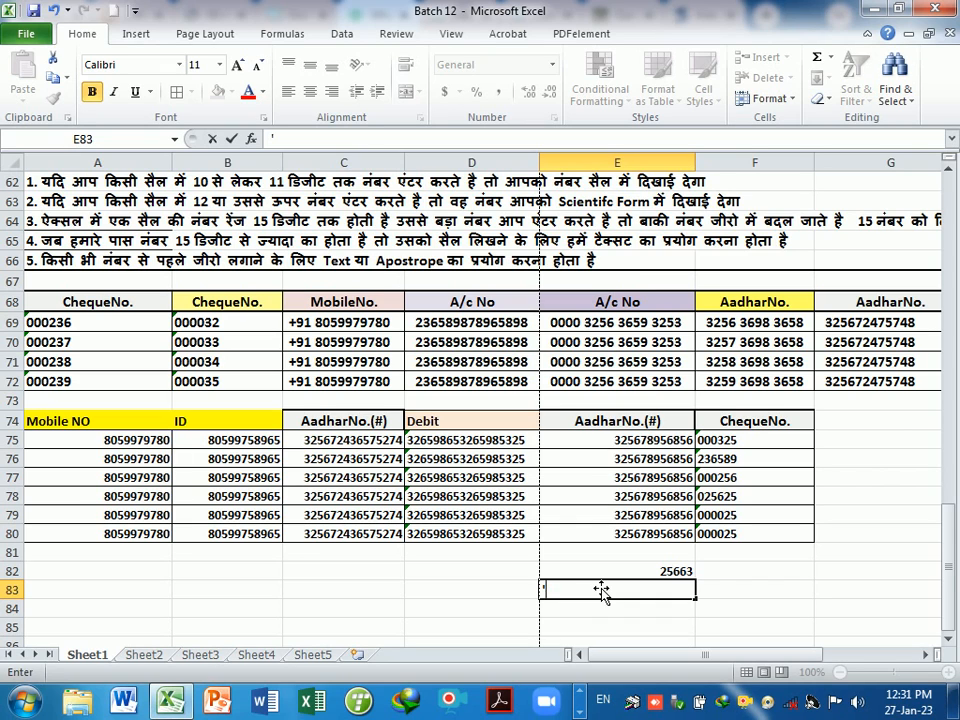
pyautogui.write('265896')
pyautogui.press('Return')
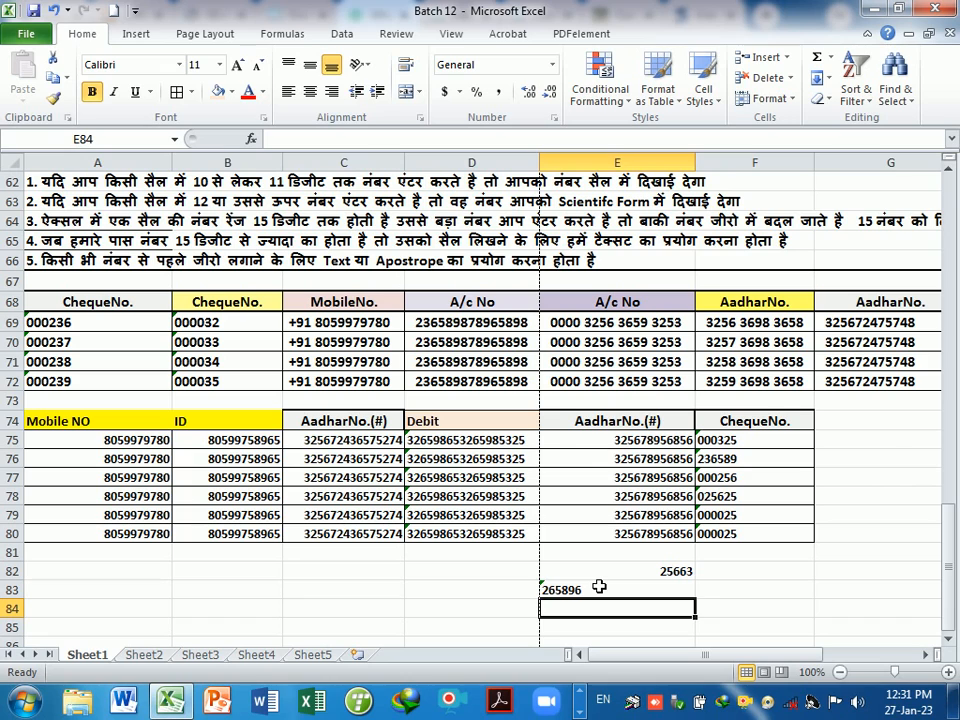
# - Delete the test values from E83 and E82
pyautogui.click(605, 590)
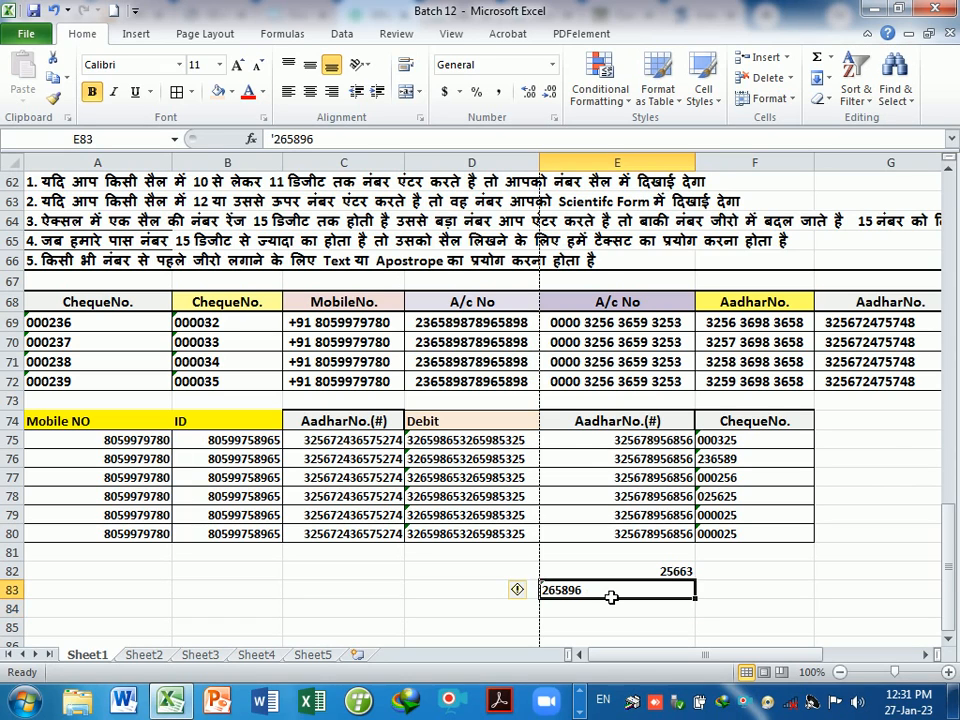
pyautogui.click(615, 610)
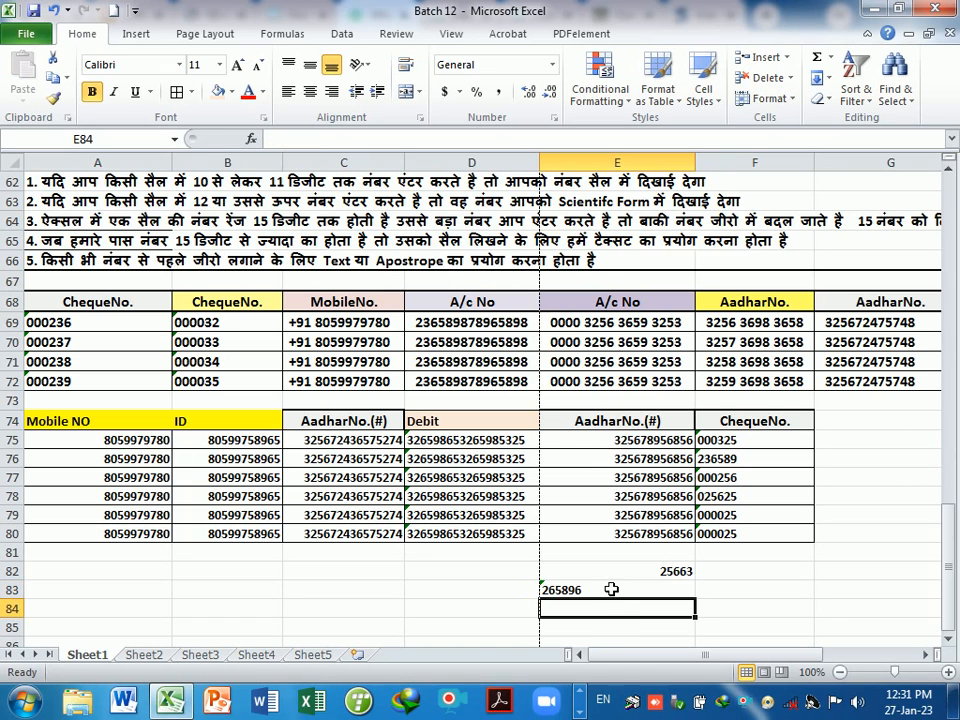
pyautogui.click(614, 591)
pyautogui.press('Delete')
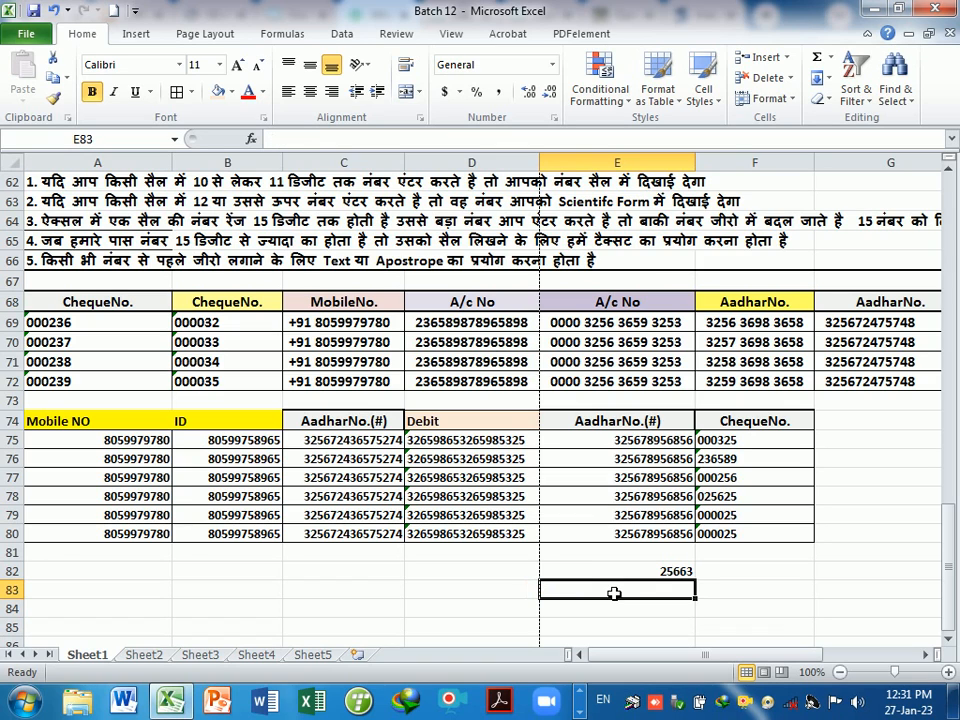
pyautogui.click(622, 571)
pyautogui.press('Delete')
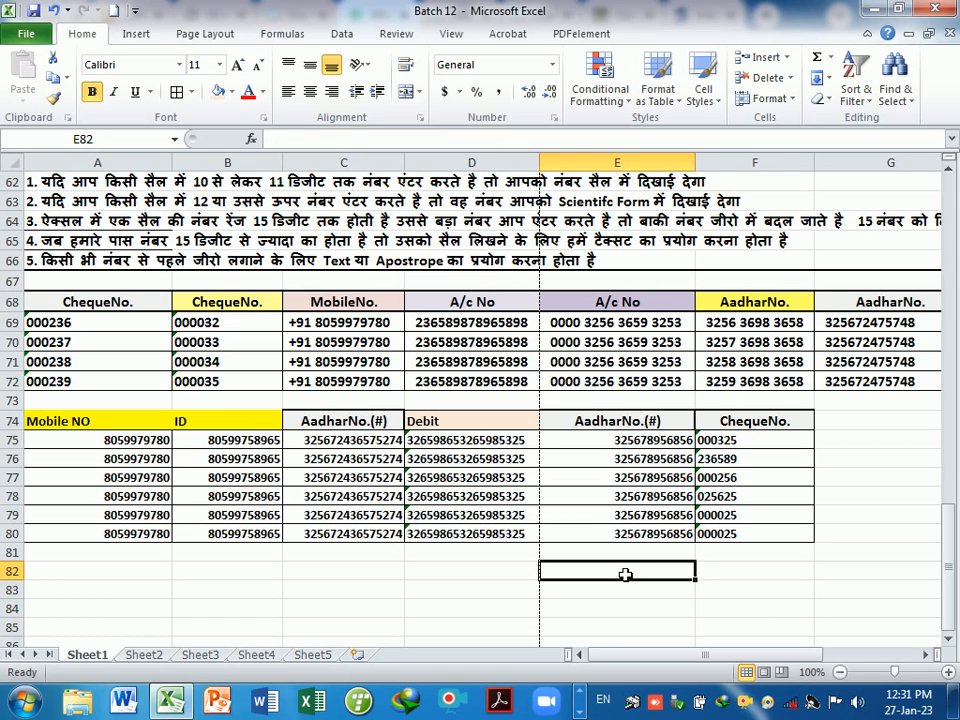
# - Enter the header 'ChequeNo. in G74 and cheque number '000236 in G75
pyautogui.click(834, 428)
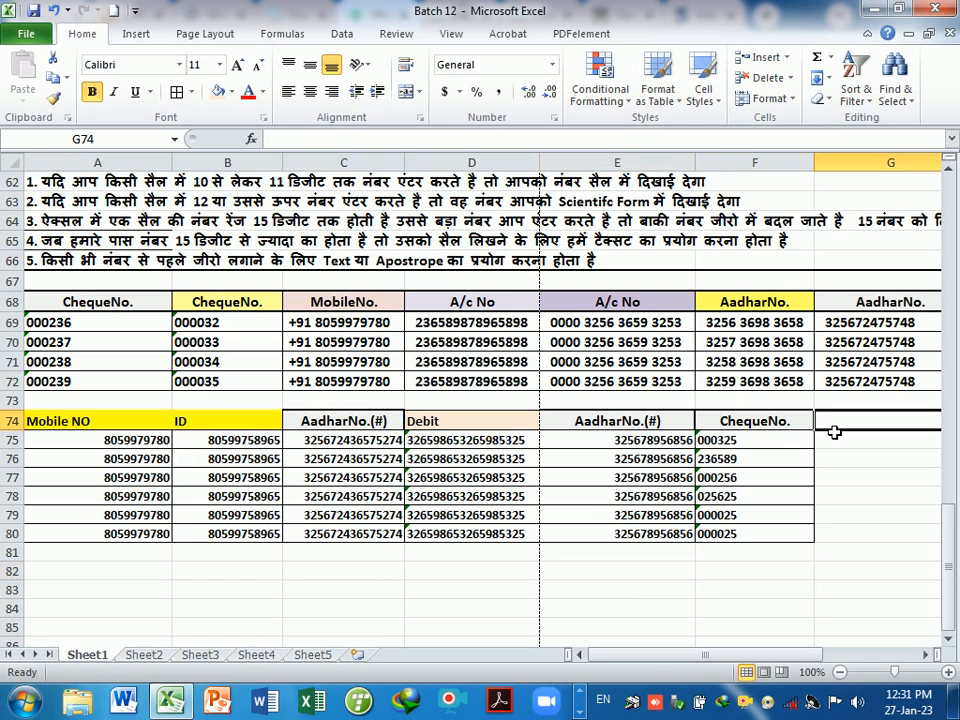
pyautogui.write("'ChequeNo.")
pyautogui.press('Return')
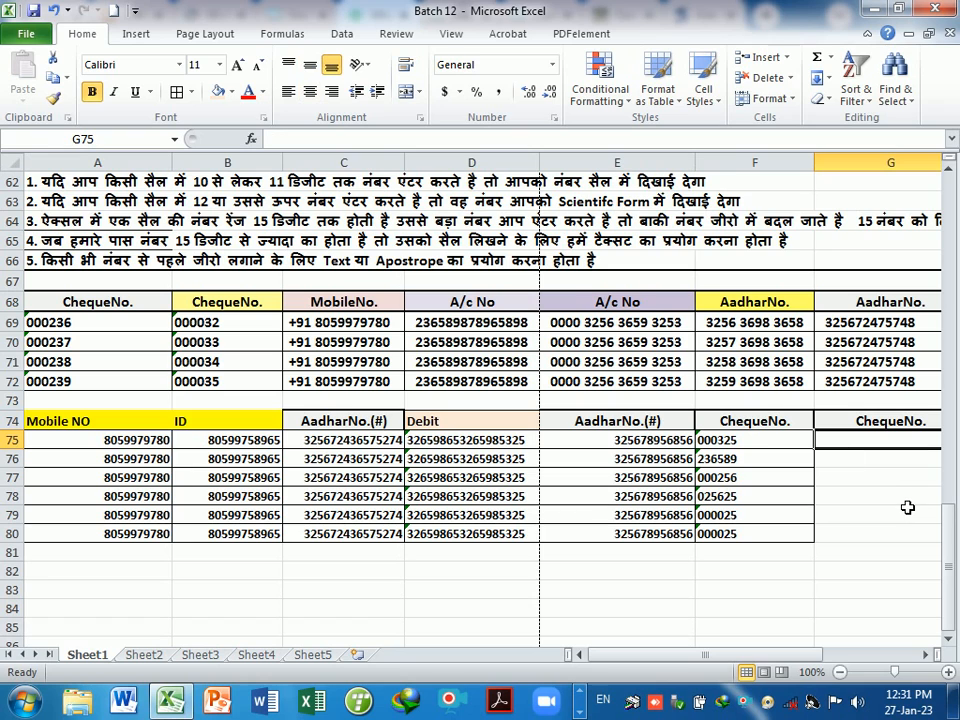
pyautogui.write("'")
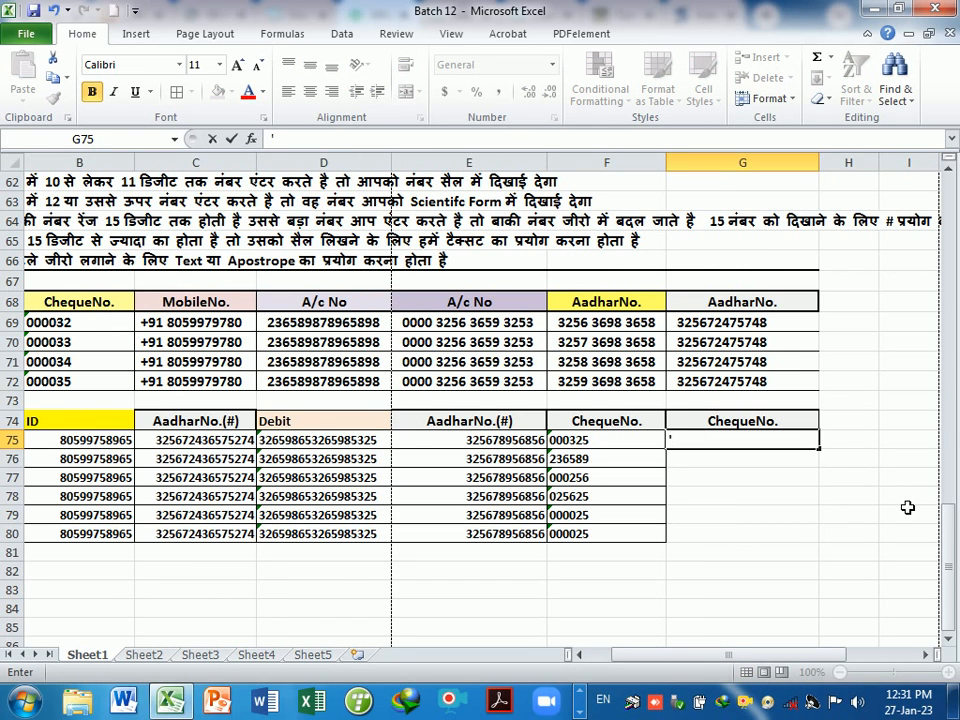
pyautogui.write('0000')
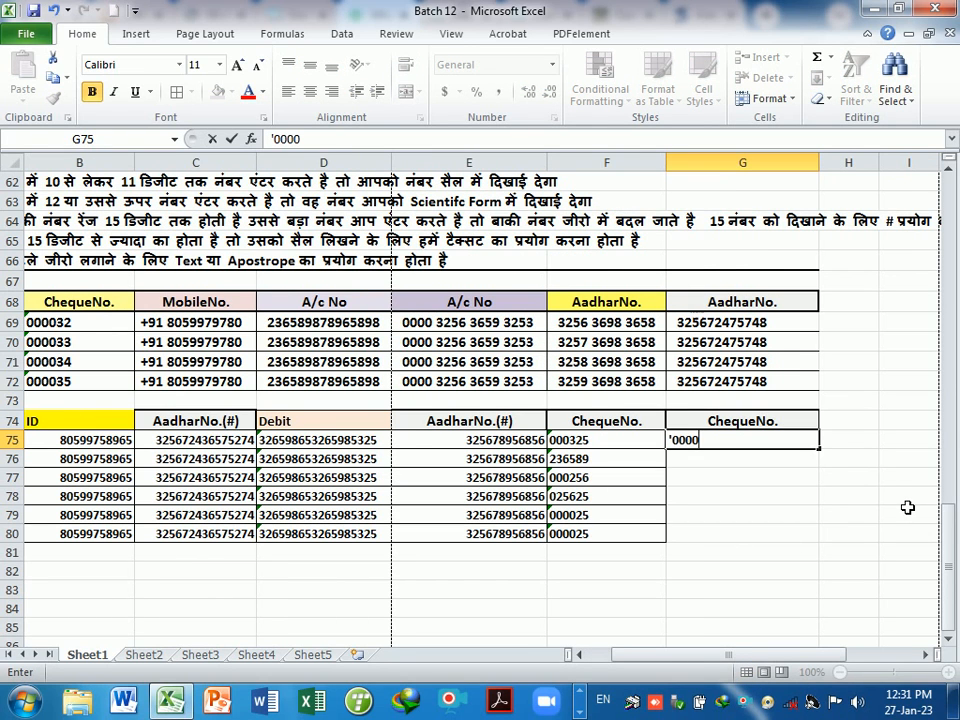
pyautogui.press('BackSpace')
pyautogui.write('236')
pyautogui.press('Return')
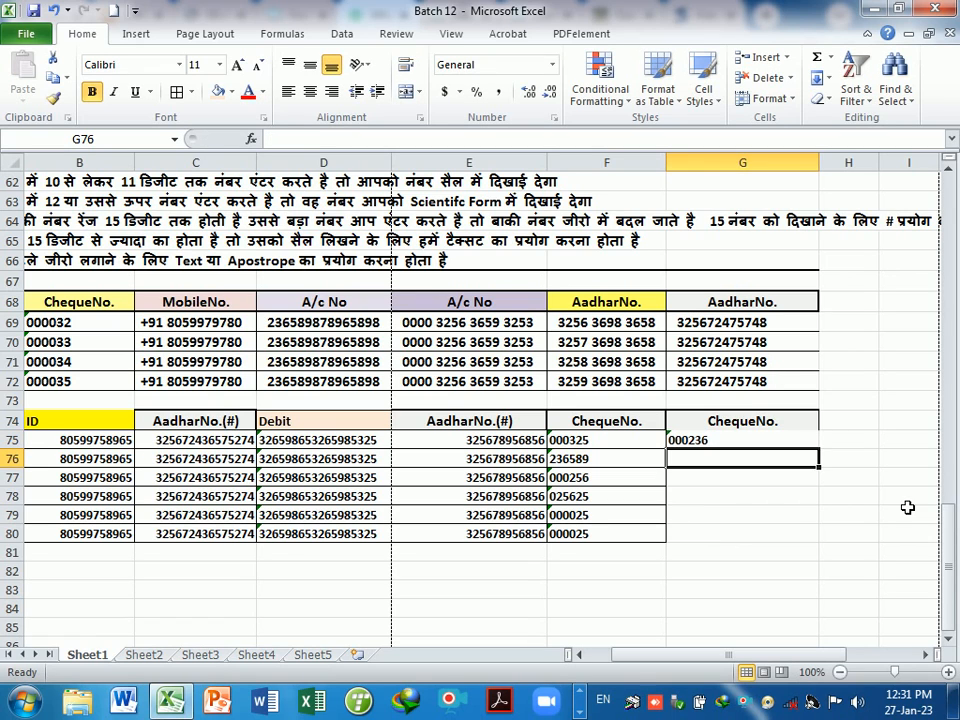
# - Enter '025656, '000253, '000256 and '000258 as text in G76:G79
pyautogui.write("'025656")
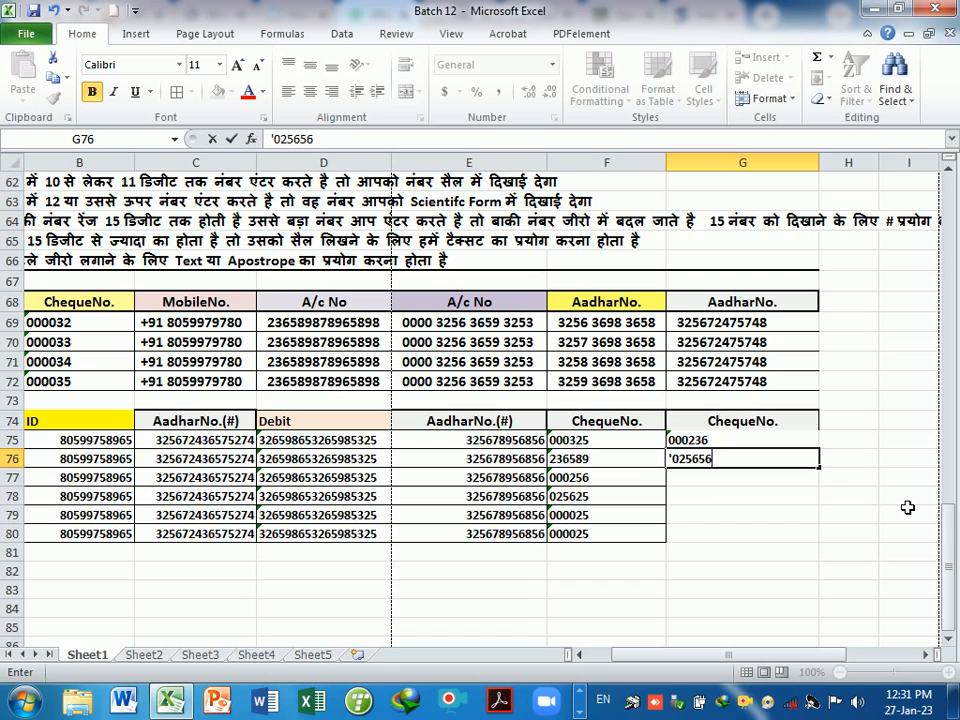
pyautogui.press('Return')
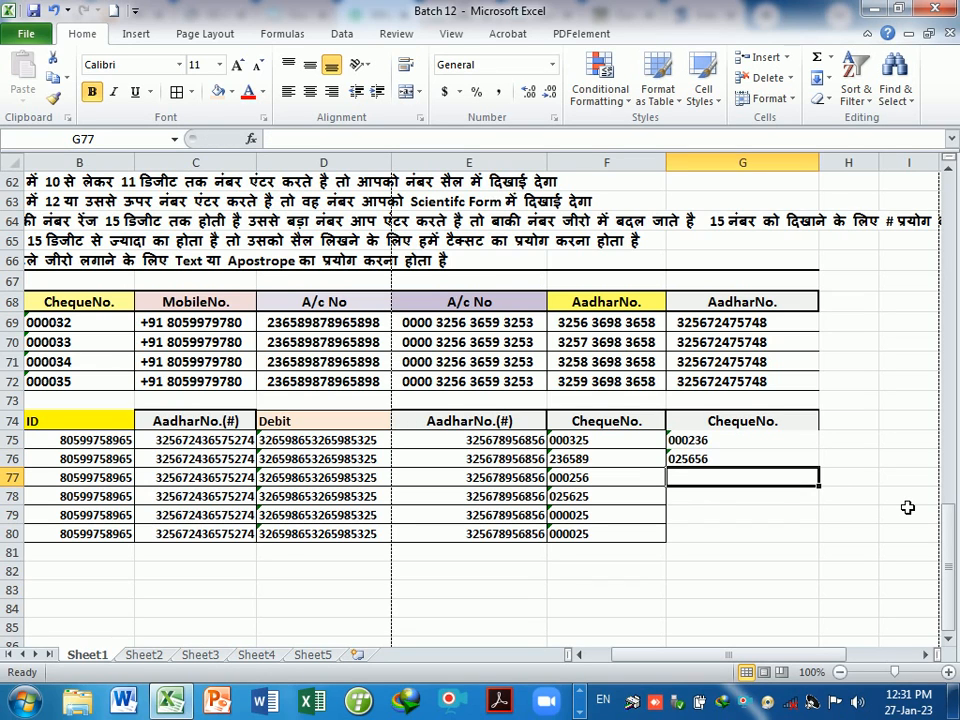
pyautogui.write("'000253")
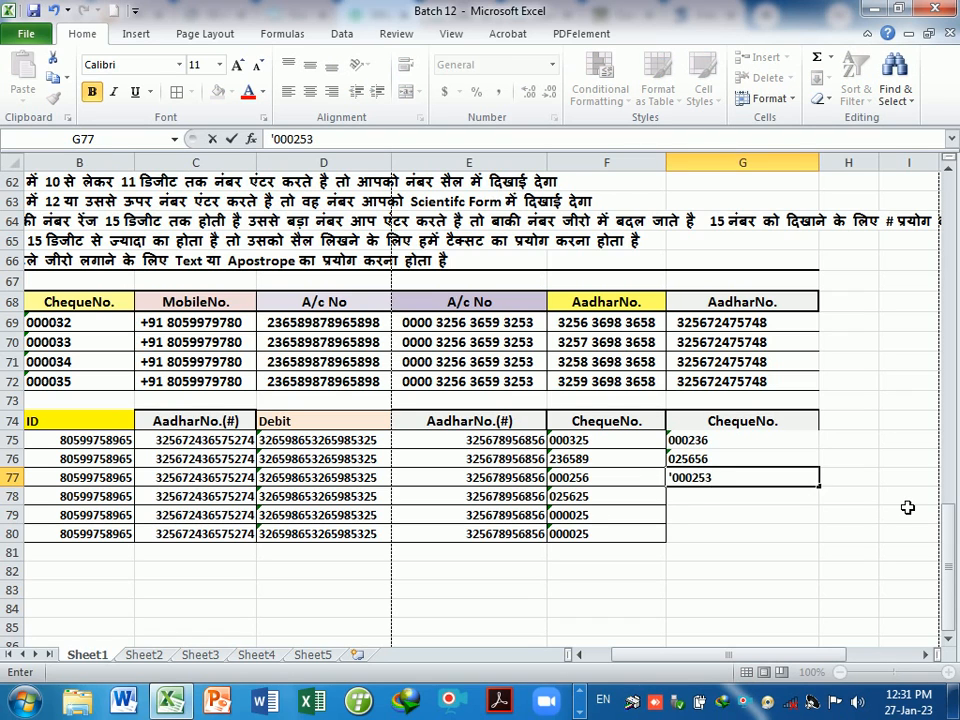
pyautogui.press('Return')
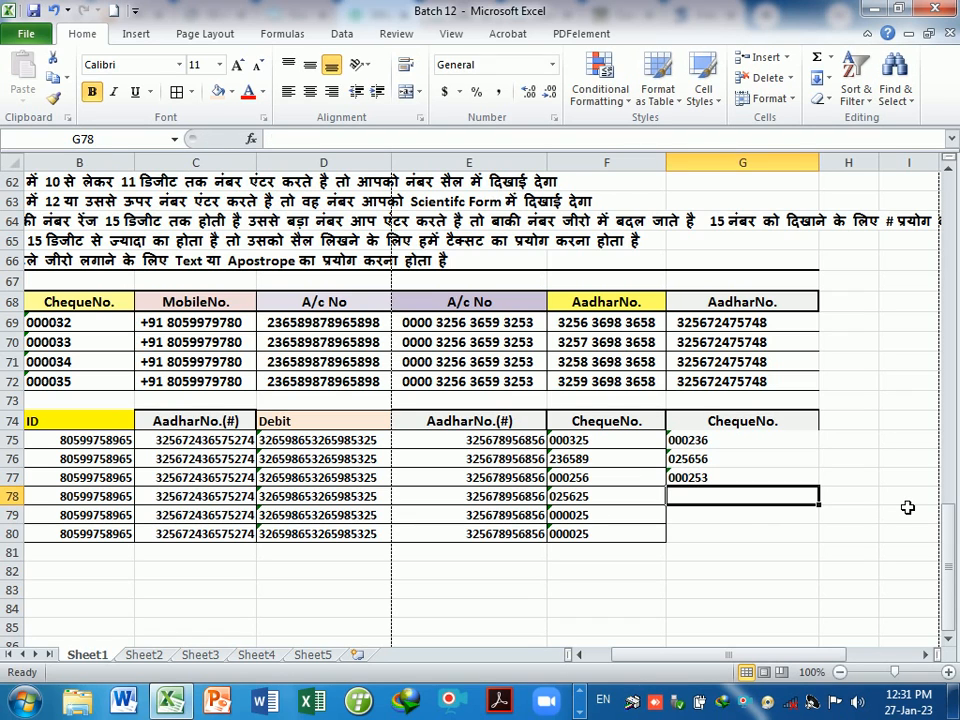
pyautogui.write("'000256")
pyautogui.press('Return')
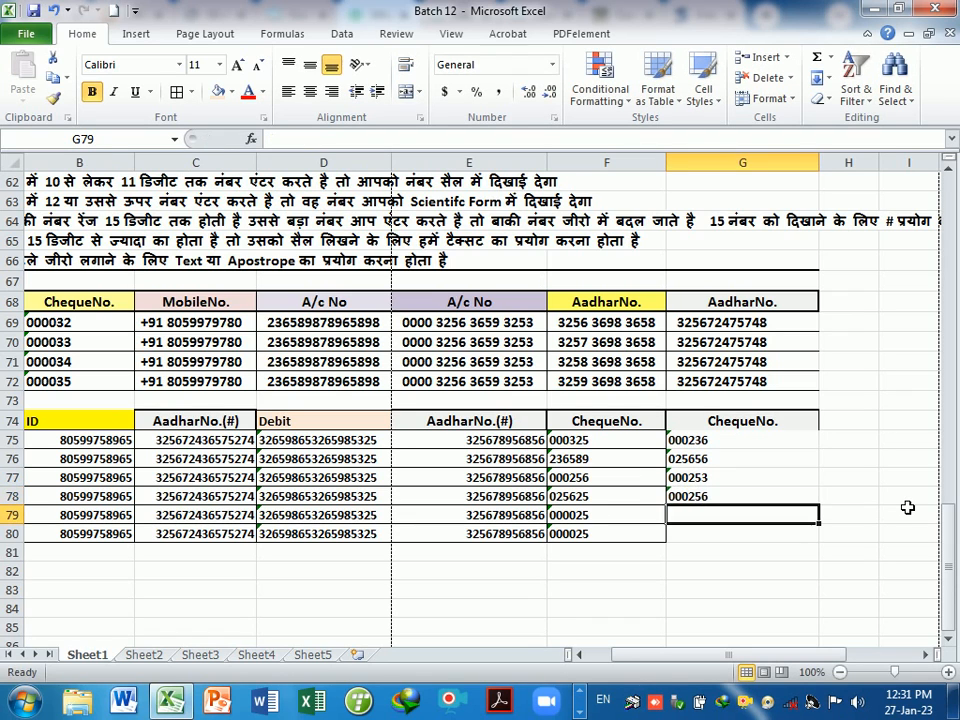
pyautogui.write("'000258")
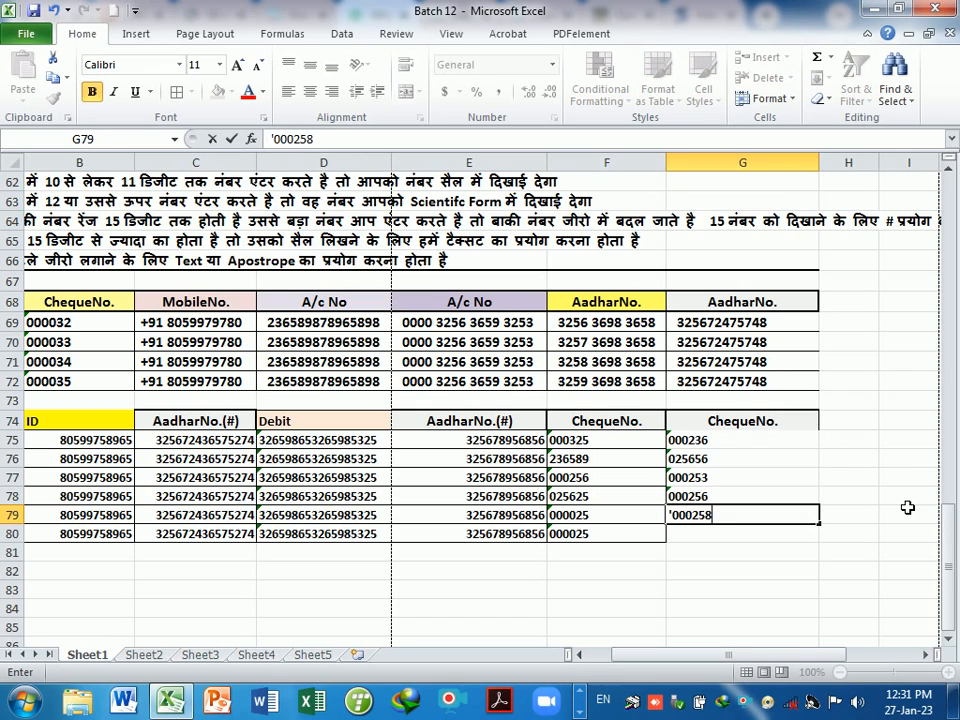
pyautogui.press('Return')
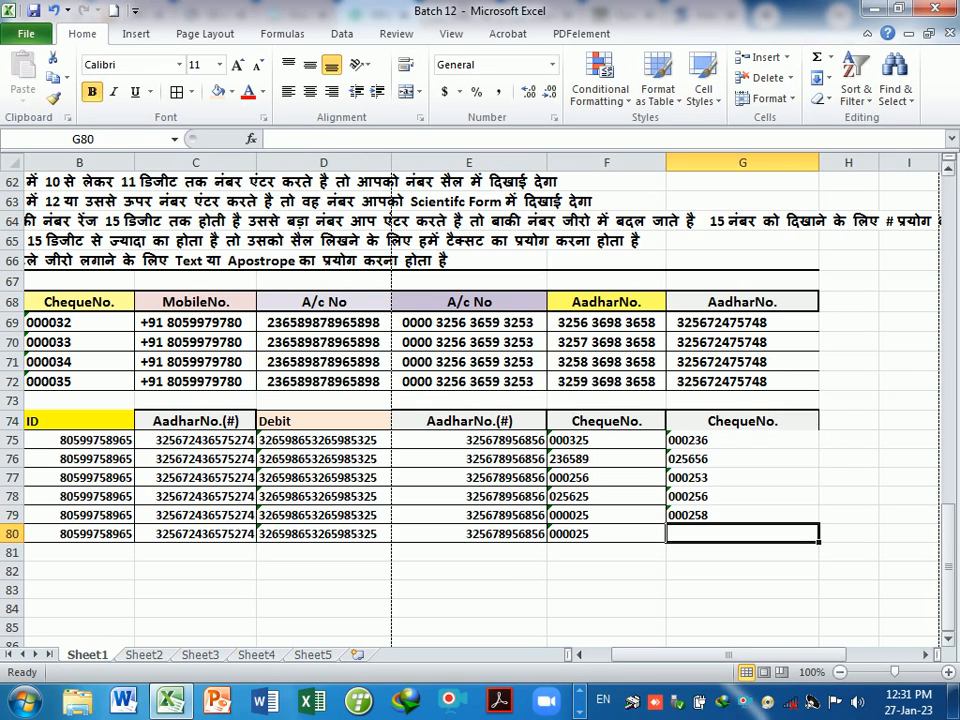
# - Copy the A/c No header from E68 into E82, then select E83 beneath it
pyautogui.moveTo(680, 655); pyautogui.dragTo(662, 665)
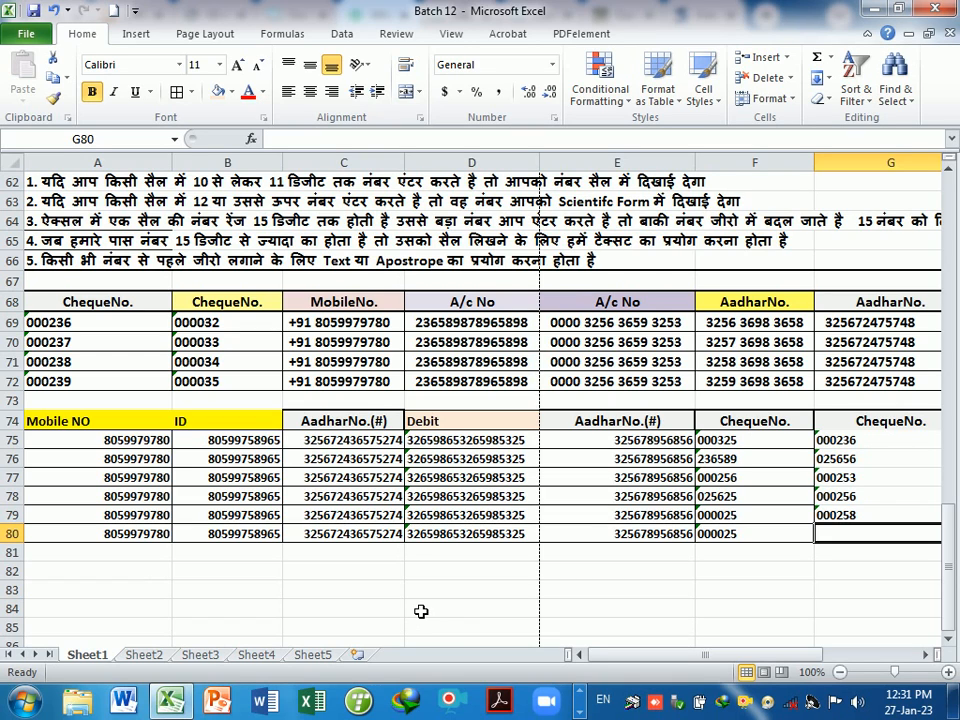
pyautogui.click(582, 309)
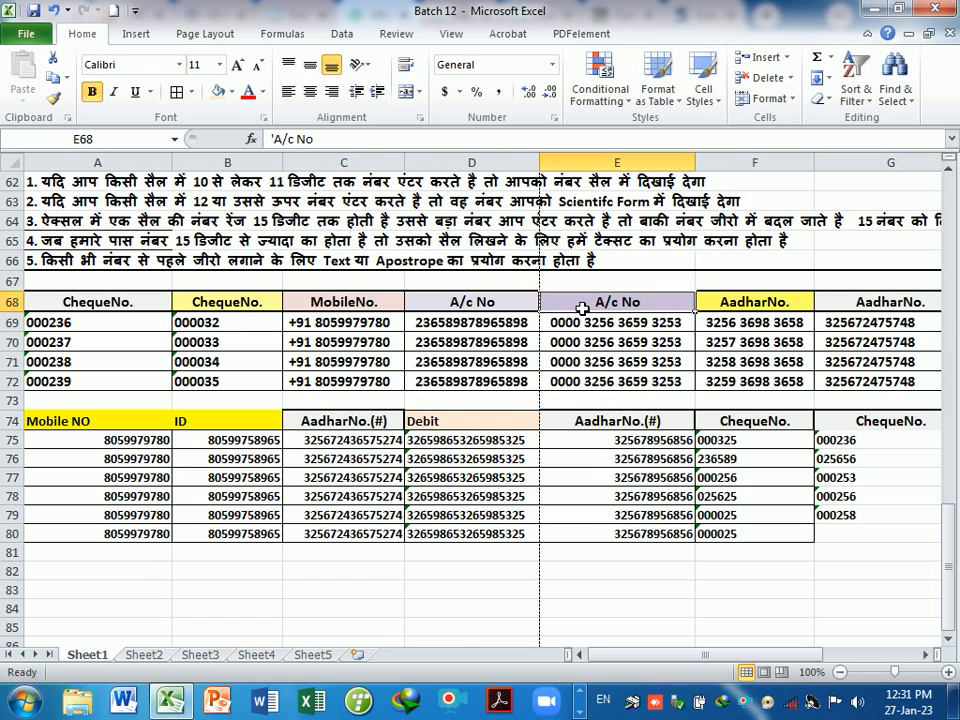
pyautogui.hotkey('ctrl', 'c')
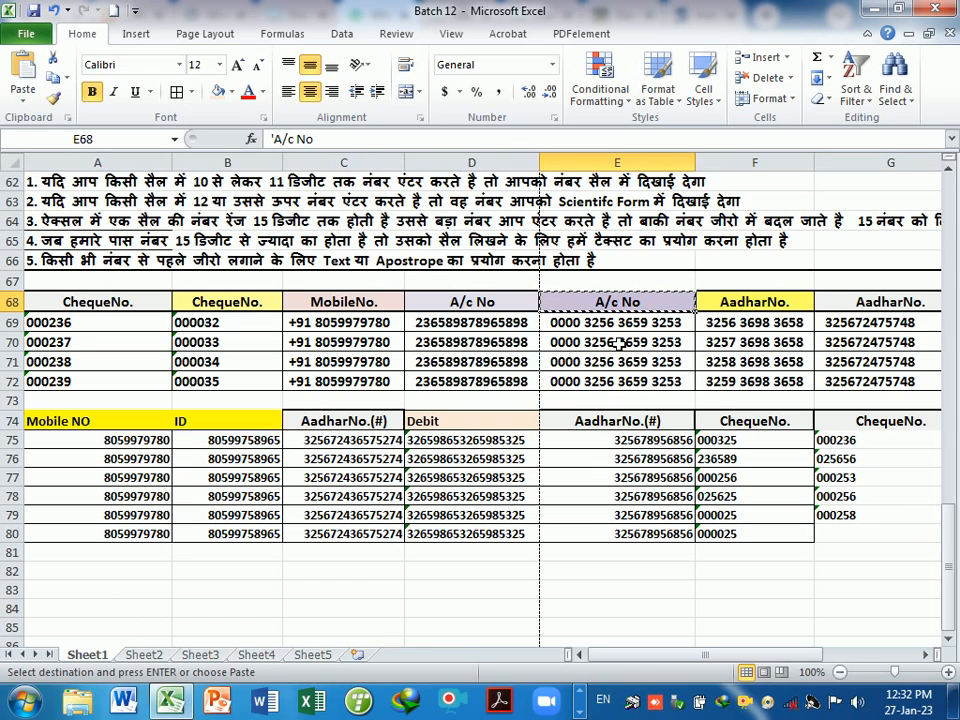
pyautogui.click(611, 575)
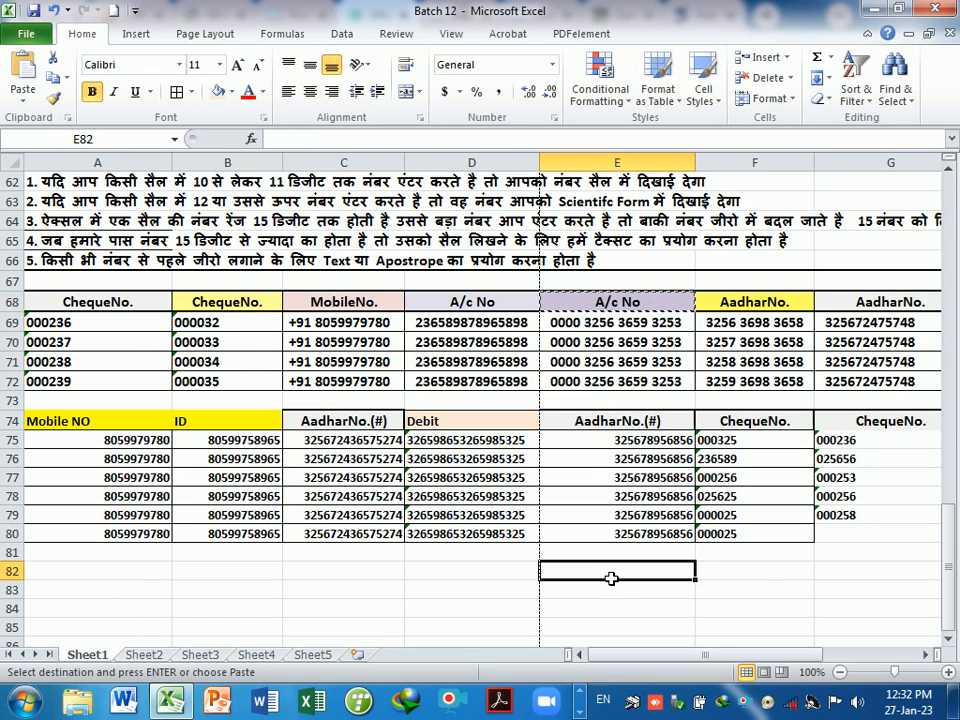
pyautogui.press('Return')
pyautogui.click(624, 608)
pyautogui.scroll(-1, 626, 610)
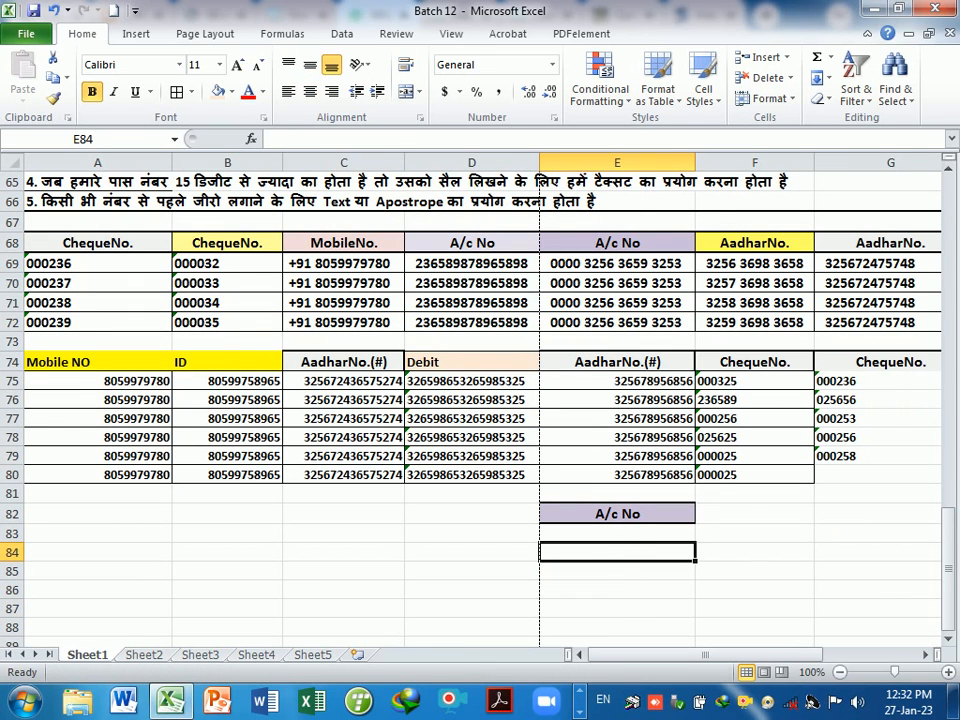
pyautogui.press('Up')
pyautogui.click(624, 576)
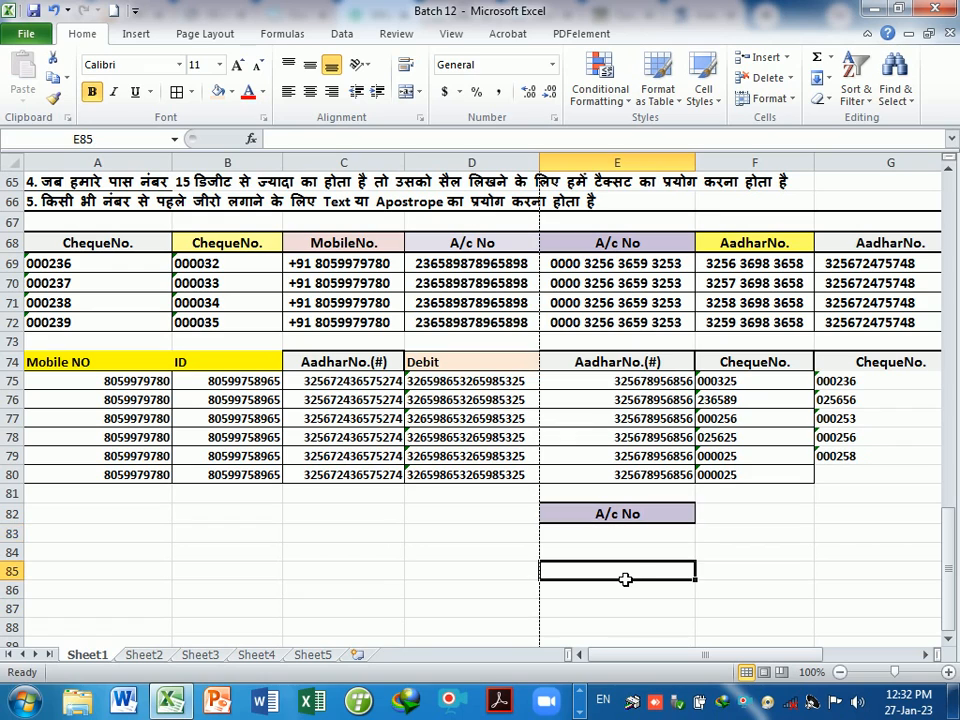
pyautogui.click(622, 542)
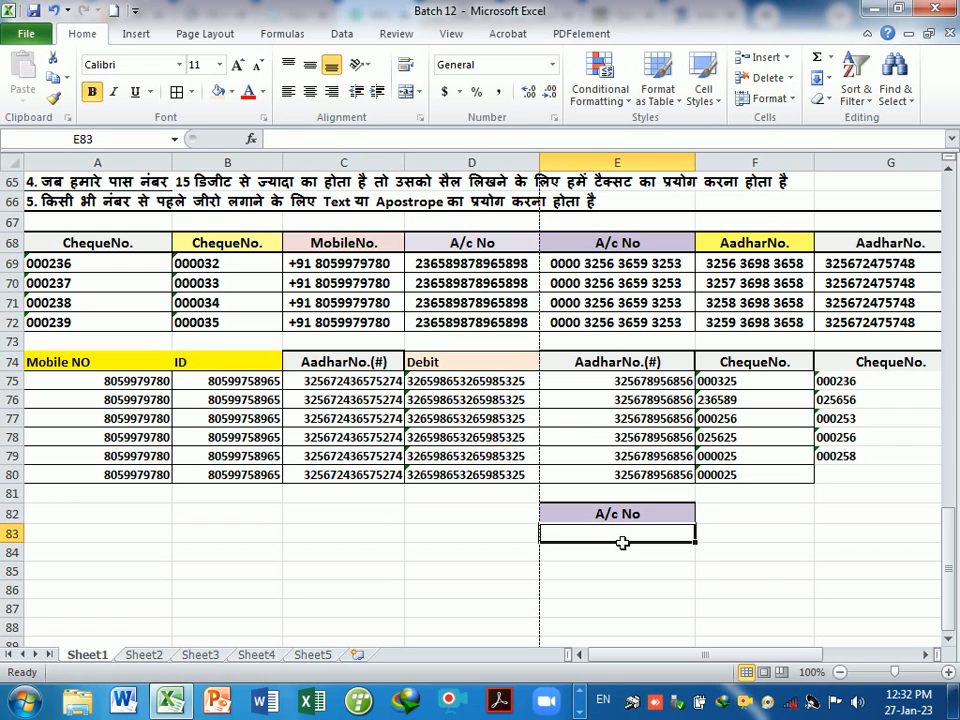
# - Enter the zero-prefixed 12-digit account number in E83 with an apostrophe so it stays text
pyautogui.write("'")
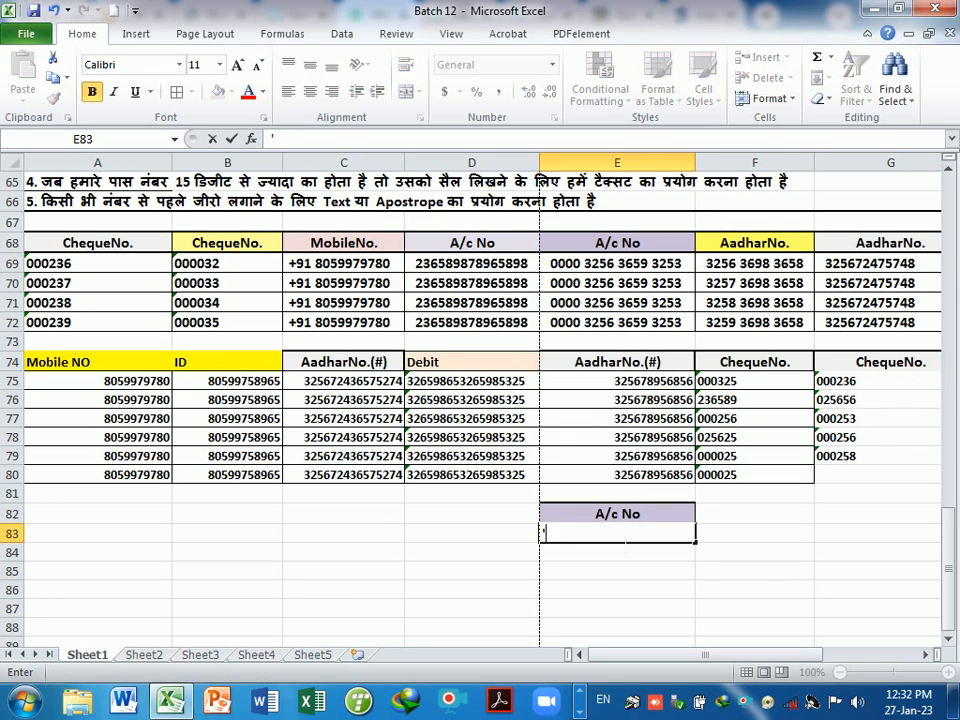
pyautogui.write('0000')
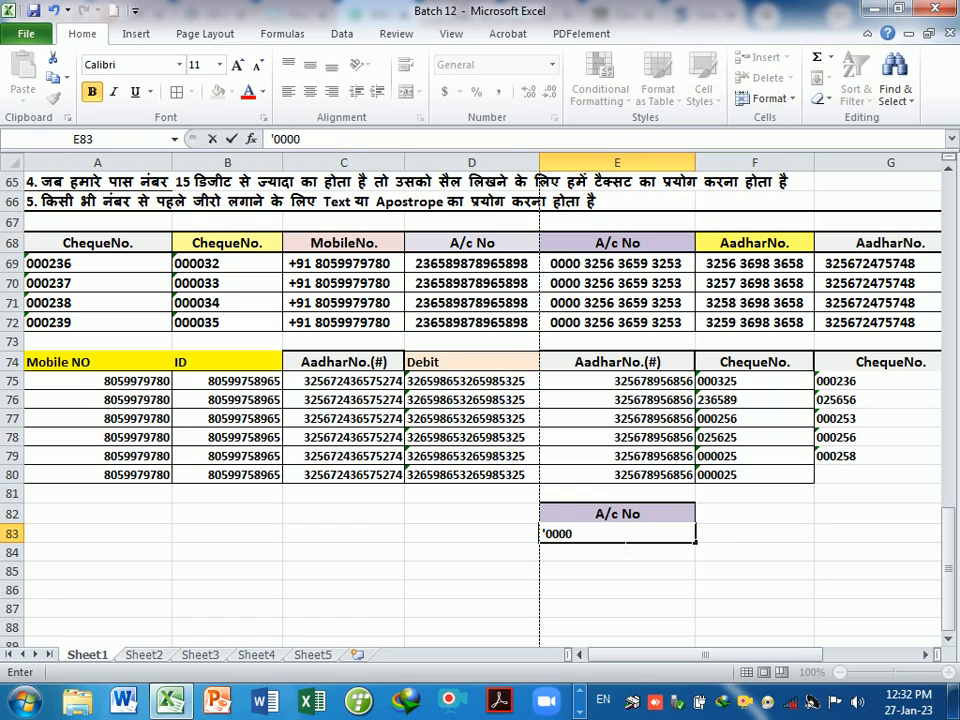
pyautogui.write('236589')
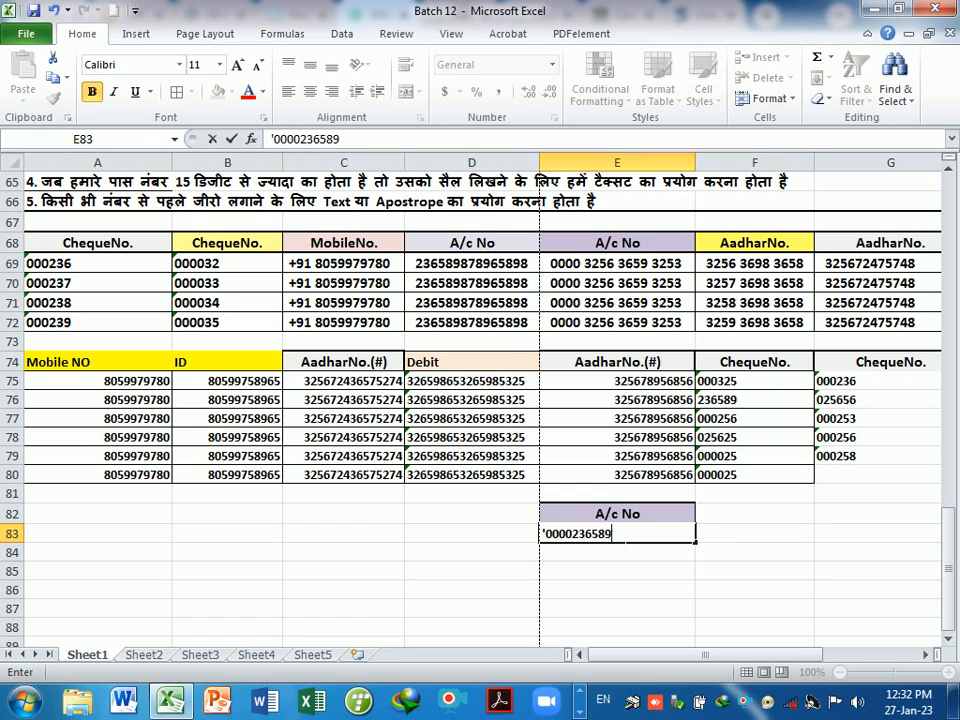
pyautogui.write('65')
pyautogui.press('Return')
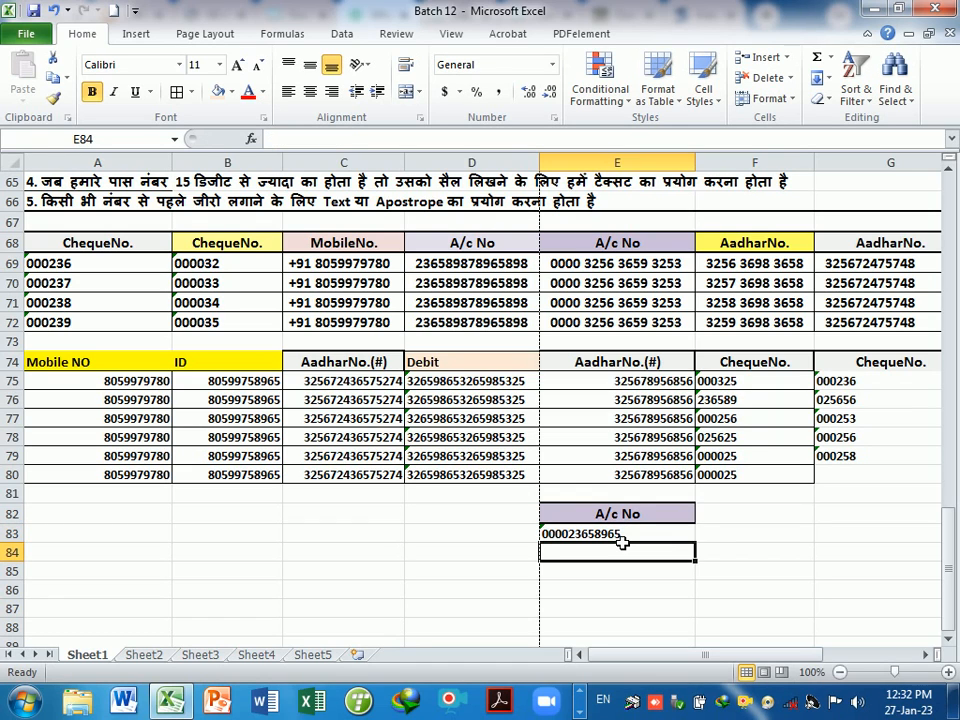
pyautogui.press('Return')
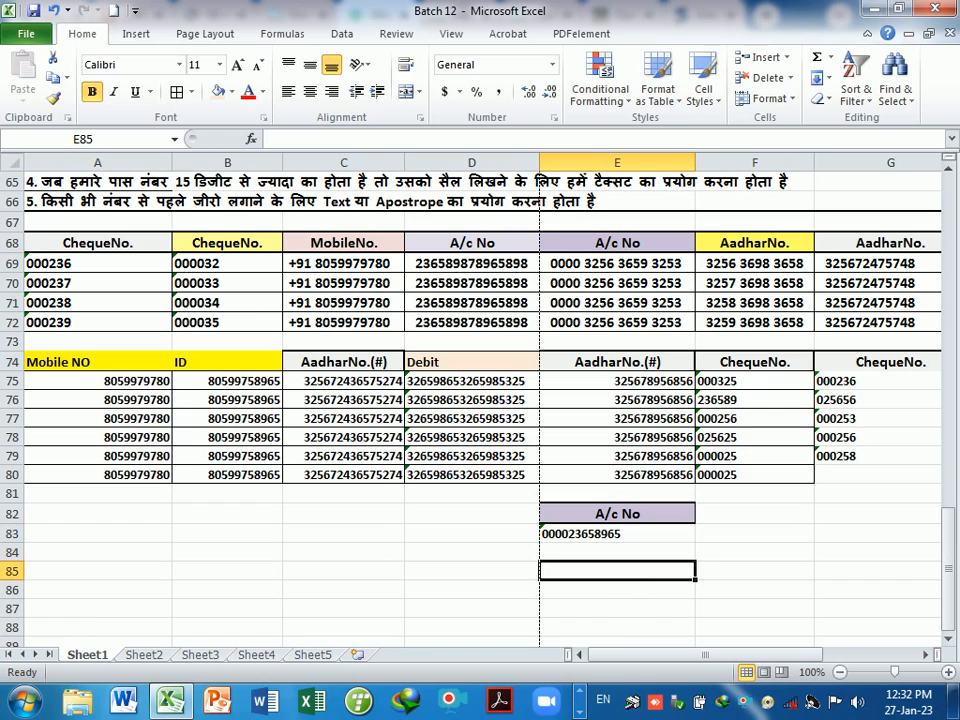
pyautogui.click(636, 540)
pyautogui.moveTo(604, 583); pyautogui.dragTo(585, 573)
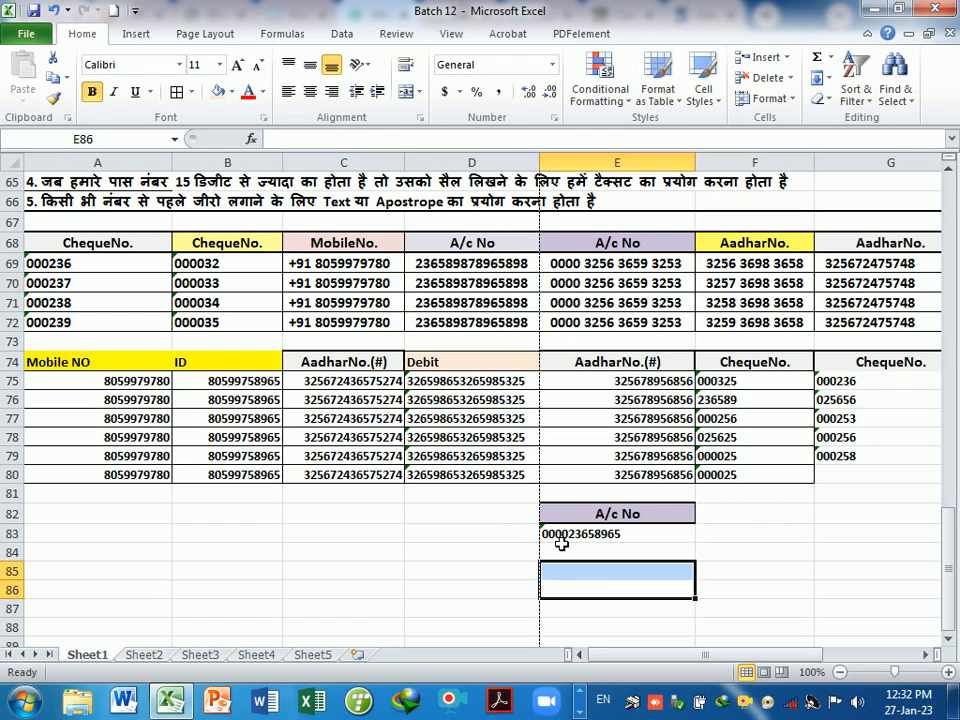
pyautogui.click(562, 538)
# - Try Convert to Number on E83's error tag, then undo it to keep the leading zeros
pyautogui.click(531, 534)
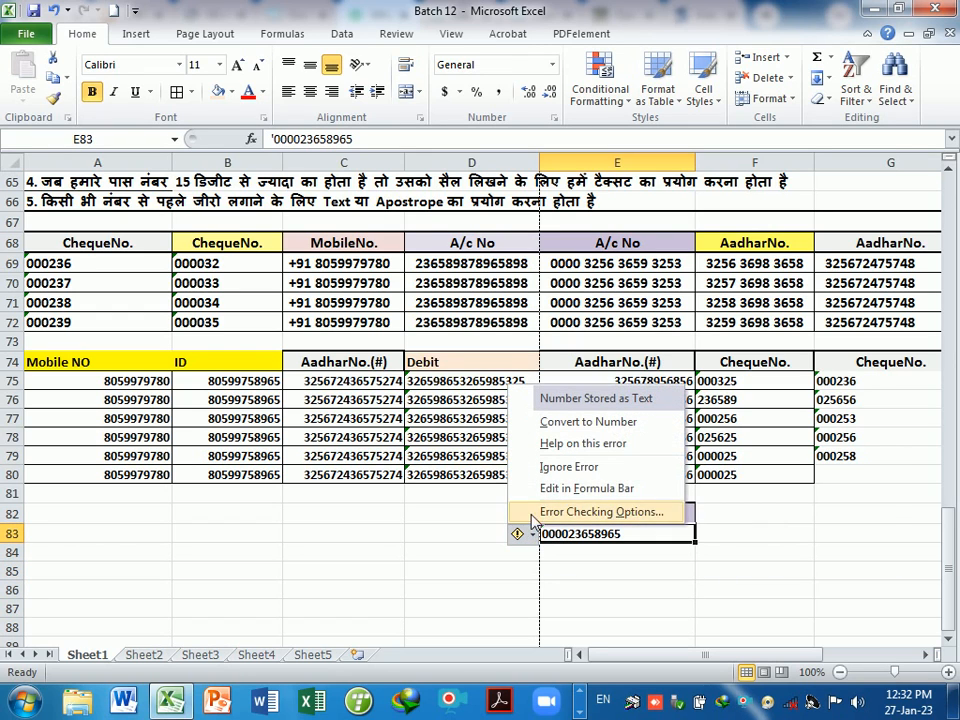
pyautogui.click(582, 422)
pyautogui.click(686, 634)
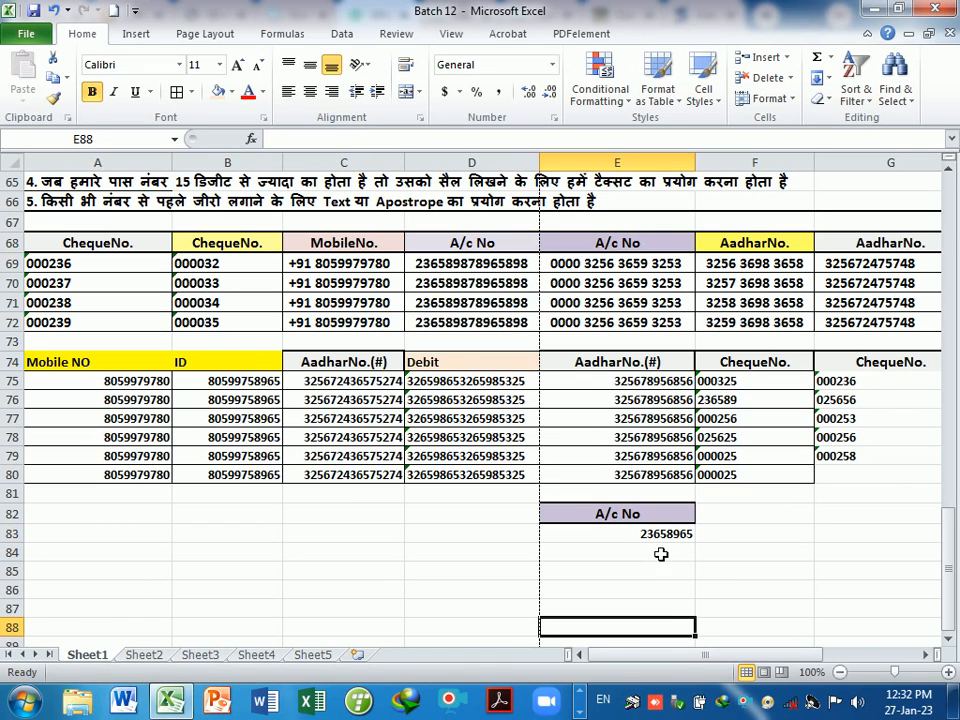
pyautogui.hotkey('ctrl', 'z')
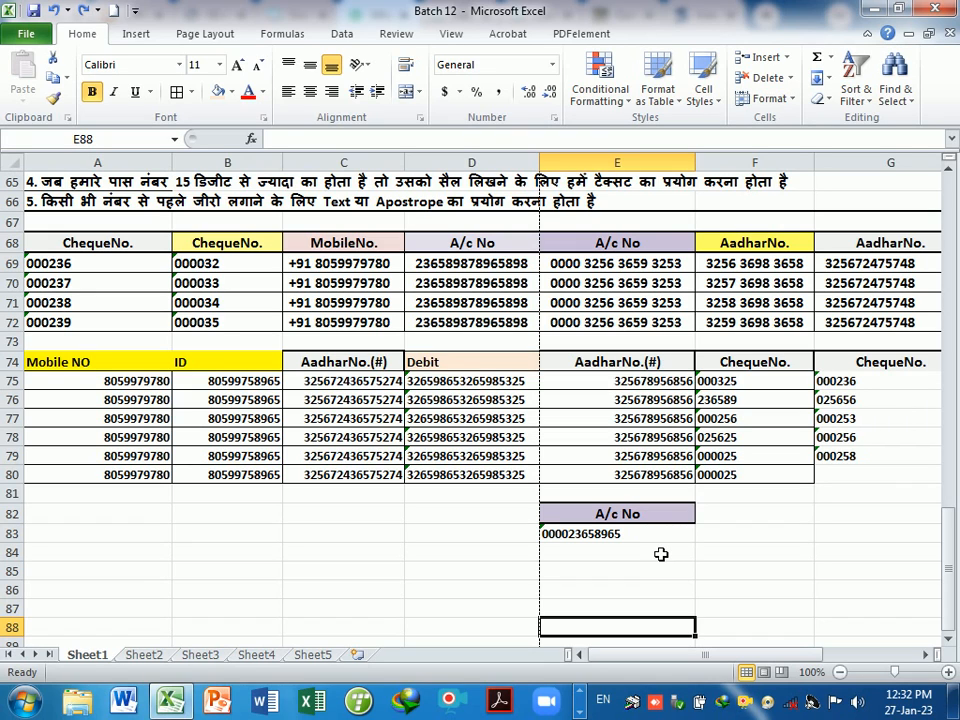
pyautogui.click(647, 560)
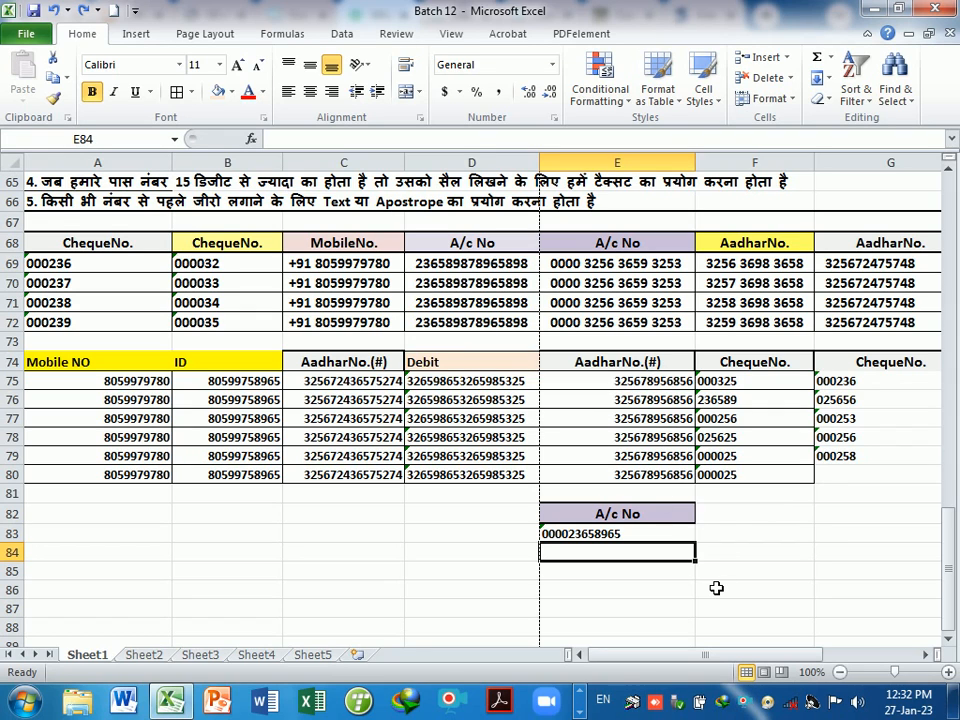
# - Enter a space-grouped 16-digit account number with leading zeros in E84 and compare it with D69
pyautogui.write('0000')
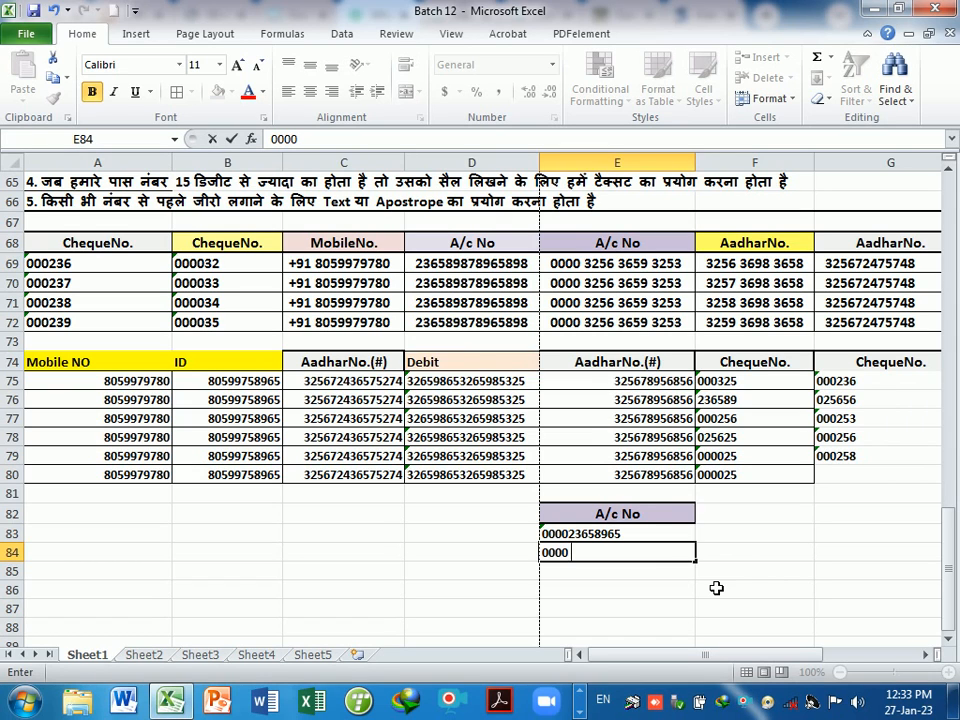
pyautogui.write('3268 2658')
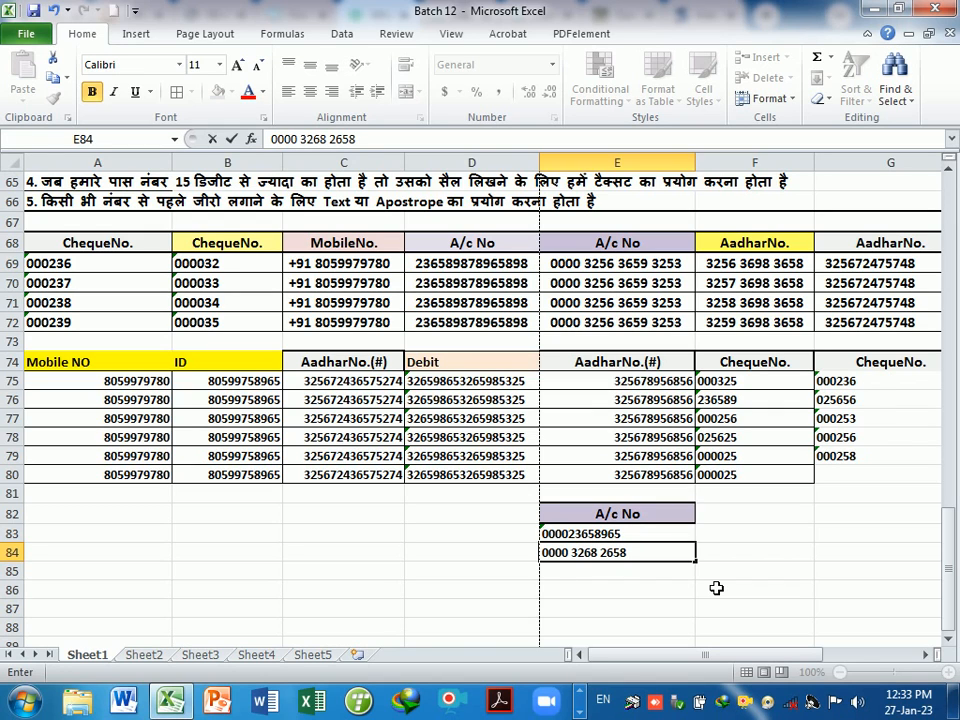
pyautogui.write(' 2365')
pyautogui.press('Return')
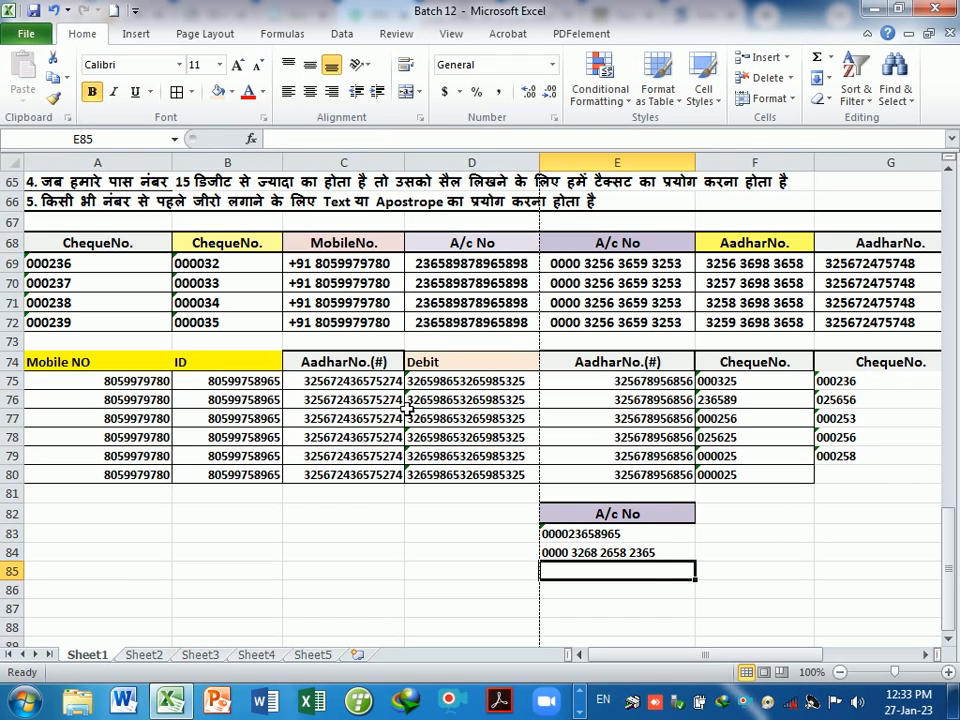
pyautogui.click(640, 556)
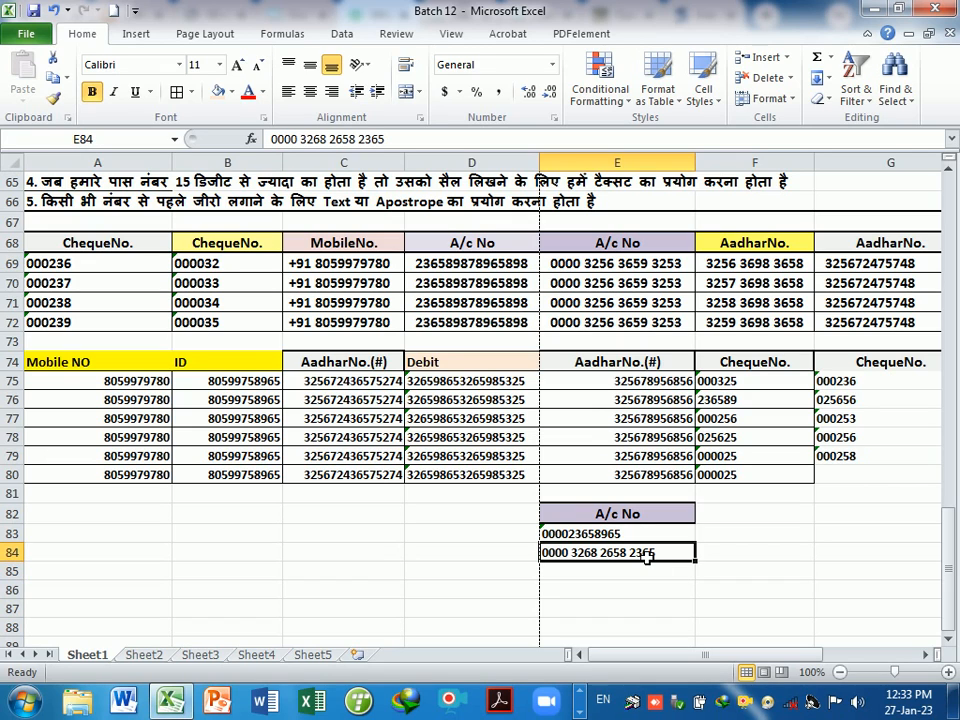
pyautogui.click(644, 573)
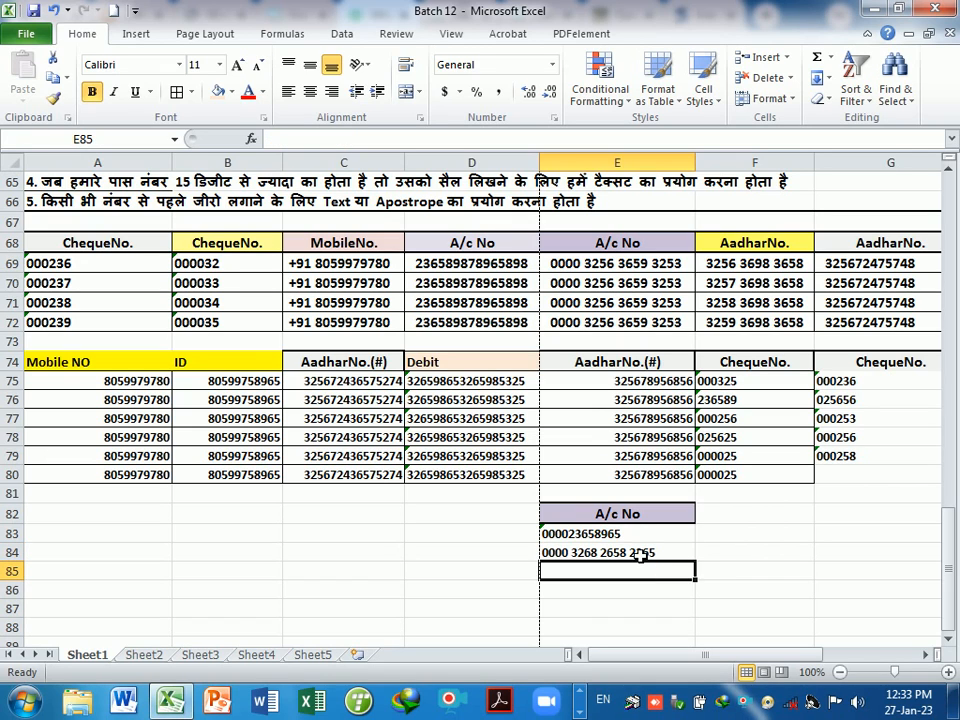
pyautogui.click(640, 556)
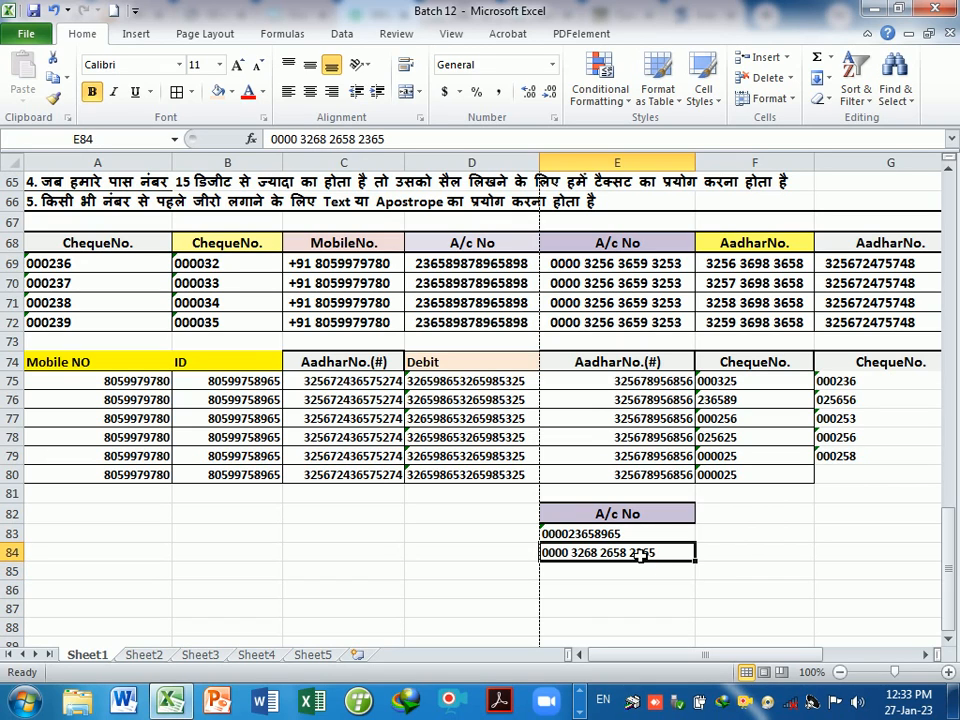
pyautogui.click(483, 267)
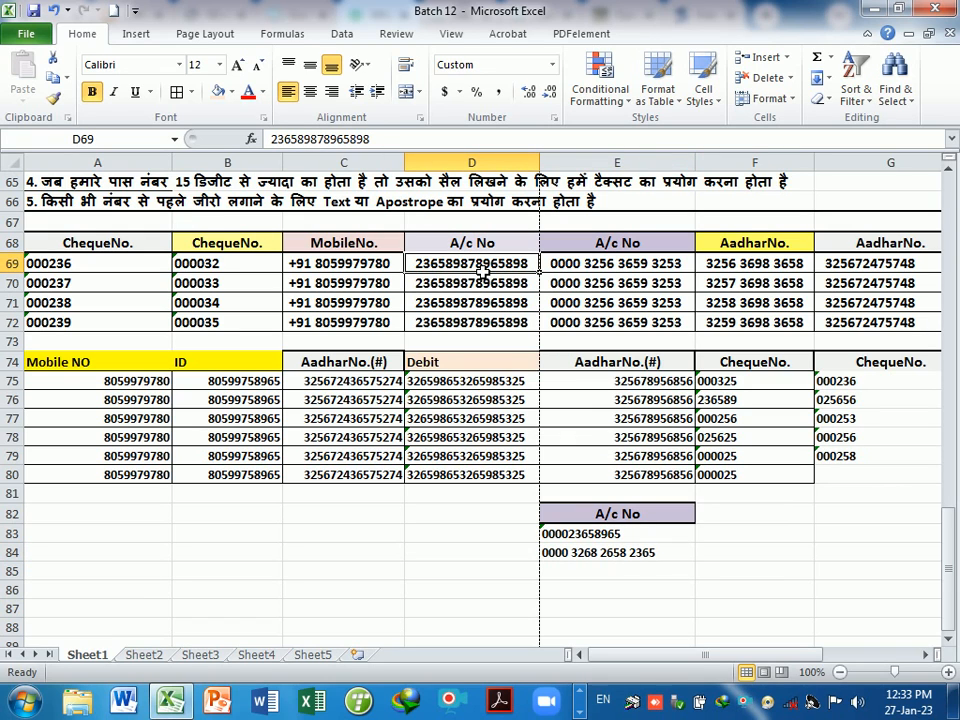
pyautogui.click(660, 553)
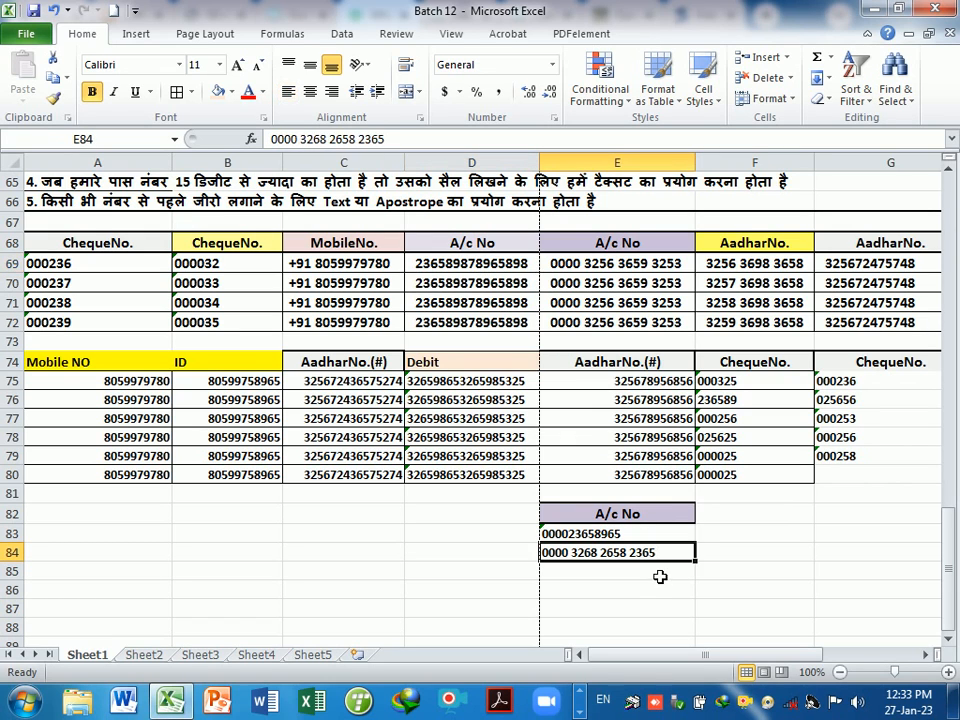
pyautogui.click(655, 566)
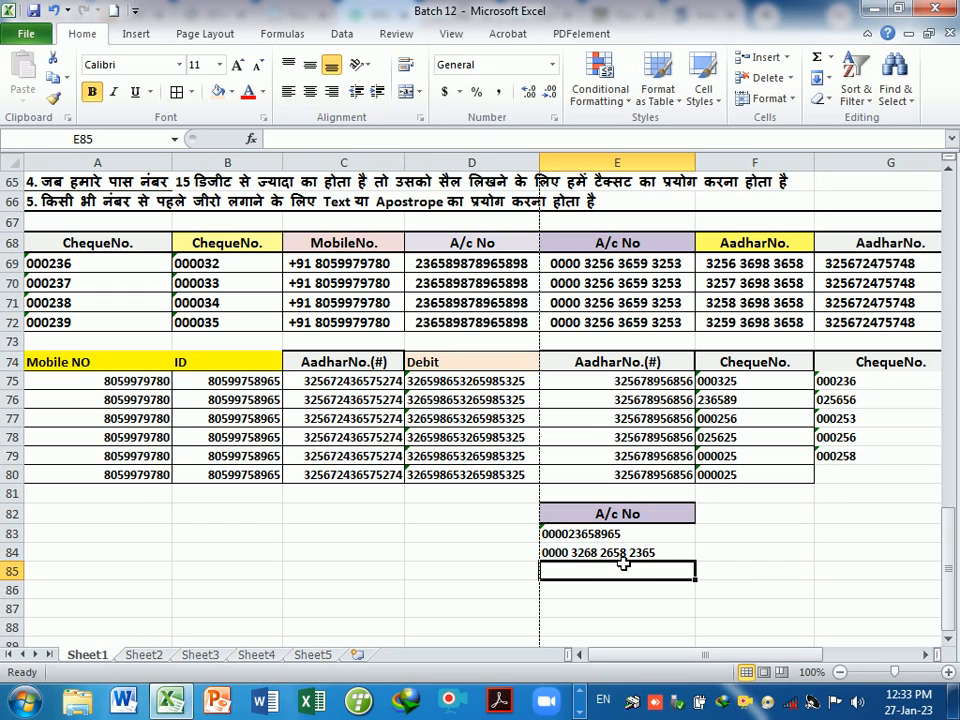
pyautogui.click(634, 592)
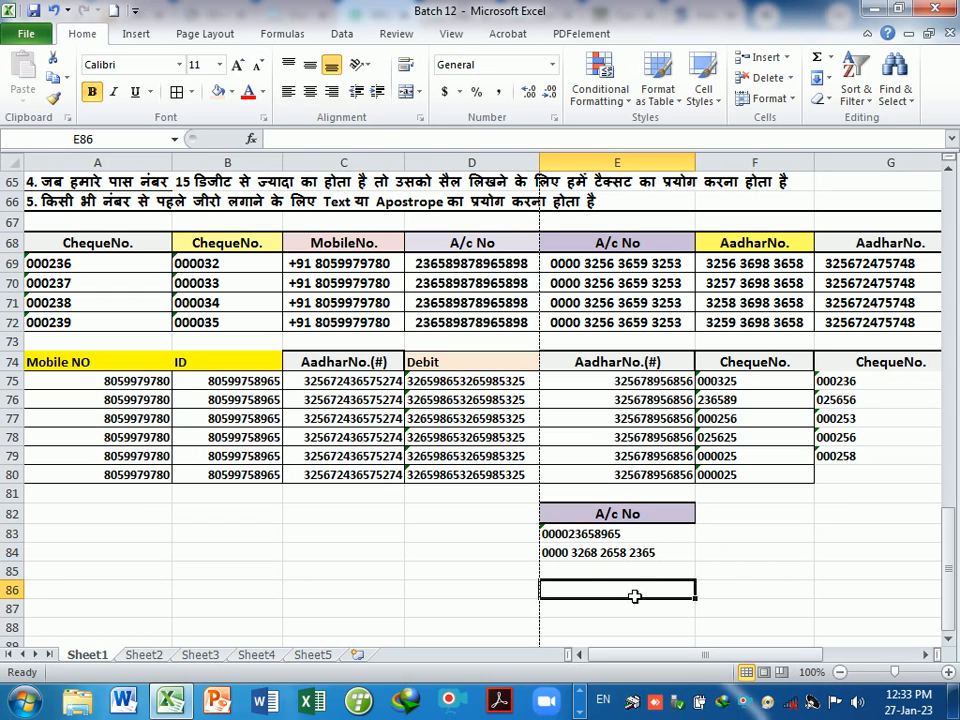
pyautogui.click(604, 563)
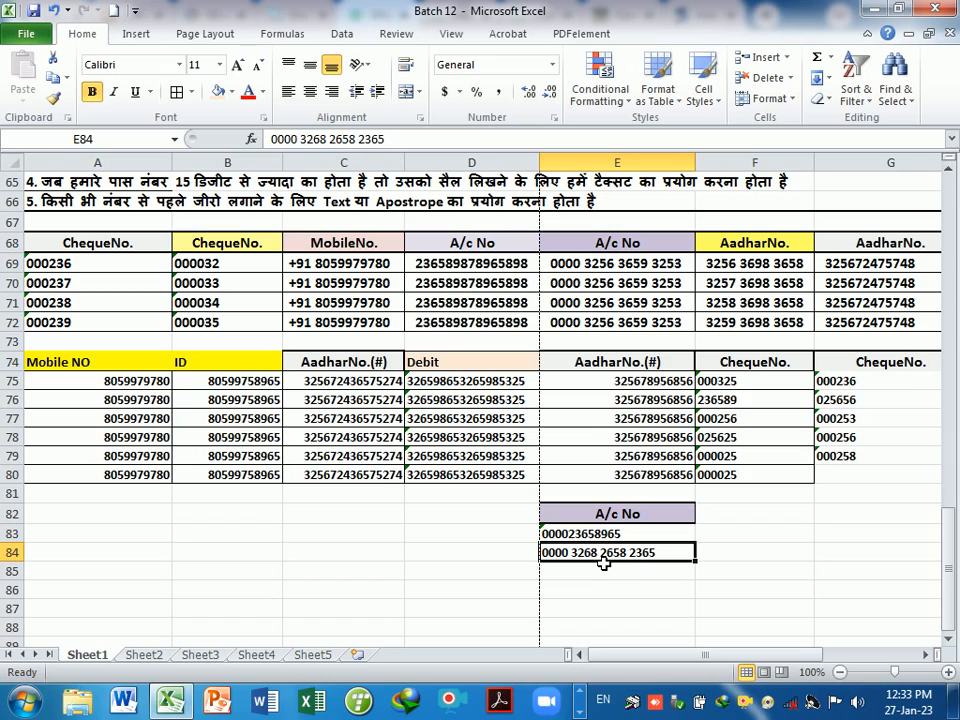
pyautogui.click(604, 563)
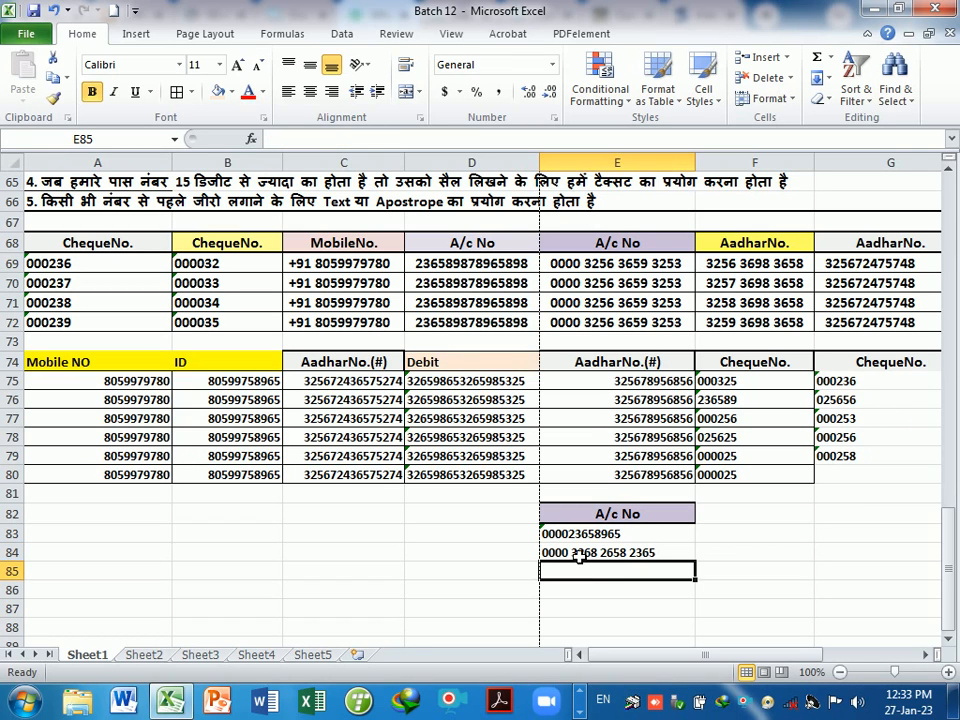
pyautogui.click(579, 557)
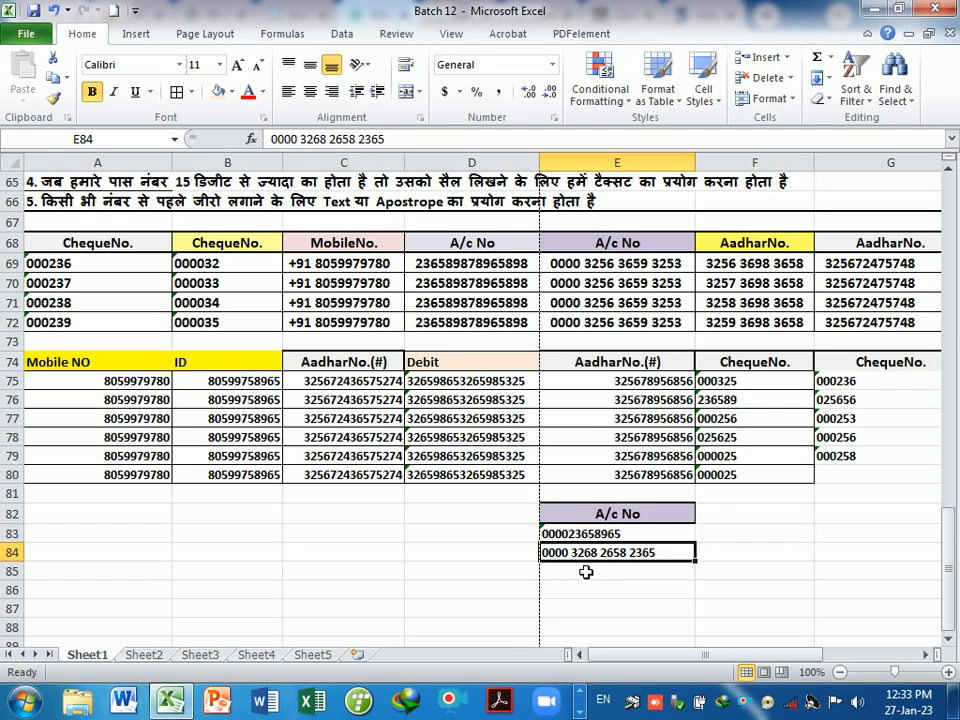
# - Enter a space-grouped 12-digit account number with leading zeros in E85
pyautogui.click(588, 577)
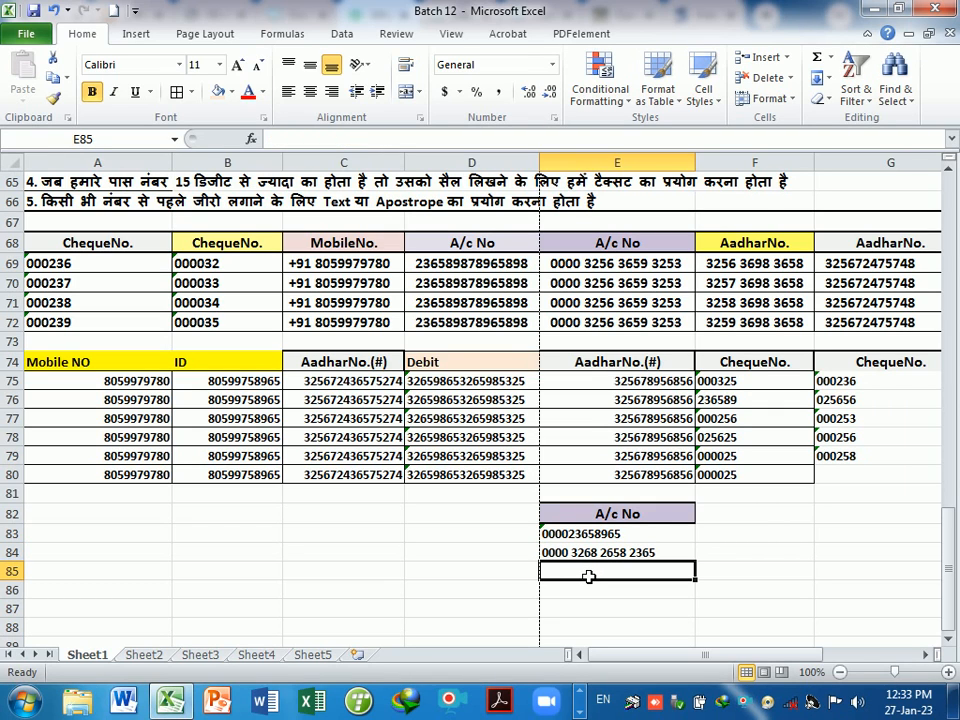
pyautogui.write('0032')
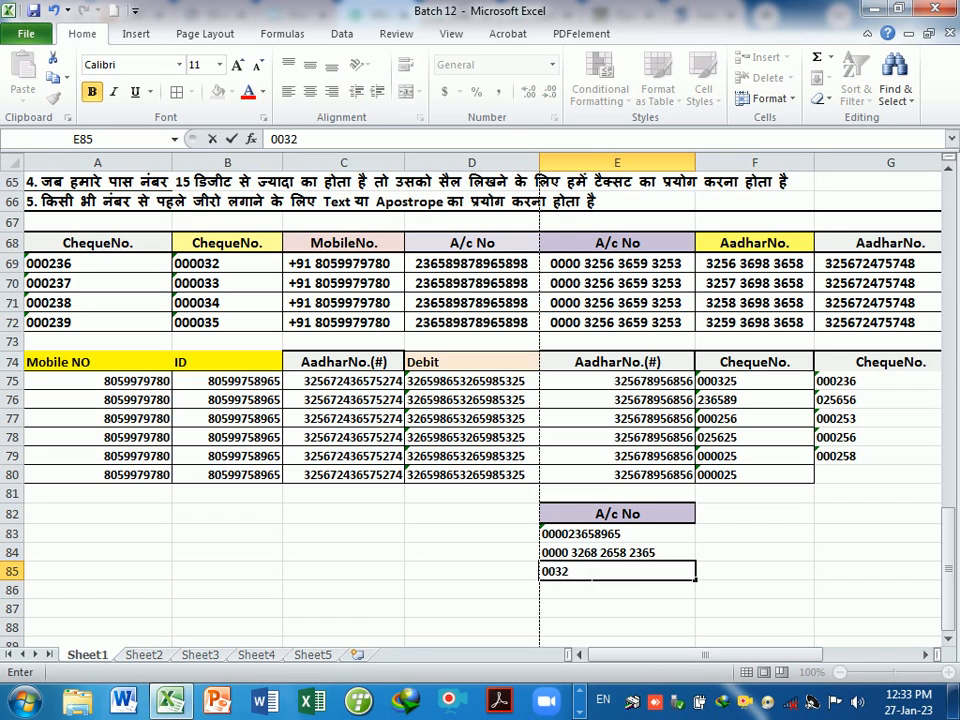
pyautogui.write(' 3256 3652')
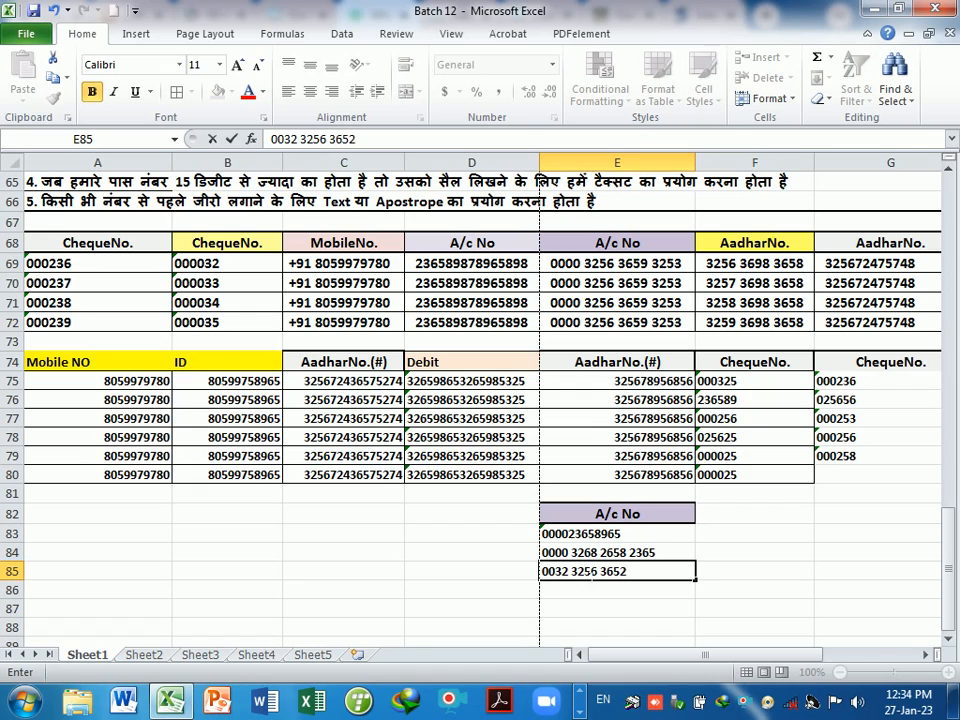
pyautogui.press('Return')
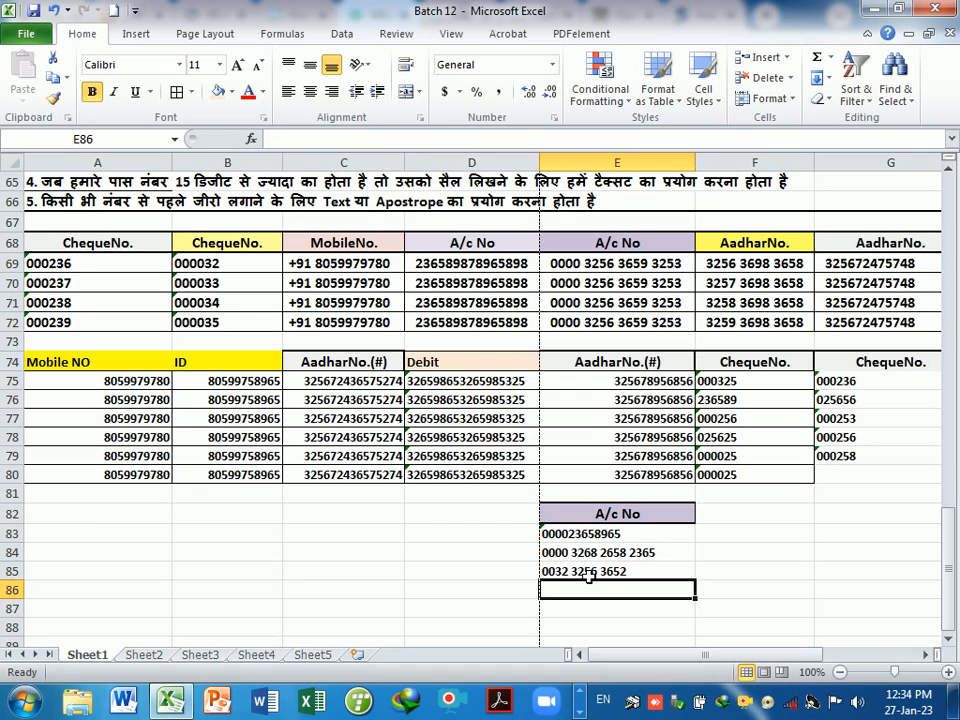
pyautogui.click(588, 576)
pyautogui.click(615, 599)
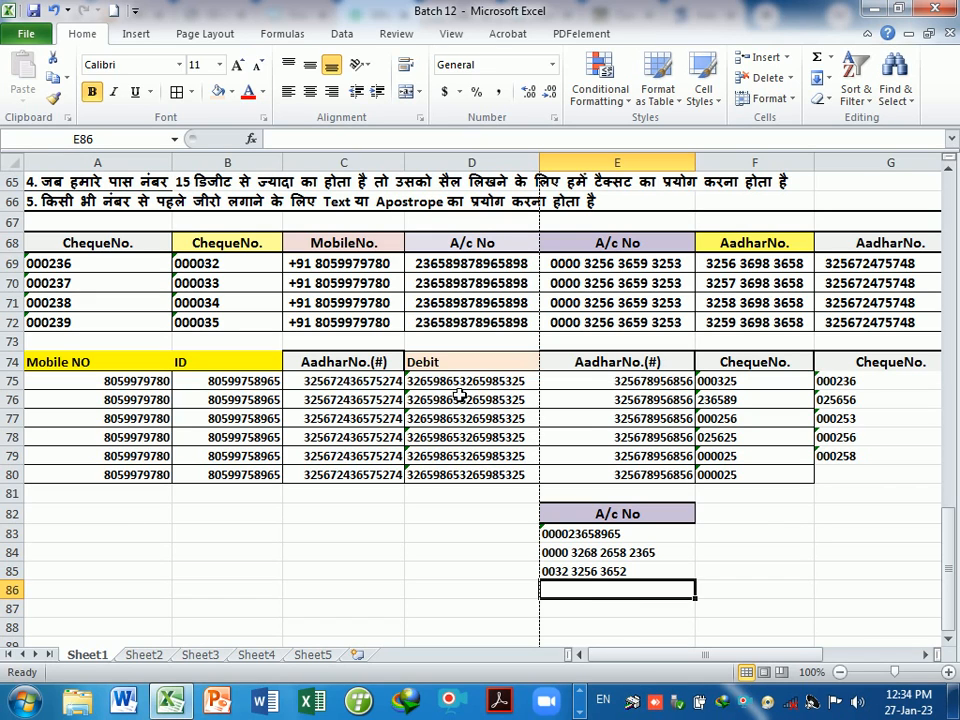
# - Look over the Debit numbers and the cells below the A/c No list
pyautogui.moveTo(455, 386); pyautogui.dragTo(467, 476)
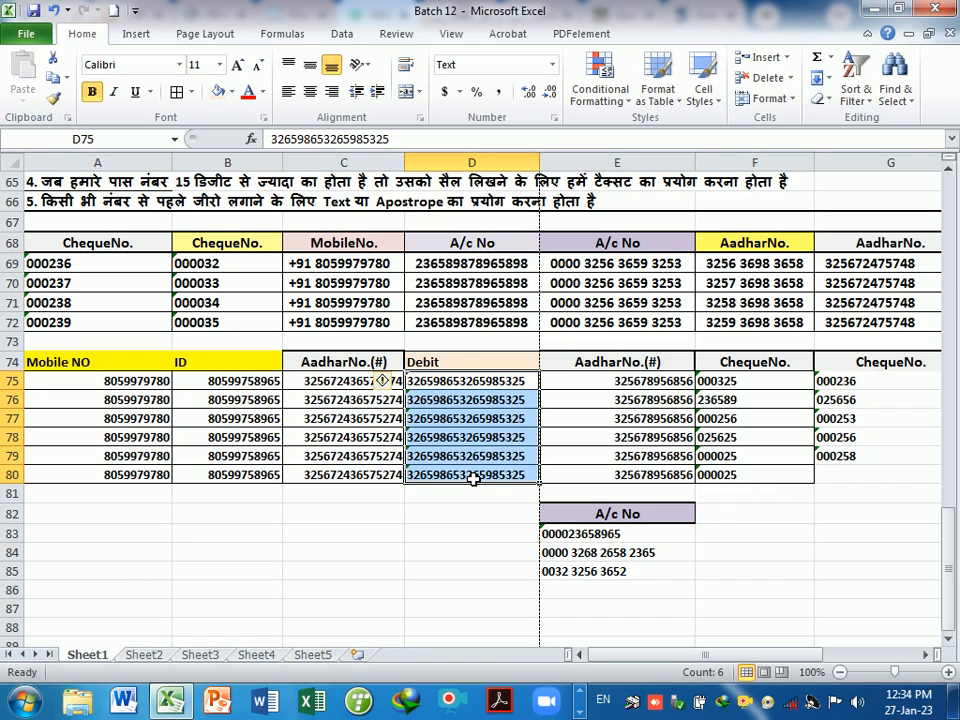
pyautogui.click(468, 516)
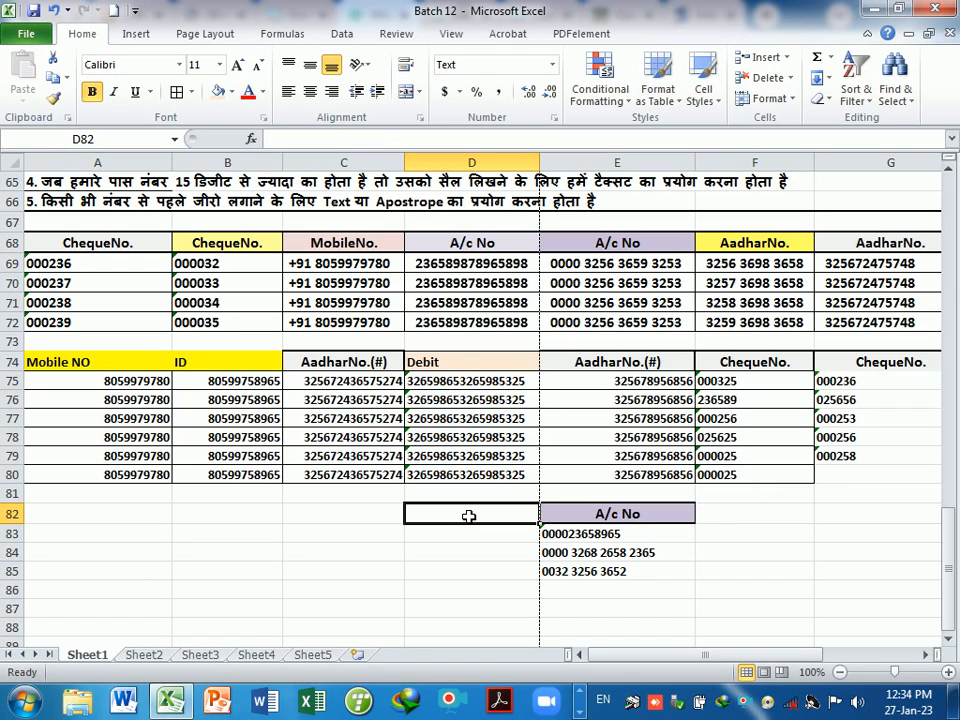
pyautogui.click(560, 556)
pyautogui.click(604, 594)
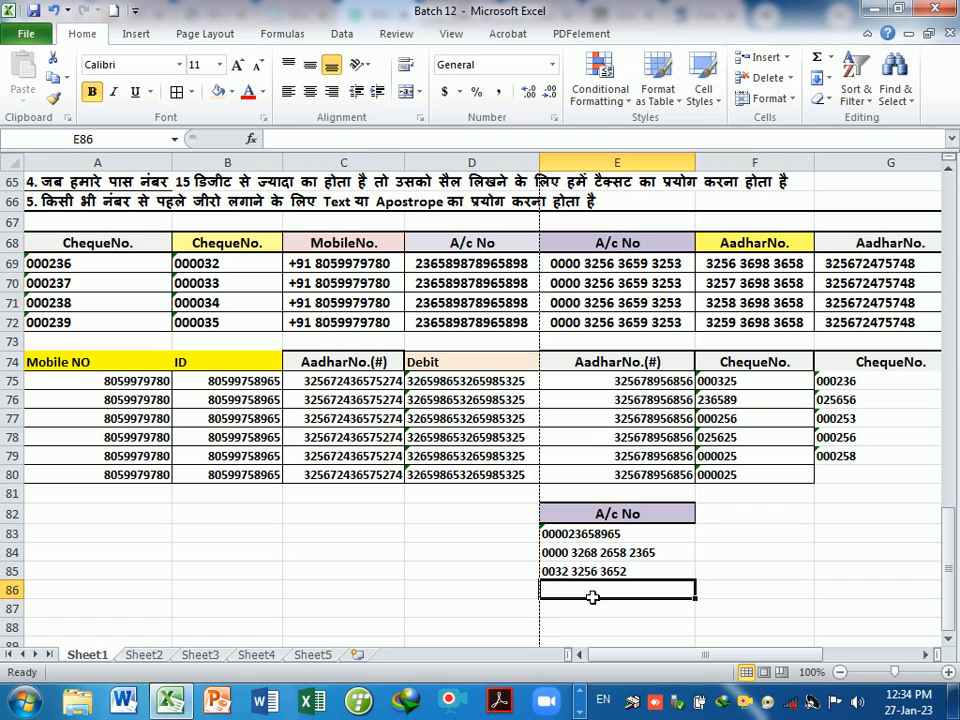
pyautogui.press('Up')
pyautogui.press('Up')
pyautogui.press('Up')
pyautogui.press('Down')
pyautogui.press('Down')
pyautogui.press('Down')
pyautogui.press('Down')
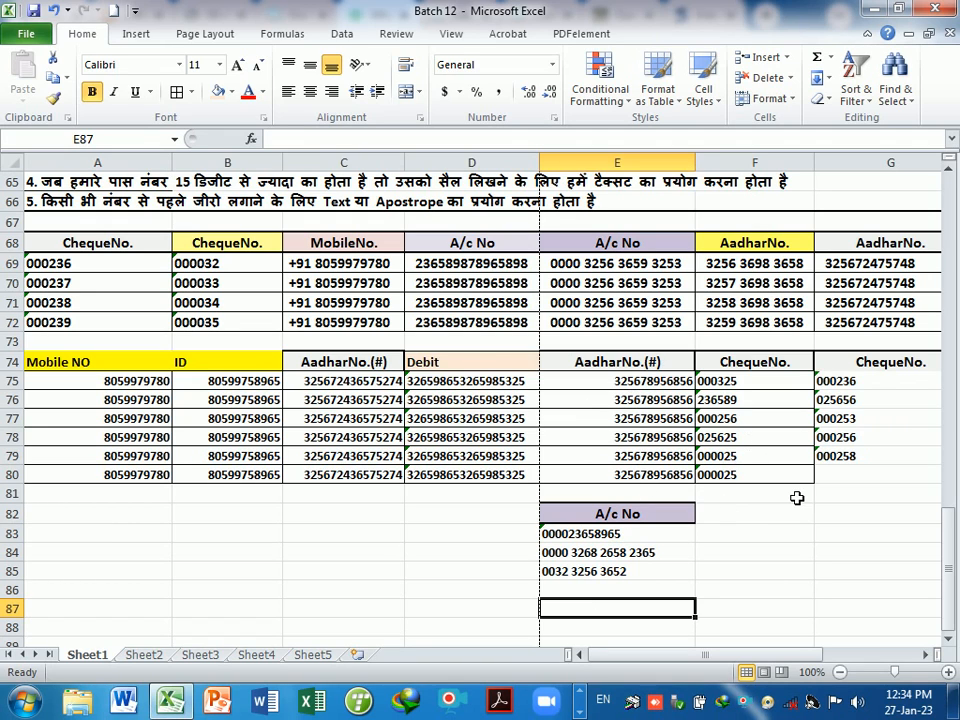
pyautogui.click(755, 578)
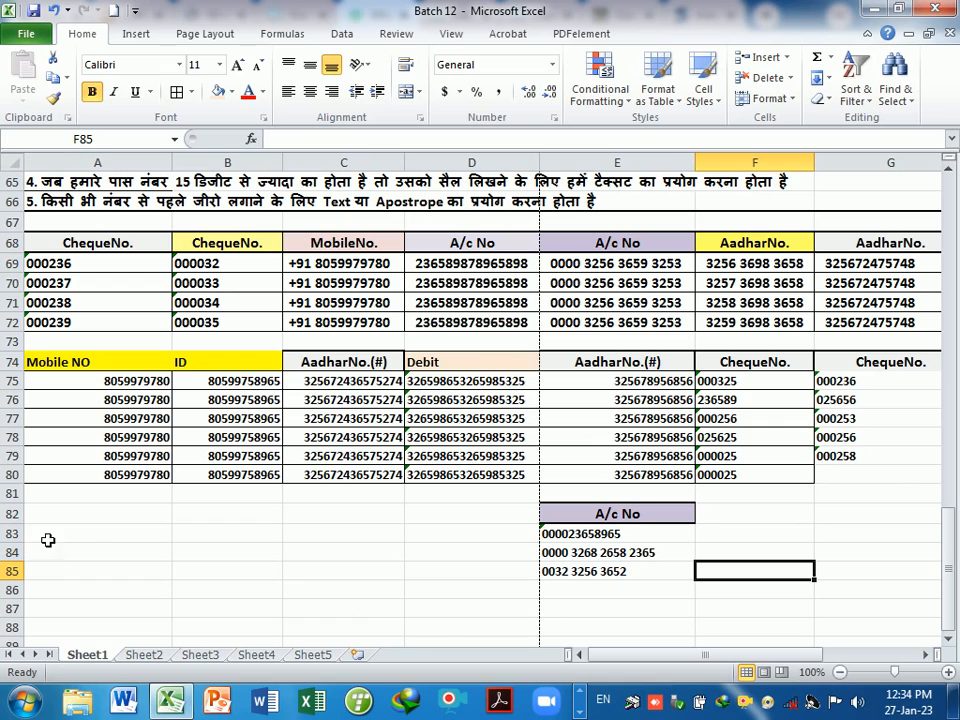
# - Type the note '# - maintin 15 digit of number in cell' into A82
pyautogui.click(97, 520)
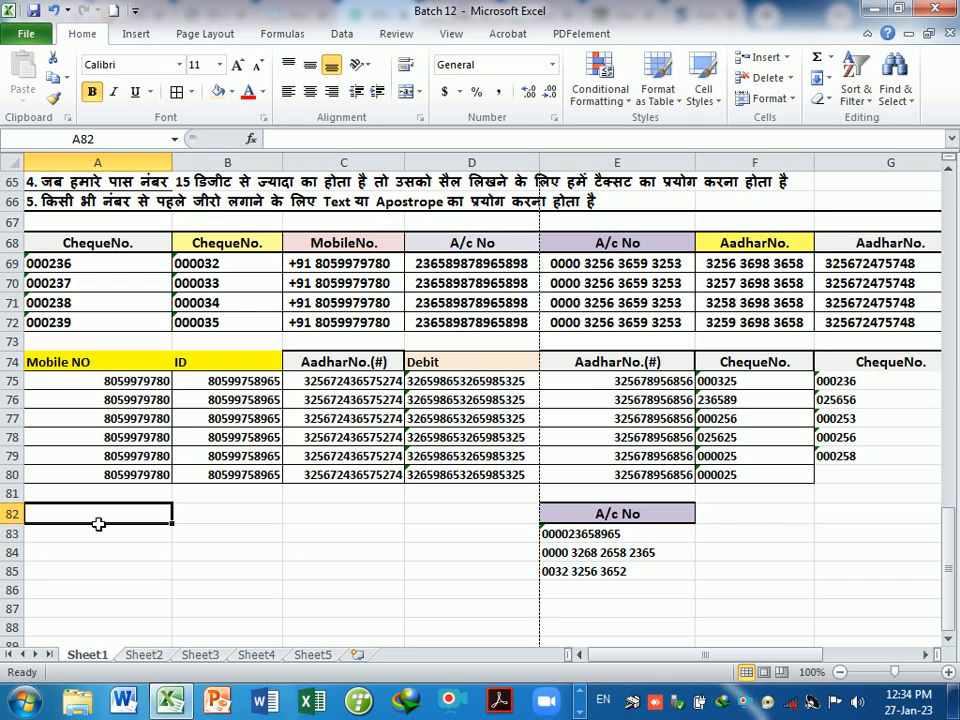
pyautogui.write('# -')
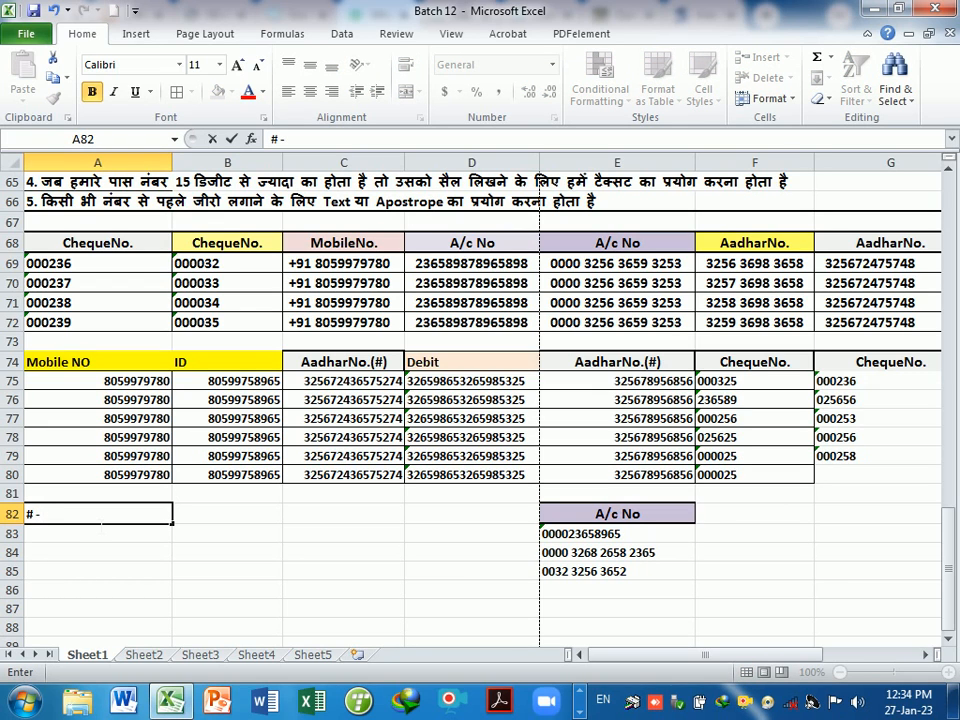
pyautogui.write(' maint')
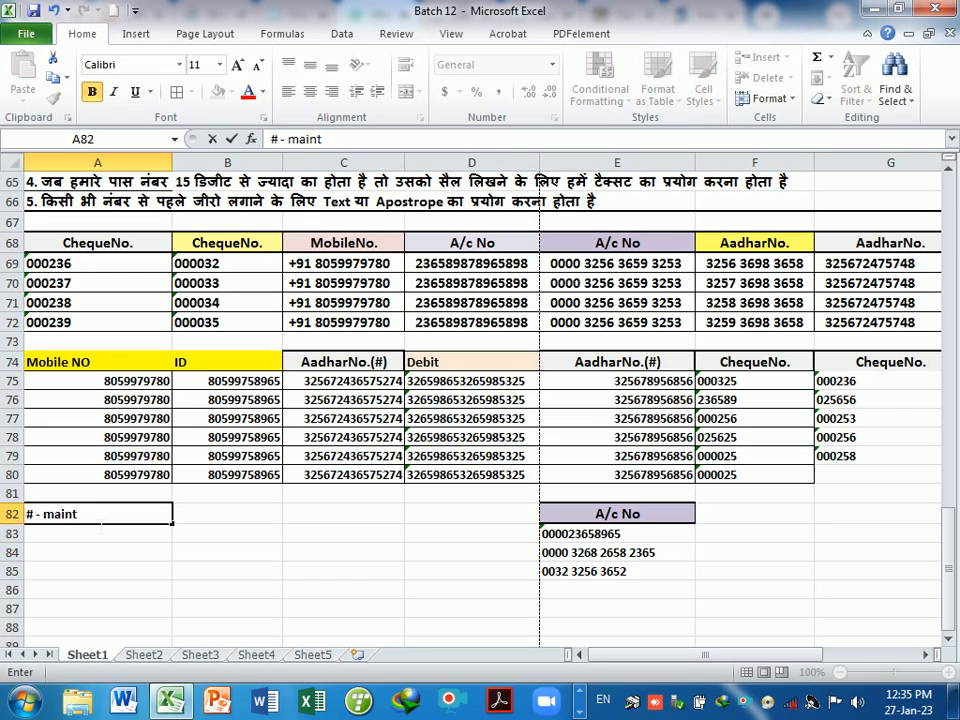
pyautogui.press('BackSpace')
pyautogui.write('tin 15 digit of u')
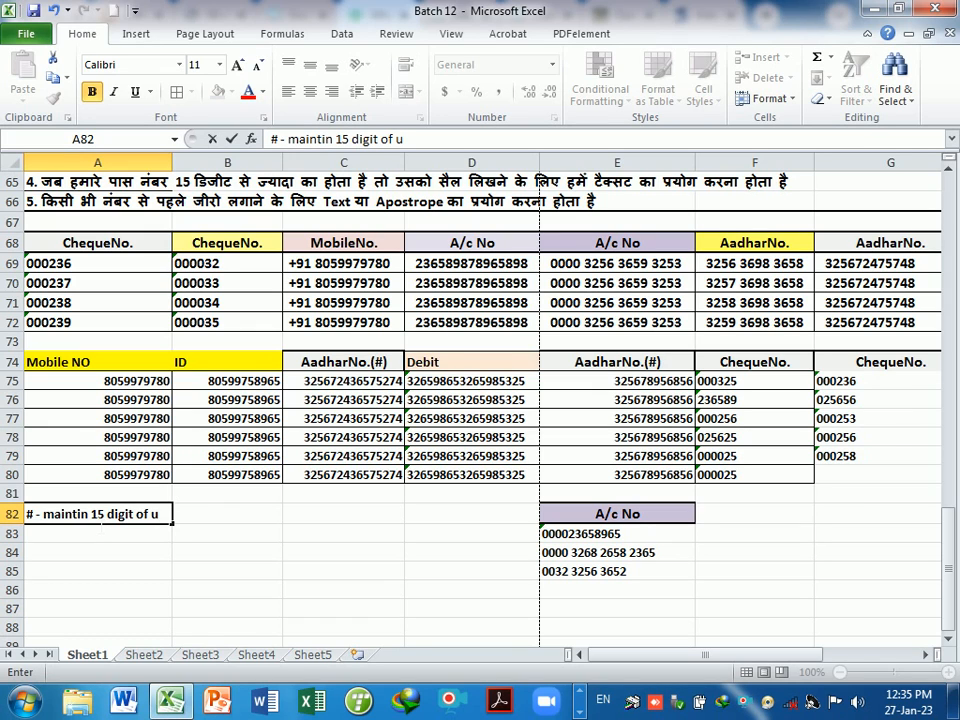
pyautogui.press('BackSpace')
pyautogui.write('number in cell')
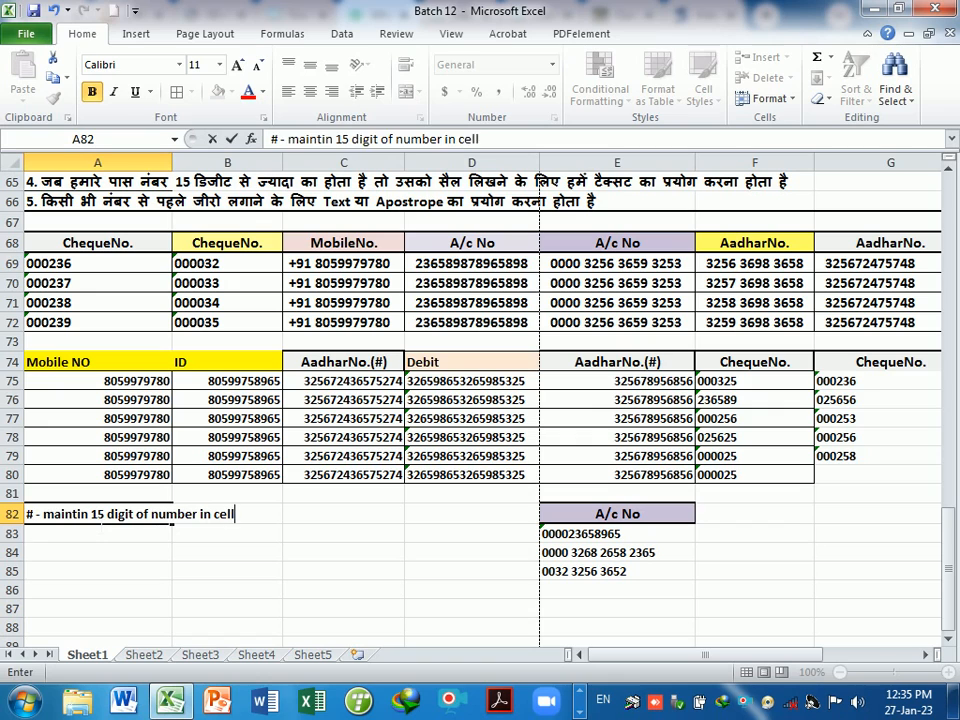
pyautogui.press('Return')
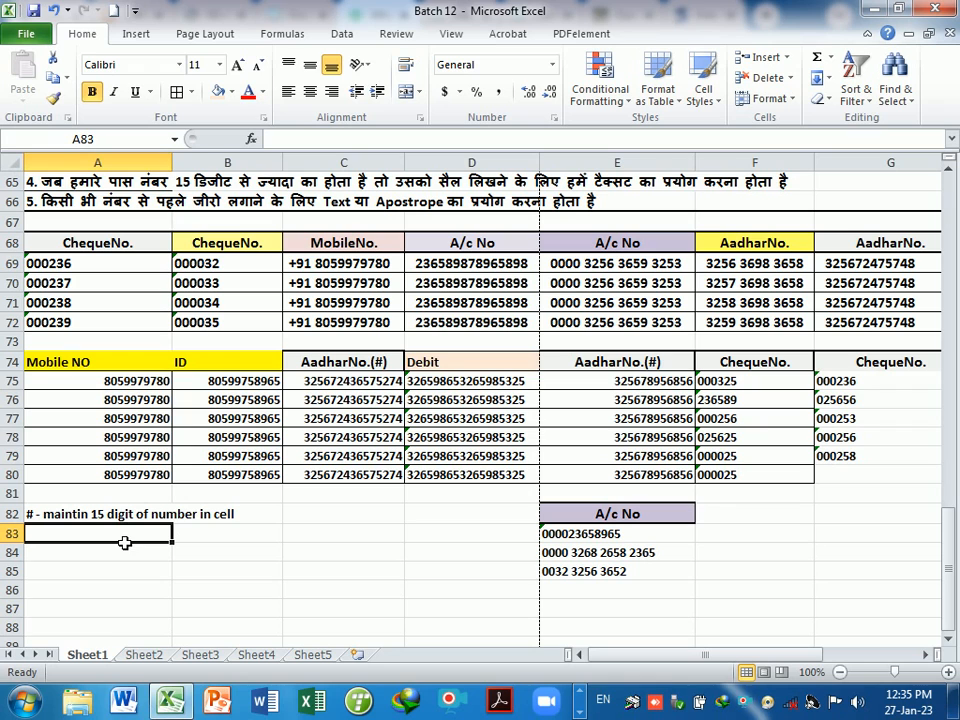
# - Enter Rs. 20000 in cell A83
pyautogui.scroll(-1, 188, 558)
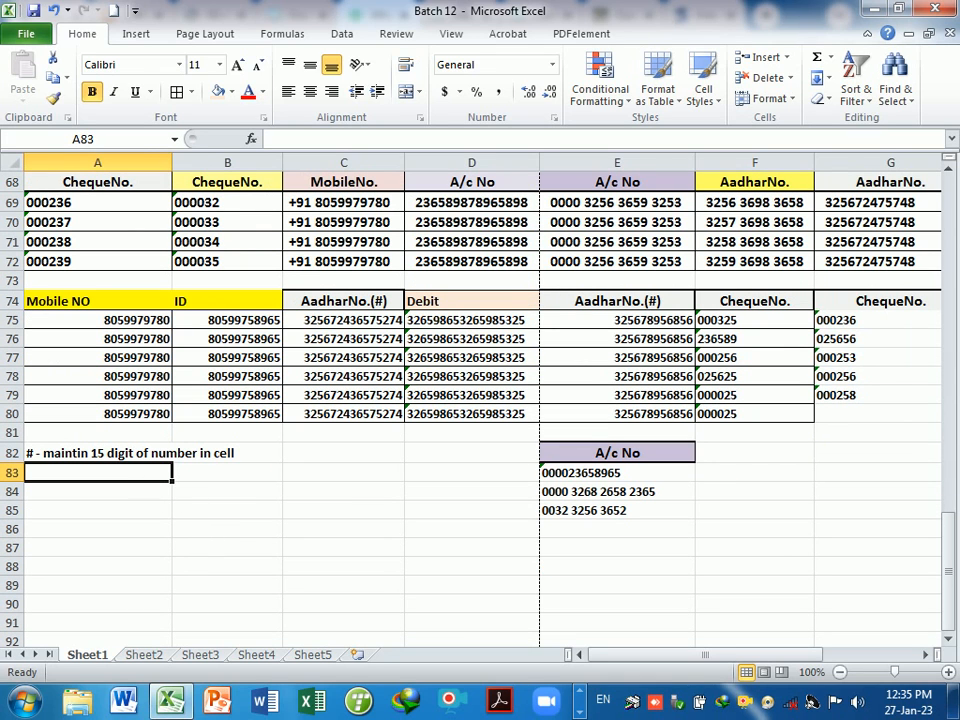
pyautogui.write('Re')
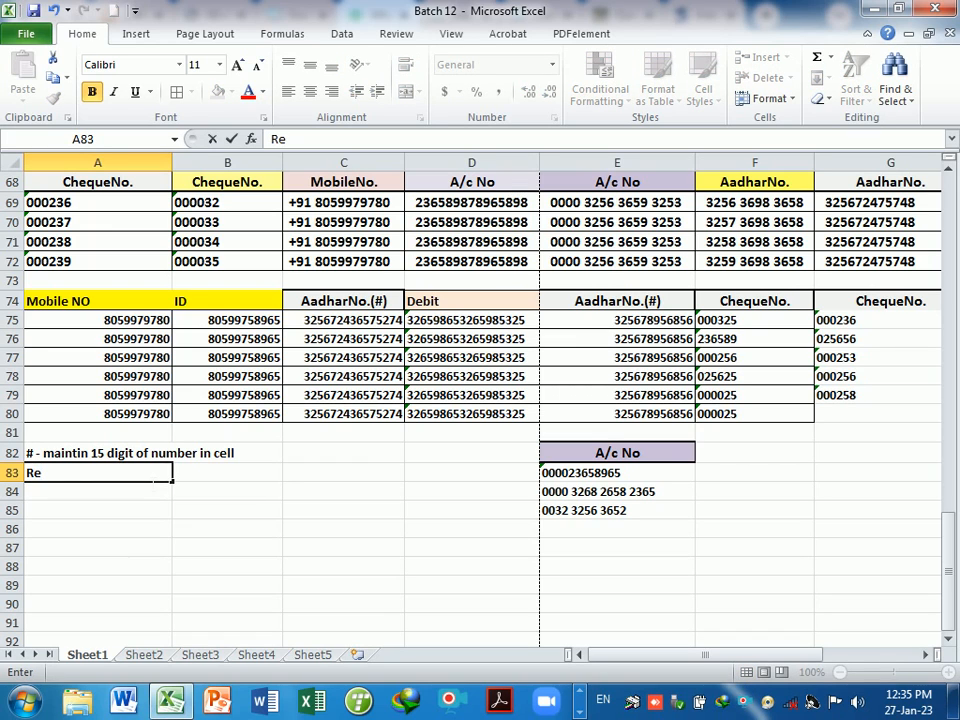
pyautogui.press('BackSpace')
pyautogui.write('s. 20000')
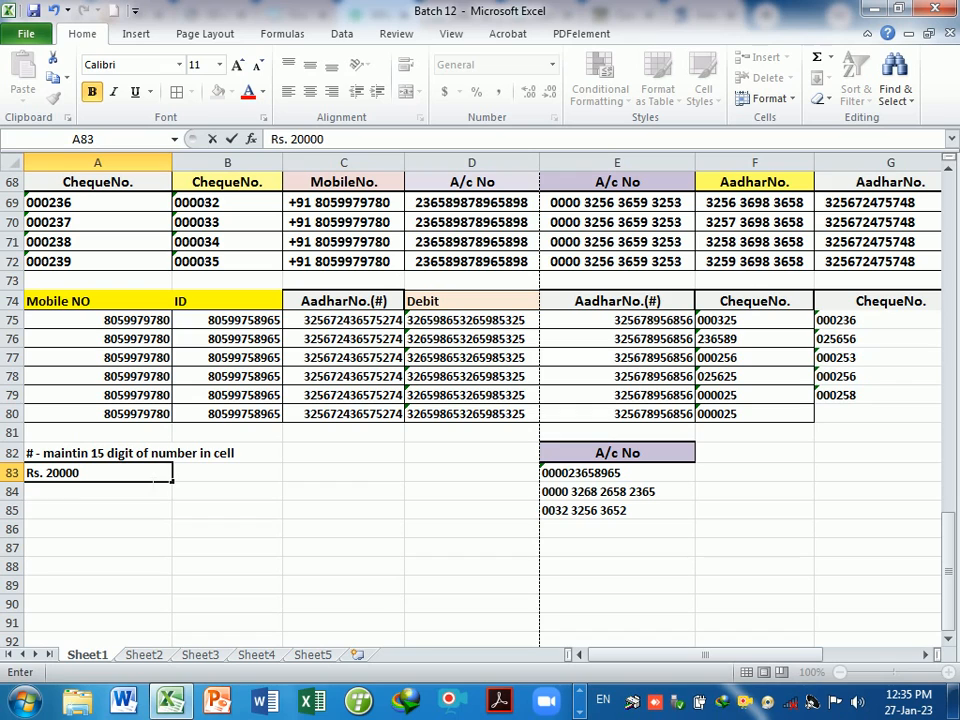
pyautogui.press('Return')
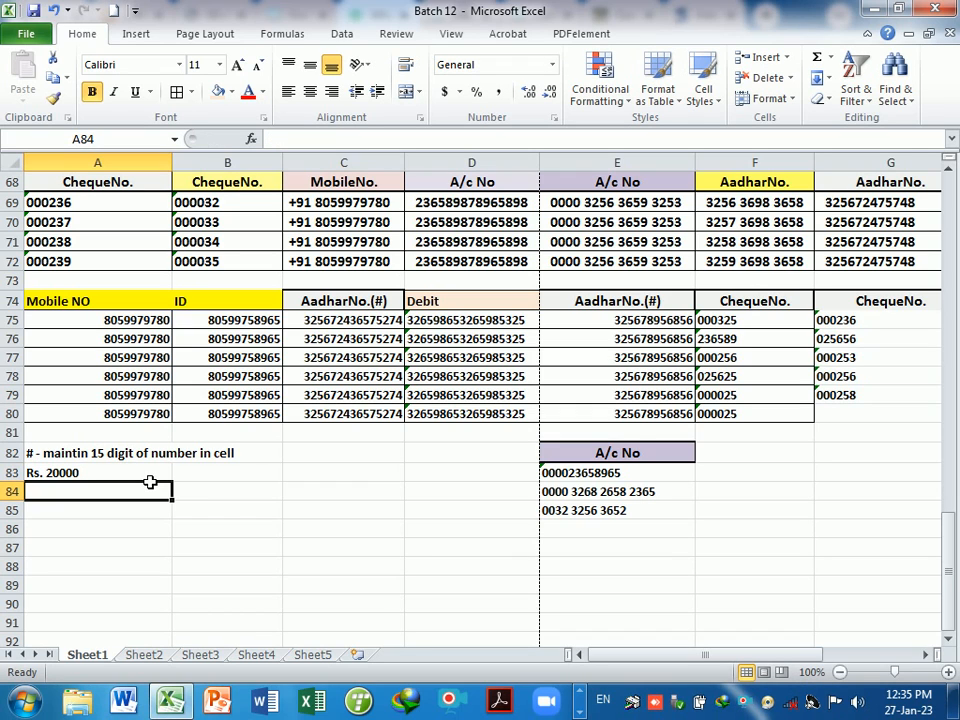
# - Append the format code ("Rs." #,##0) to the A83 note
pyautogui.doubleClick(122, 474)
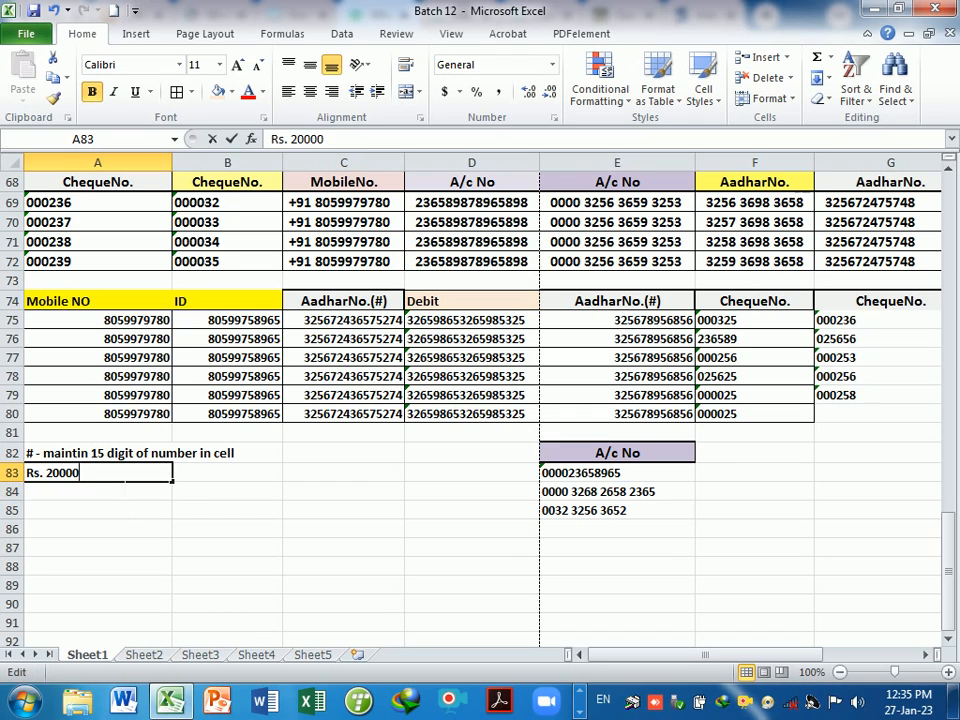
pyautogui.write('(')
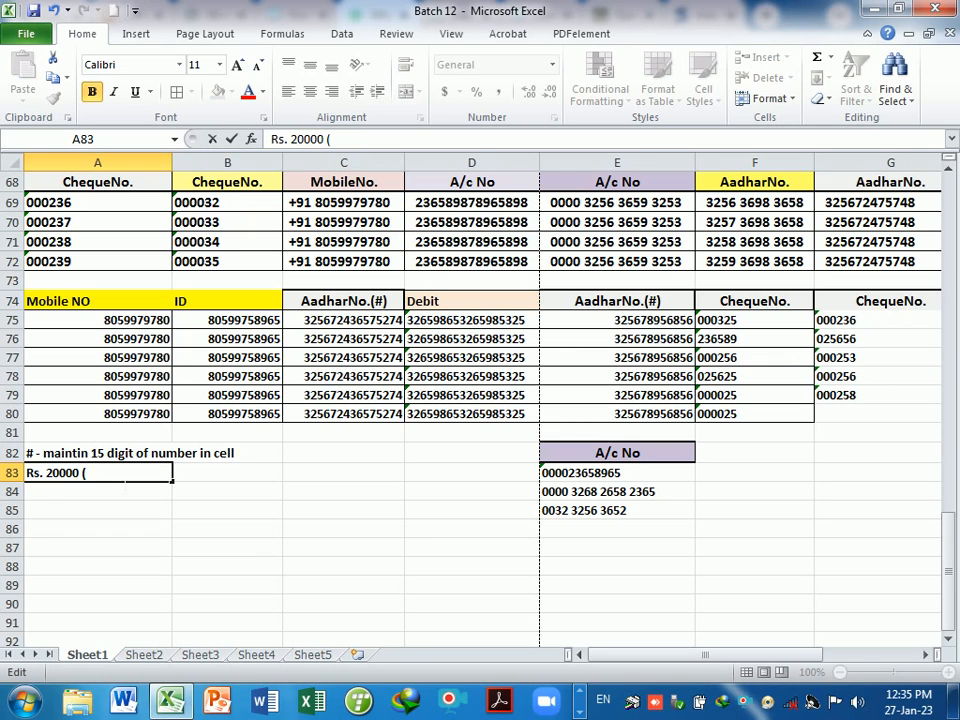
pyautogui.write('#,##')
pyautogui.press('BackSpace')
pyautogui.press('BackSpace')
pyautogui.press('BackSpace')
pyautogui.press('BackSpace')
pyautogui.press('BackSpace')
pyautogui.write('"Rs.')
pyautogui.write('#,##0')
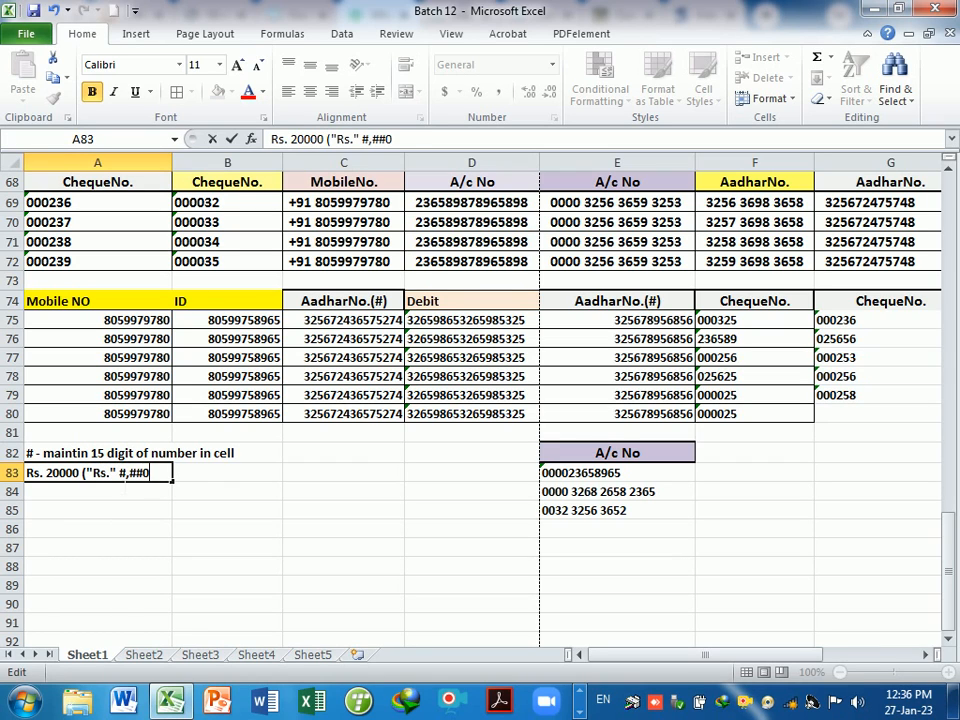
pyautogui.write(')')
pyautogui.click(121, 484)
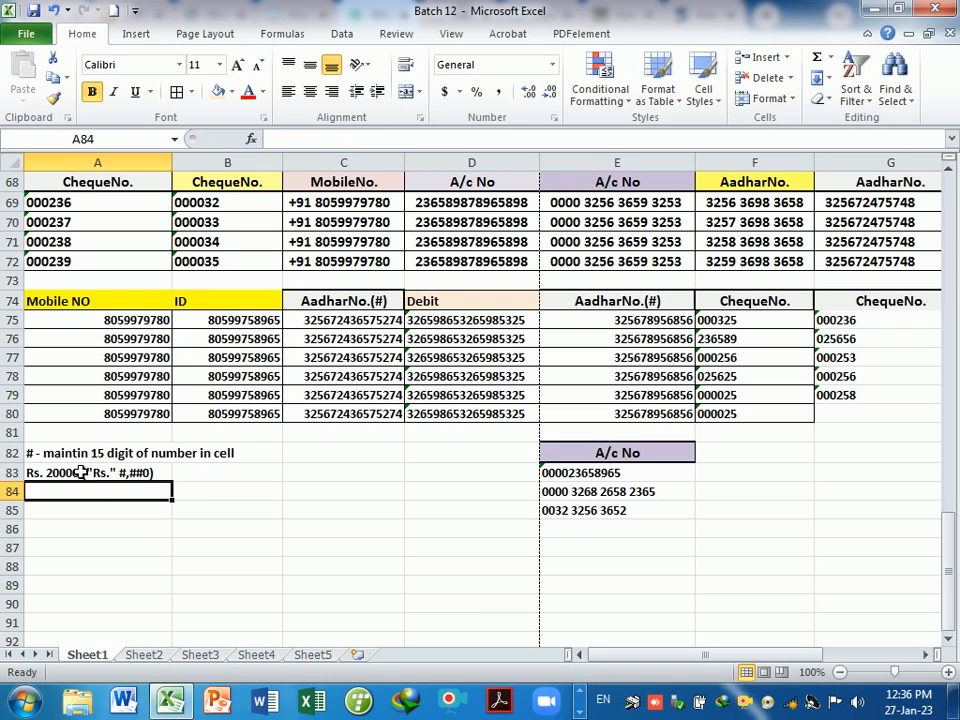
pyautogui.click(128, 473)
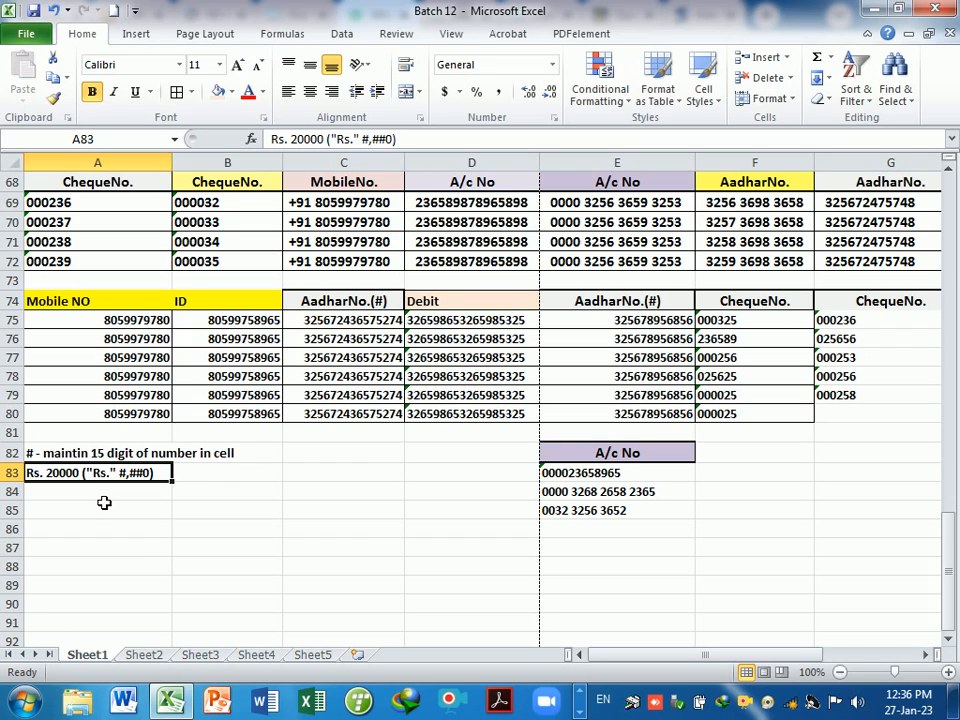
# - Apply the custom number format "Rs." #,##0 to A84:A91
pyautogui.moveTo(102, 499); pyautogui.dragTo(90, 630)
pyautogui.hotkey('ctrl', '1')
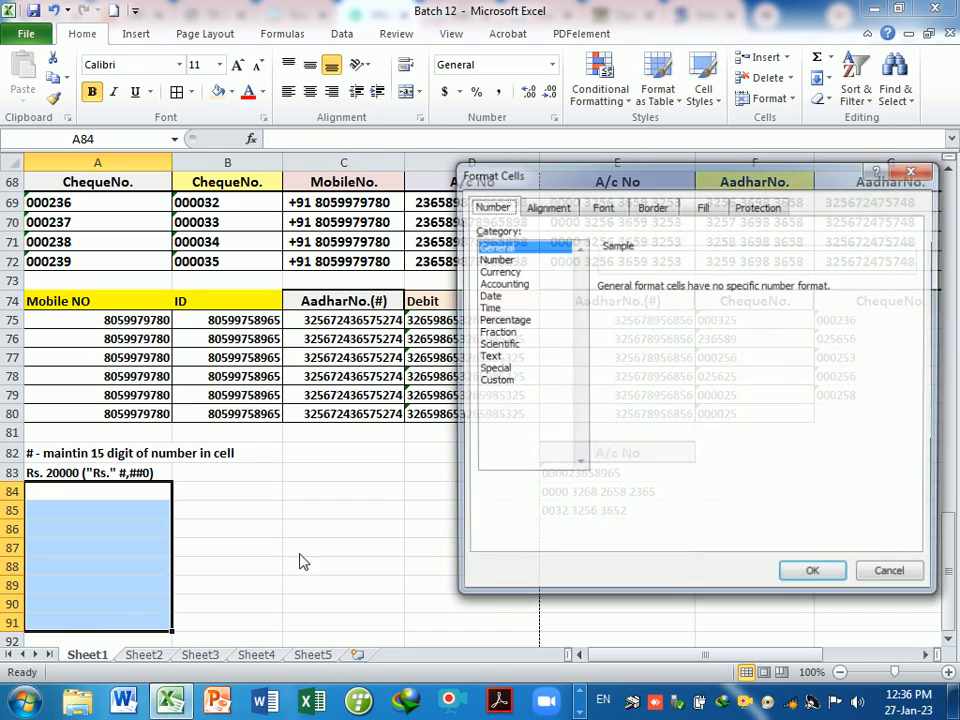
pyautogui.click(500, 383)
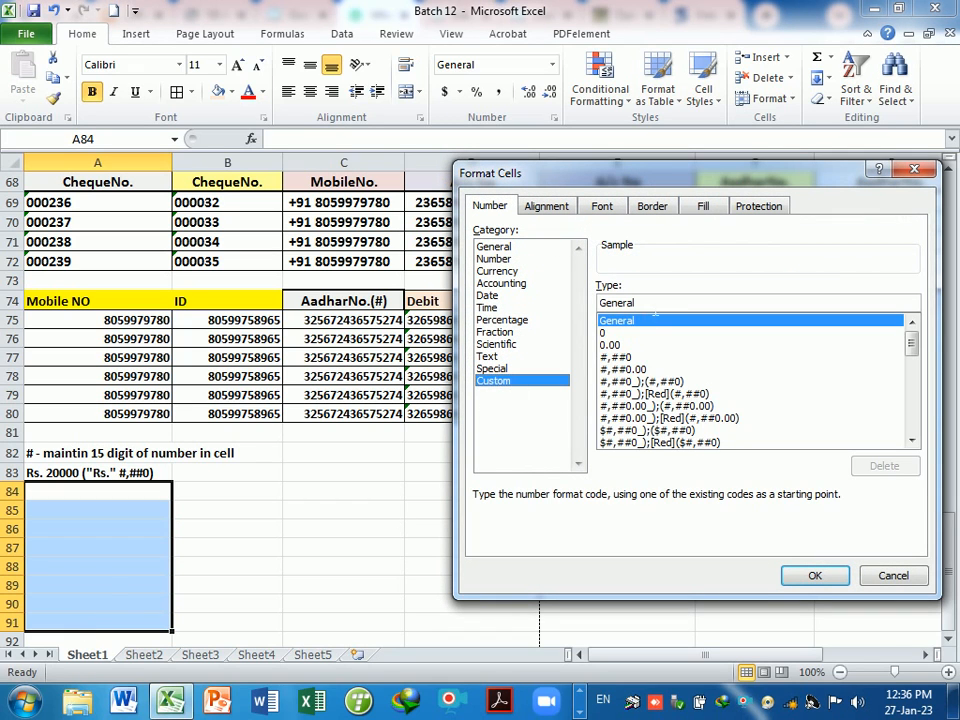
pyautogui.doubleClick(643, 303)
pyautogui.press('BackSpace')
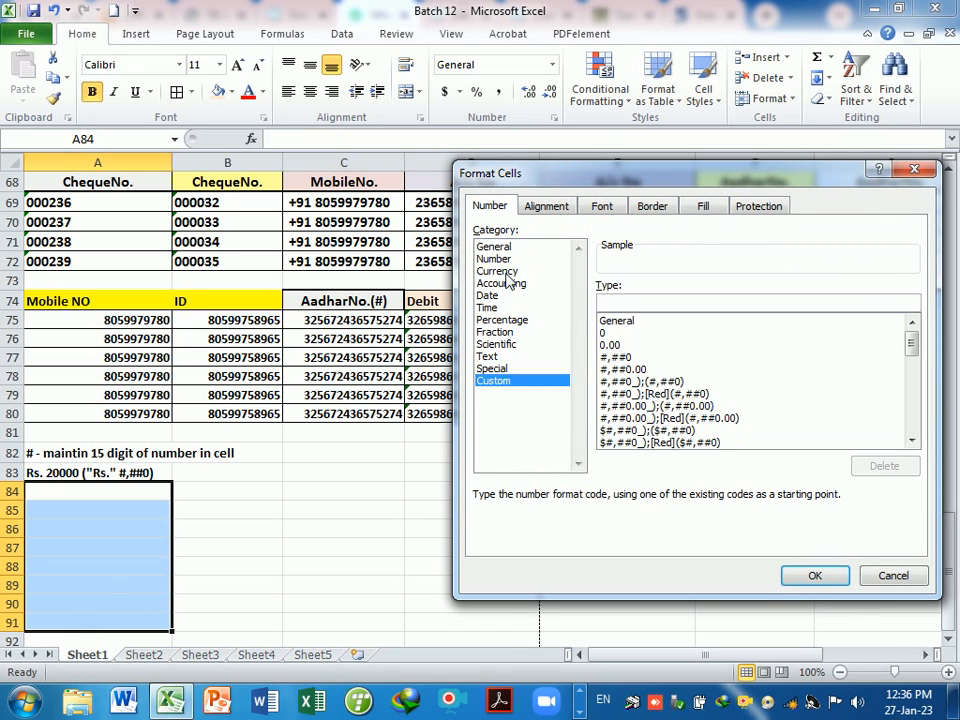
pyautogui.write('"')
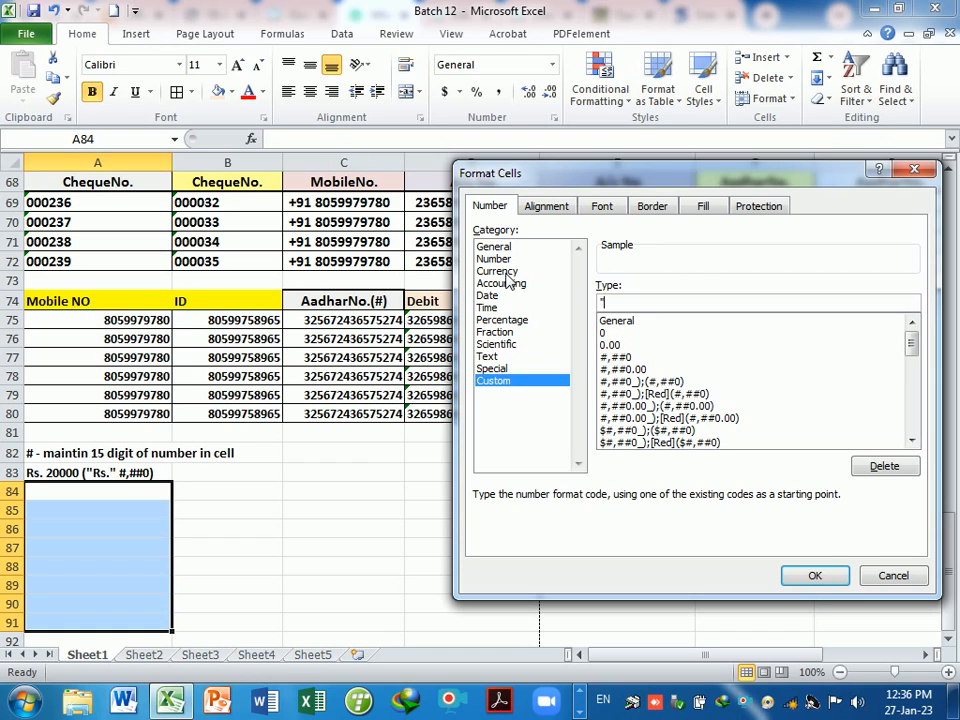
pyautogui.write('Rs." #,##0')
pyautogui.press('Return')
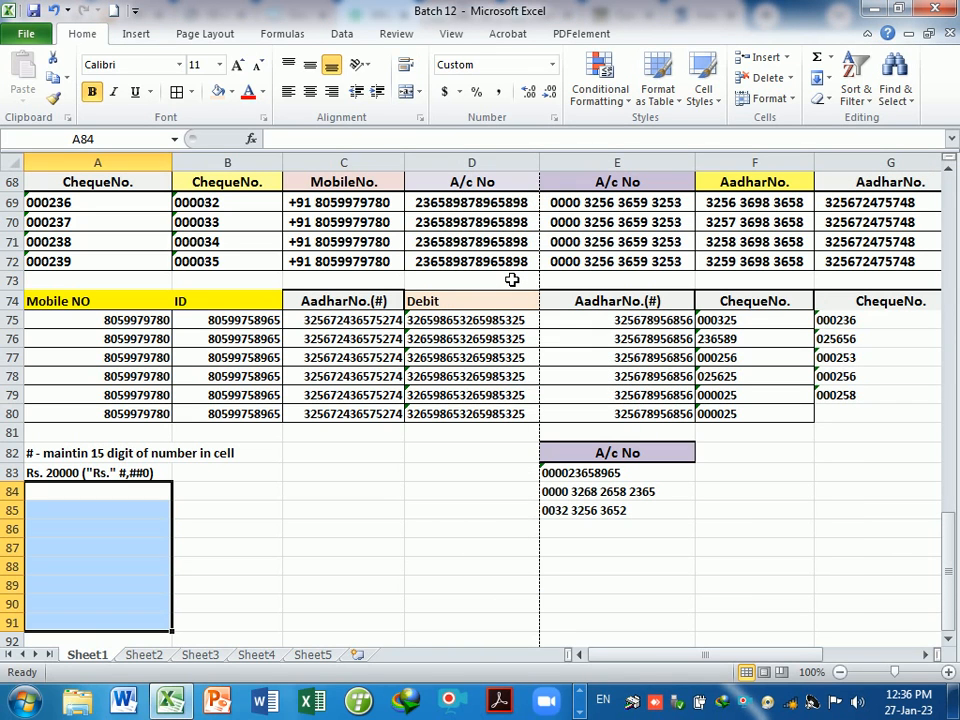
# - Enter 50000, 60000, 50,000, 20000, 3000001, 200000 and 10000 down A84:A90
pyautogui.write('50000')
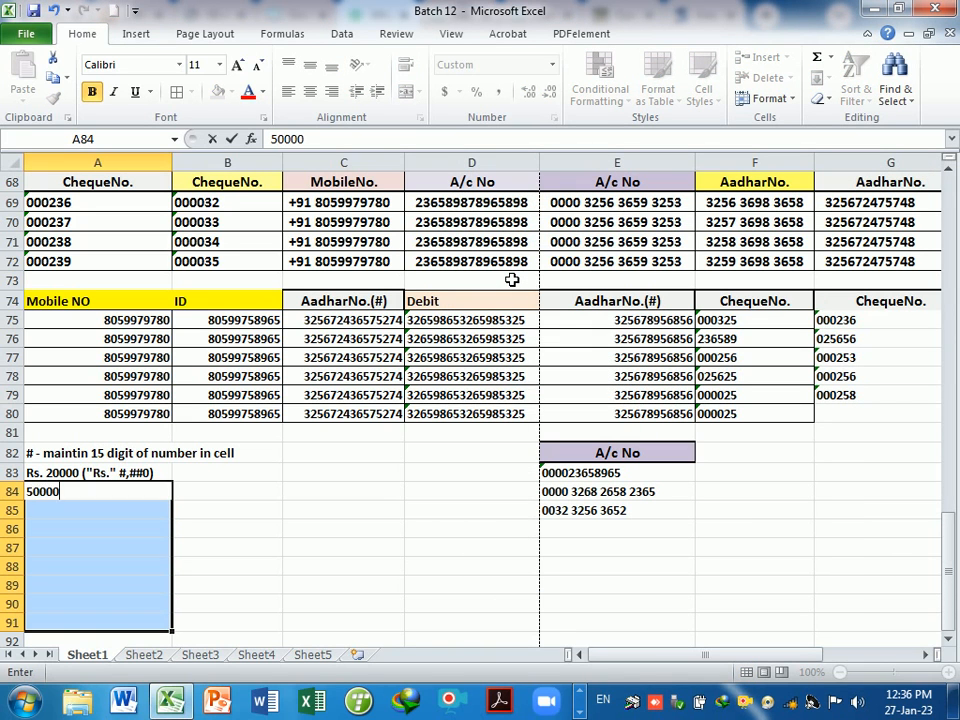
pyautogui.press('Return')
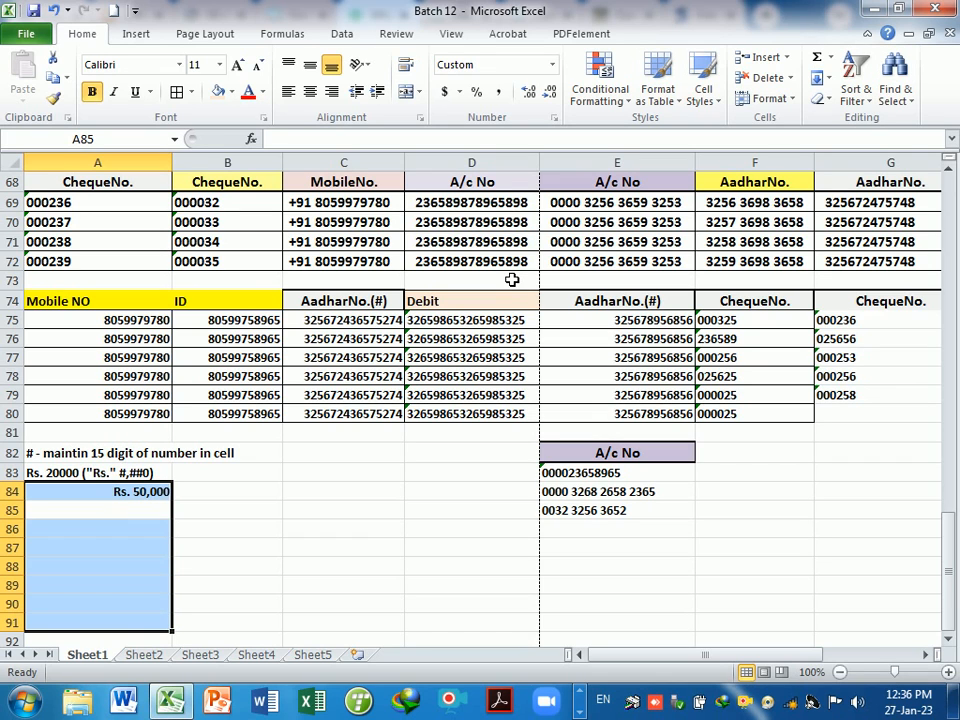
pyautogui.write('60000')
pyautogui.press('Return')
pyautogui.write('5')
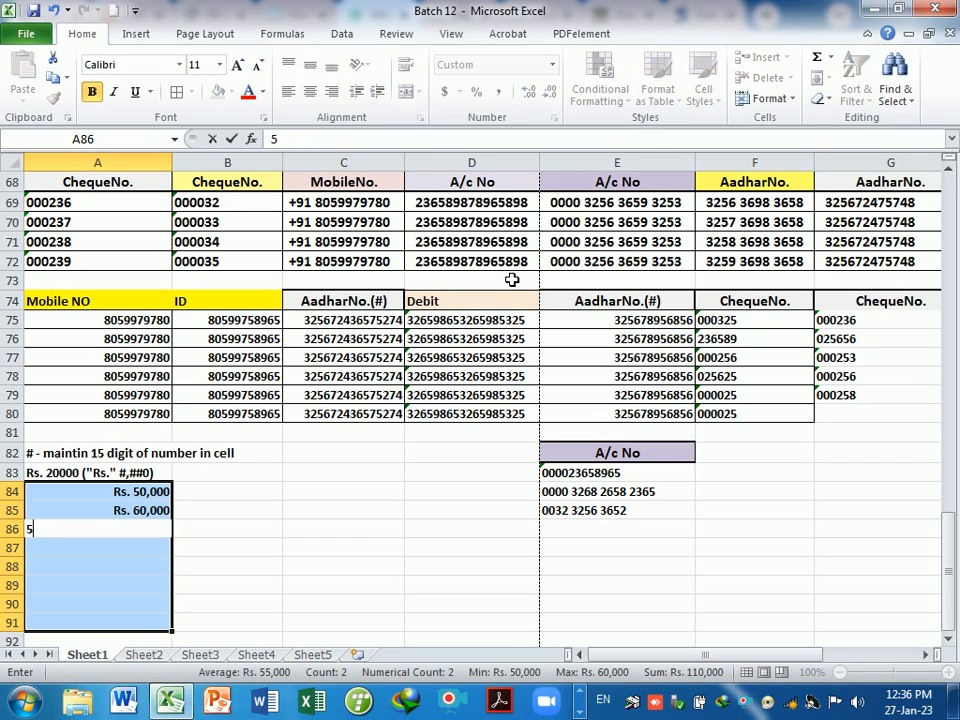
pyautogui.write('0,000')
pyautogui.press('Return')
pyautogui.write('20000')
pyautogui.press('Return')
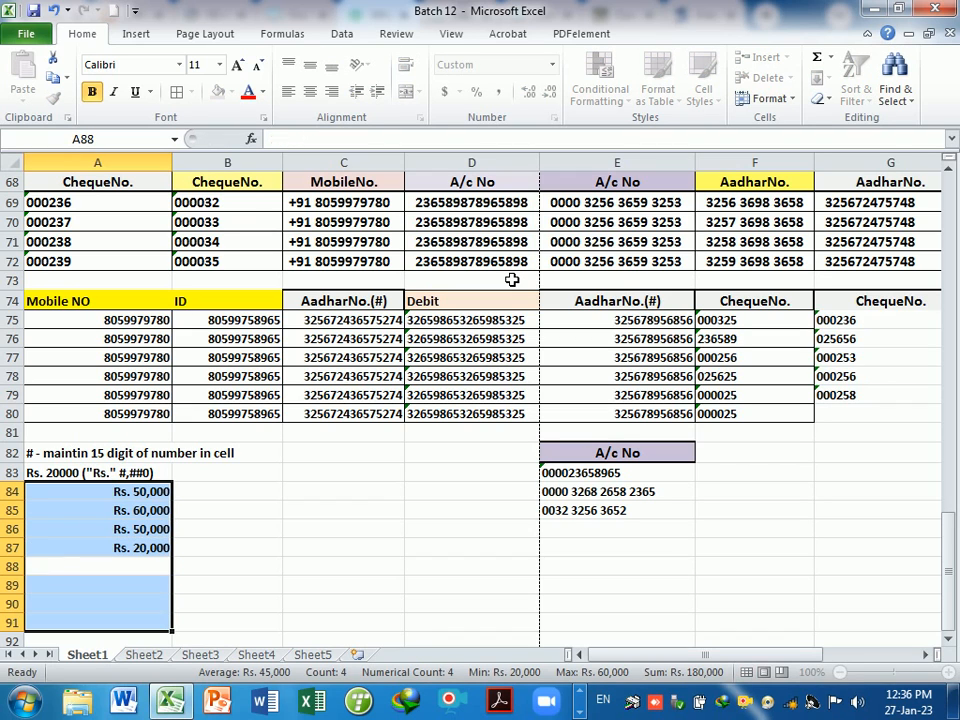
pyautogui.write('3000001')
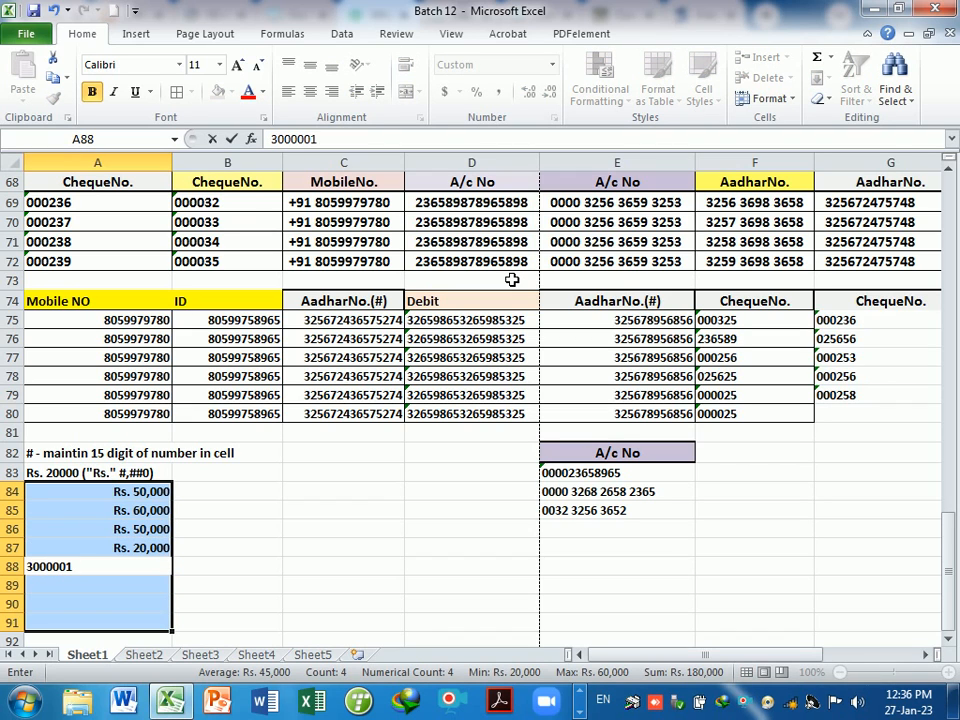
pyautogui.press('Return')
pyautogui.write('0')
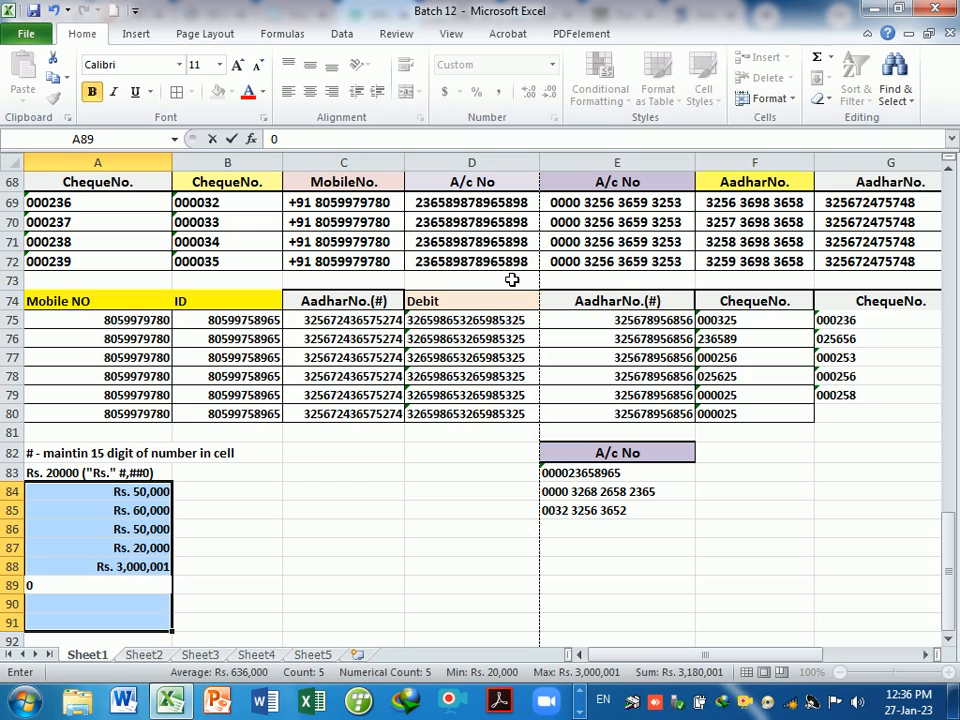
pyautogui.write('200000')
pyautogui.press('Return')
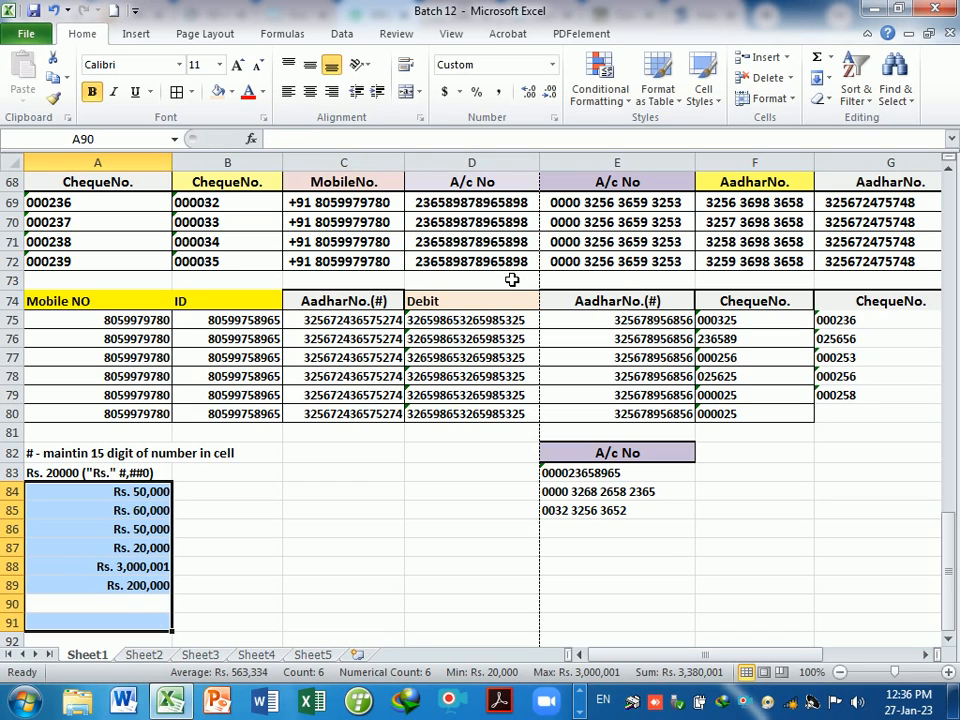
pyautogui.write('10000')
pyautogui.press('Return')
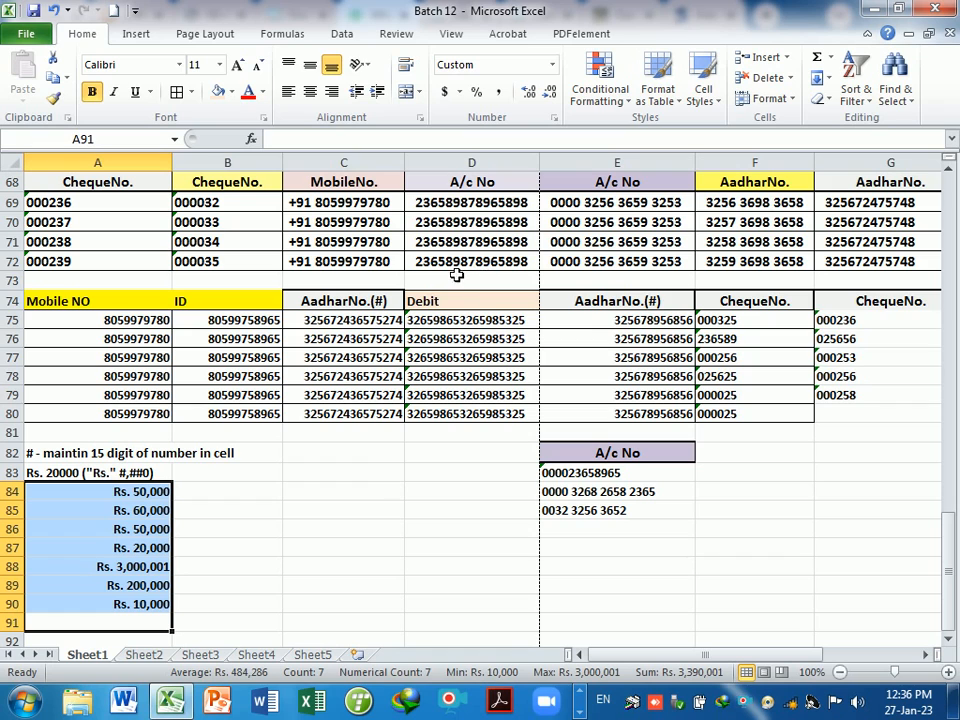
pyautogui.moveTo(161, 493); pyautogui.dragTo(150, 614)
# - Enter 2000/- in B83, discarding a stray @ entry
pyautogui.click(244, 474)
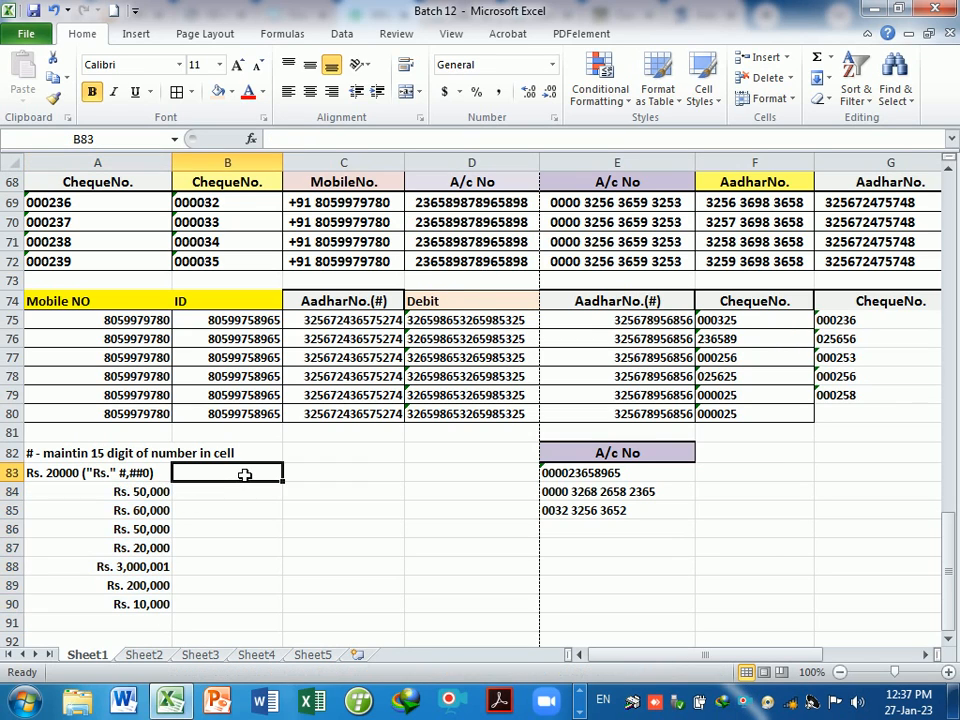
pyautogui.write('@')
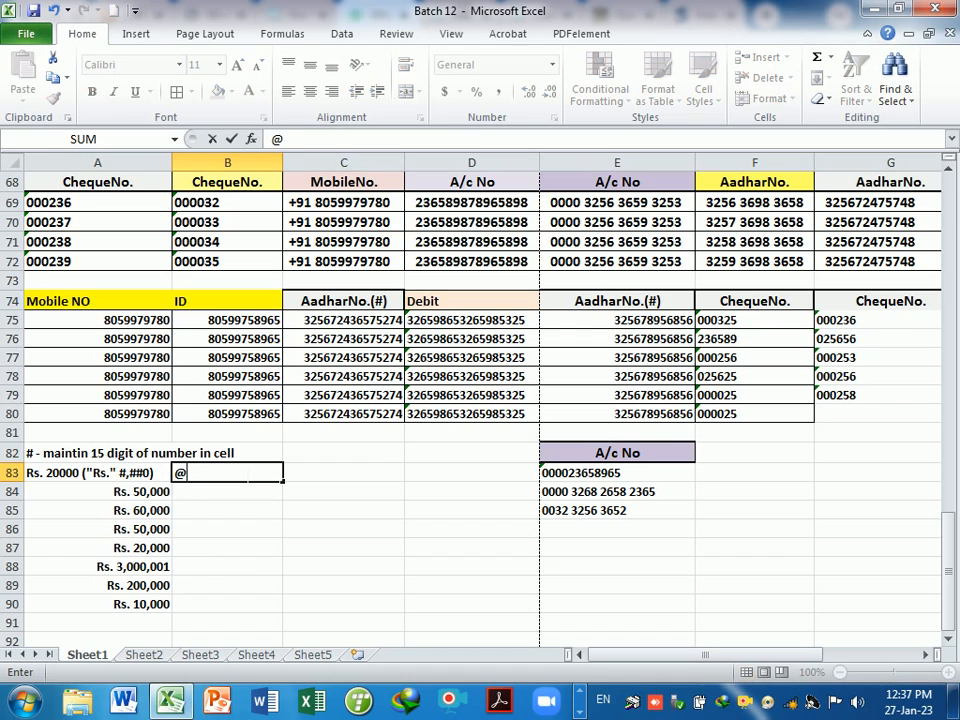
pyautogui.write('0')
pyautogui.press('Escape')
pyautogui.write('@')
pyautogui.press('Escape')
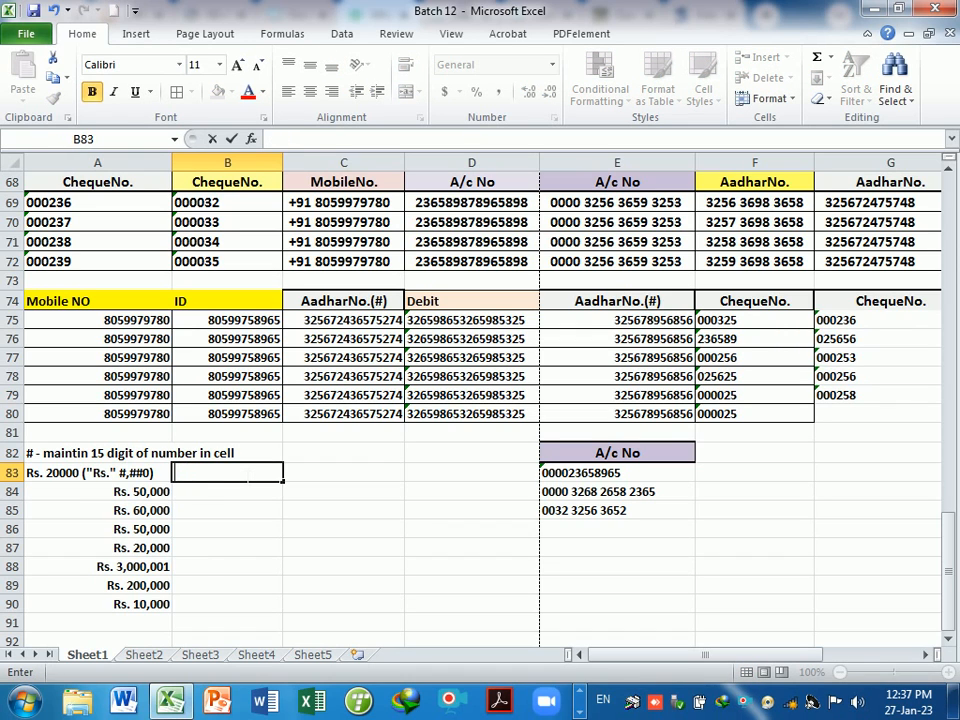
pyautogui.write('2000/-')
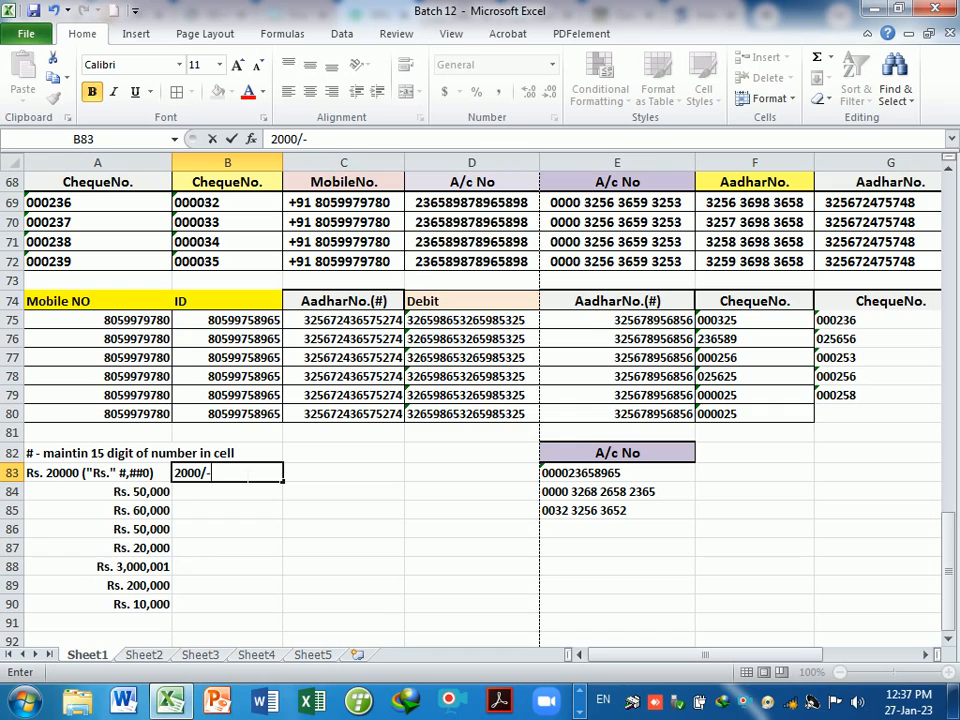
pyautogui.press('Return')
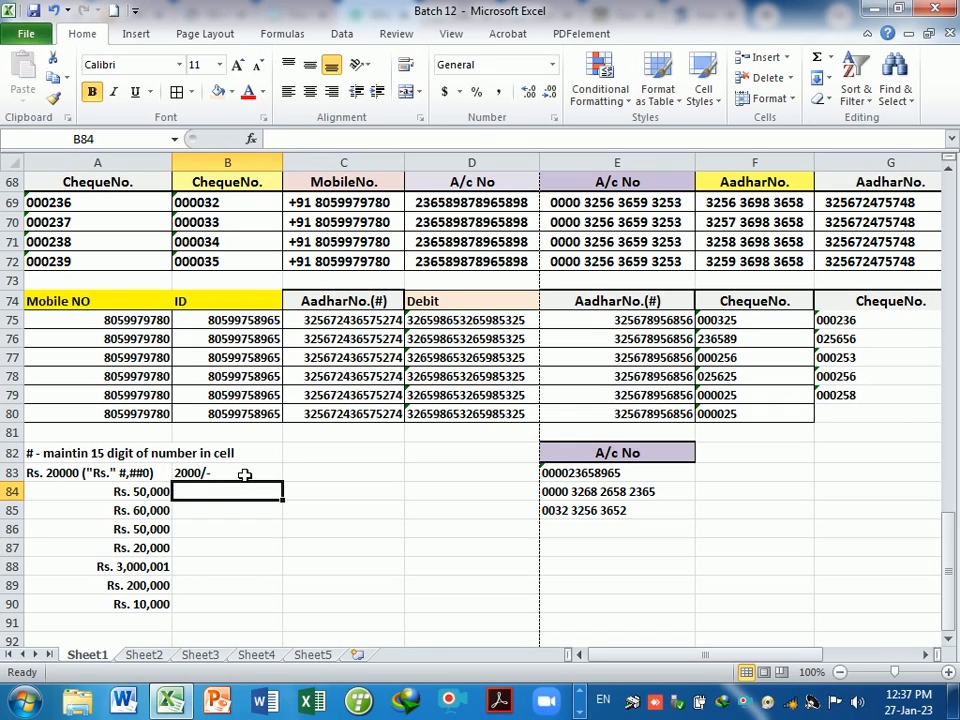
# - Append the format code (#,##0"/-") to the B83 note
pyautogui.click(244, 474)
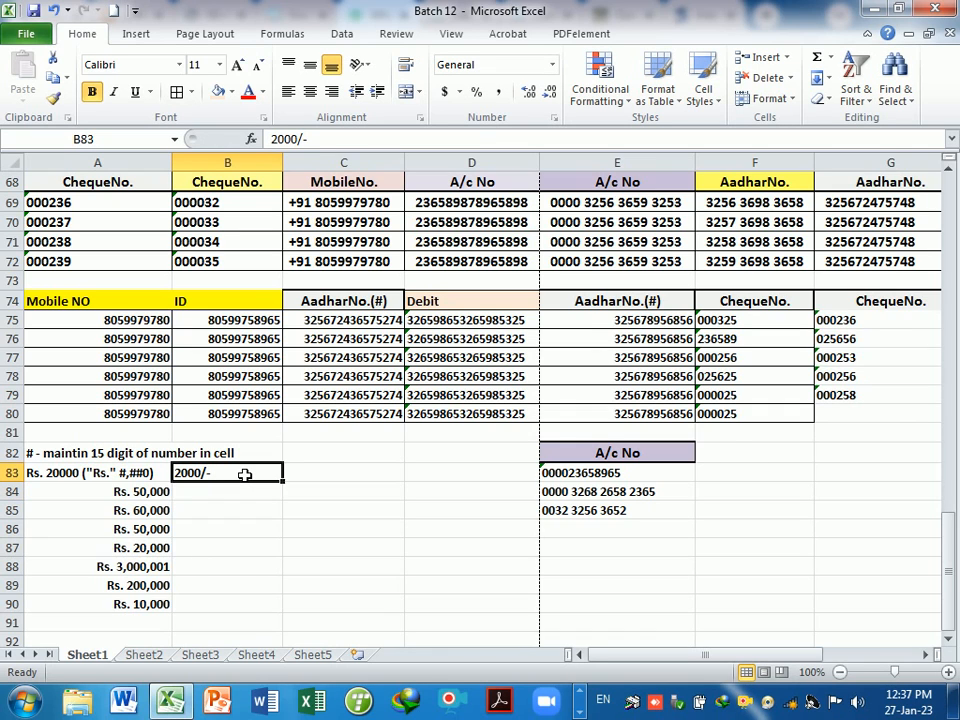
pyautogui.press('F2')
pyautogui.write('(')
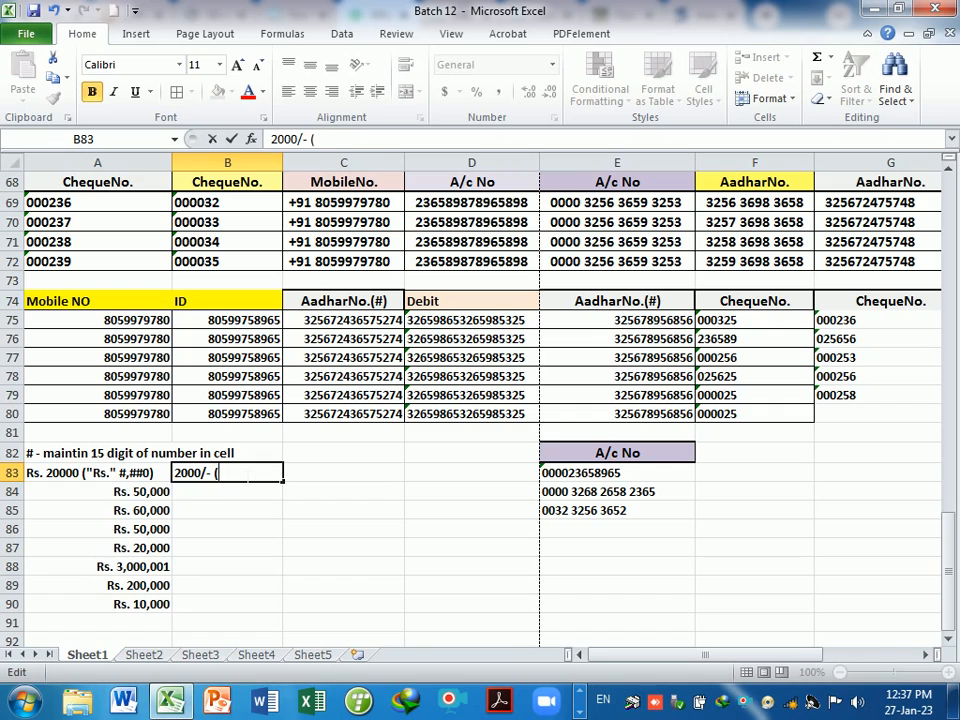
pyautogui.write('#,##0"/')
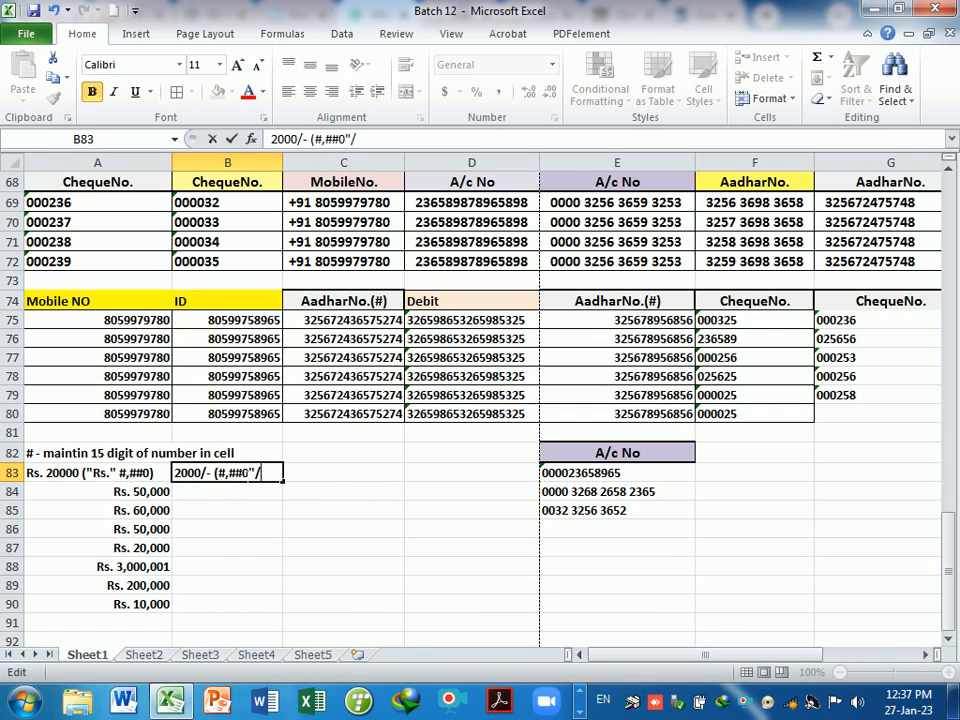
pyautogui.write('-")')
pyautogui.press('Return')
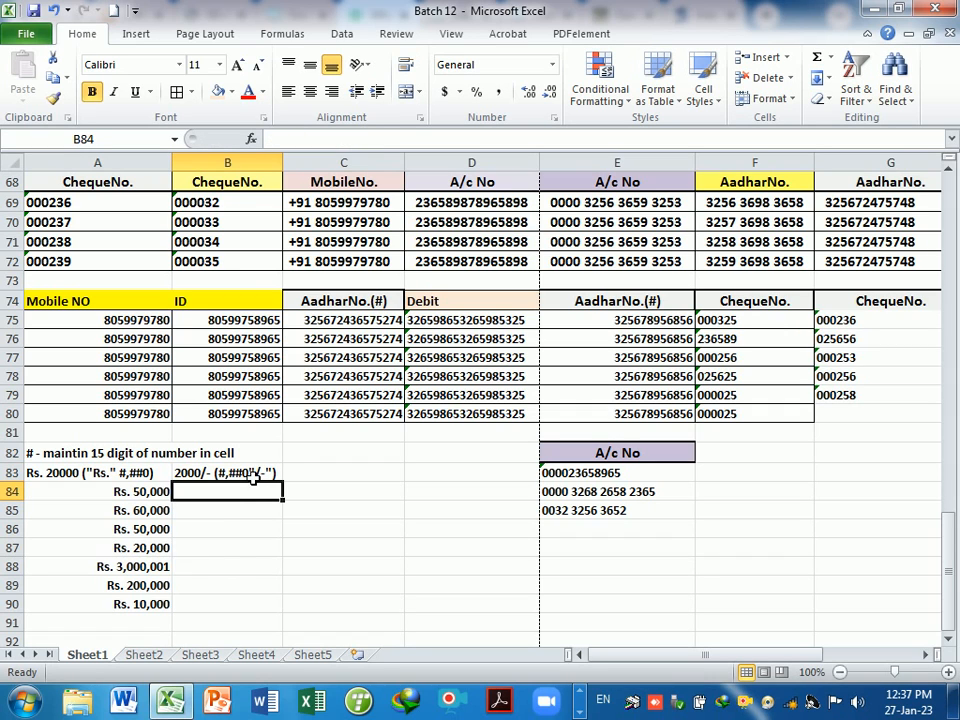
# - Apply the custom number format #,##0"/-" to B84:B90
pyautogui.moveTo(258, 505); pyautogui.dragTo(257, 615)
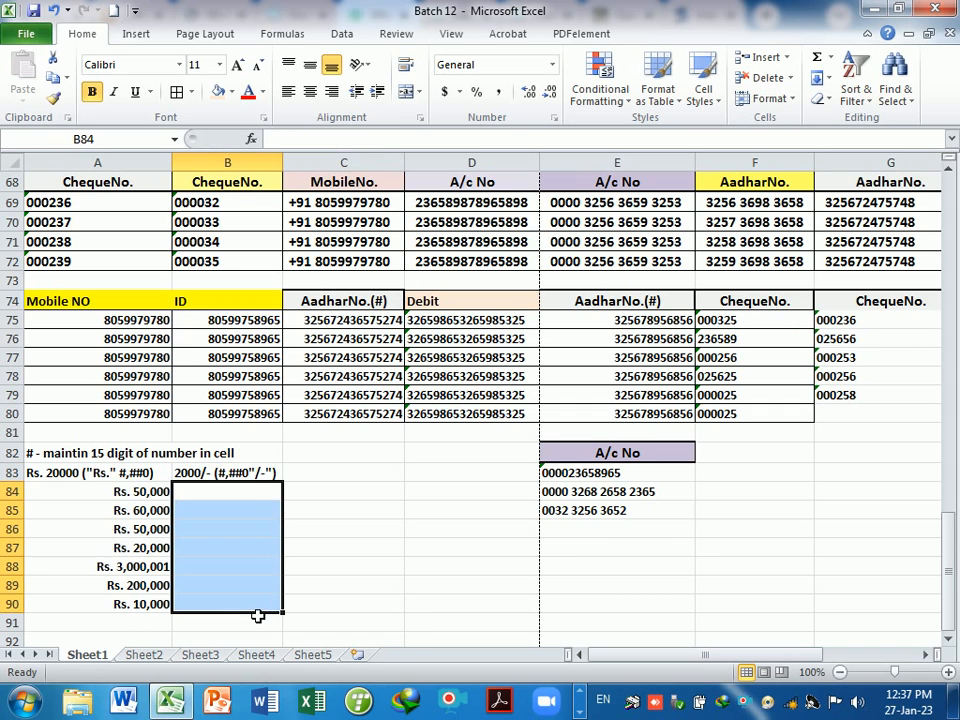
pyautogui.hotkey('ctrl', '1')
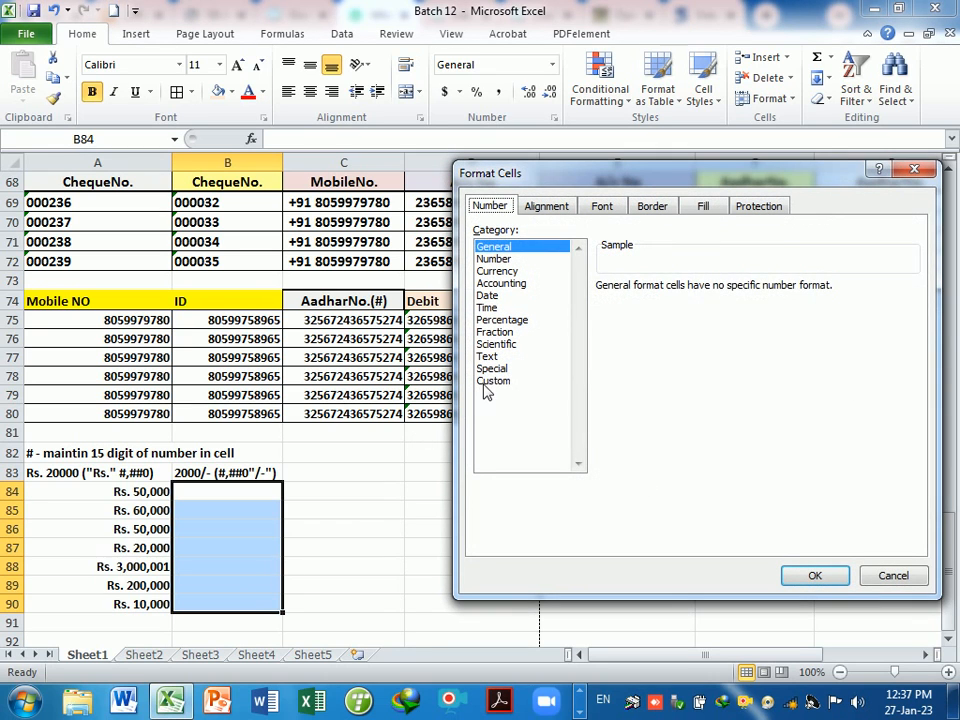
pyautogui.click(491, 380)
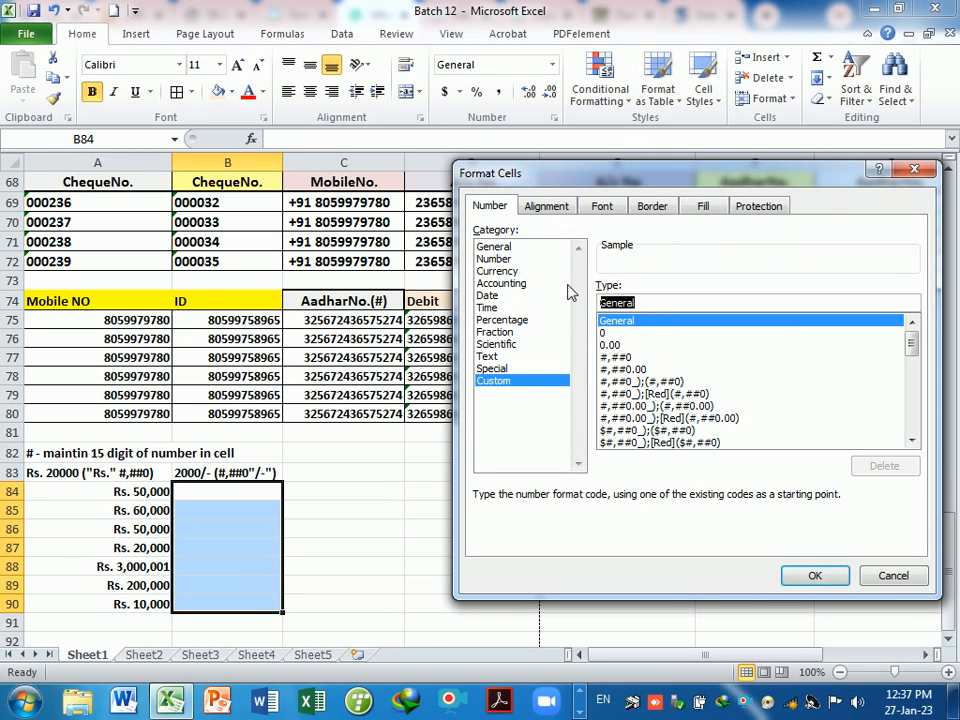
pyautogui.press('BackSpace')
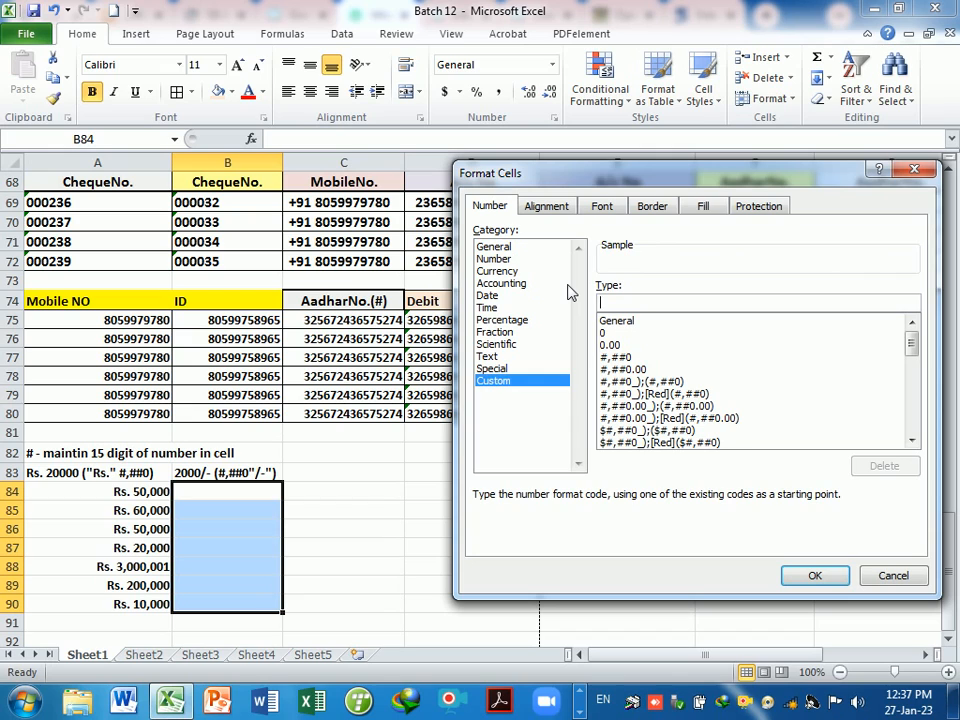
pyautogui.write('#,')
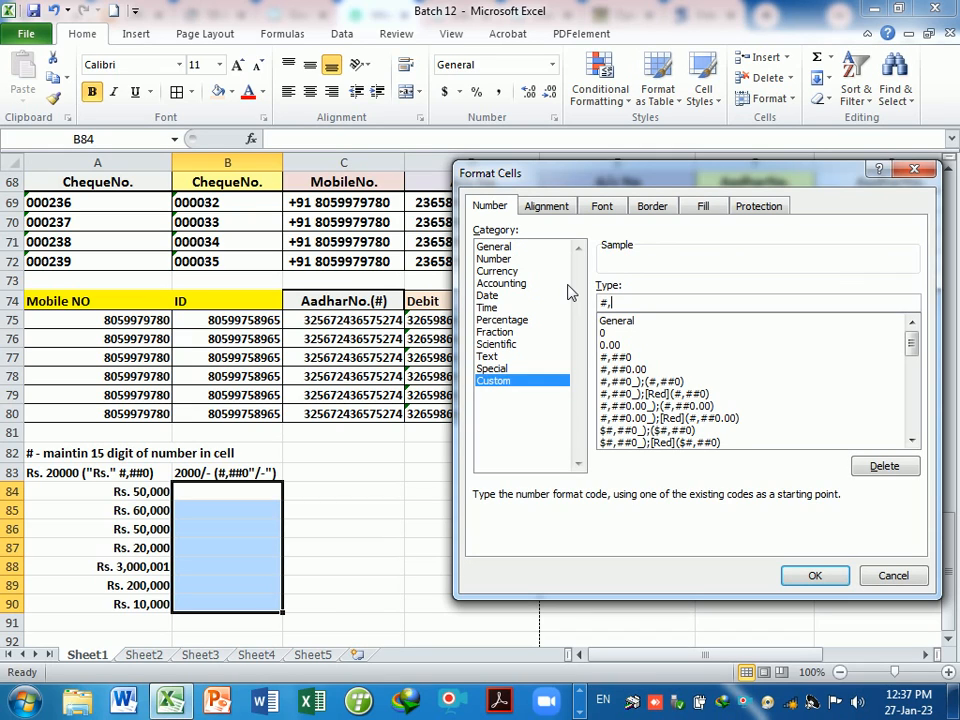
pyautogui.write('##0"/-"')
pyautogui.press('Return')
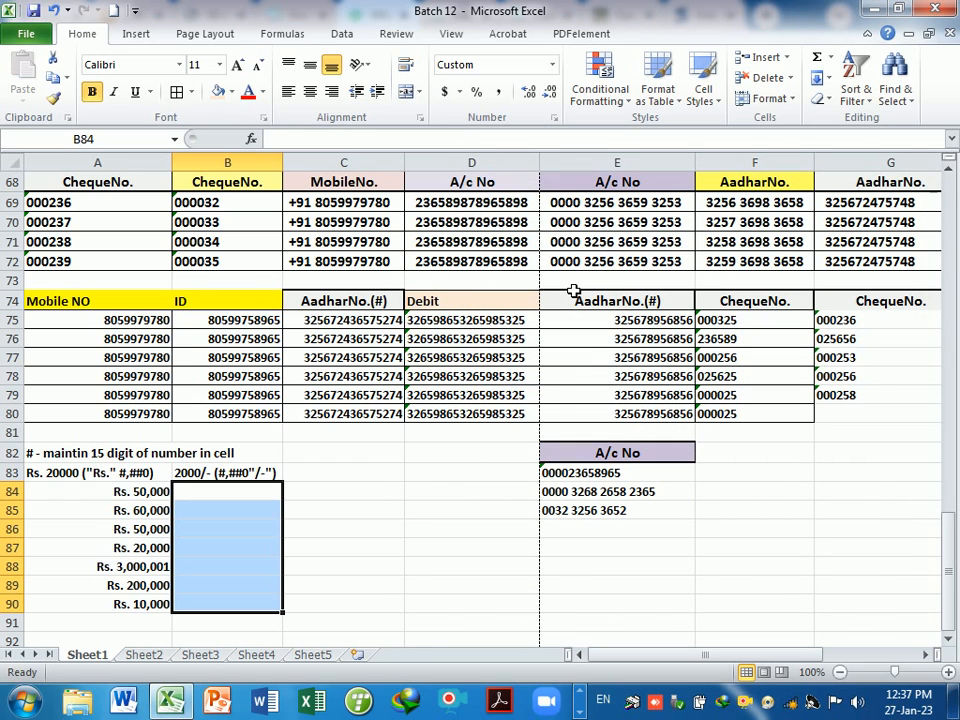
# - Enter 500000, 60000, 40000, 5,000, 300,000, 20000 and 100000 down B84:B90
pyautogui.write('500000')
pyautogui.press('Return')
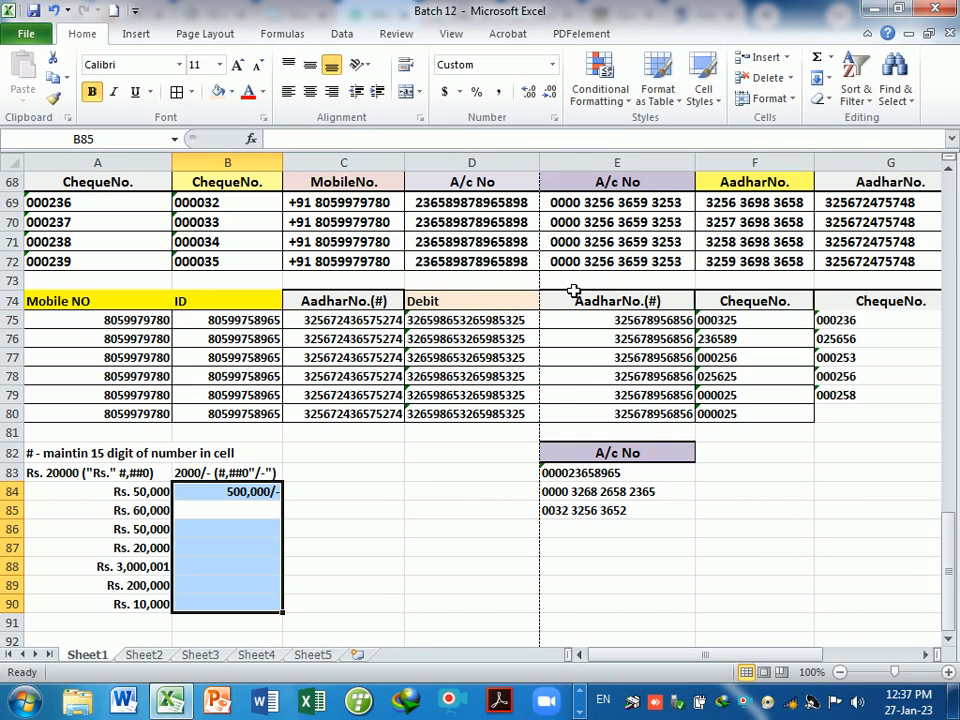
pyautogui.write('60000')
pyautogui.press('Return')
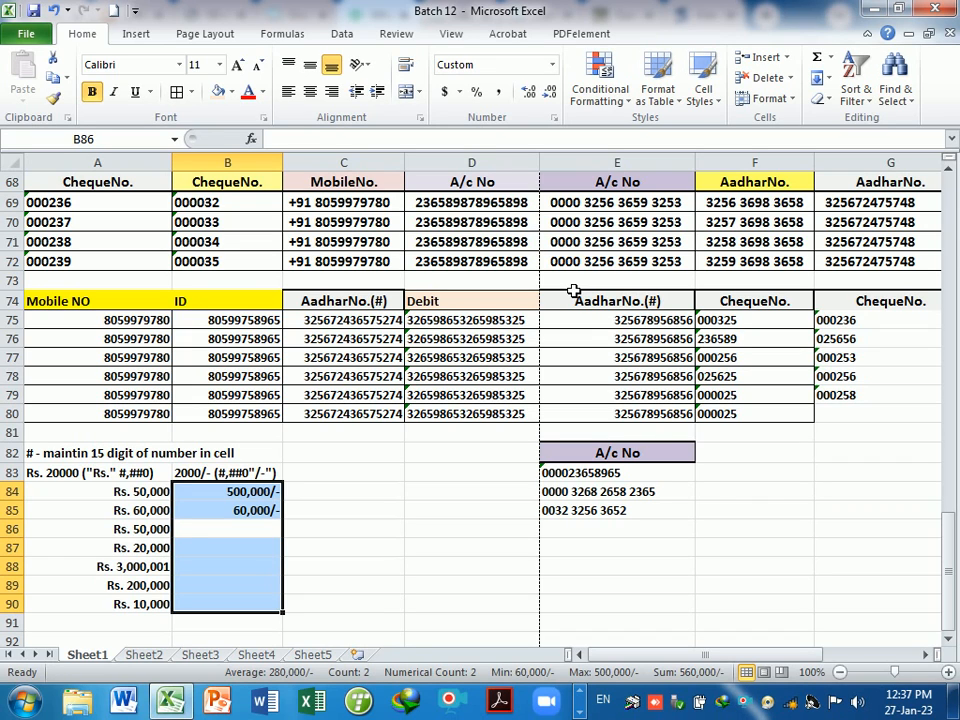
pyautogui.write('40000')
pyautogui.press('Return')
pyautogui.write('5')
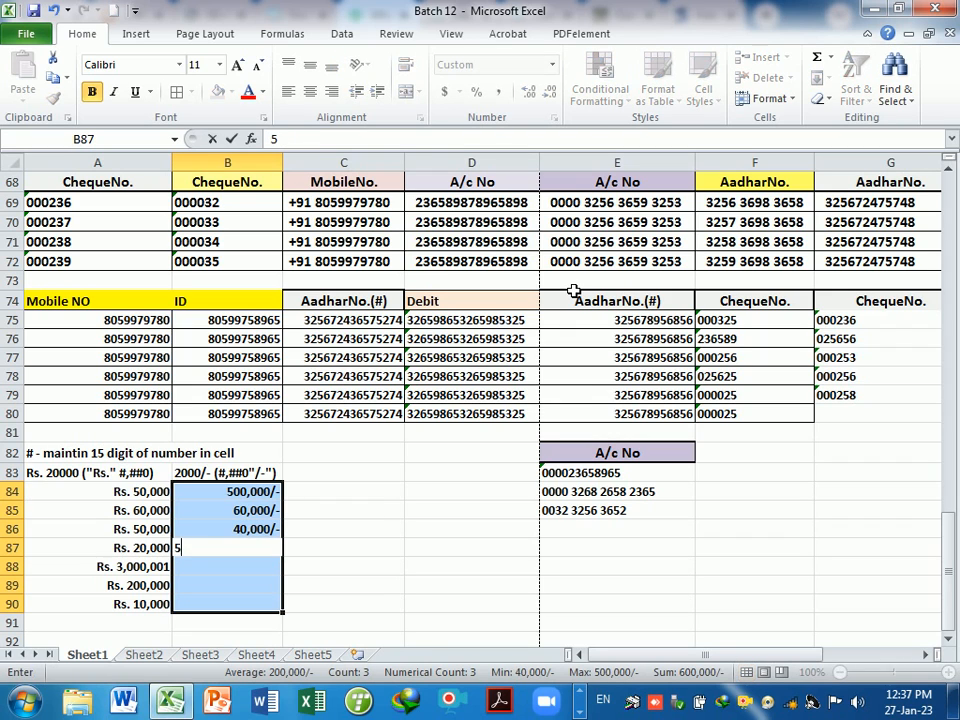
pyautogui.write(',000')
pyautogui.press('Return')
pyautogui.write('3')
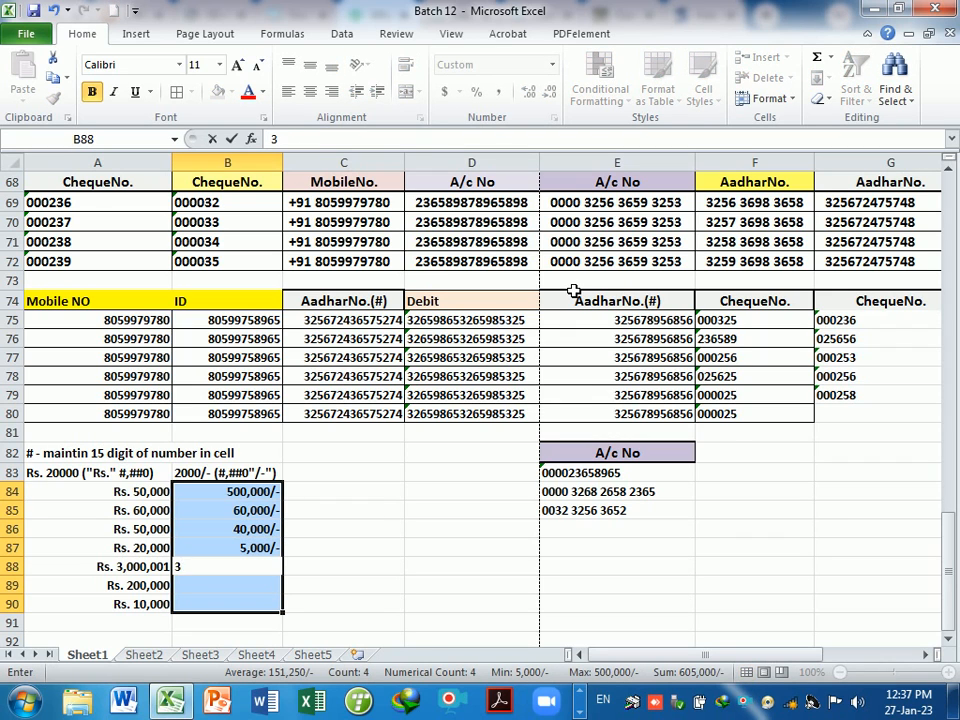
pyautogui.write('00,000')
pyautogui.press('Return')
pyautogui.write('20000')
pyautogui.press('Return')
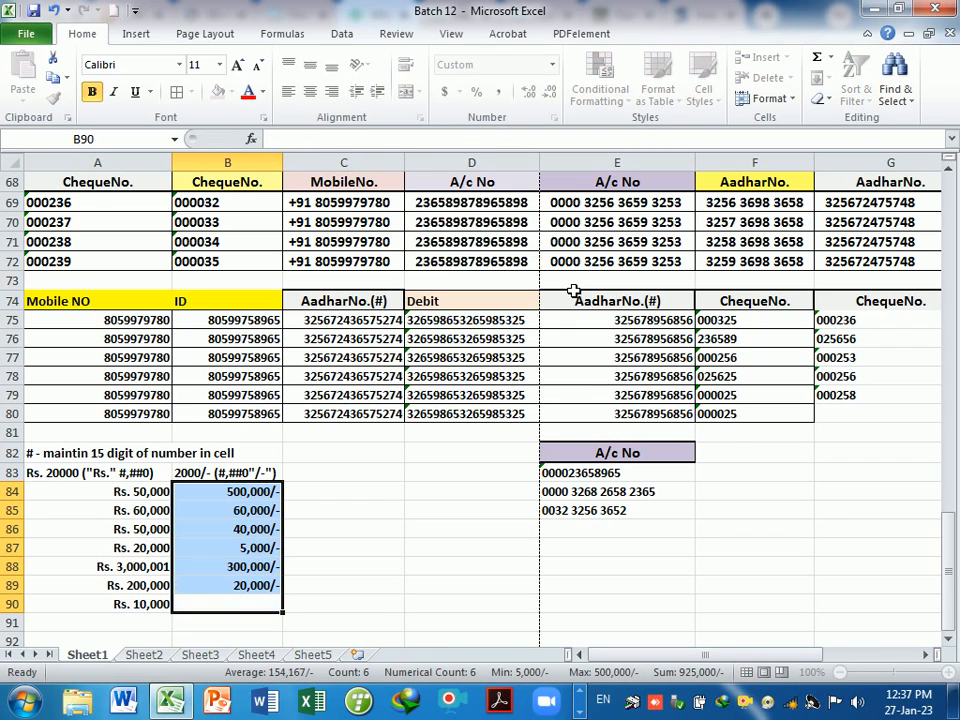
pyautogui.write('100000')
pyautogui.press('Return')
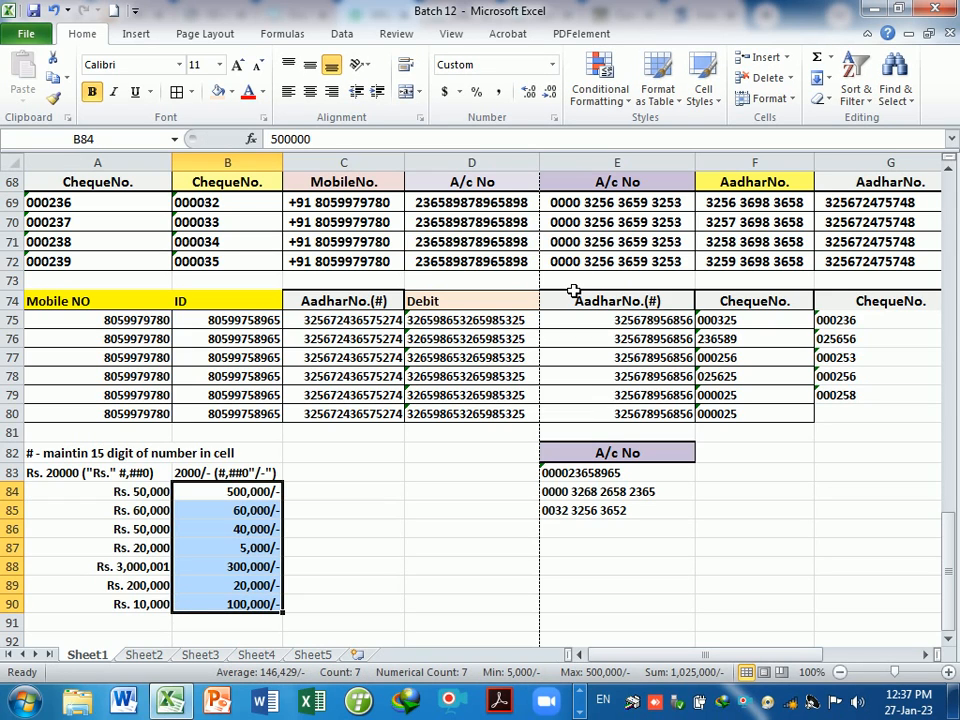
pyautogui.click(386, 567)
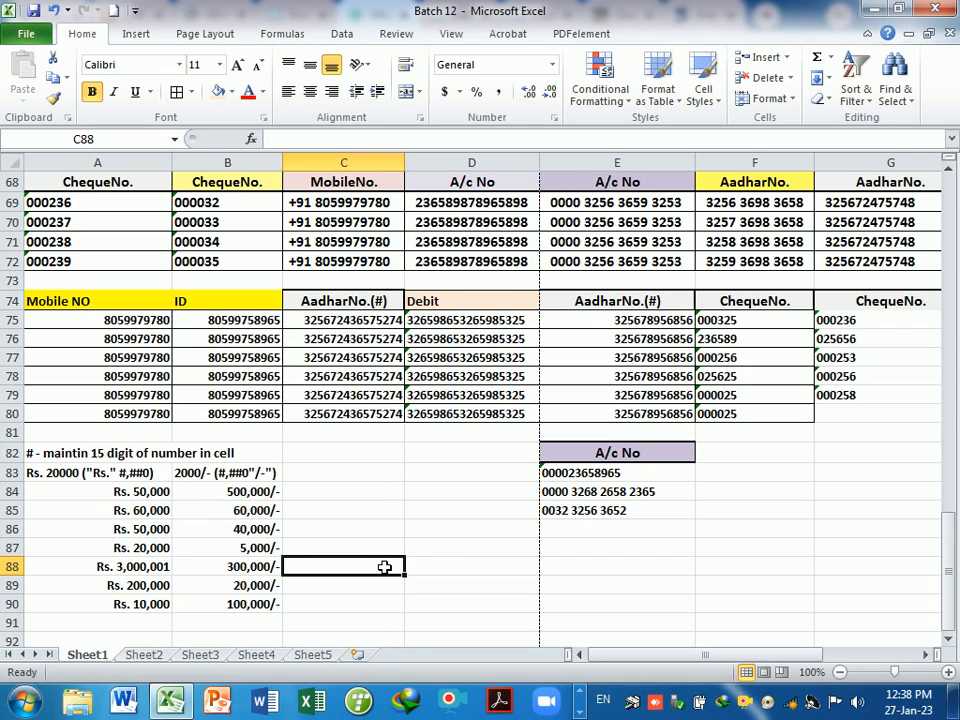
# - Type the label Rs. 2000/- ("Rs.#,##0"/-") into C83
pyautogui.click(336, 481)
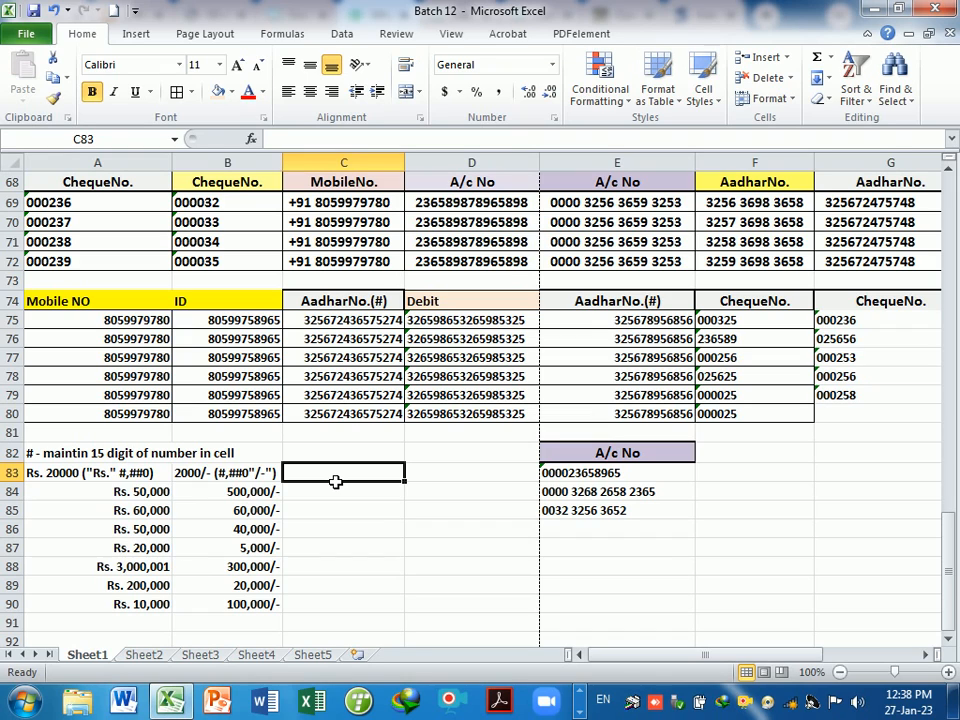
pyautogui.write('Rs.')
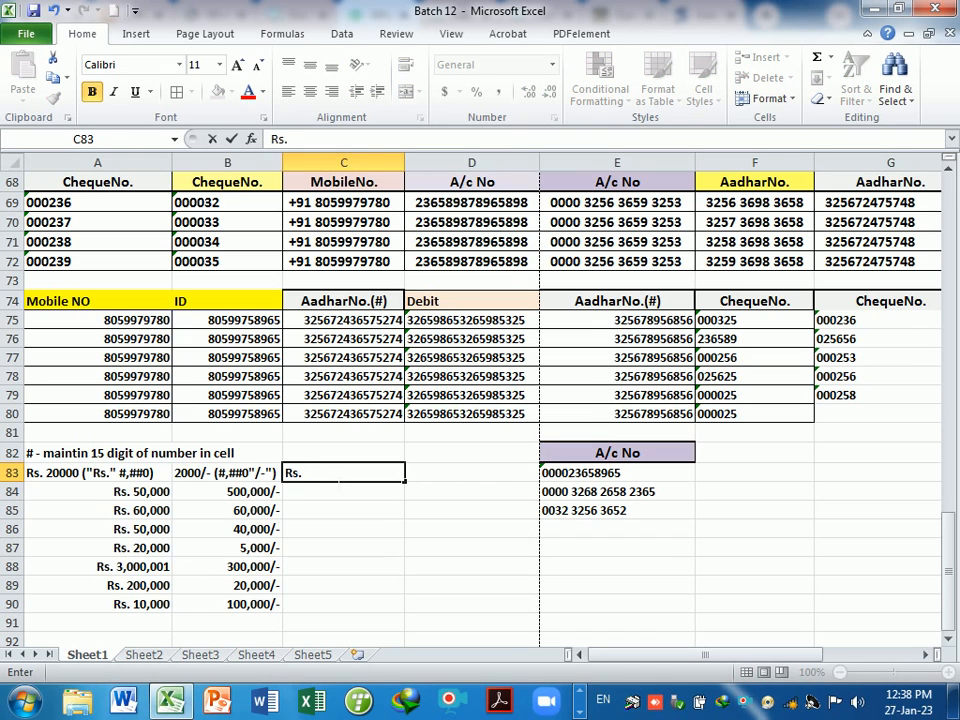
pyautogui.write(' 2000')
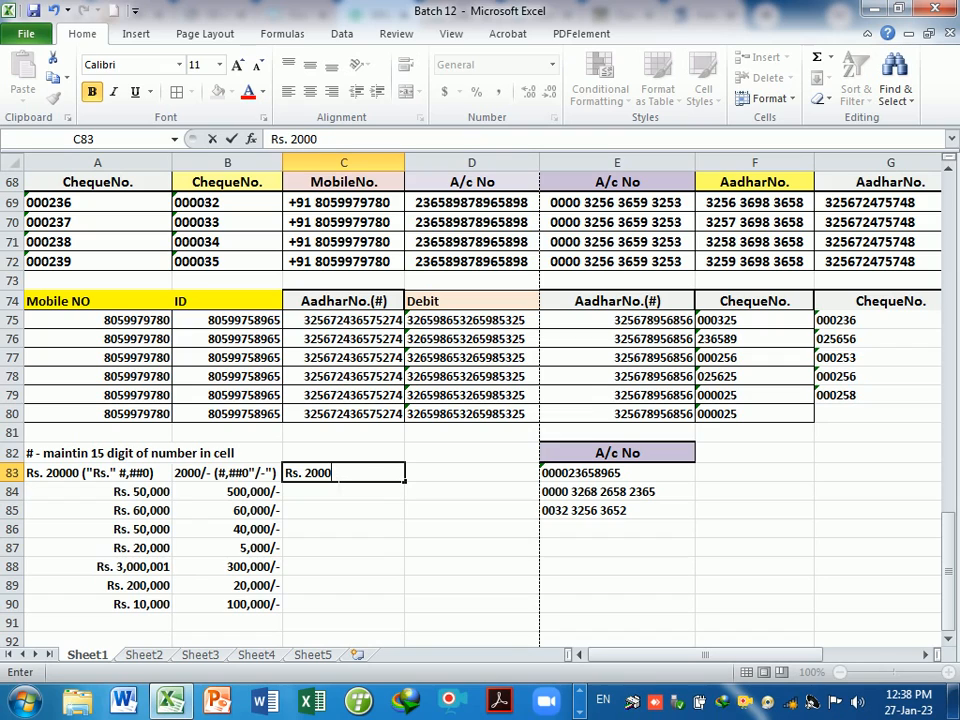
pyautogui.write('/- ("Rs.')
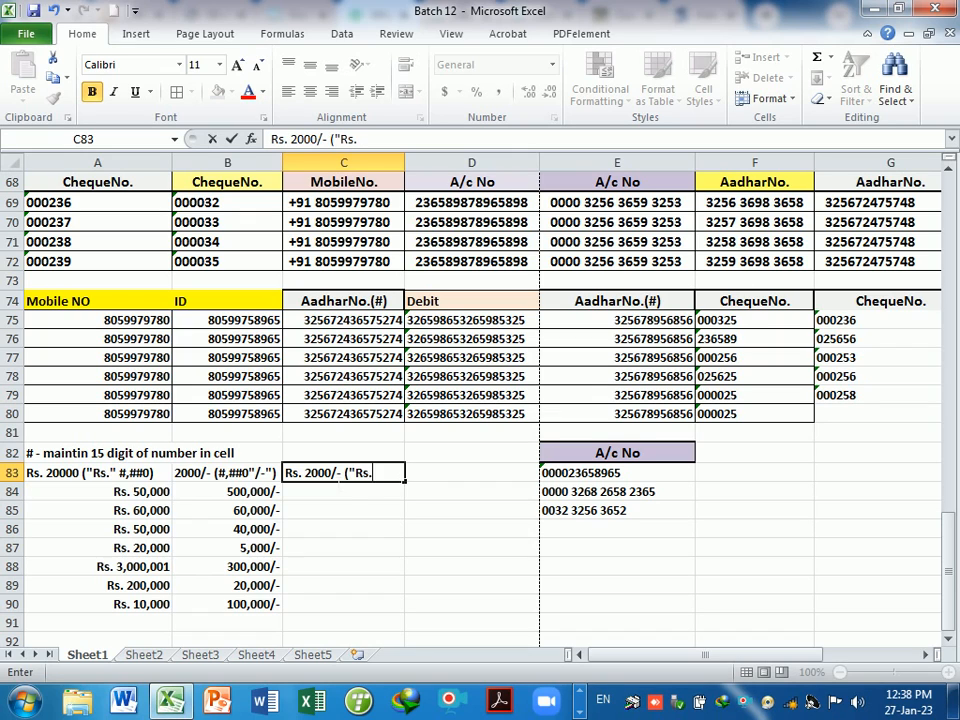
pyautogui.write('#,##0"/')
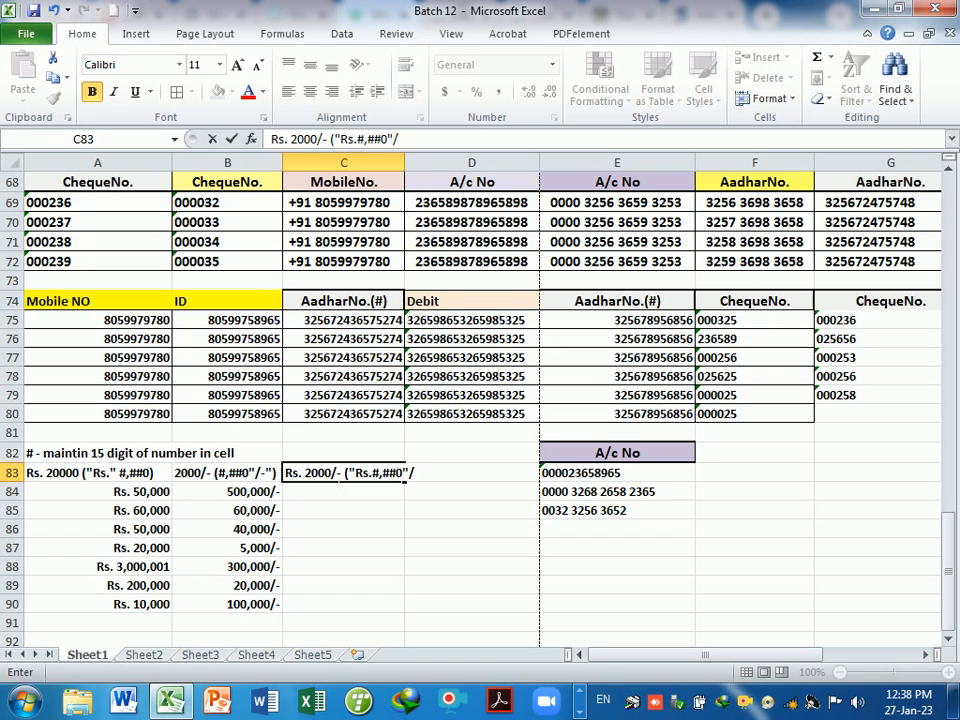
pyautogui.write('-")')
pyautogui.press('Return')
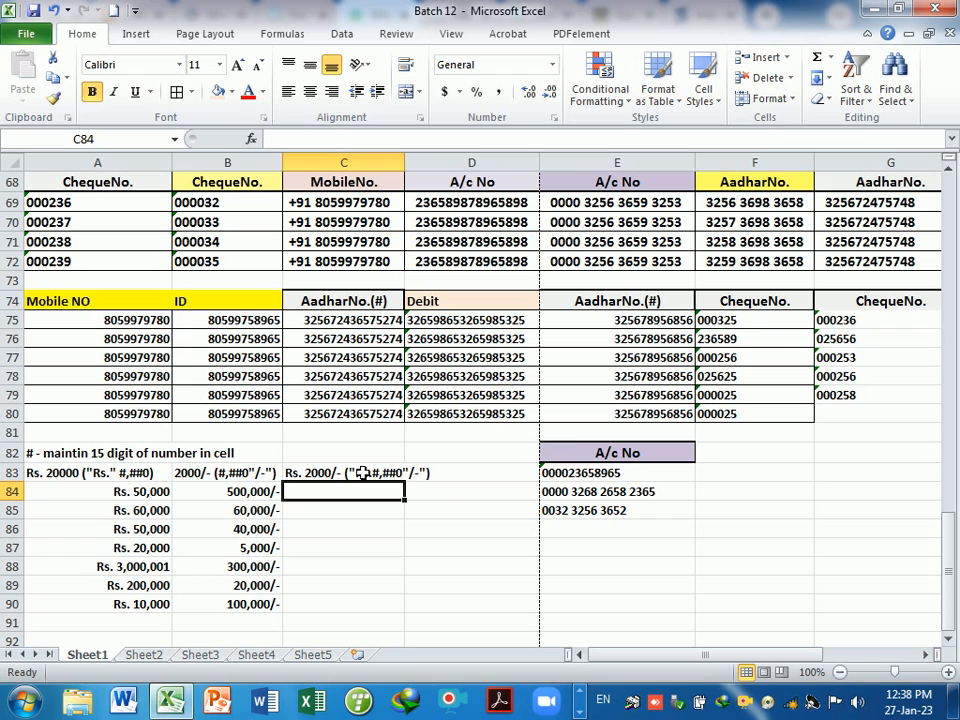
# - Widen column C and select C84:C90, abandoning a first custom-format attempt
pyautogui.moveTo(410, 168); pyautogui.dragTo(437, 168)
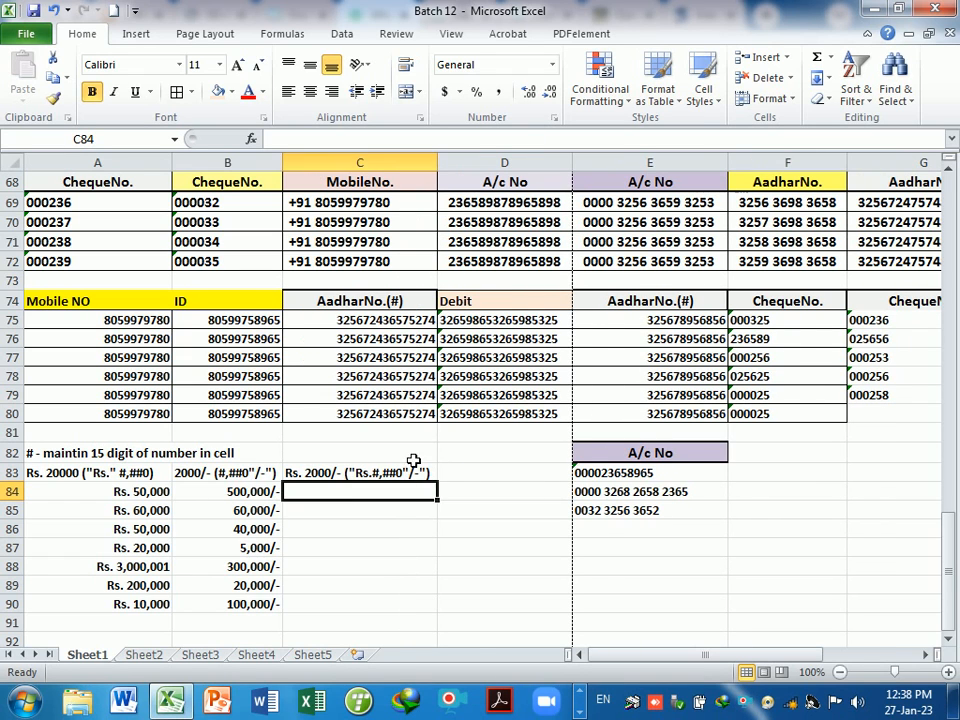
pyautogui.moveTo(375, 493); pyautogui.dragTo(375, 602)
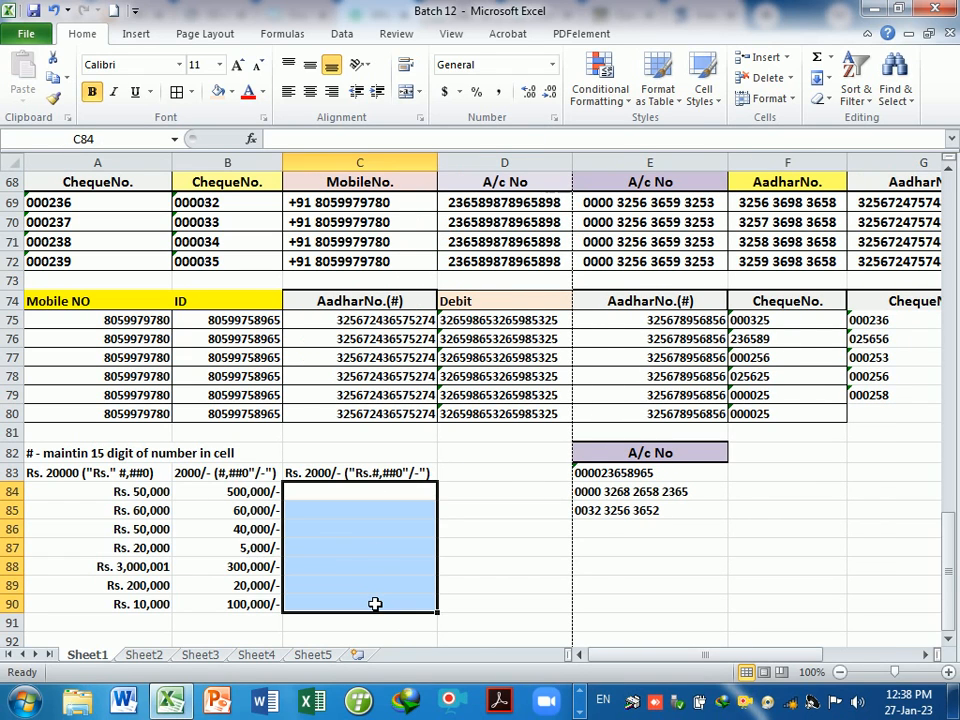
pyautogui.hotkey('ctrl', '1')
pyautogui.click(493, 381)
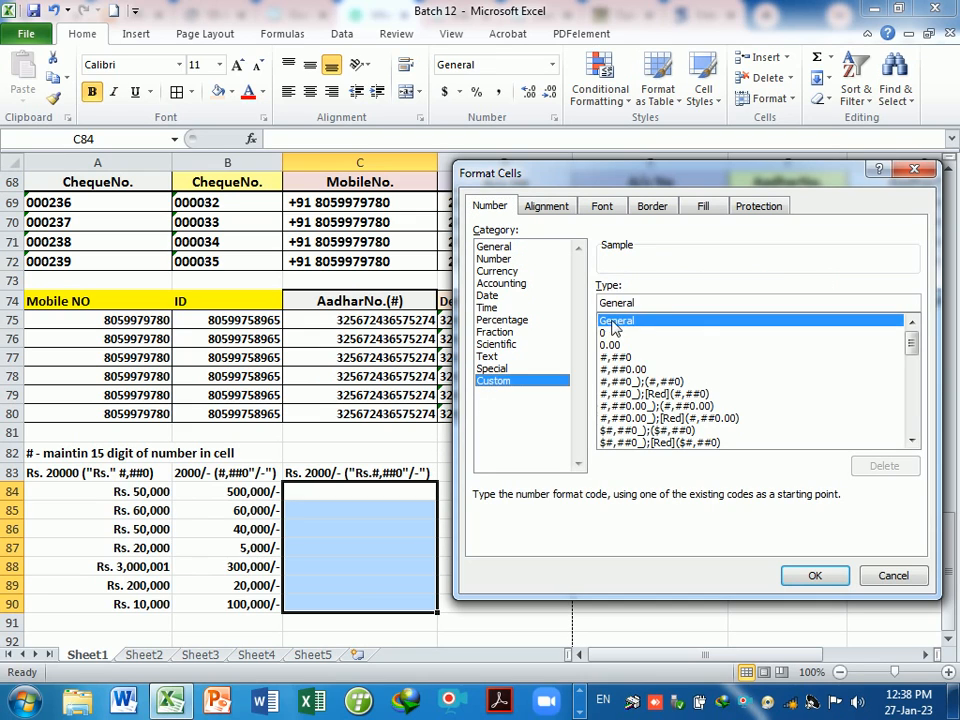
pyautogui.click(613, 322)
pyautogui.press('BackSpace')
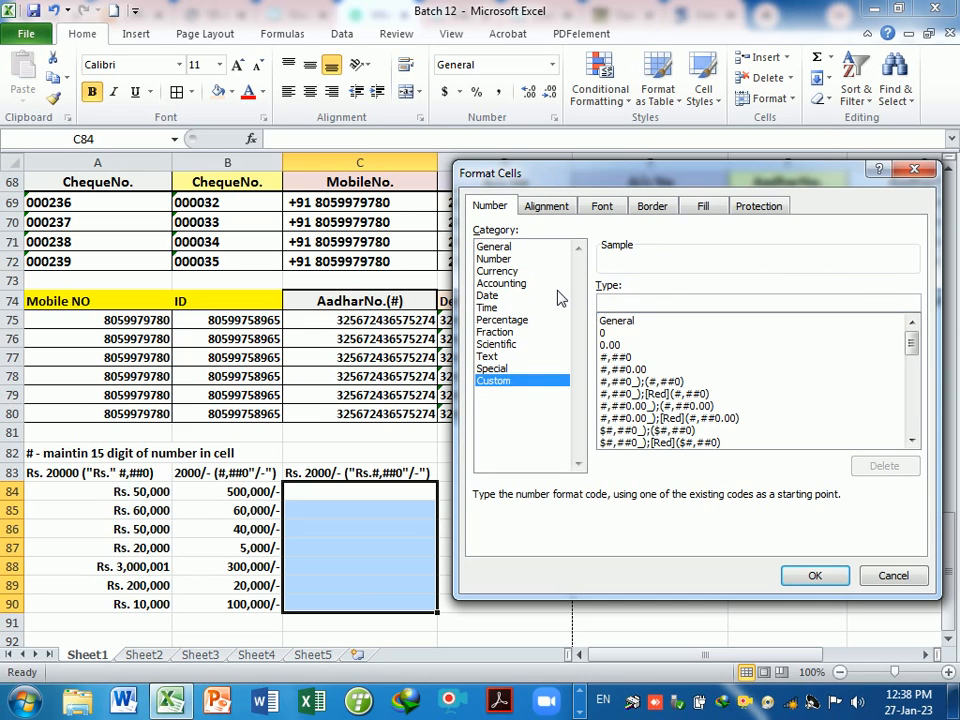
pyautogui.write('#,')
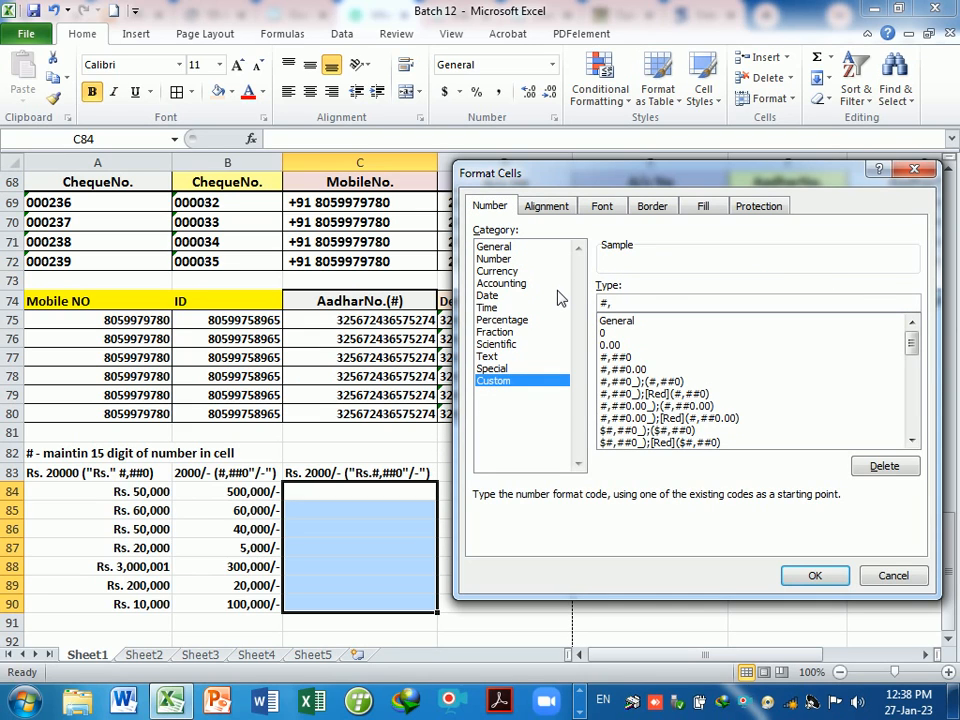
pyautogui.write('##')
pyautogui.press('BackSpace')
pyautogui.press('BackSpace')
pyautogui.press('BackSpace')
pyautogui.press('BackSpace')
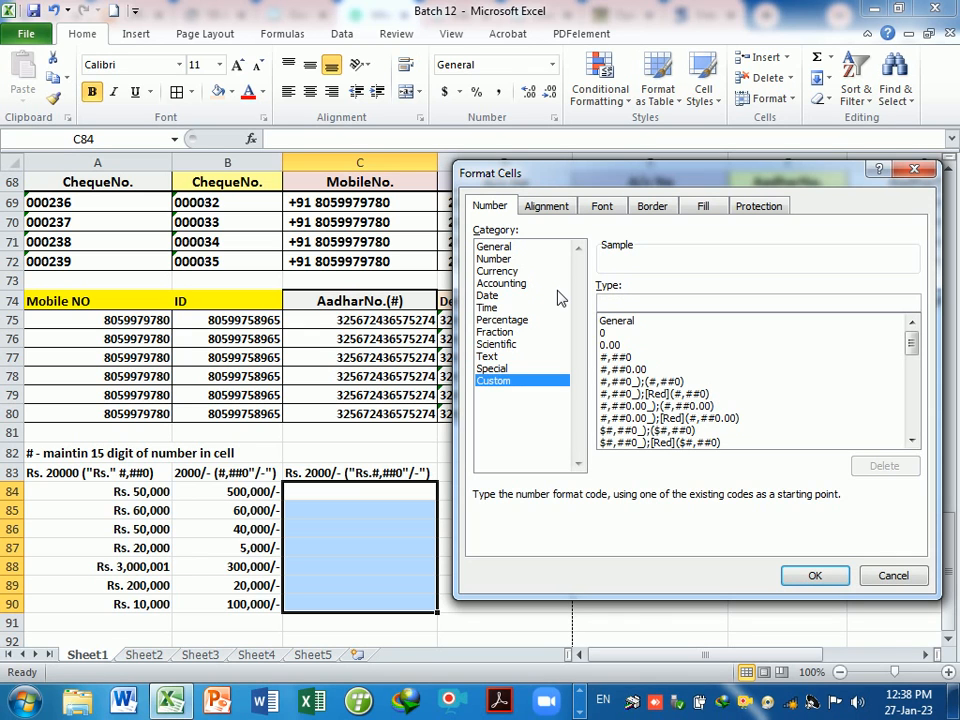
pyautogui.write('R')
pyautogui.press('BackSpace')
pyautogui.press('Escape')
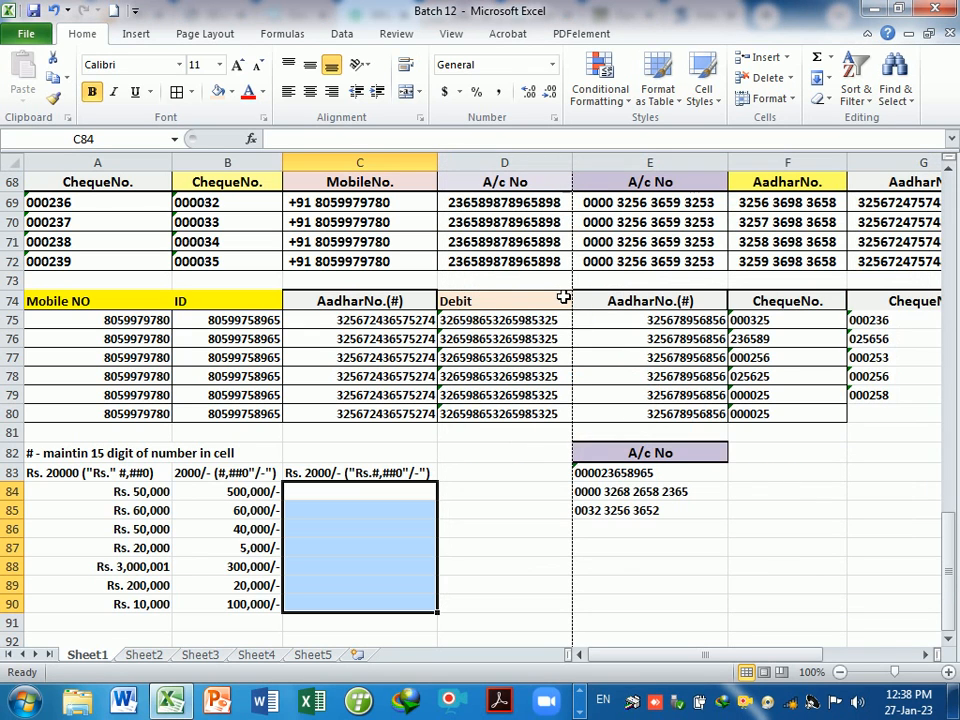
# - Apply the custom format "Rs." #,##0"/-" to C84:C90 and enter 50,000 in C84
pyautogui.hotkey('ctrl', '1')
pyautogui.click(495, 381)
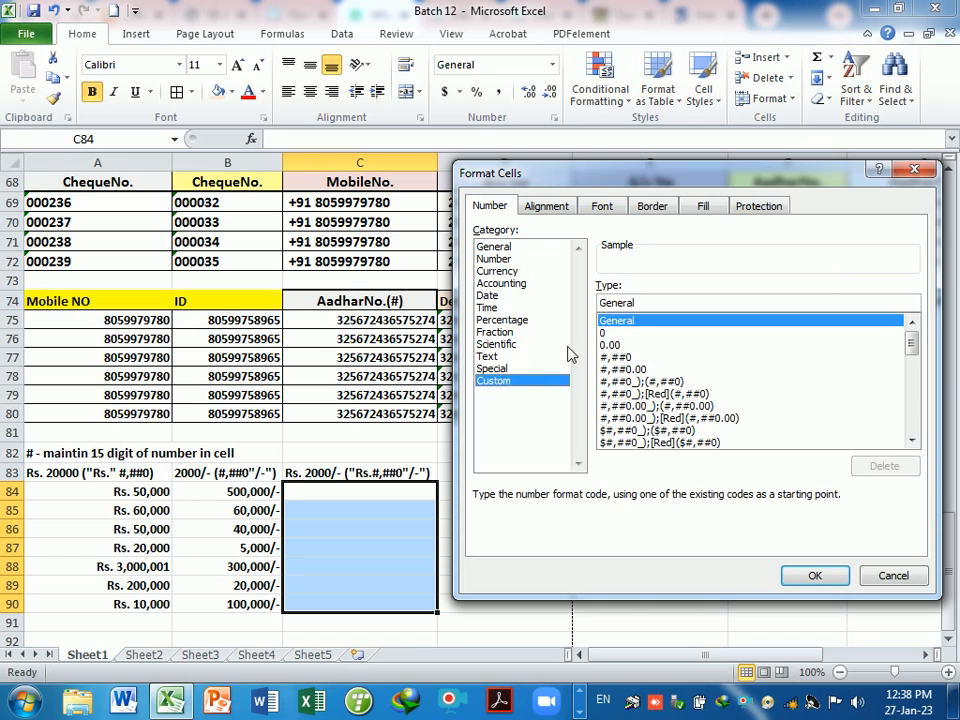
pyautogui.moveTo(640, 302); pyautogui.dragTo(596, 303)
pyautogui.press('BackSpace')
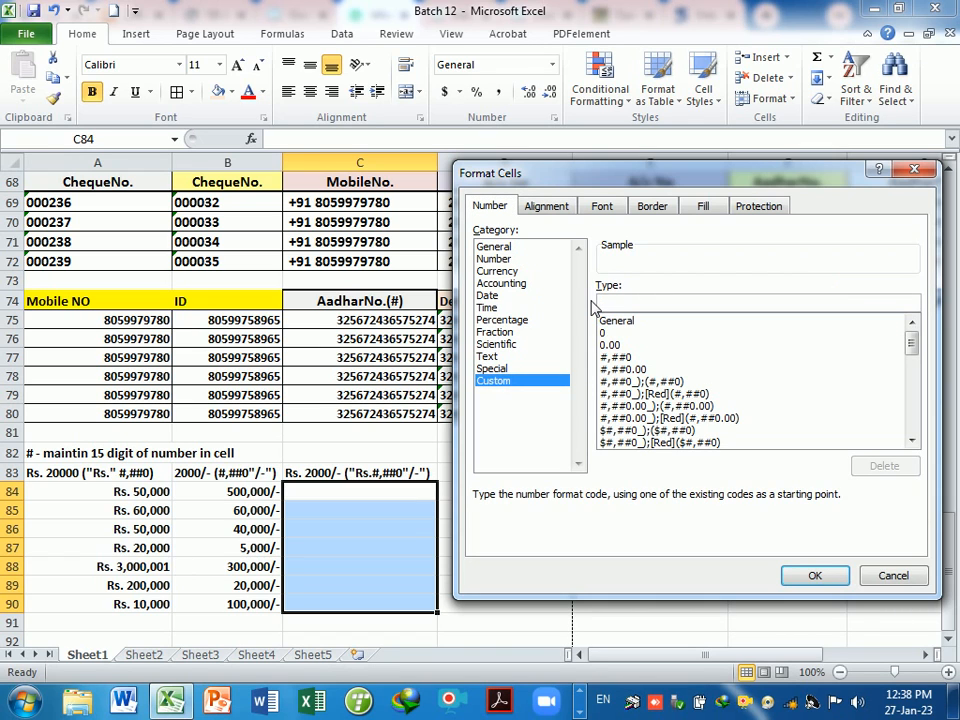
pyautogui.write('"Rs.')
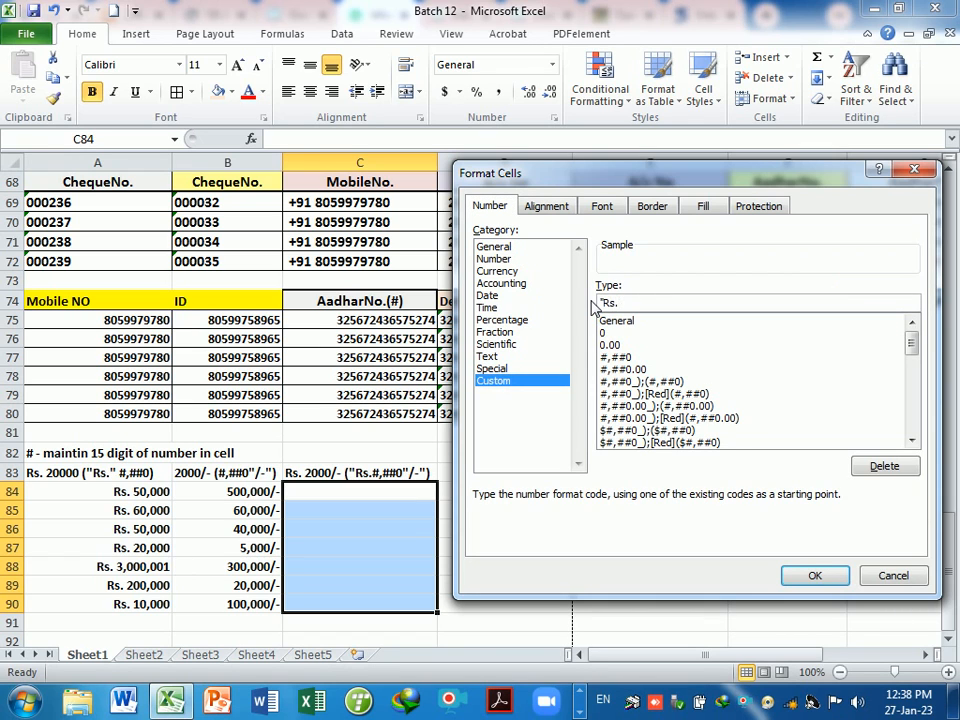
pyautogui.press('Return')
pyautogui.press('Return')
pyautogui.press('Right')
pyautogui.write('" #,##0"/')
pyautogui.press('Return')
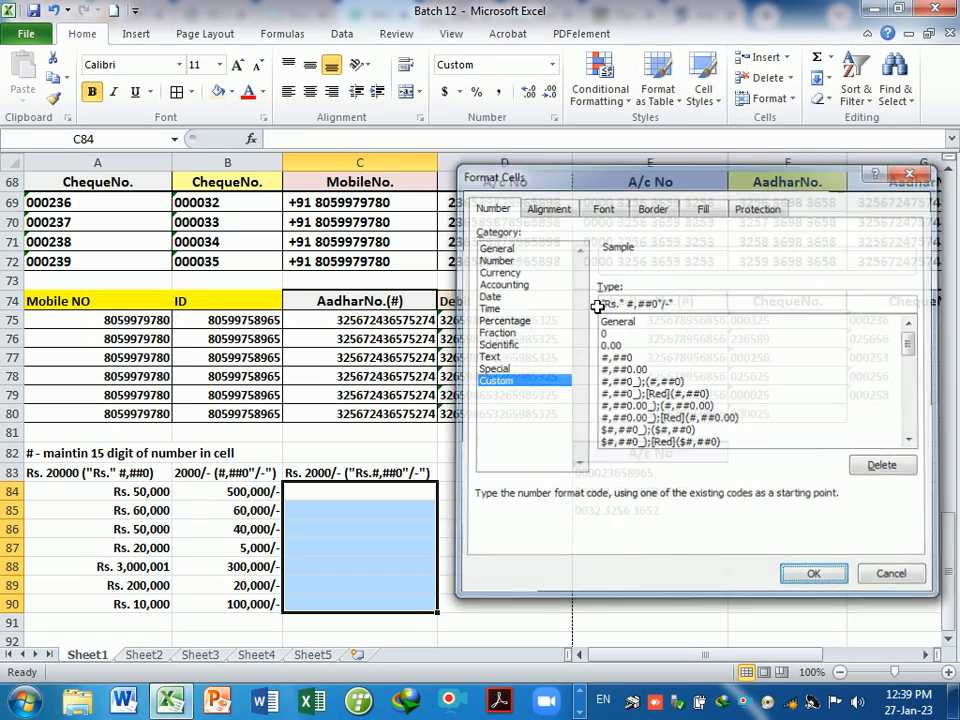
pyautogui.write('50,000')
pyautogui.press('Return')
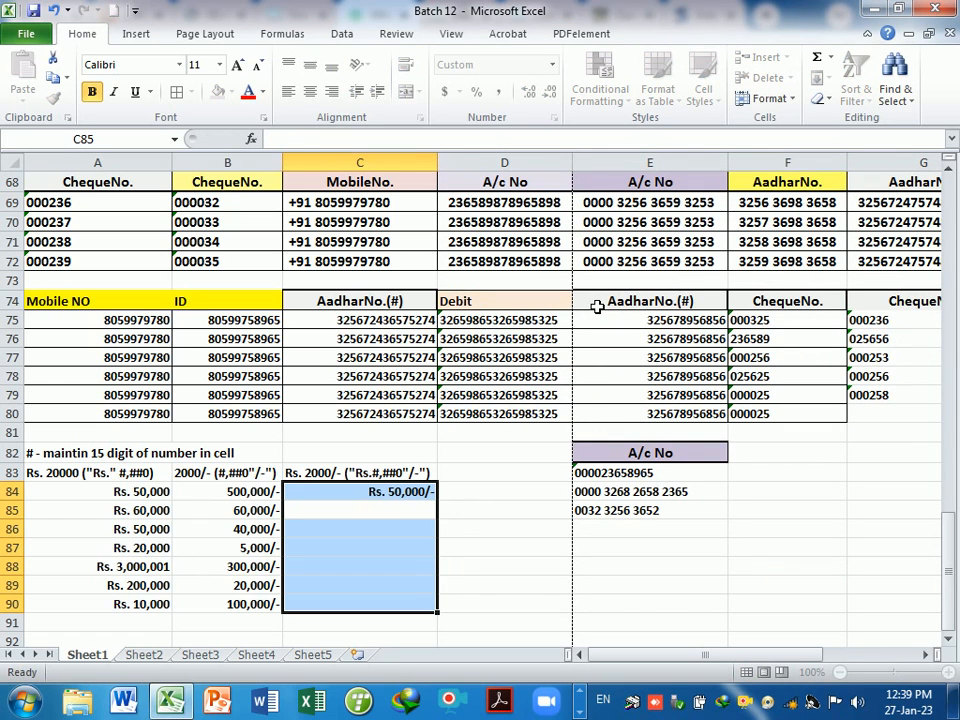
# - Enter 50,000, 50000, 60000, 60,000 and 40000 into cells C85 to C90
pyautogui.write('50,000')
pyautogui.press('Return')
pyautogui.write('50,00')
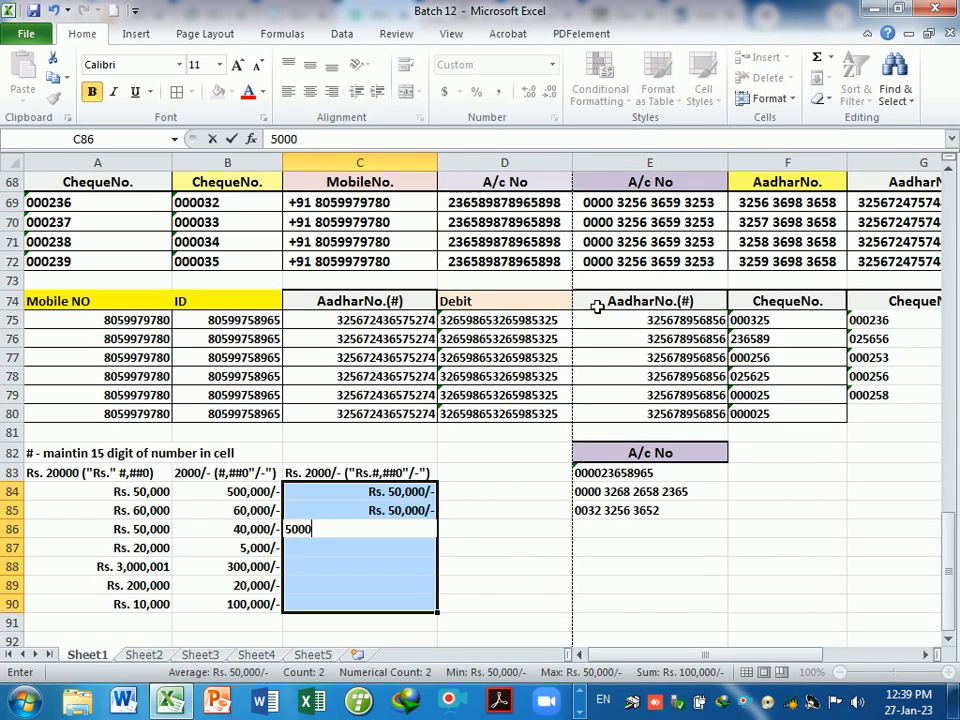
pyautogui.press('Return')
pyautogui.write('50000')
pyautogui.press('Return')
pyautogui.write('60000')
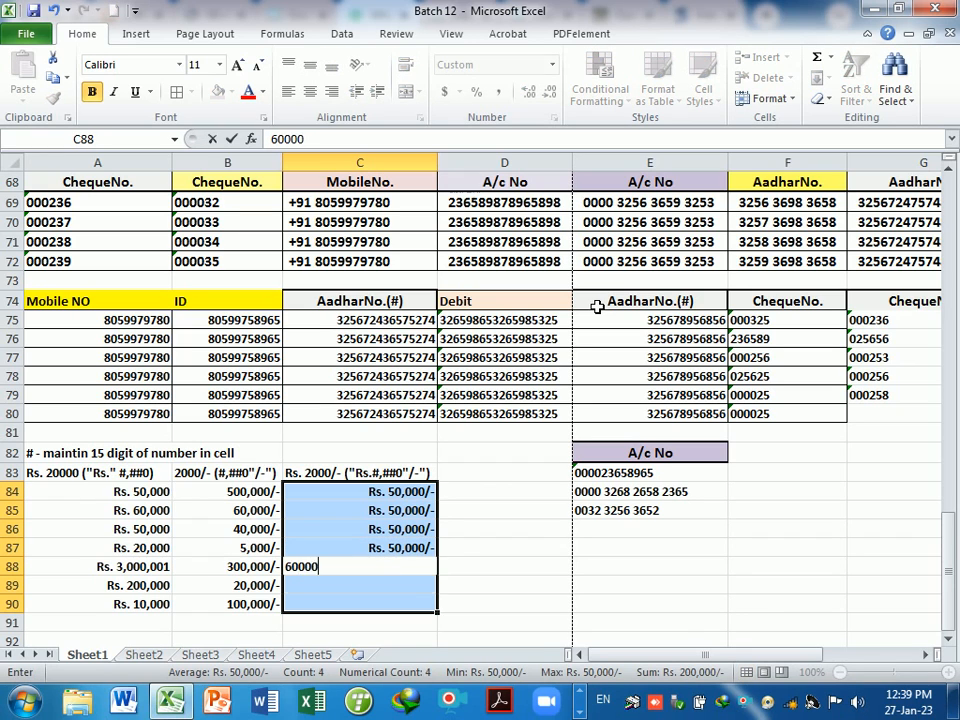
pyautogui.press('Return')
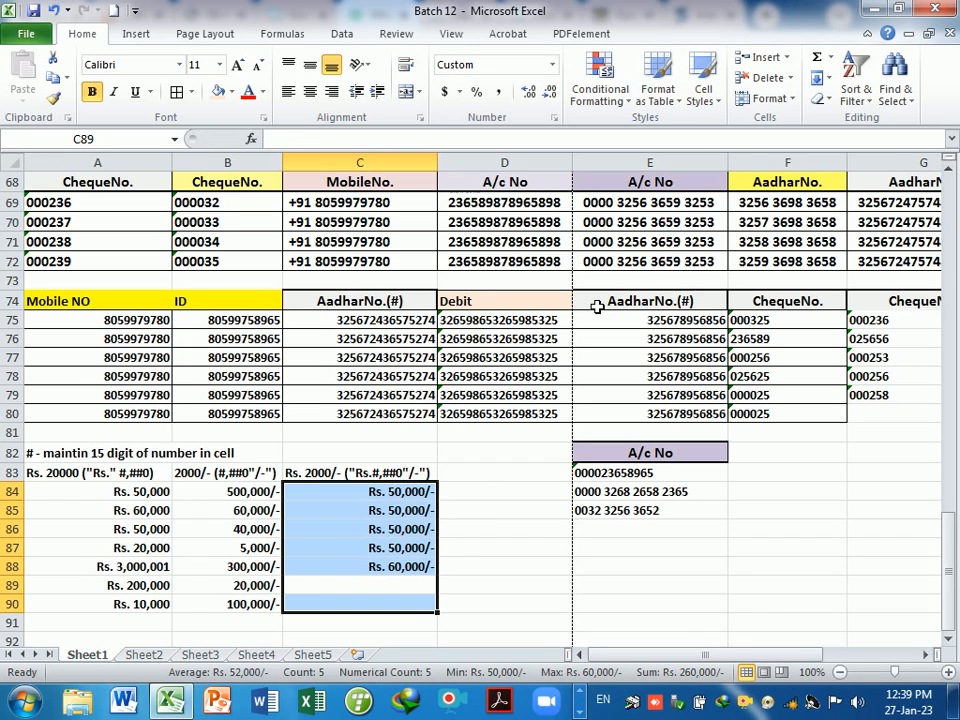
pyautogui.press('Down')
pyautogui.press('Up')
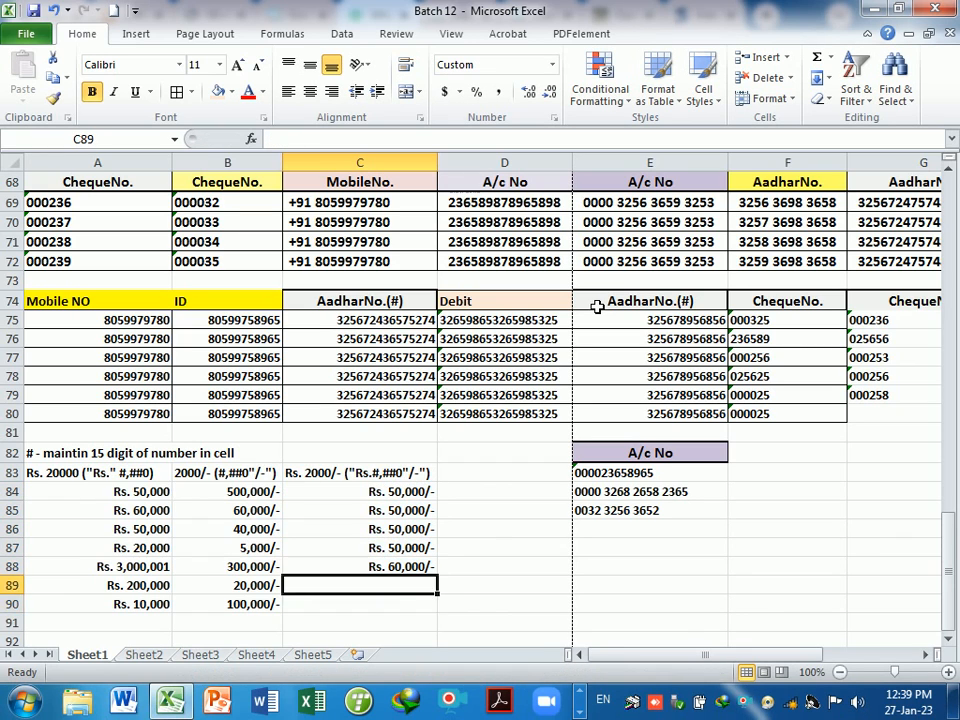
pyautogui.write('60,000')
pyautogui.press('Return')
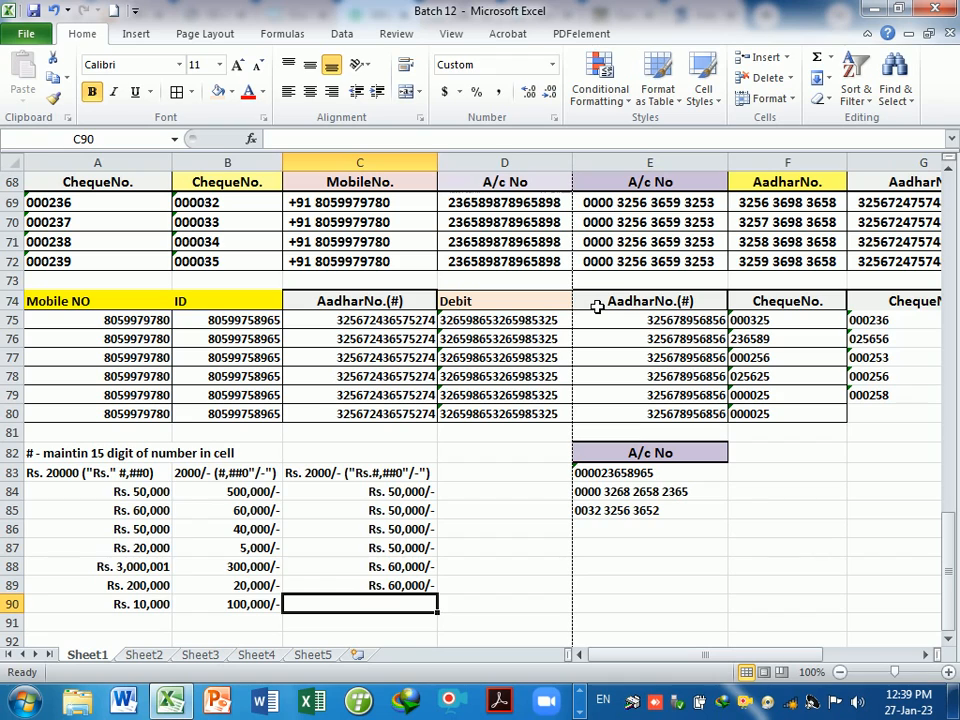
pyautogui.write('40000')
pyautogui.press('Return')
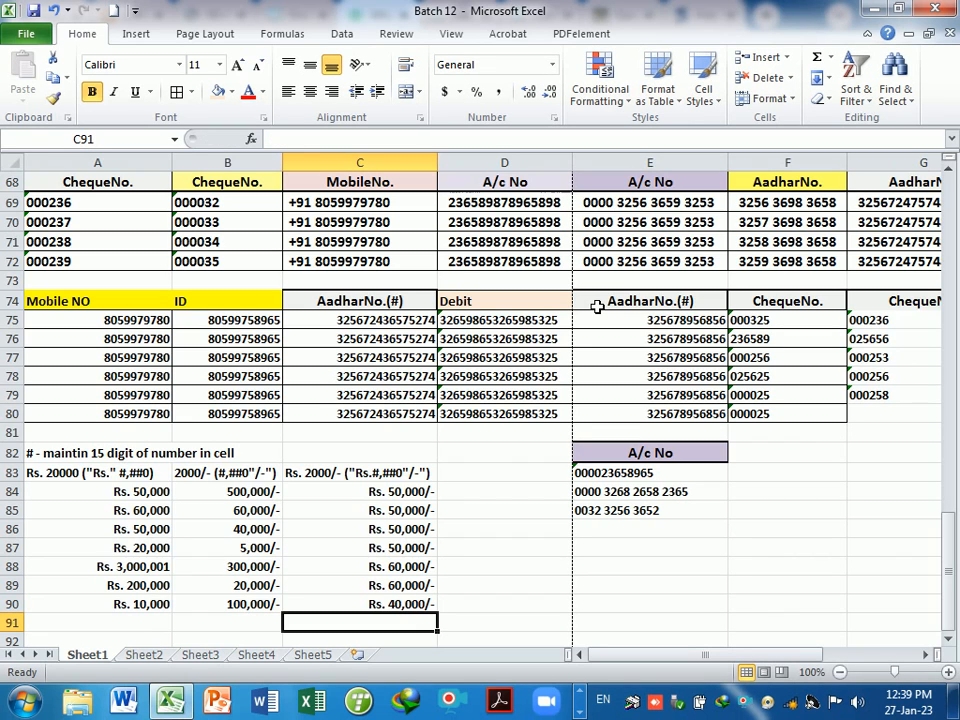
# - Complete and commit the Rs. 2000/- format label in C83
pyautogui.doubleClick(376, 474)
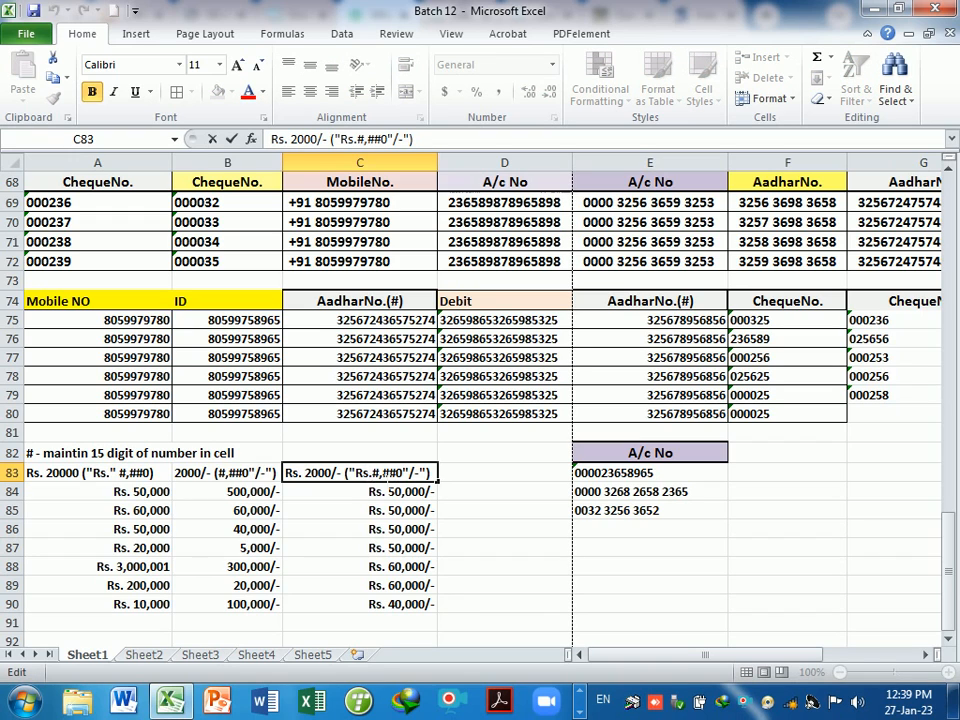
pyautogui.write('"')
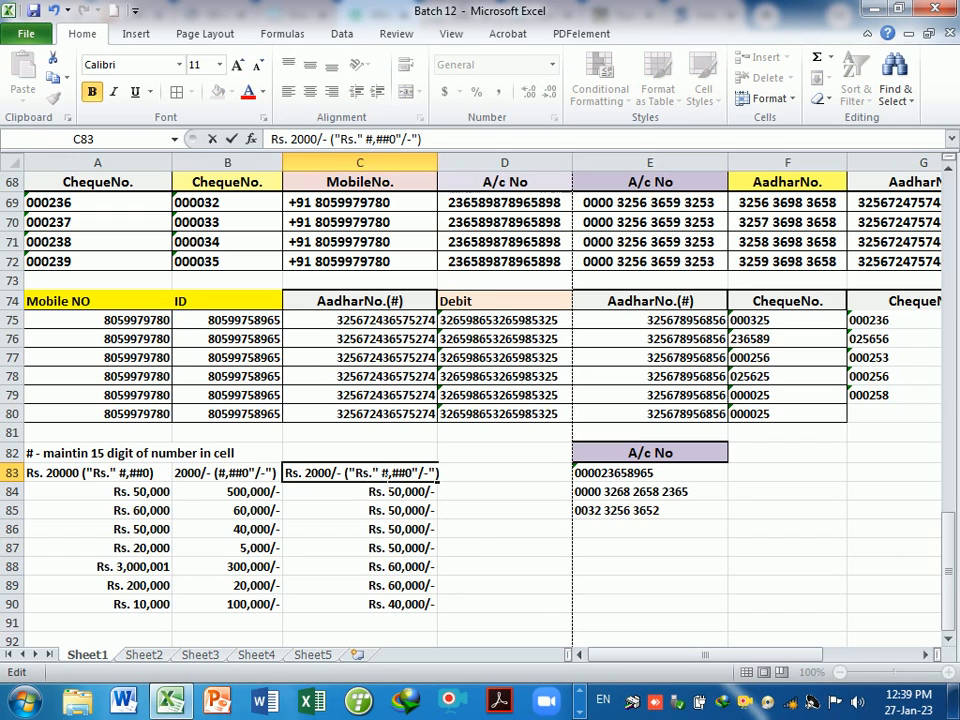
pyautogui.click(474, 514)
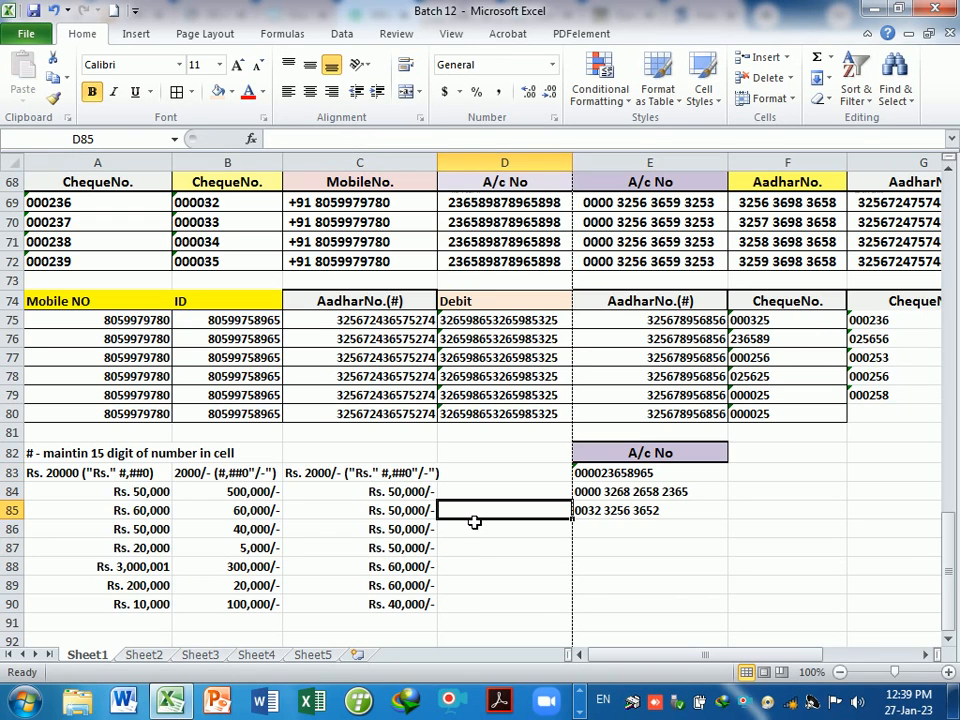
# - Apply a background fill colour to the A83:C83 format headings
pyautogui.moveTo(130, 473); pyautogui.dragTo(436, 472)
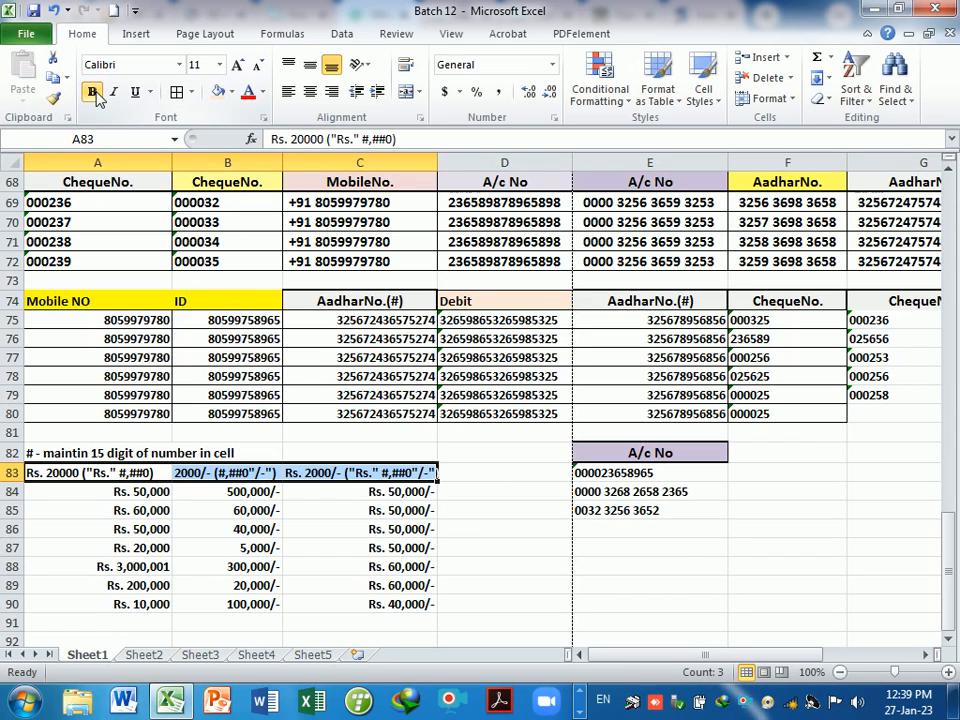
pyautogui.click(231, 92)
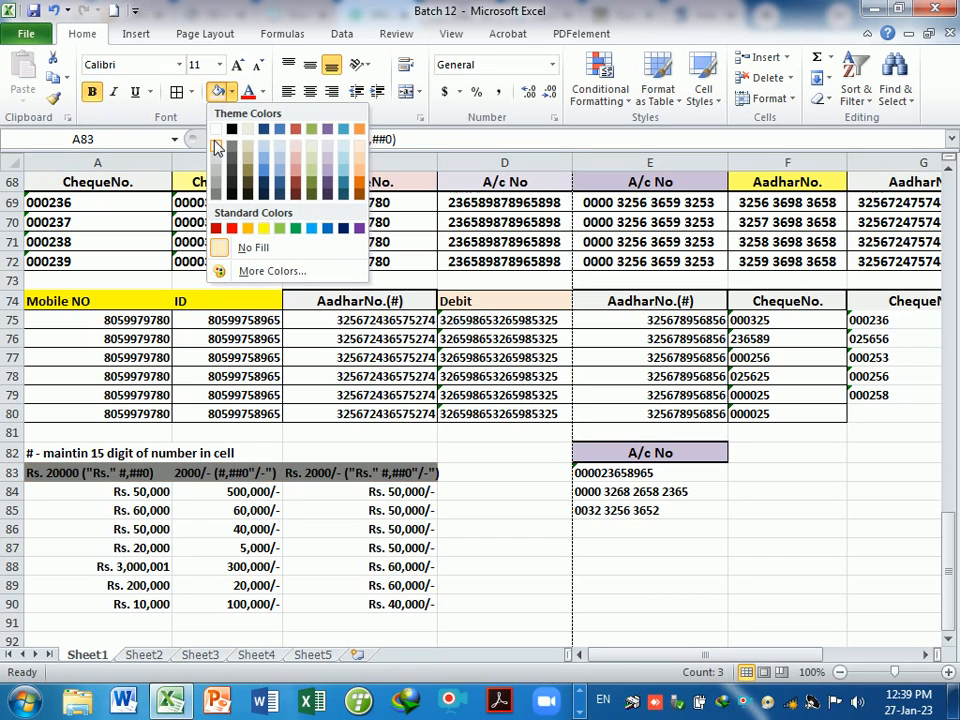
pyautogui.click(215, 146)
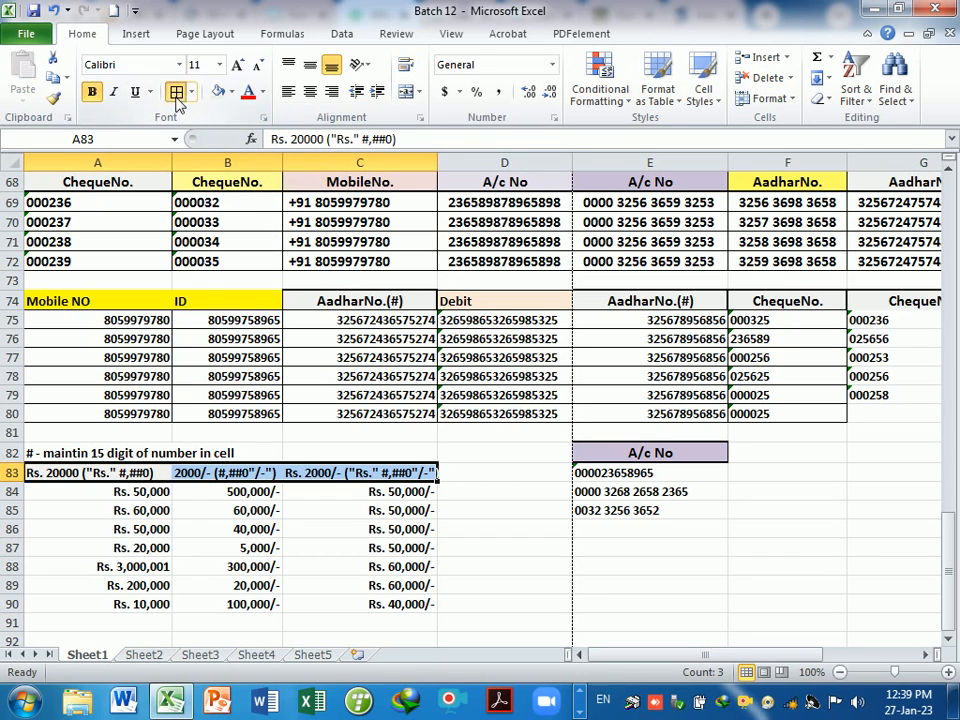
pyautogui.click(511, 531)
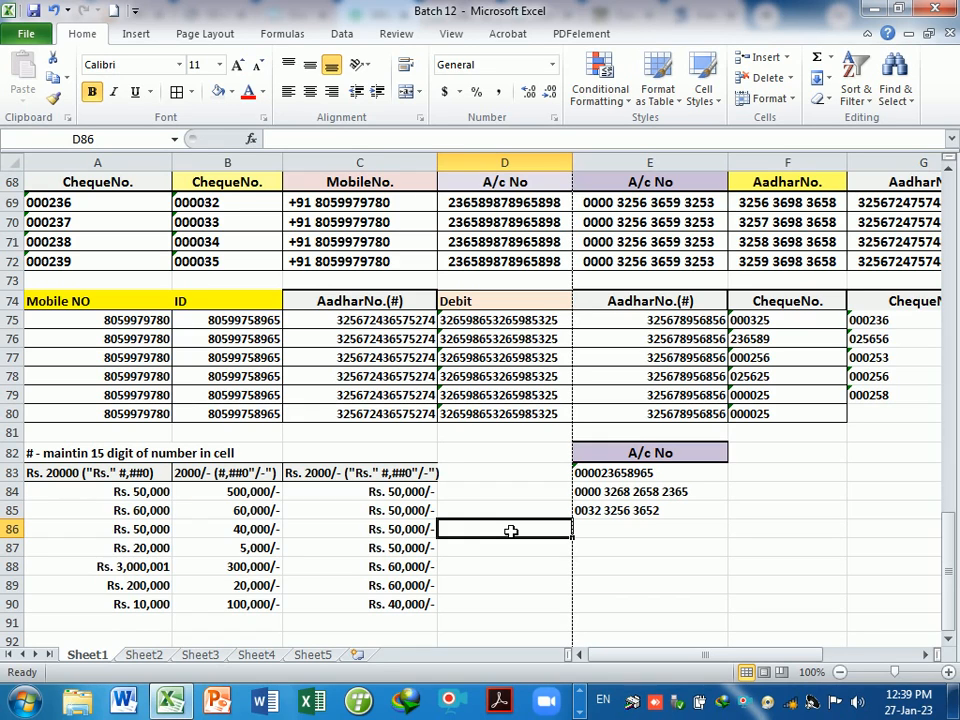
# - Enter the heading 'Cheque No. (000000)' in cell D83
pyautogui.click(488, 478)
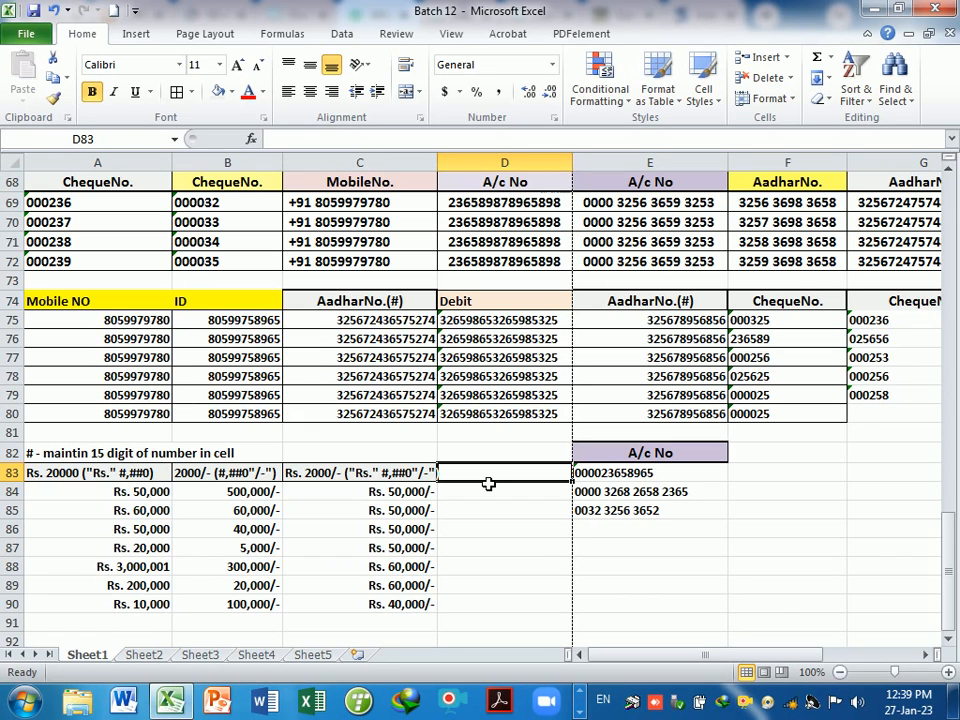
pyautogui.write('CHe')
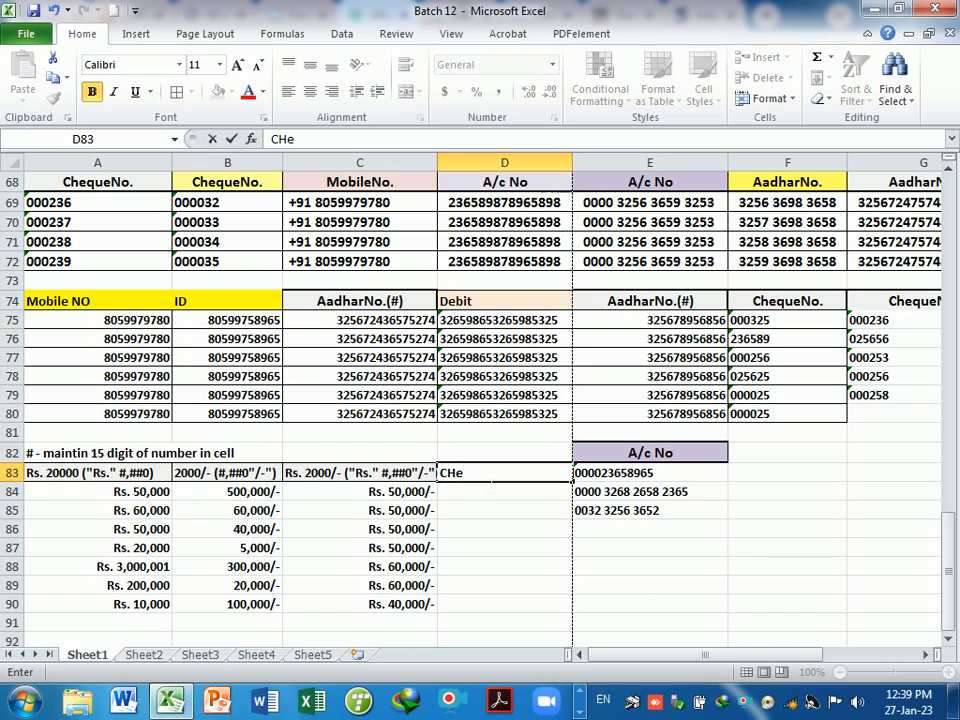
pyautogui.press('BackSpace')
pyautogui.press('BackSpace')
pyautogui.write('heque')
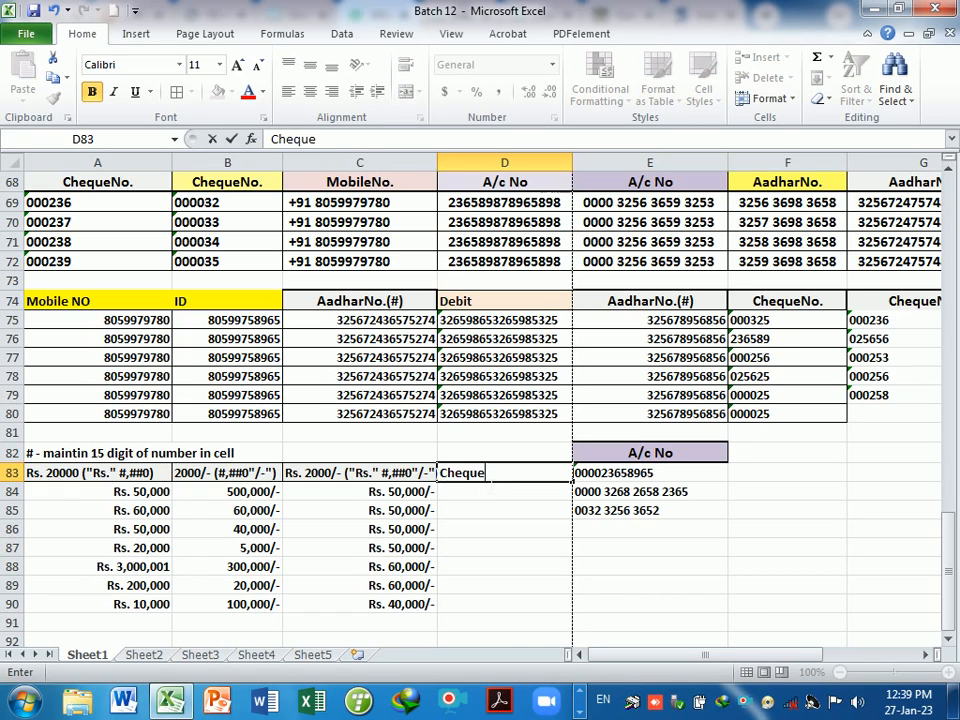
pyautogui.write(' No. (000000')
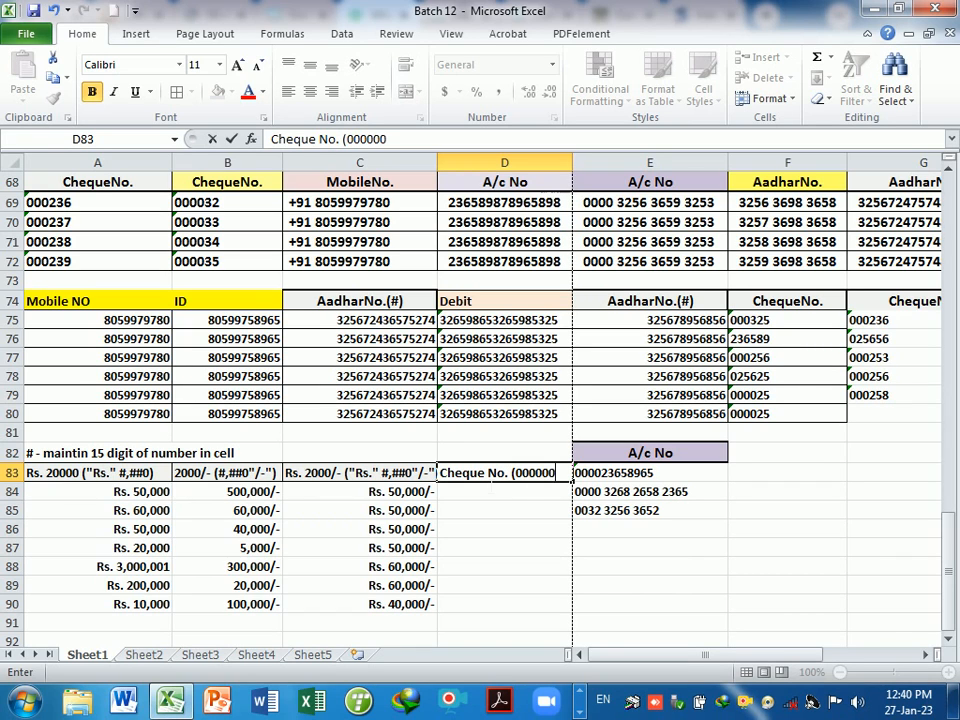
pyautogui.write(')')
pyautogui.press('Return')
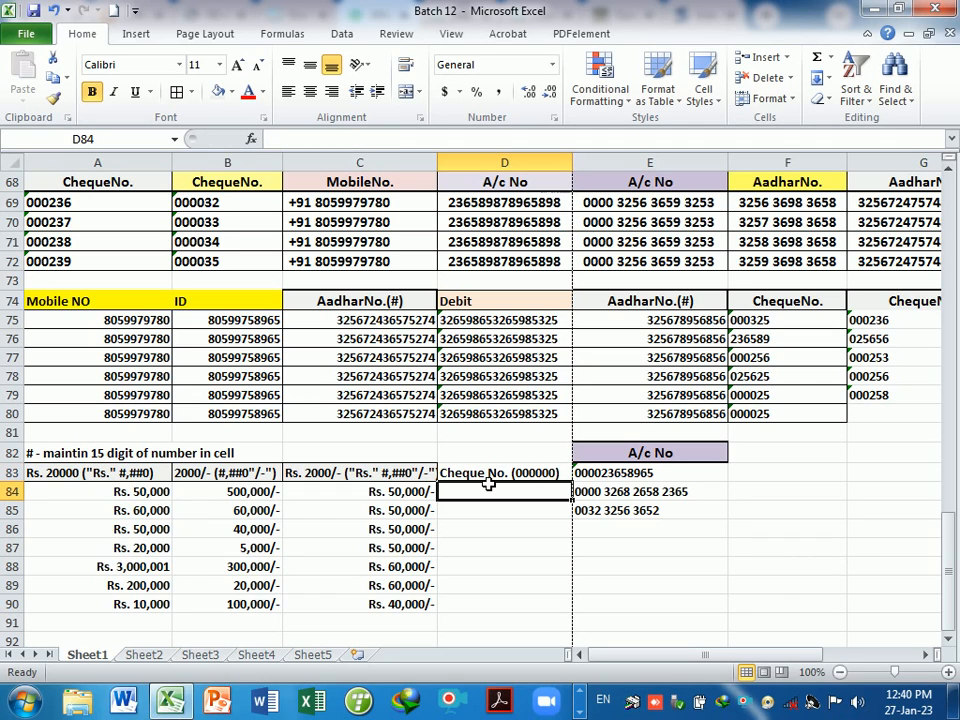
pyautogui.click(478, 472)
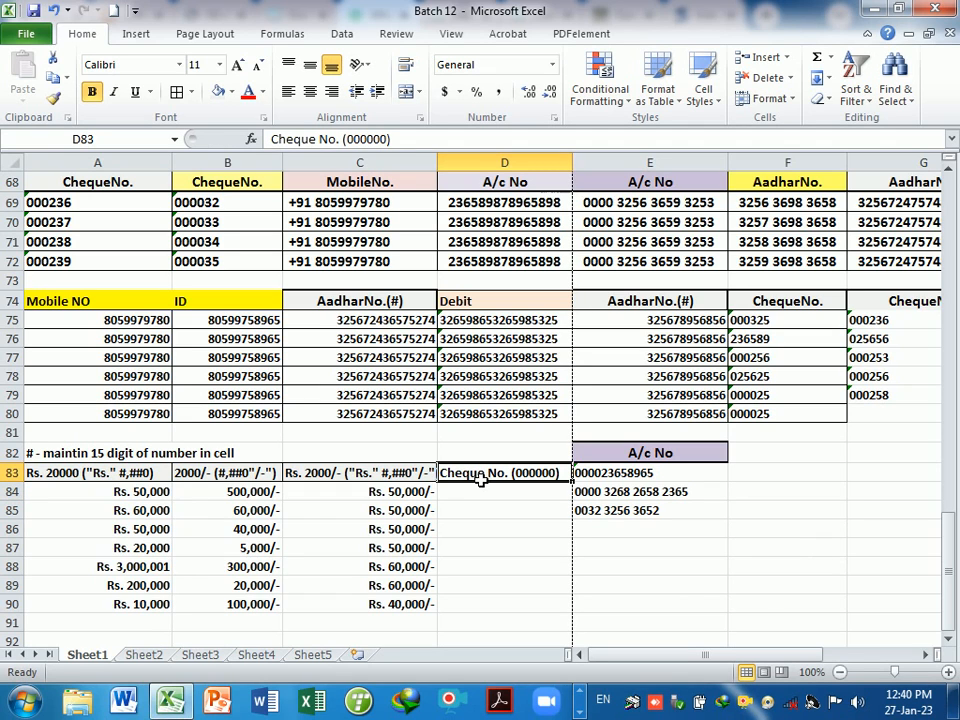
# - Give D84:D90 a zero-padded six-digit custom number format
pyautogui.moveTo(525, 495); pyautogui.dragTo(535, 612)
pyautogui.hotkey('ctrl', '1')
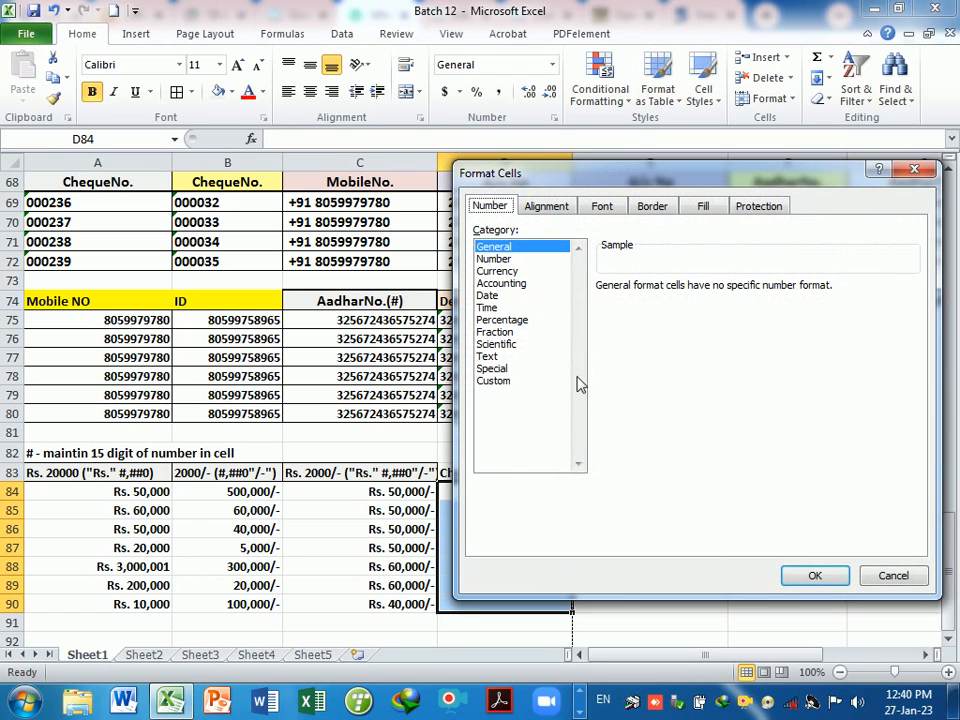
pyautogui.click(503, 383)
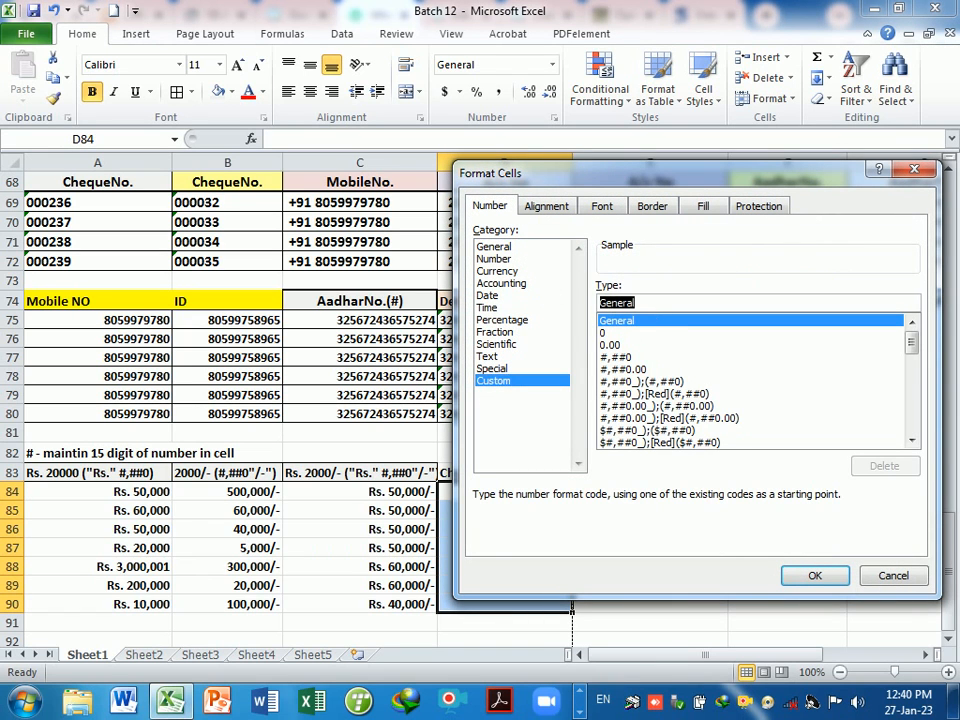
pyautogui.write('00000')
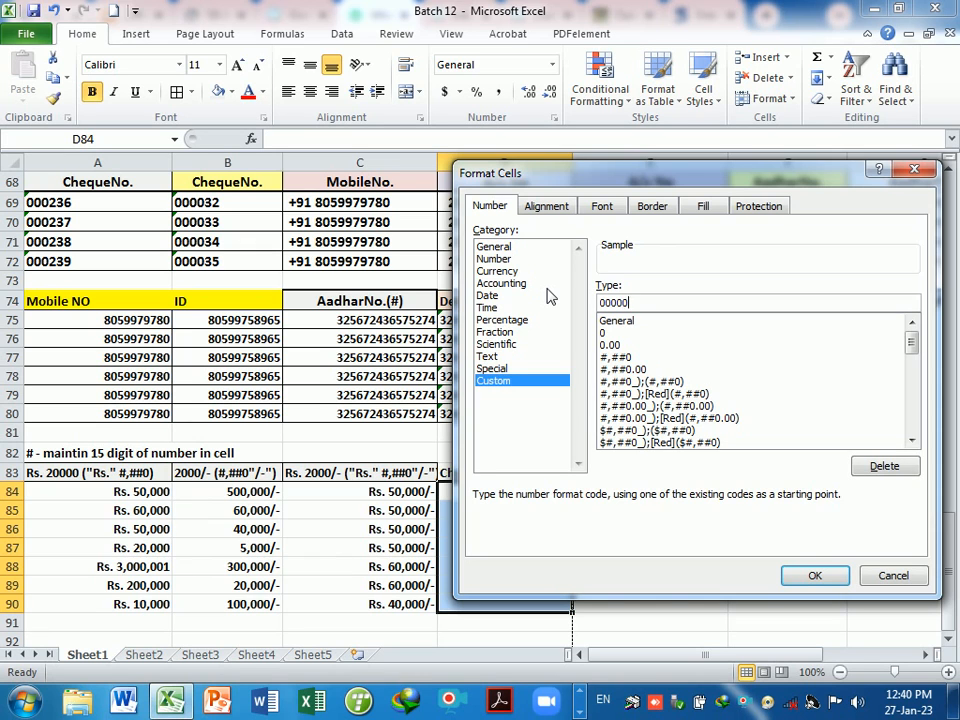
pyautogui.press('Return')
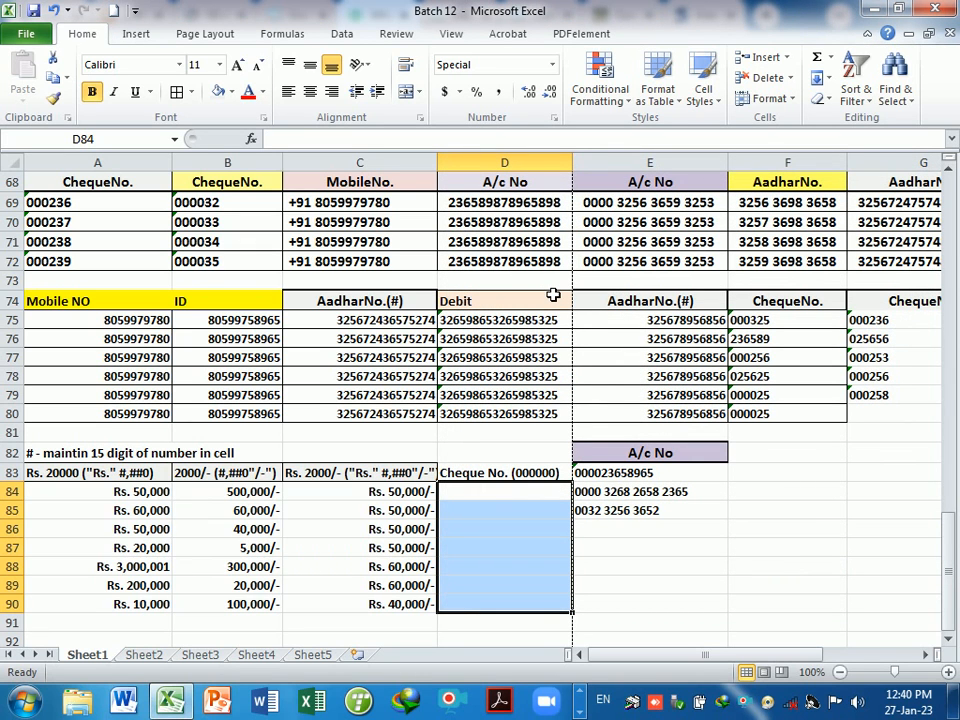
# - Enter cheque numbers 23, 325, 2658, 32568, 325698, 325 and 235 in D84:D90
pyautogui.write('23')
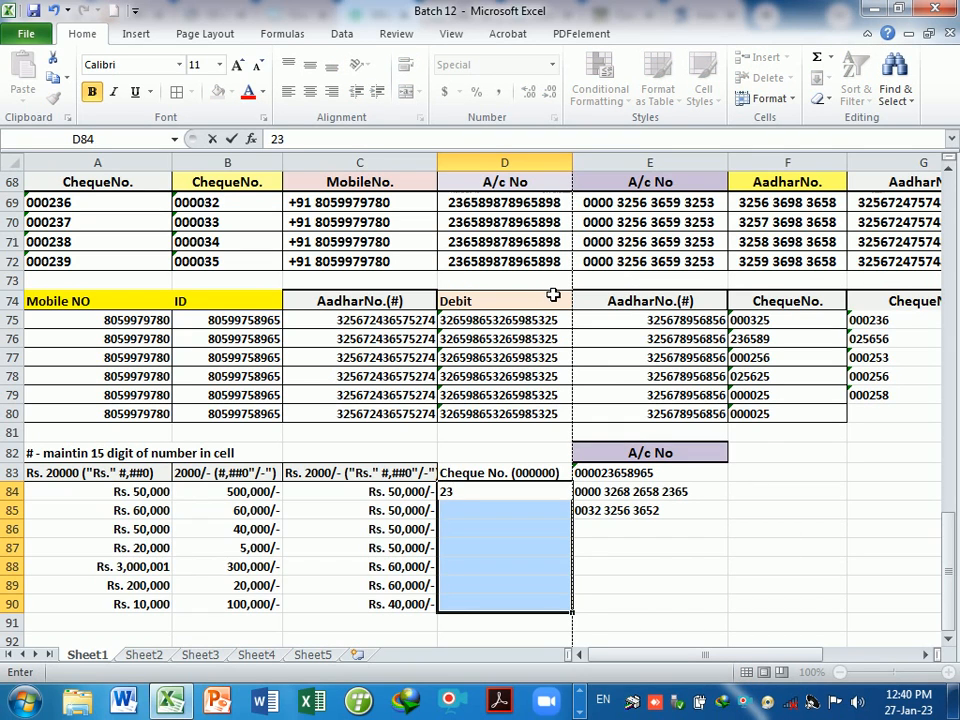
pyautogui.press('Return')
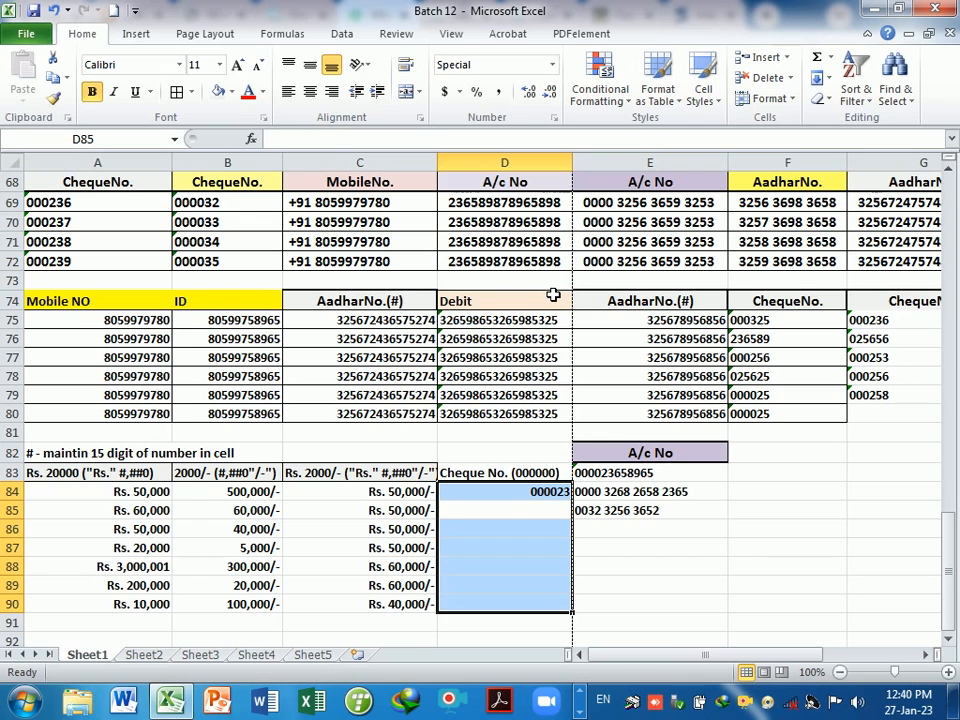
pyautogui.write('325')
pyautogui.press('Return')
pyautogui.write('2')
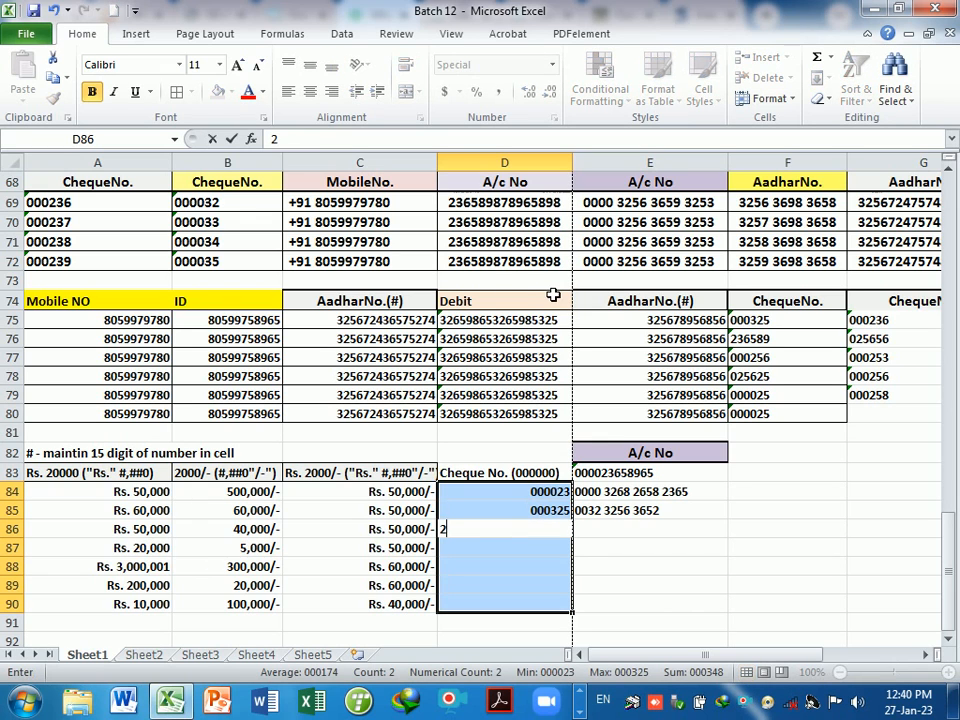
pyautogui.write('658')
pyautogui.press('Return')
pyautogui.write('32')
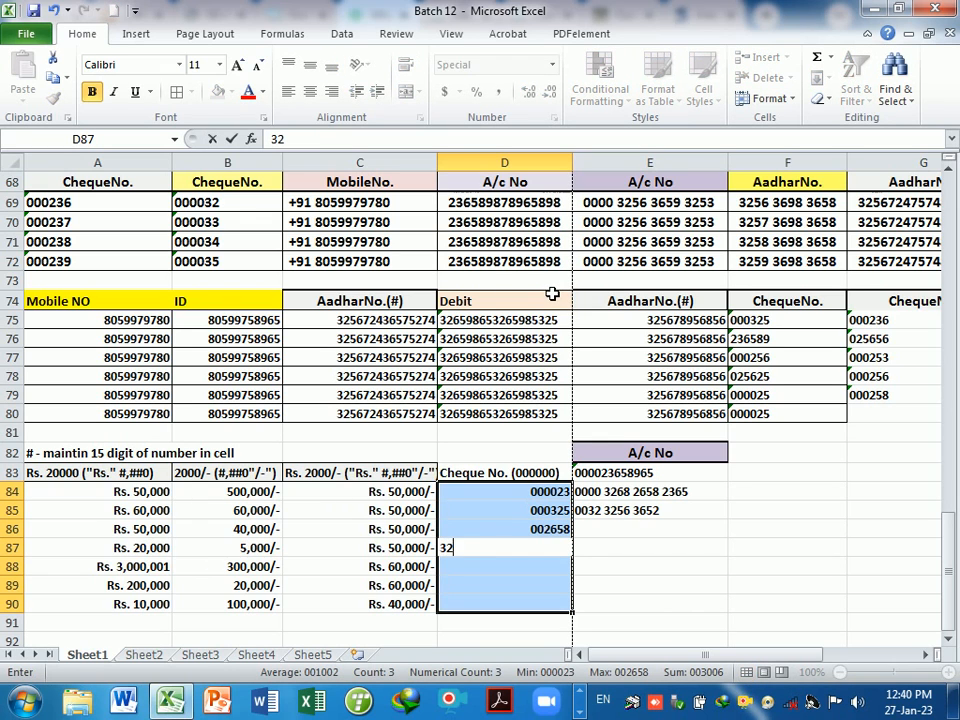
pyautogui.write('568')
pyautogui.press('Return')
pyautogui.write('325698')
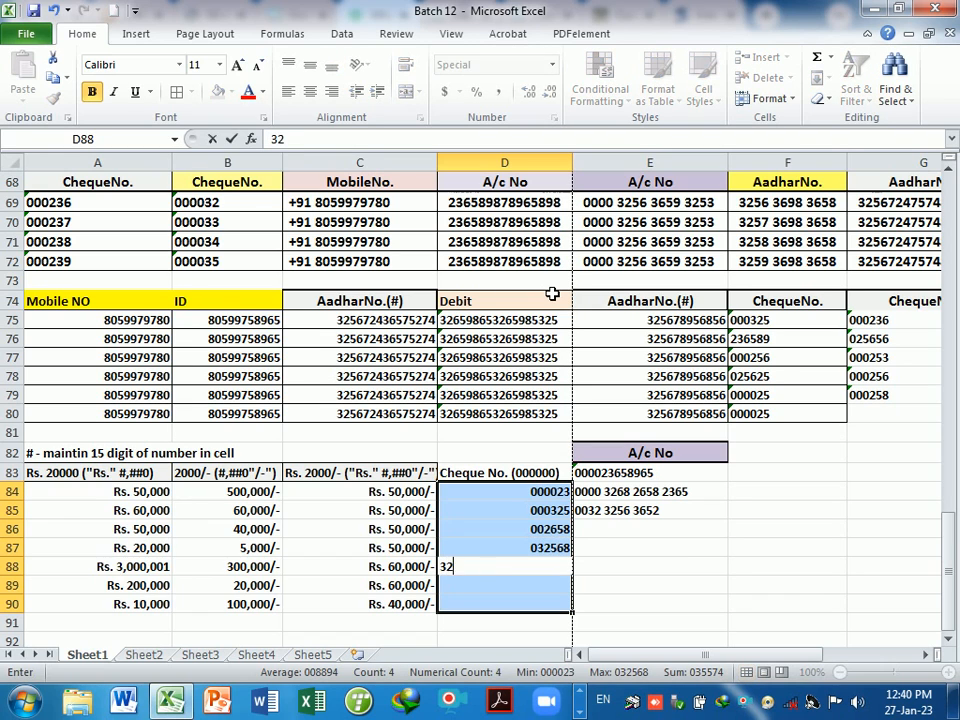
pyautogui.press('Return')
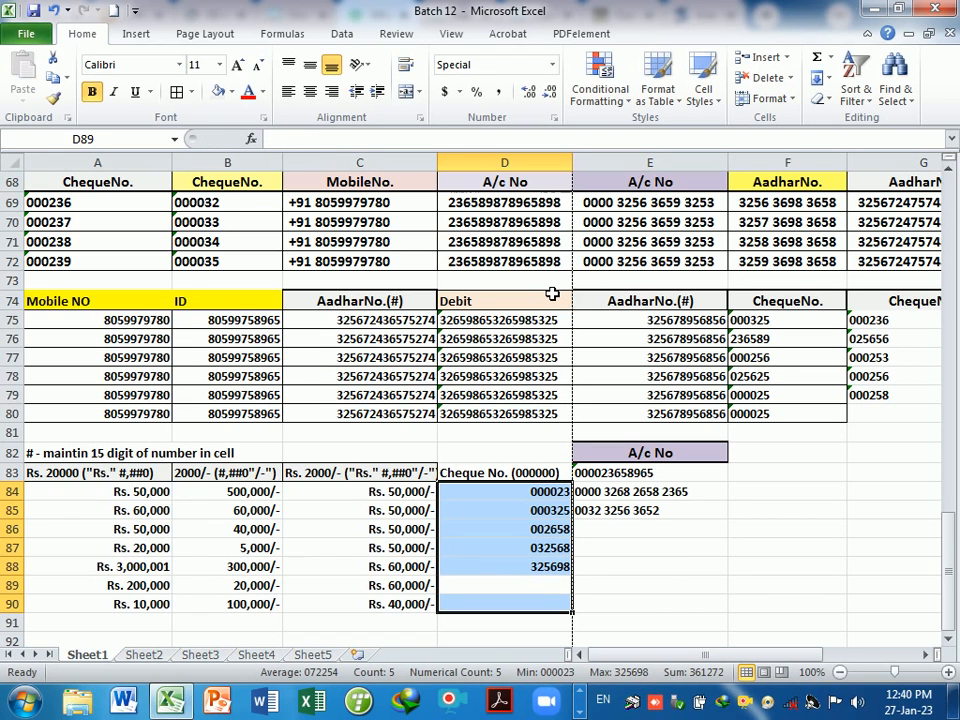
pyautogui.write('325')
pyautogui.press('Return')
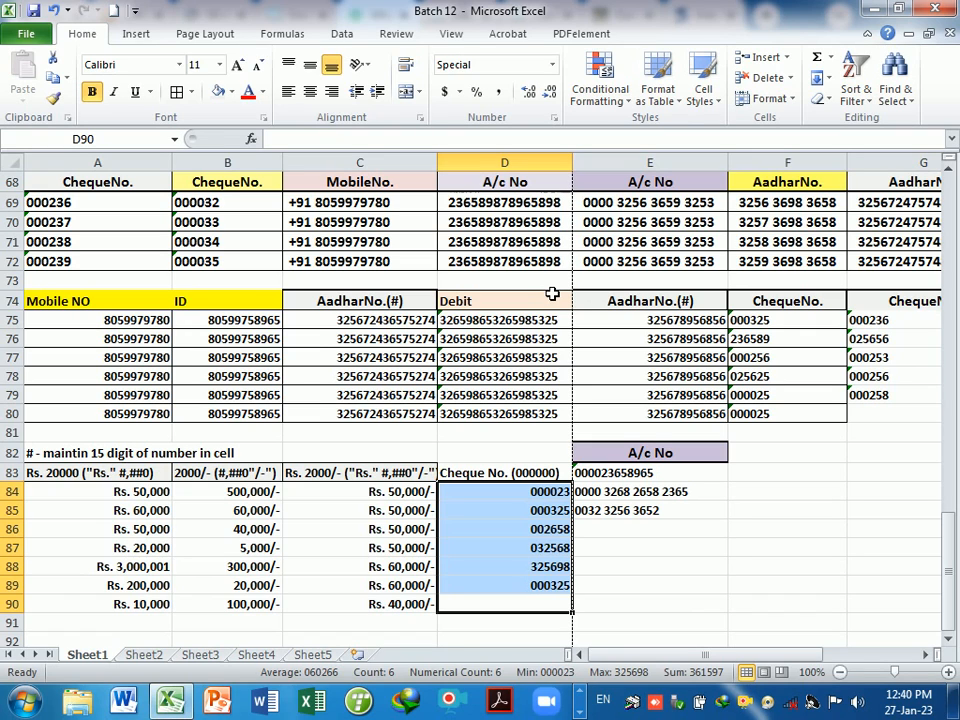
pyautogui.press('Down')
pyautogui.press('Up')
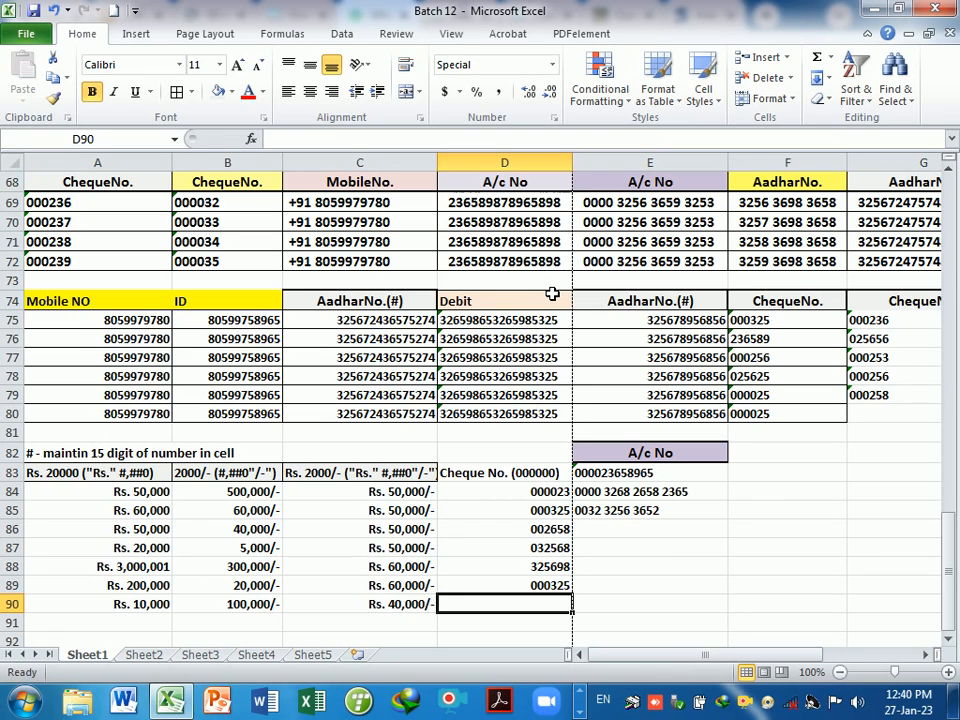
pyautogui.write('235')
pyautogui.press('Return')
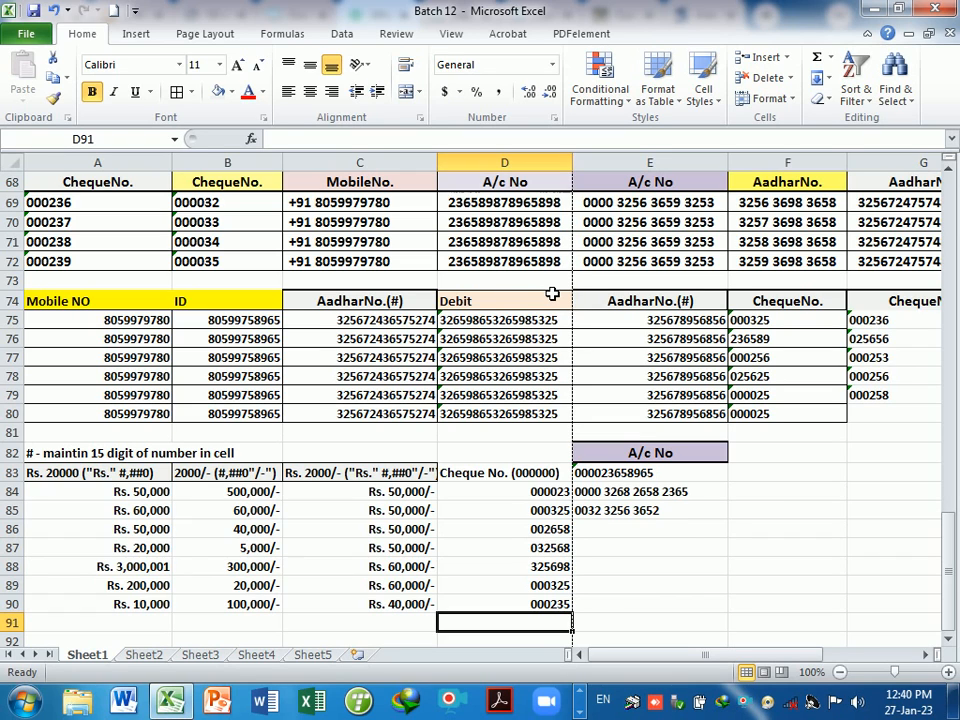
pyautogui.click(497, 476)
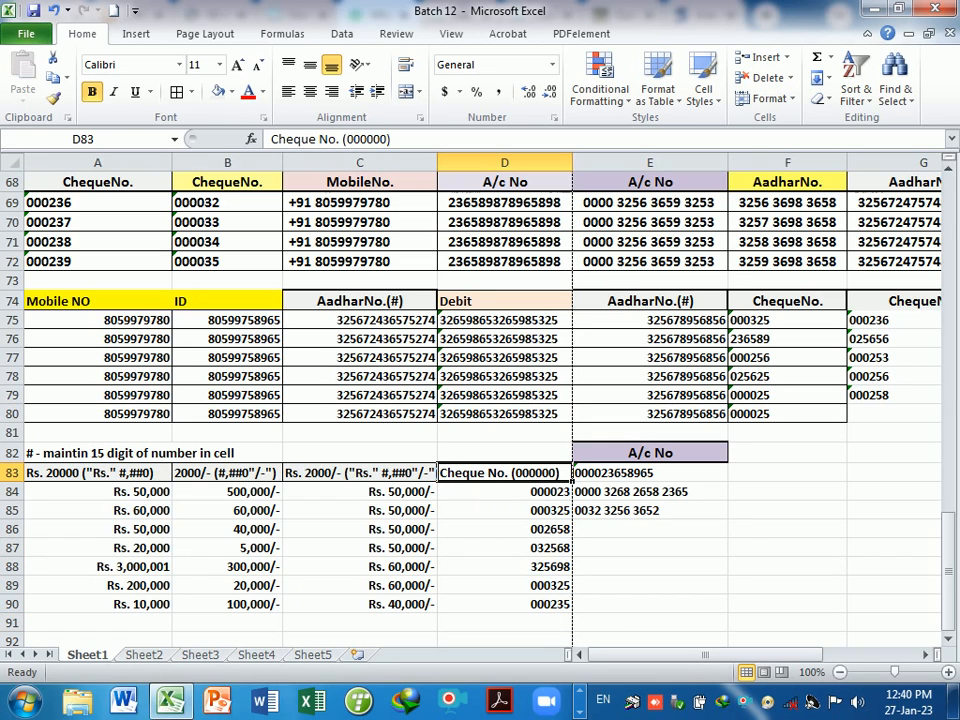
# - Enter the heading 'Mobile NO. (+91 #)' in cell F83
pyautogui.click(640, 530)
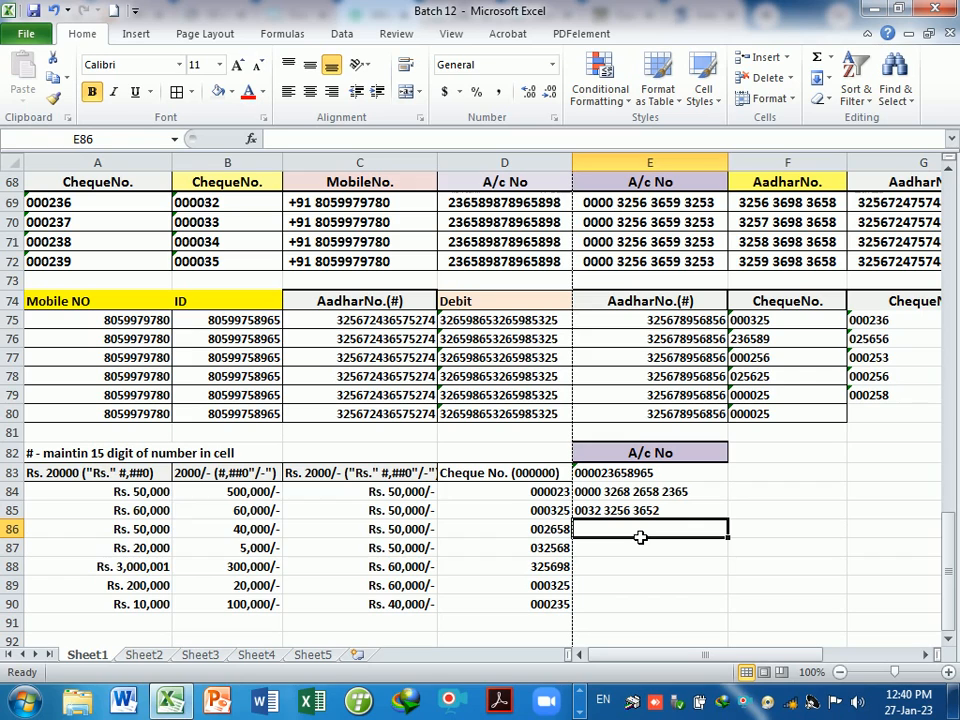
pyautogui.click(765, 480)
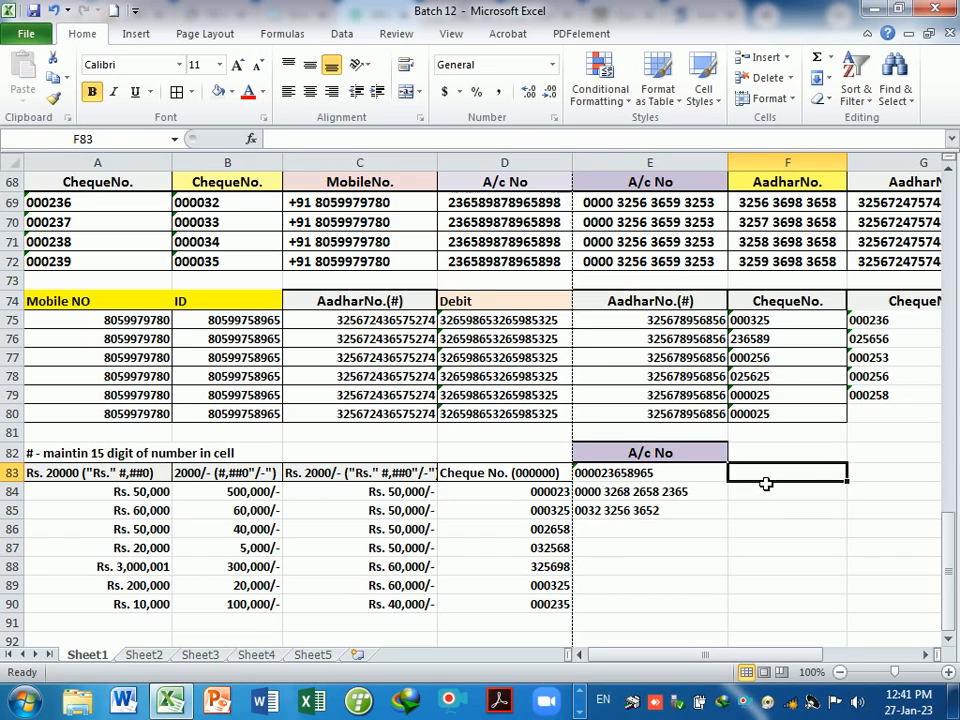
pyautogui.write('Mobile')
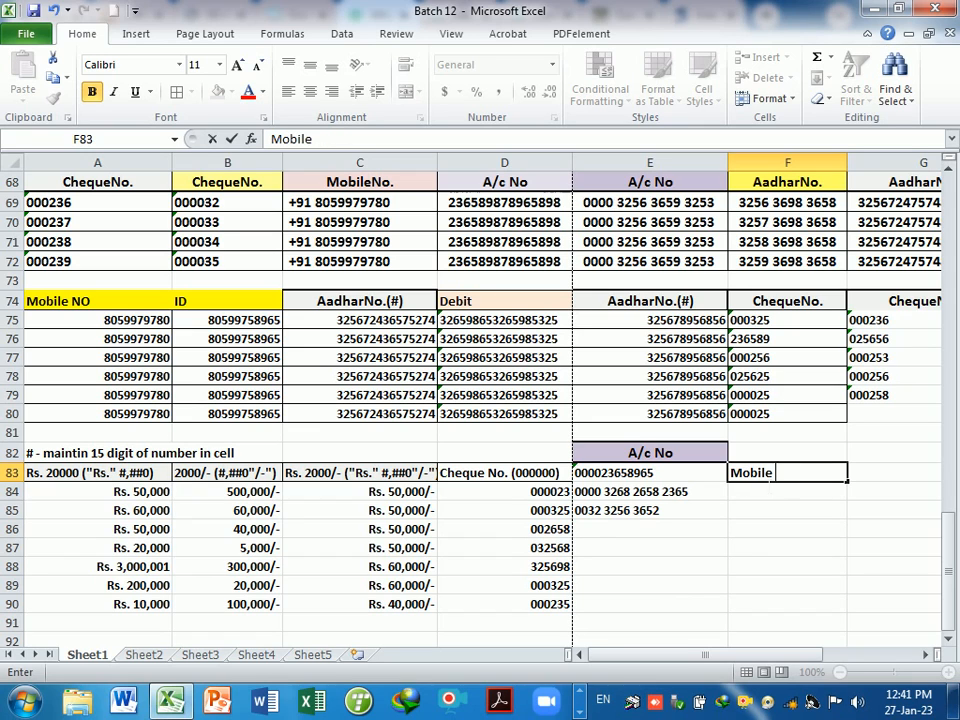
pyautogui.write(' NO.')
pyautogui.press('Return')
pyautogui.press('Up')
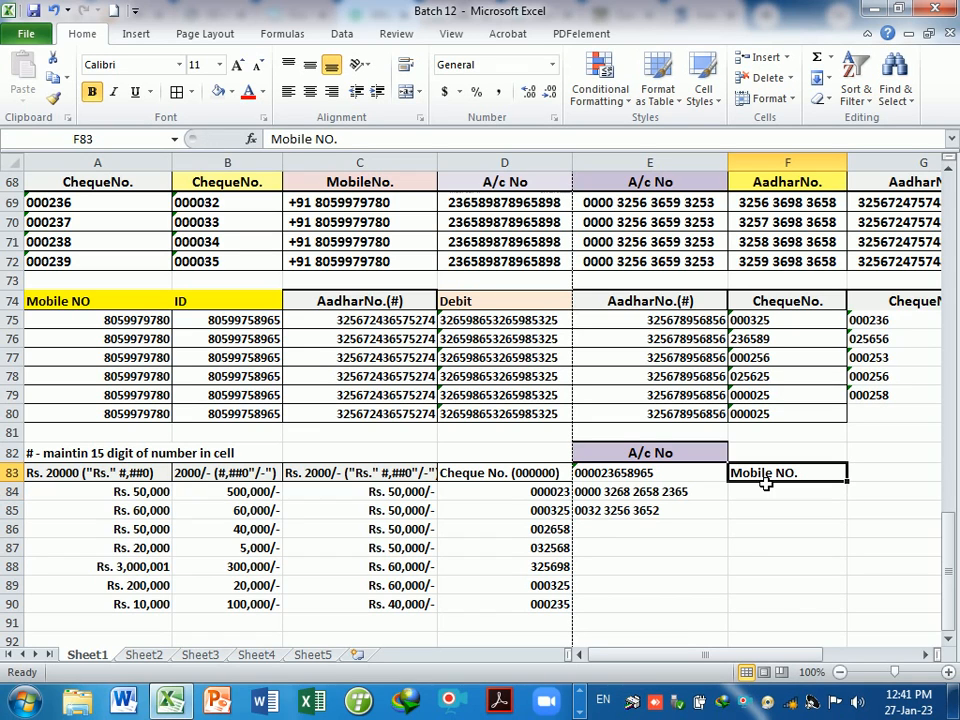
pyautogui.press('F2')
pyautogui.write('(')
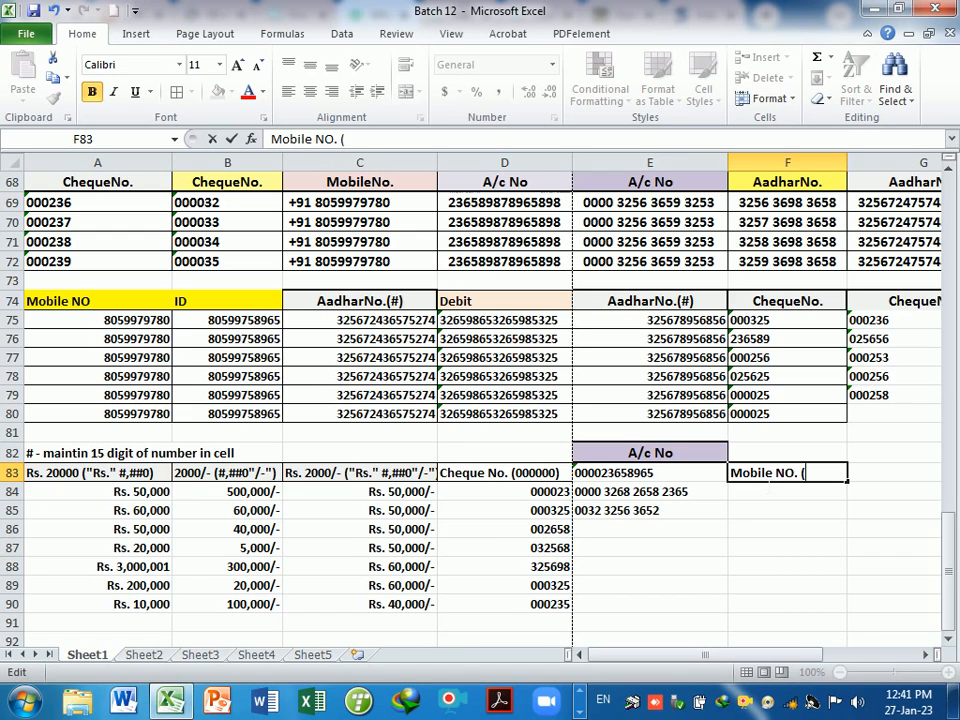
pyautogui.write('=')
pyautogui.press('BackSpace')
pyautogui.write('+91 #)')
pyautogui.press('Return')
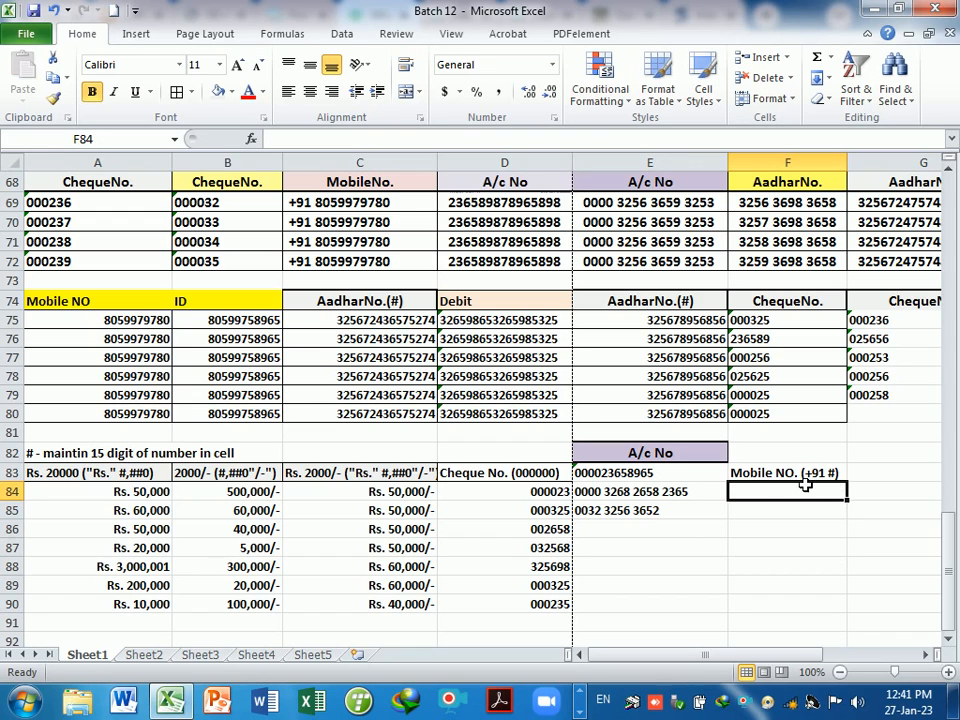
# - Apply the custom number format +91 # to the cells below F83
pyautogui.moveTo(765, 485); pyautogui.dragTo(793, 622)
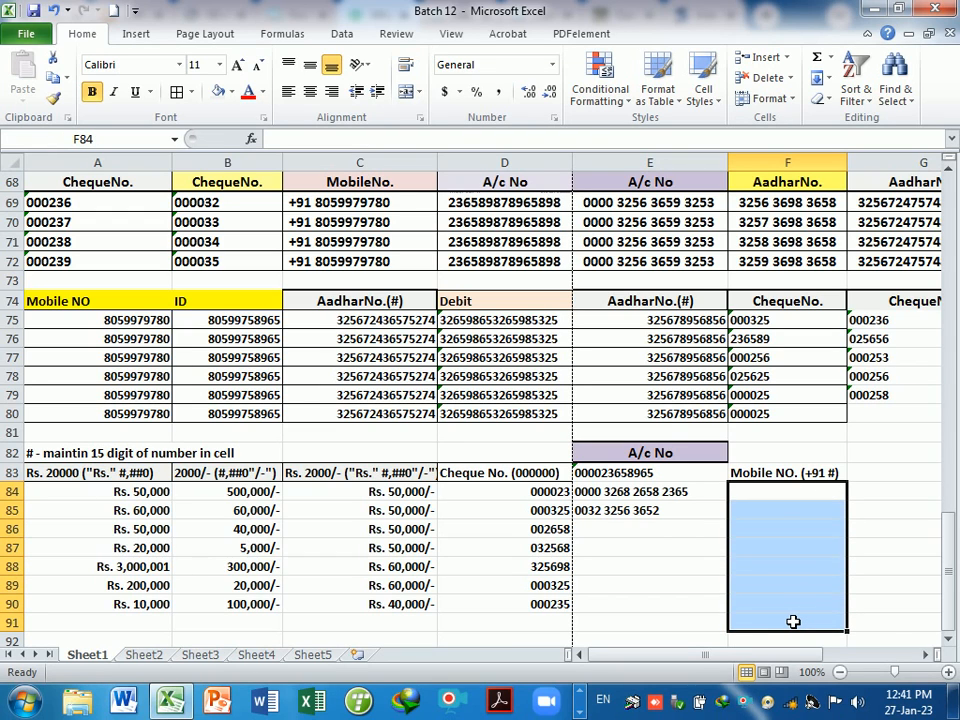
pyautogui.hotkey('ctrl', '1')
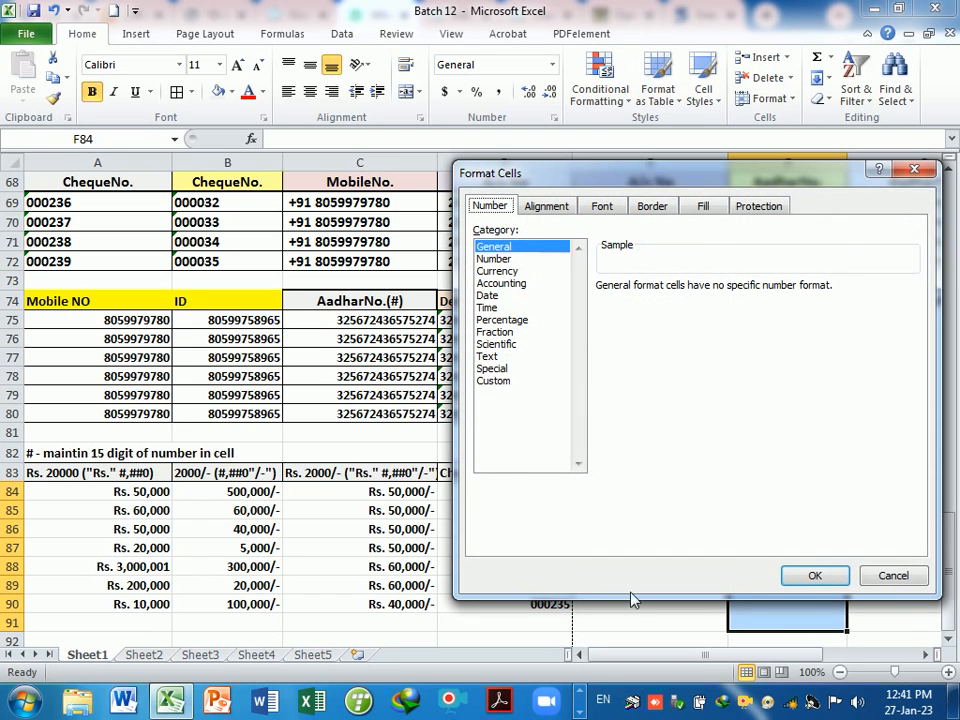
pyautogui.click(493, 382)
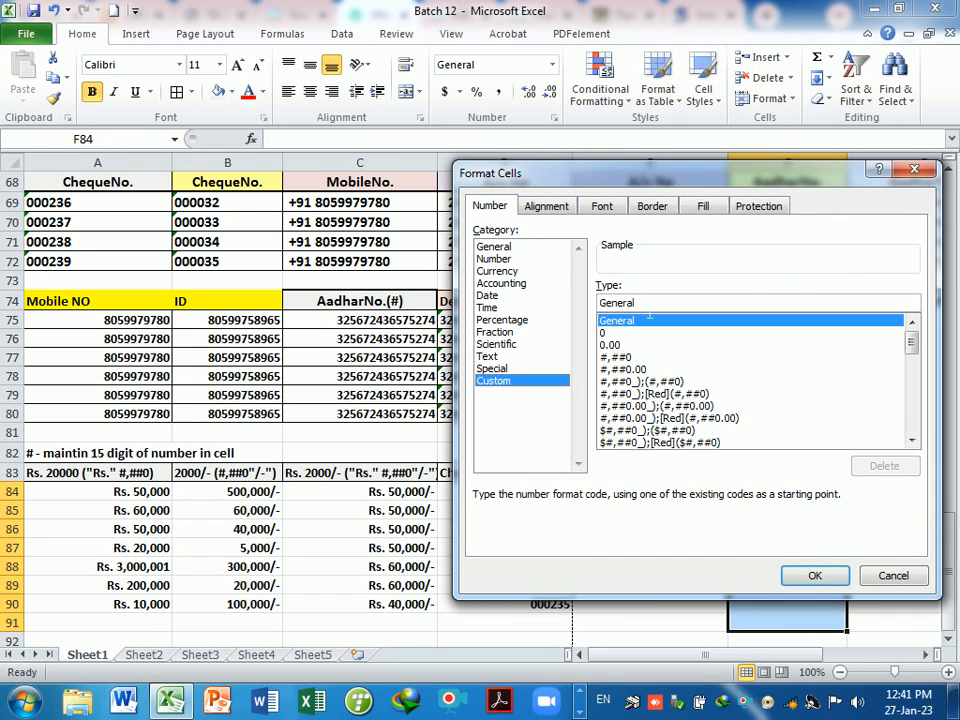
pyautogui.doubleClick(640, 302)
pyautogui.press('BackSpace')
pyautogui.write('+')
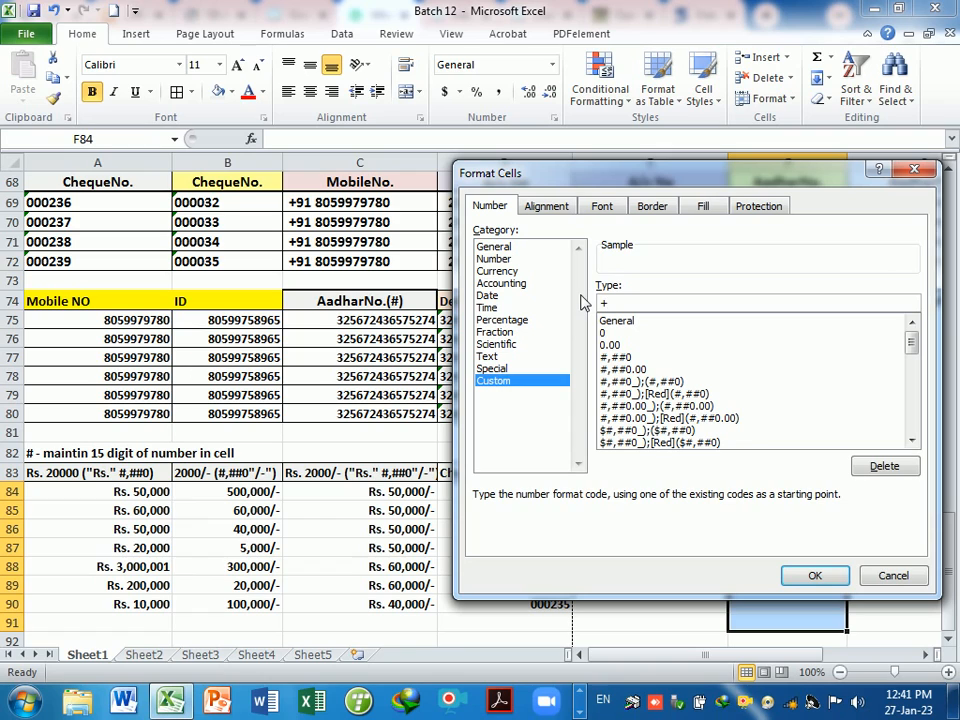
pyautogui.write('91 #')
pyautogui.press('Return')
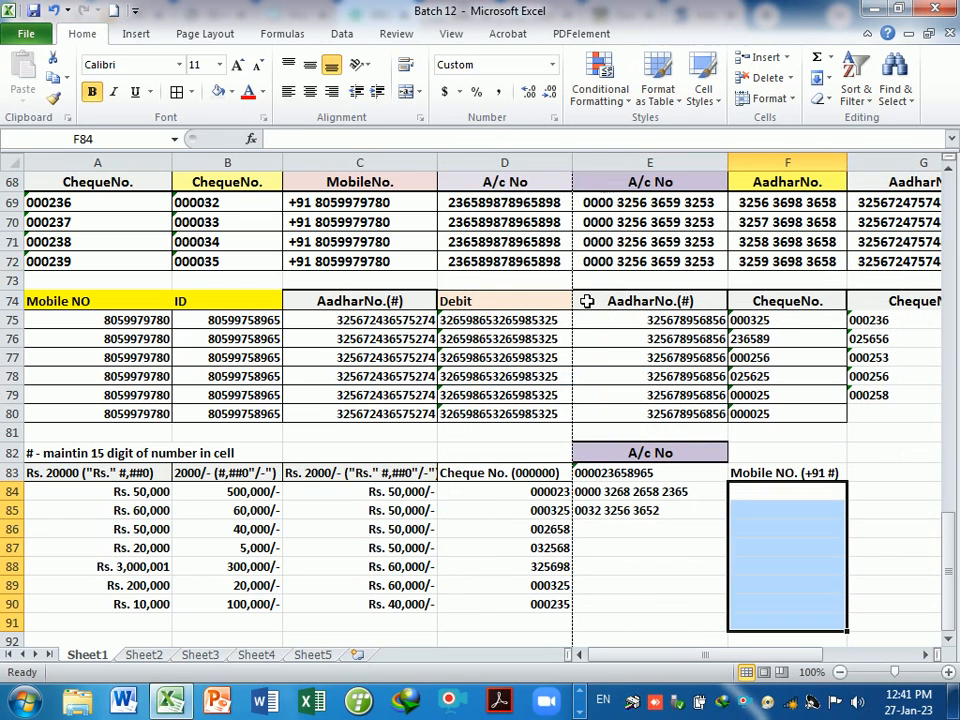
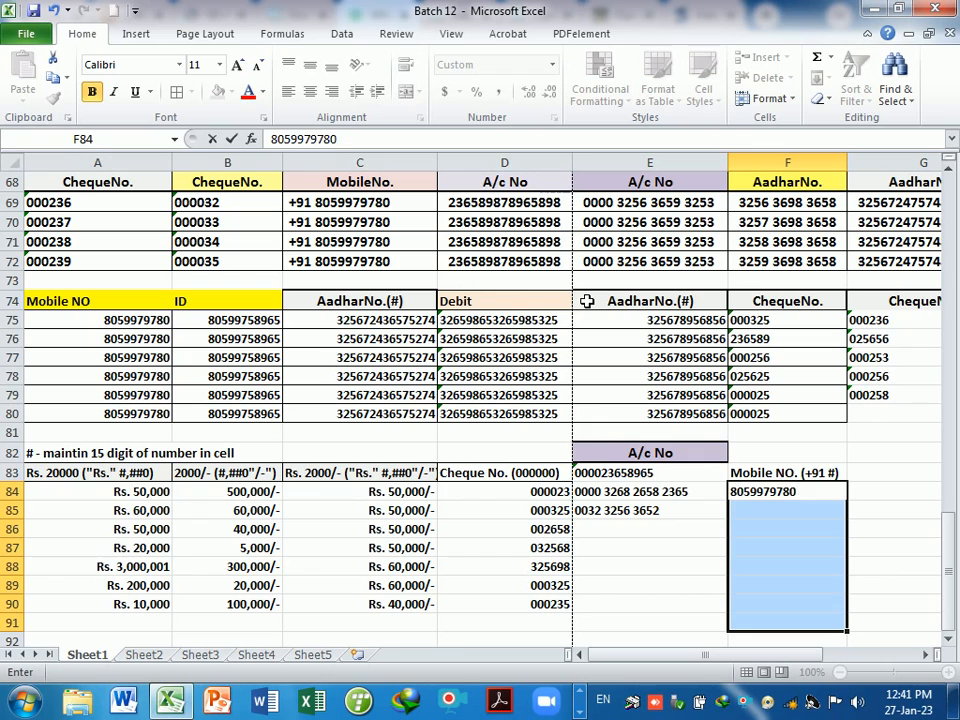
# - Enter a ten-digit mobile number in F84 and another in F85, fixing typos
pyautogui.press('Return')
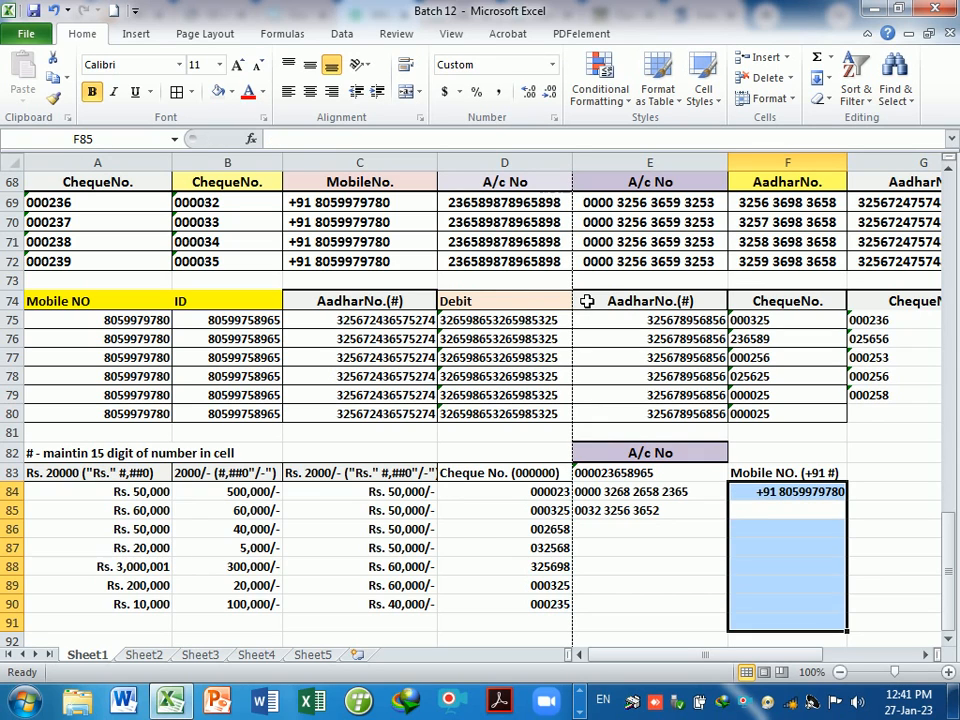
pyautogui.write('4546544')
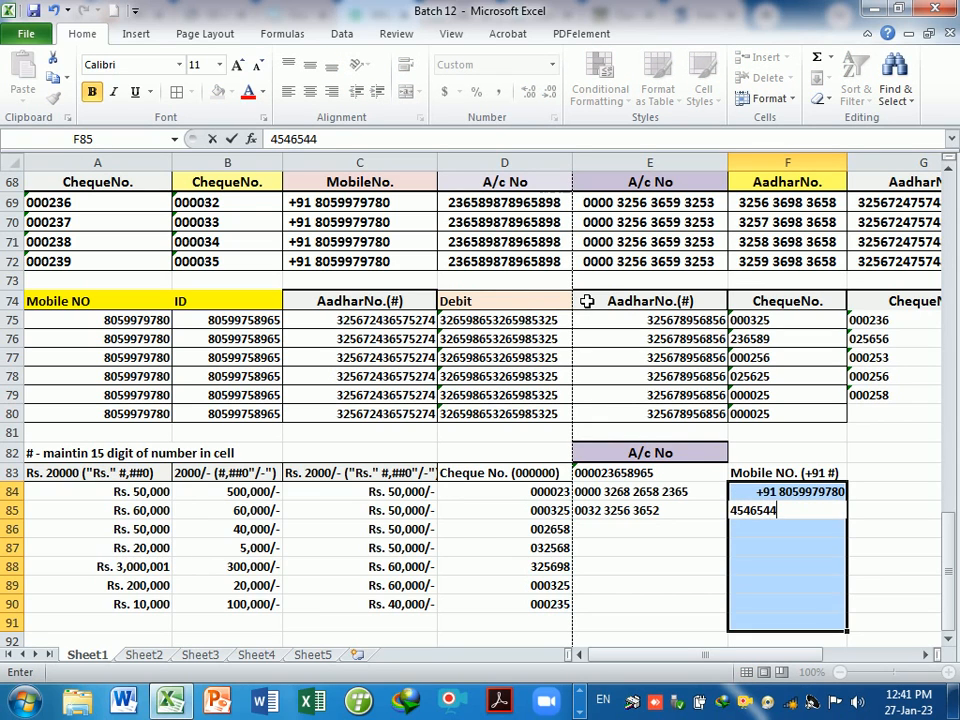
pyautogui.press('BackSpace')
pyautogui.press('BackSpace')
pyautogui.press('BackSpace')
pyautogui.press('BackSpace')
pyautogui.press('BackSpace')
pyautogui.press('BackSpace')
pyautogui.press('BackSpace')
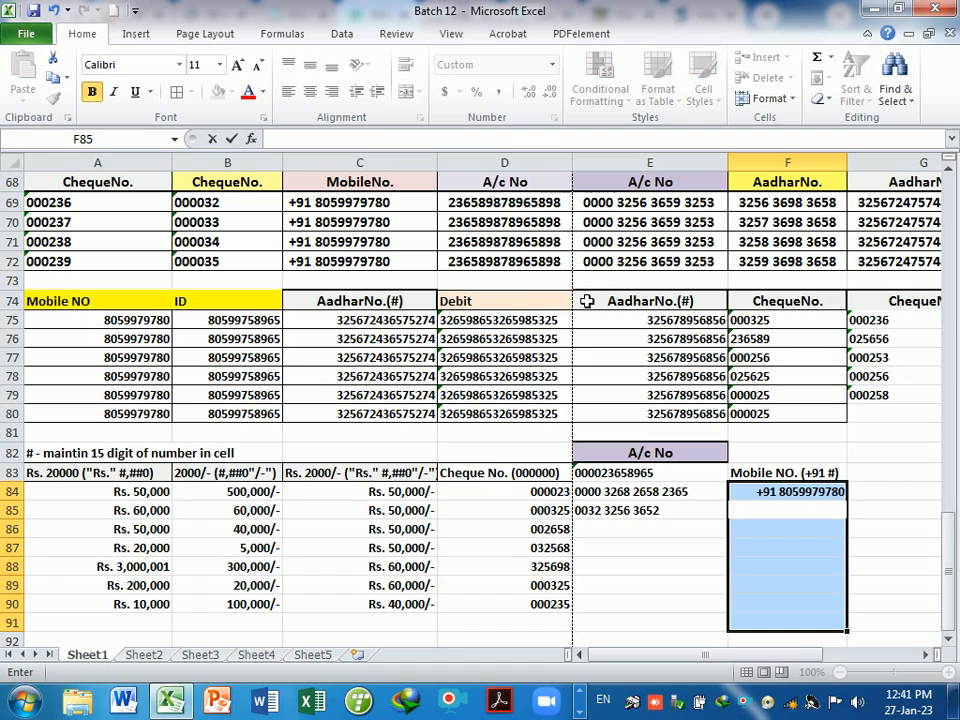
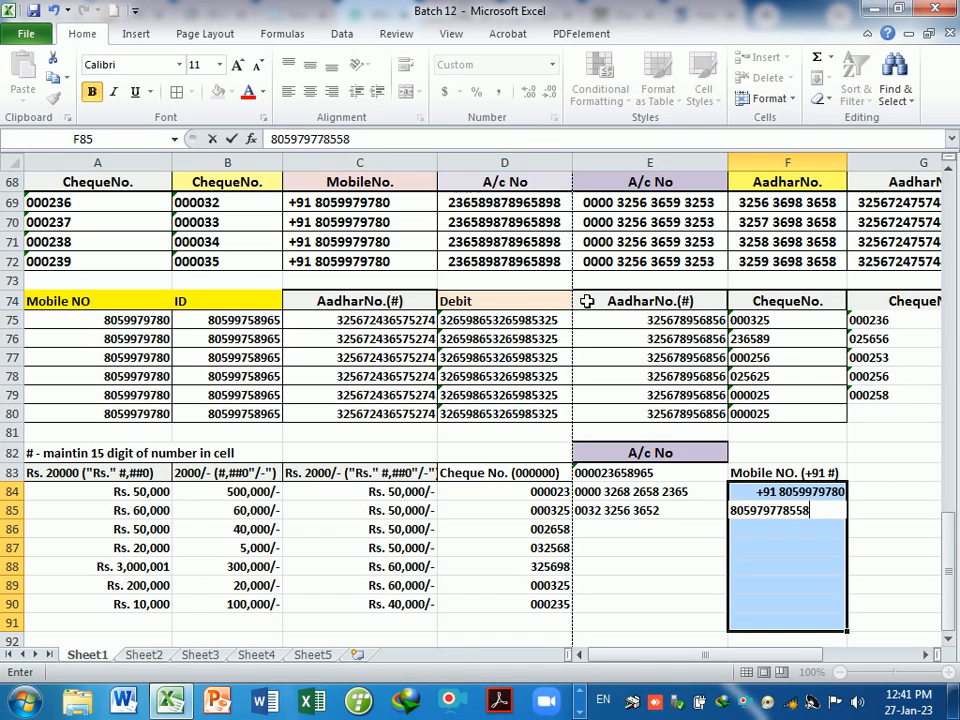
pyautogui.press('Return')
pyautogui.press('Up')
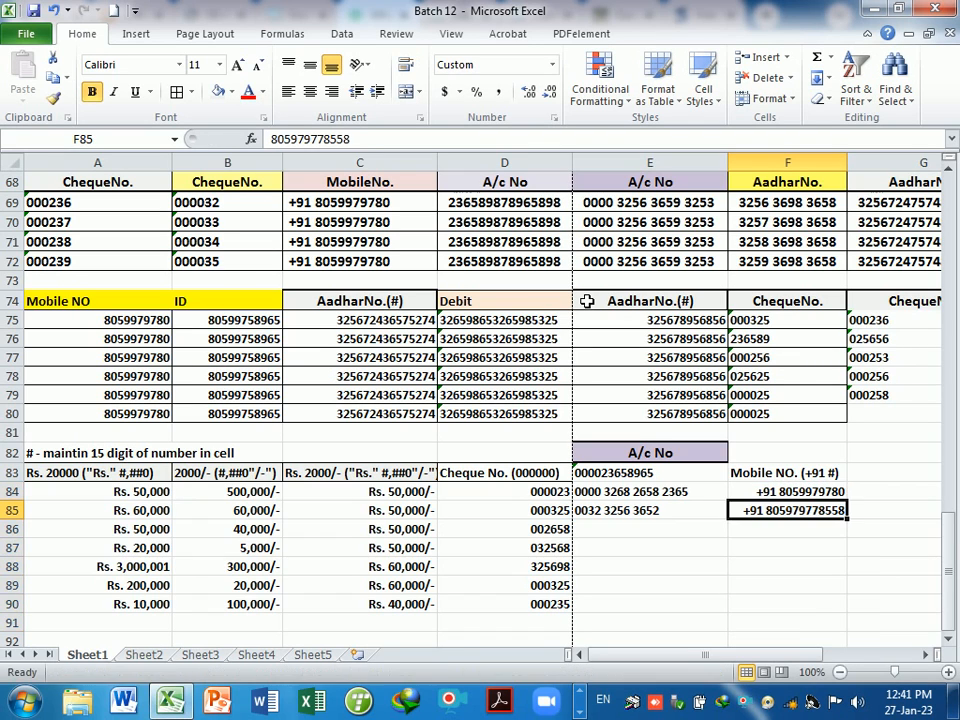
pyautogui.press('F2')
pyautogui.press('BackSpace')
pyautogui.press('Return')
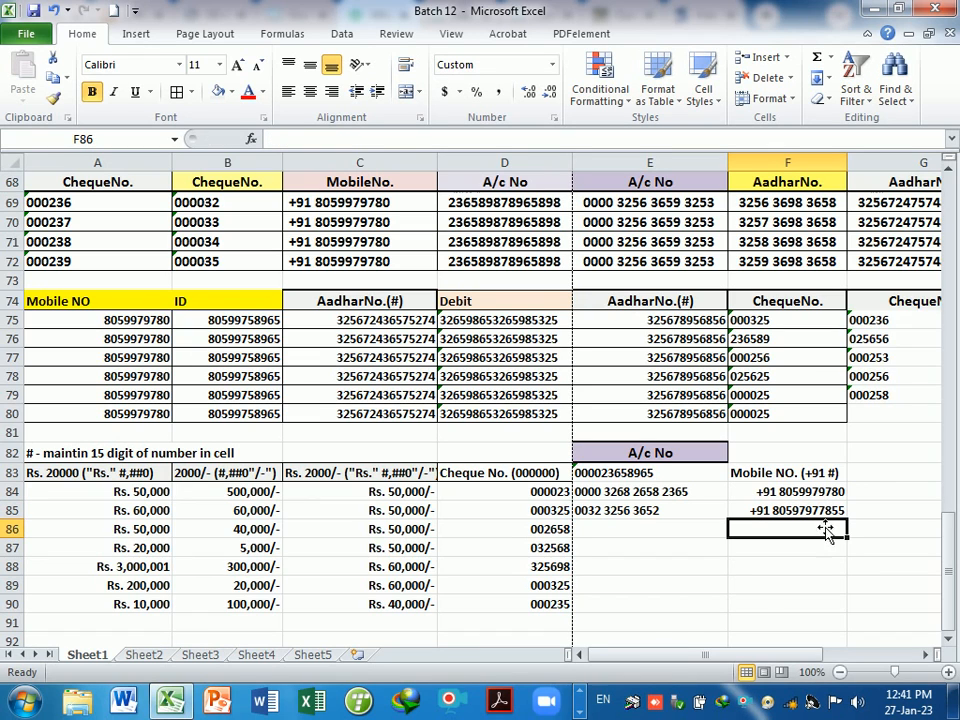
# - Extend the two mobile numbers as a fill series down to F90
pyautogui.click(768, 511)
pyautogui.press('F2')
pyautogui.press('Return')
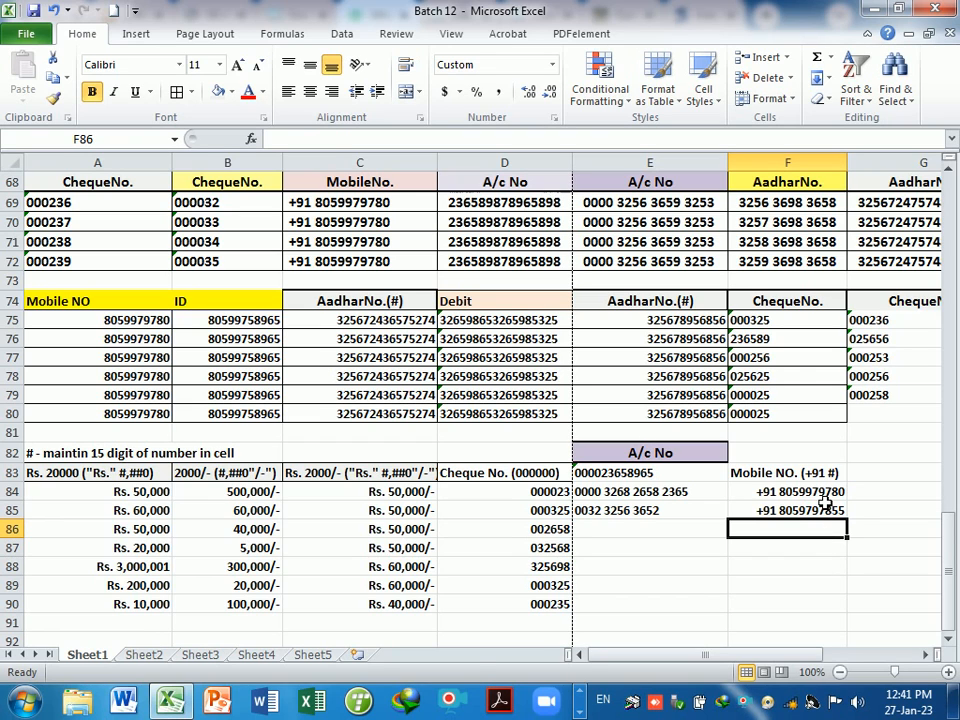
pyautogui.moveTo(812, 492); pyautogui.dragTo(851, 620)
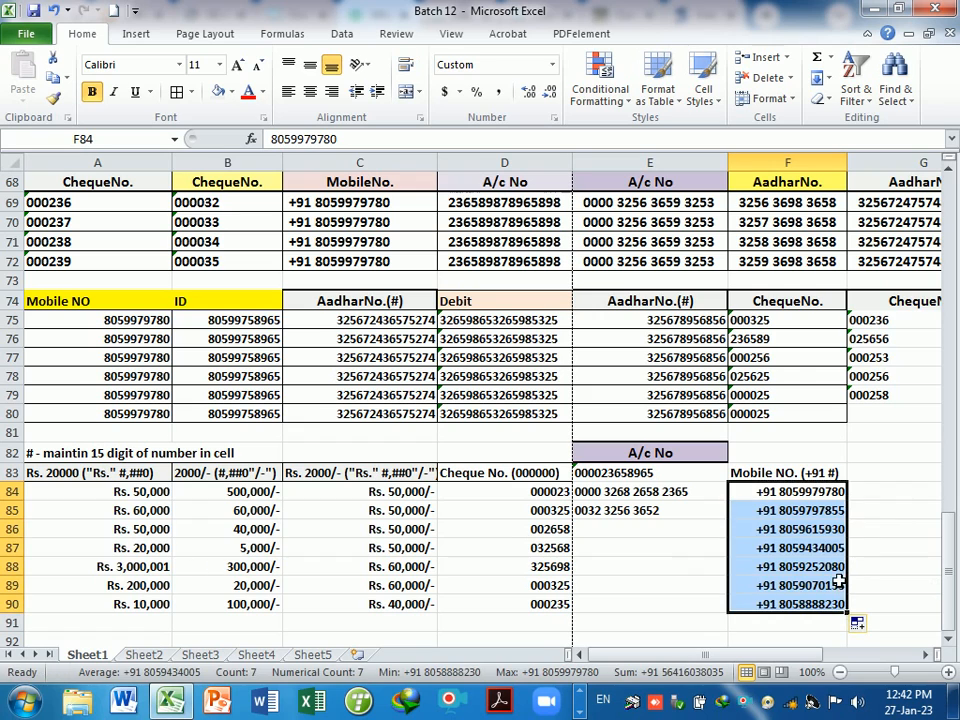
pyautogui.click(881, 548)
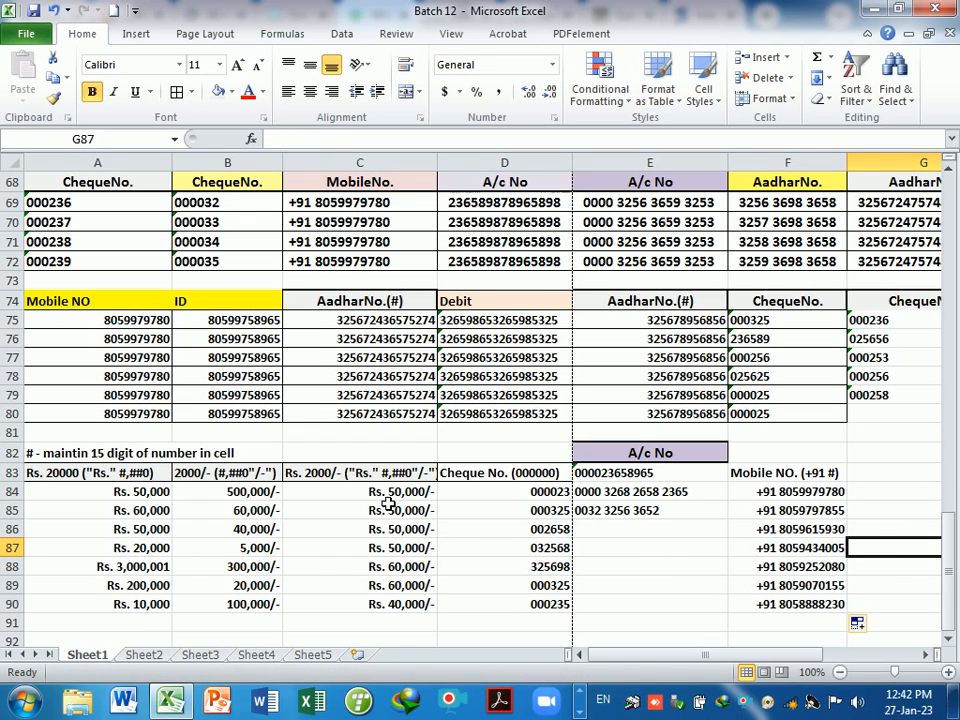
pyautogui.moveTo(388, 500); pyautogui.dragTo(390, 592)
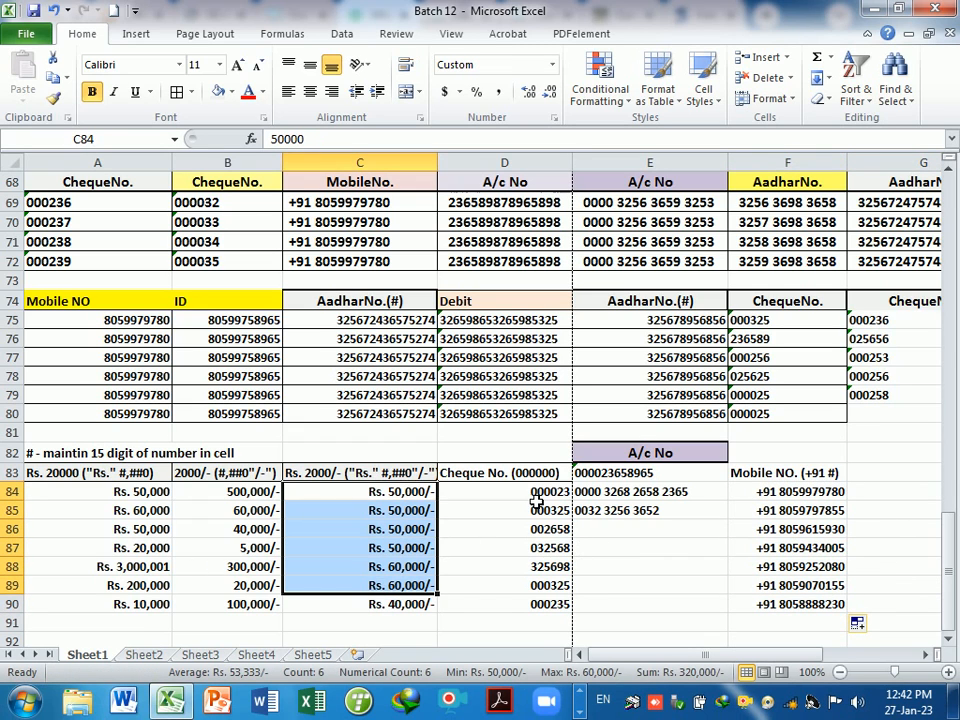
pyautogui.moveTo(530, 491); pyautogui.dragTo(530, 606)
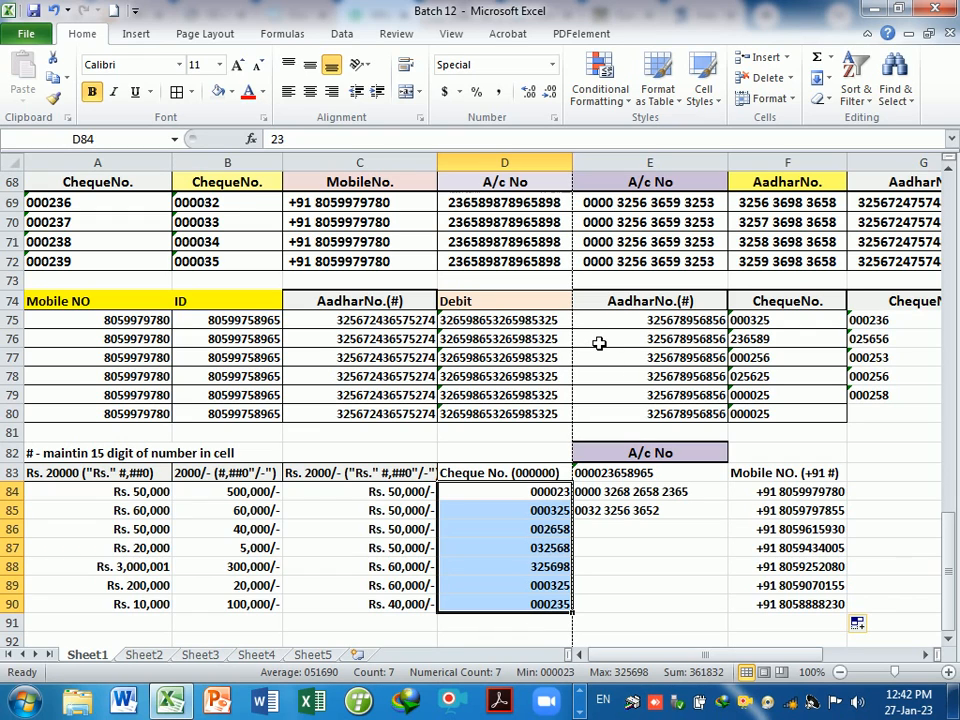
pyautogui.moveTo(122, 491); pyautogui.dragTo(122, 606)
pyautogui.click(350, 606)
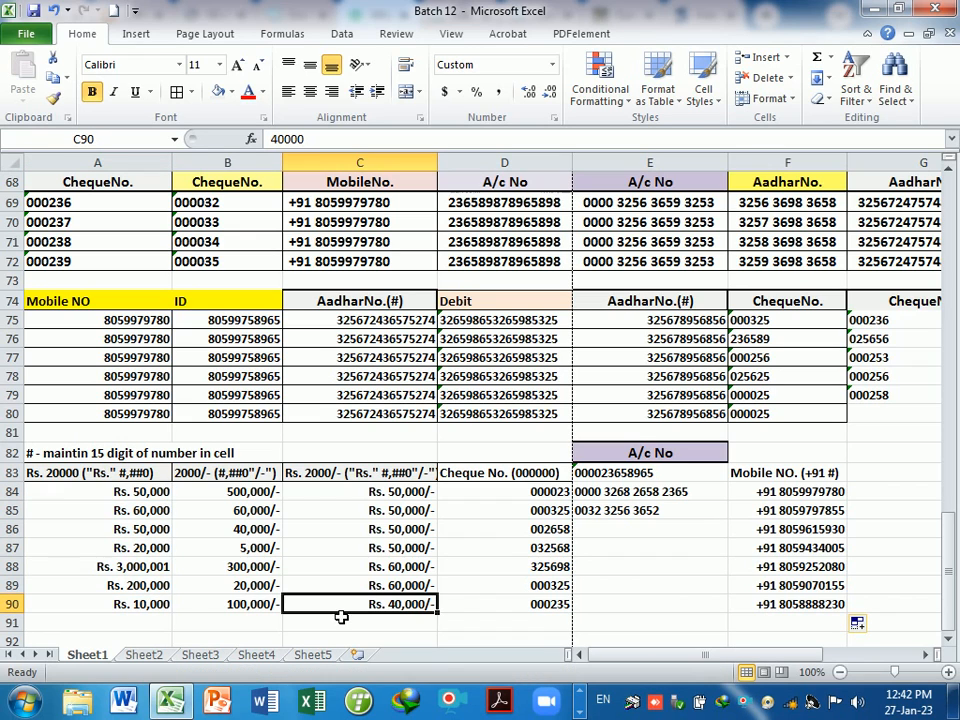
pyautogui.click(150, 492)
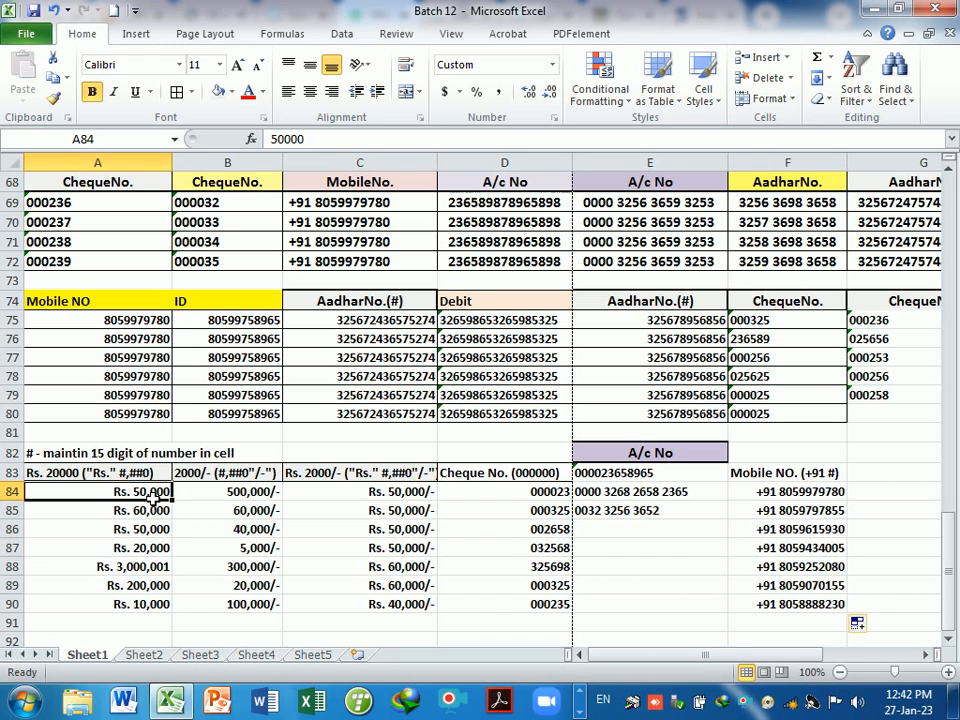
pyautogui.moveTo(154, 495); pyautogui.dragTo(483, 570)
pyautogui.click(625, 588)
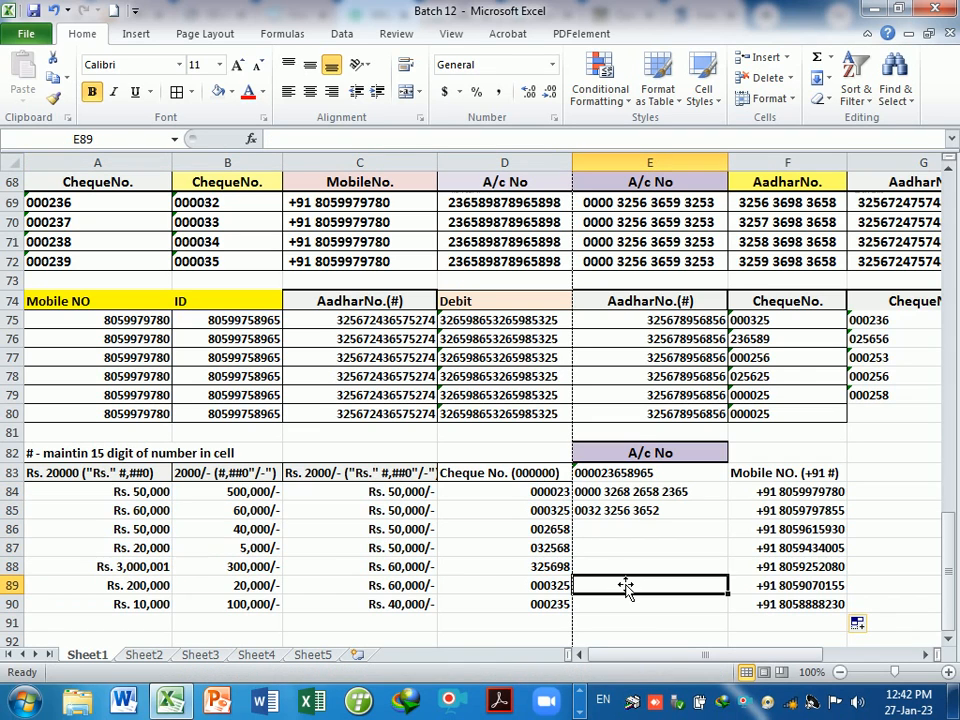
pyautogui.click(782, 473)
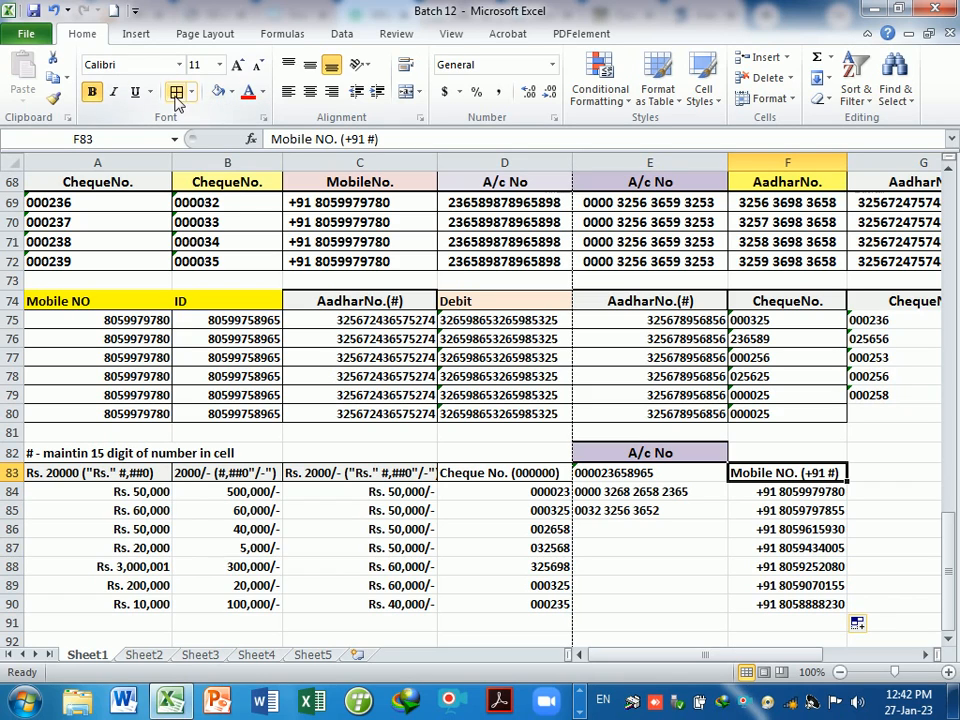
pyautogui.click(725, 547)
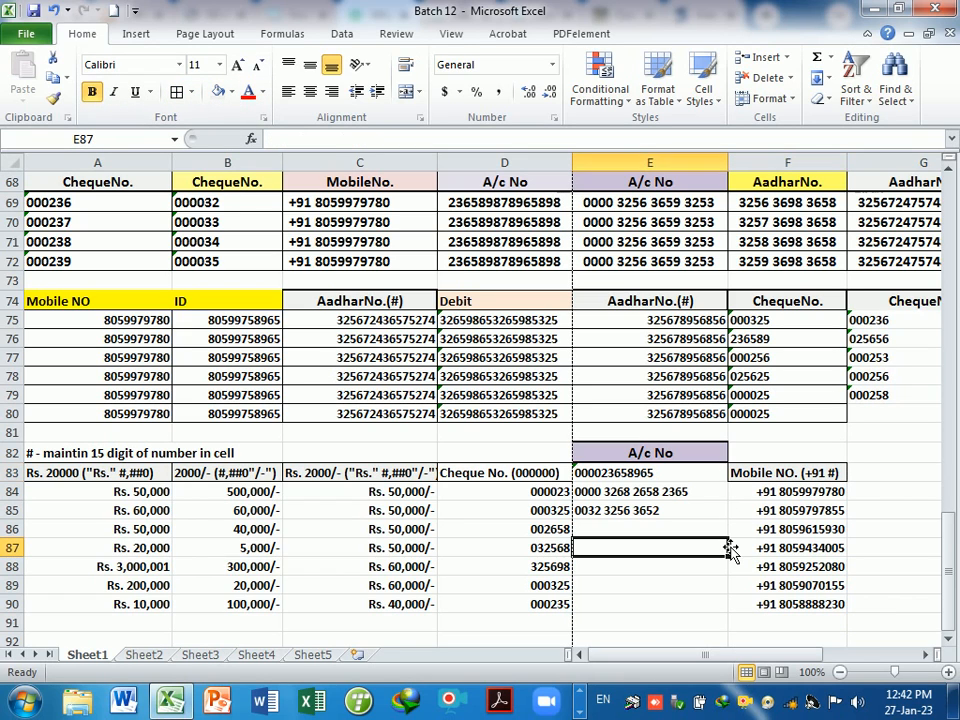